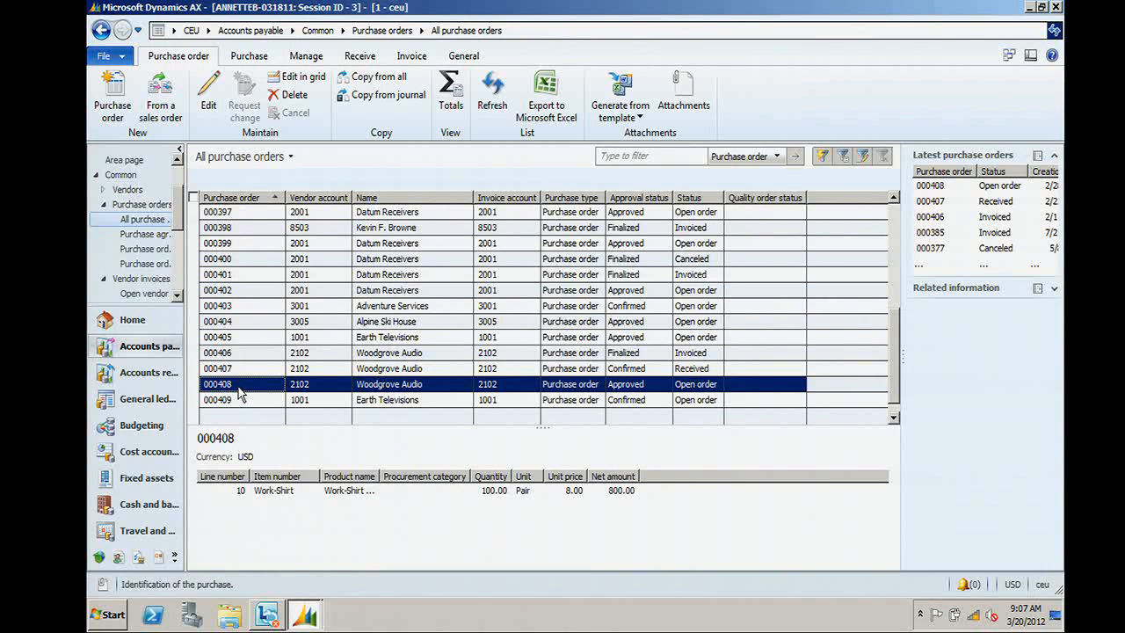
Step: Open the approved Woodgrove Audio purchase order for editing in header view and go to its financial dimension template field
{"action": "double_click", "coordinate": [238, 387]}
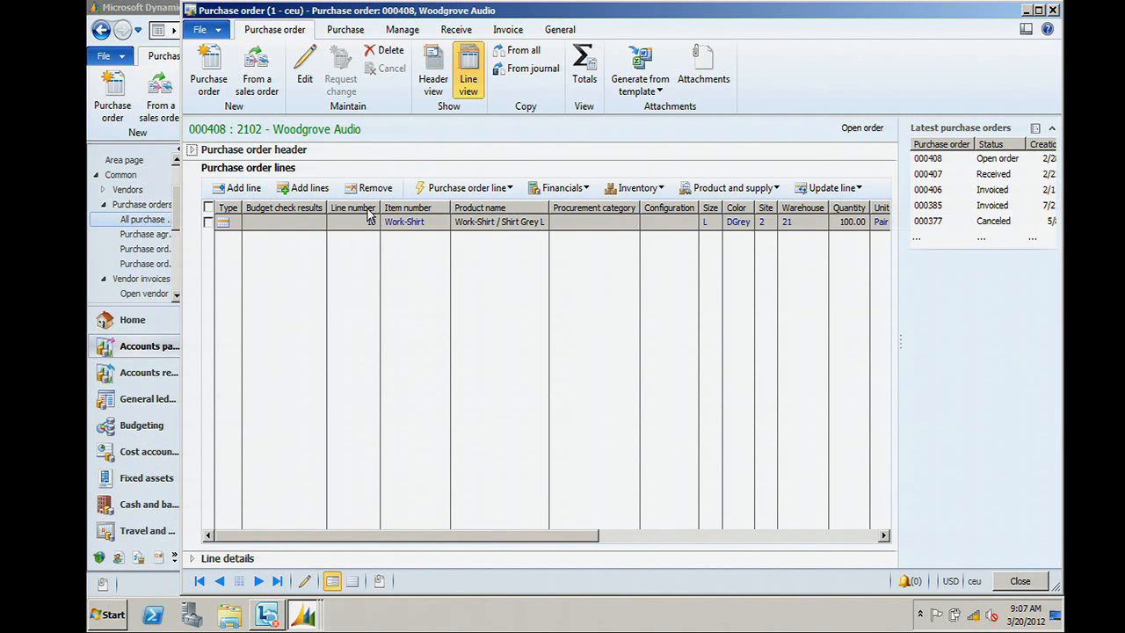
{"action": "left_click", "coordinate": [440, 88]}
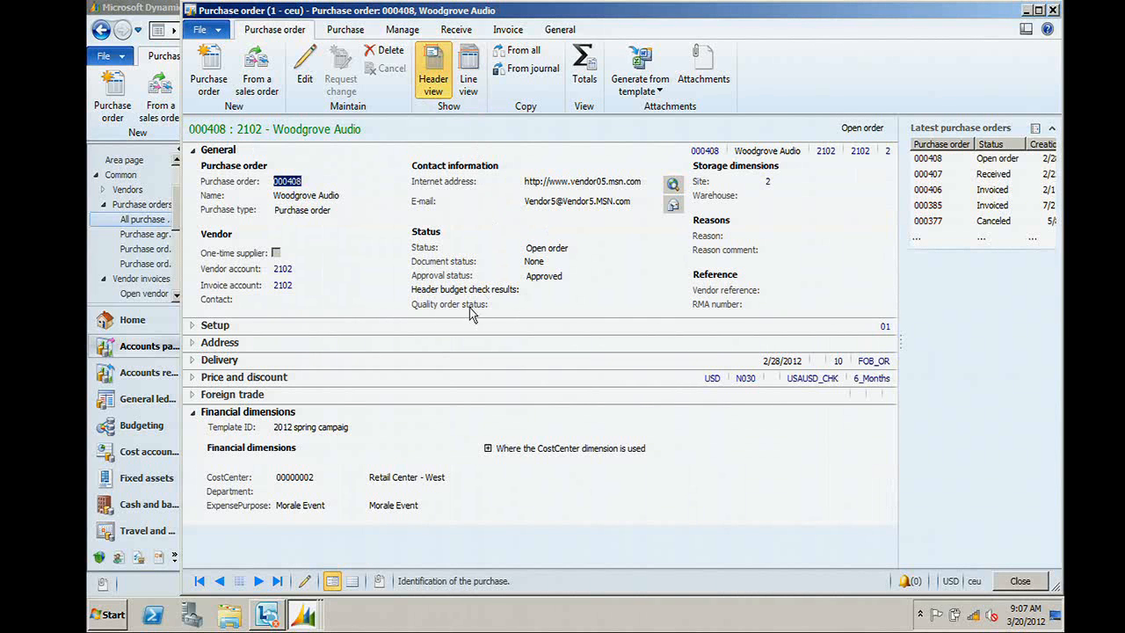
{"action": "left_click", "coordinate": [308, 81]}
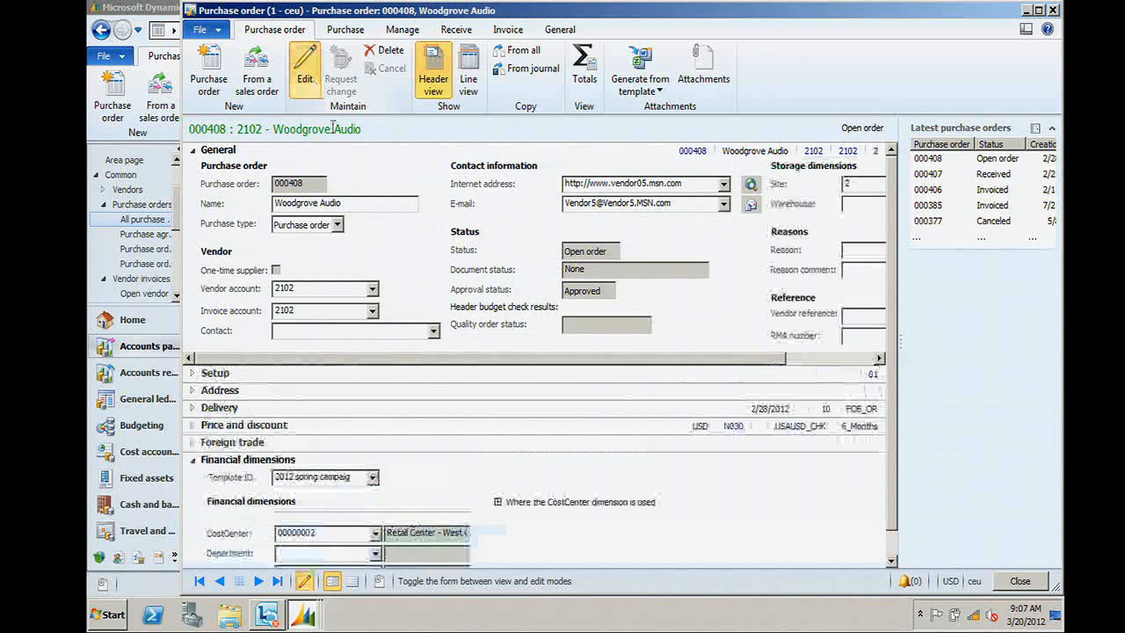
{"action": "left_click", "coordinate": [352, 478]}
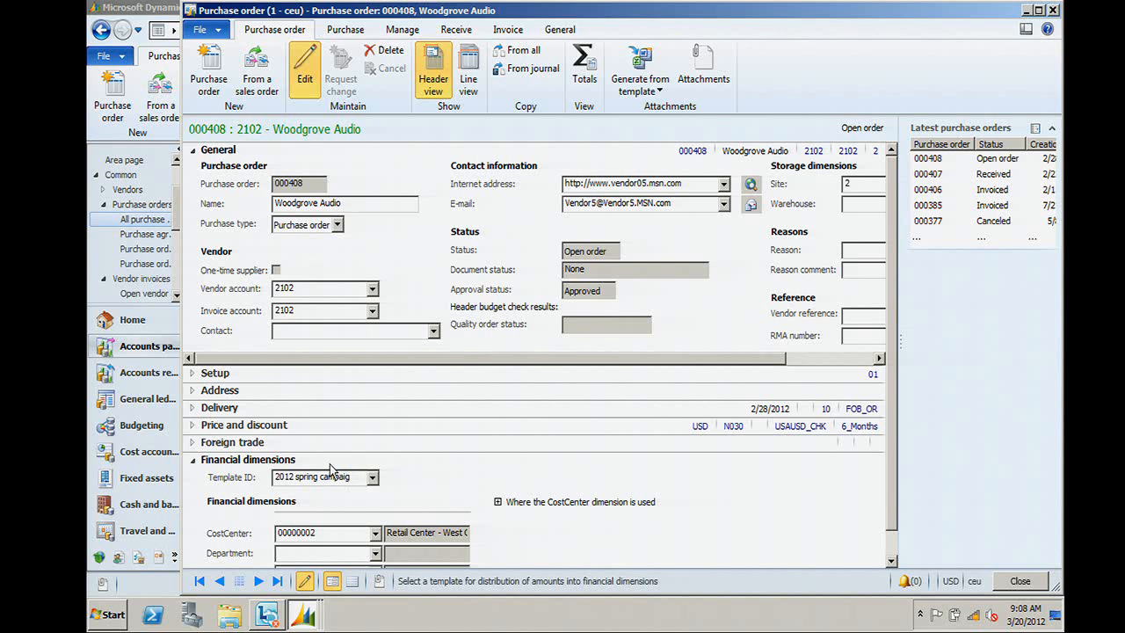
Step: Open the financial dimension default templates from the General ledger setup and maximize the form
{"action": "left_click", "coordinate": [148, 400]}
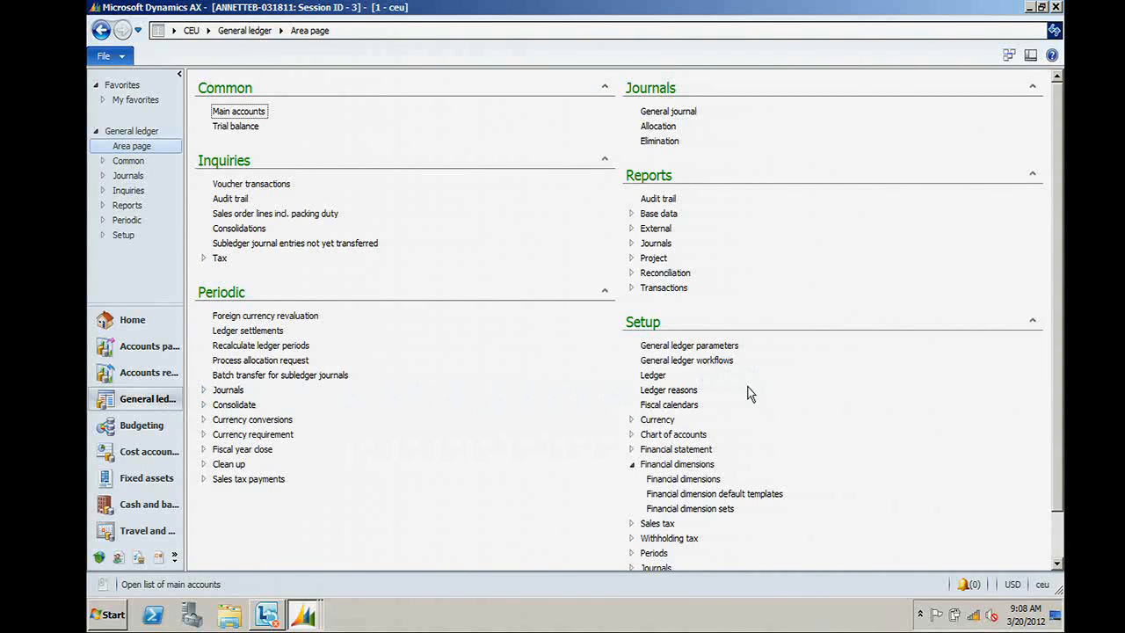
{"action": "left_click", "coordinate": [737, 497]}
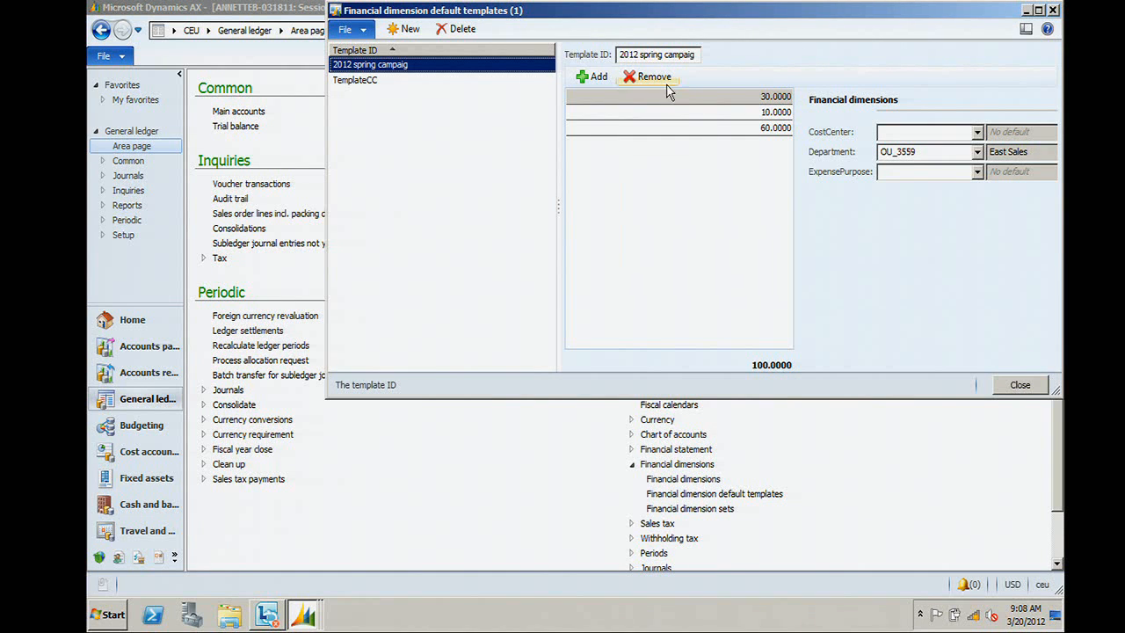
{"action": "left_click", "coordinate": [1038, 10]}
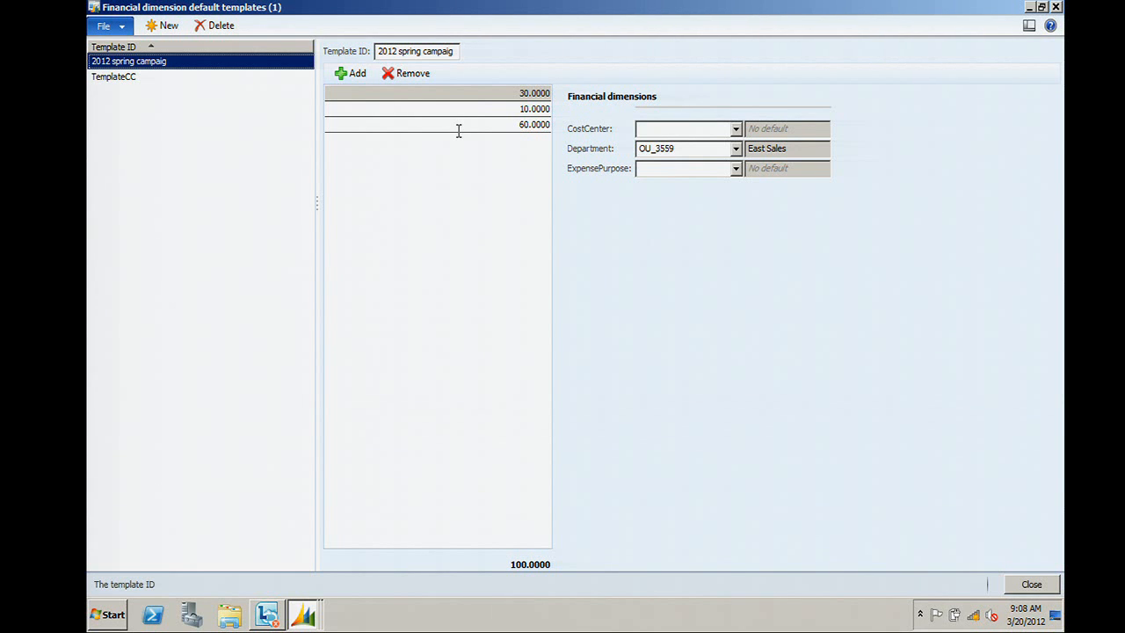
Step: Review the department assigned to each percentage line of the 2012 spring campaig template, and close the form
{"action": "left_click", "coordinate": [532, 93]}
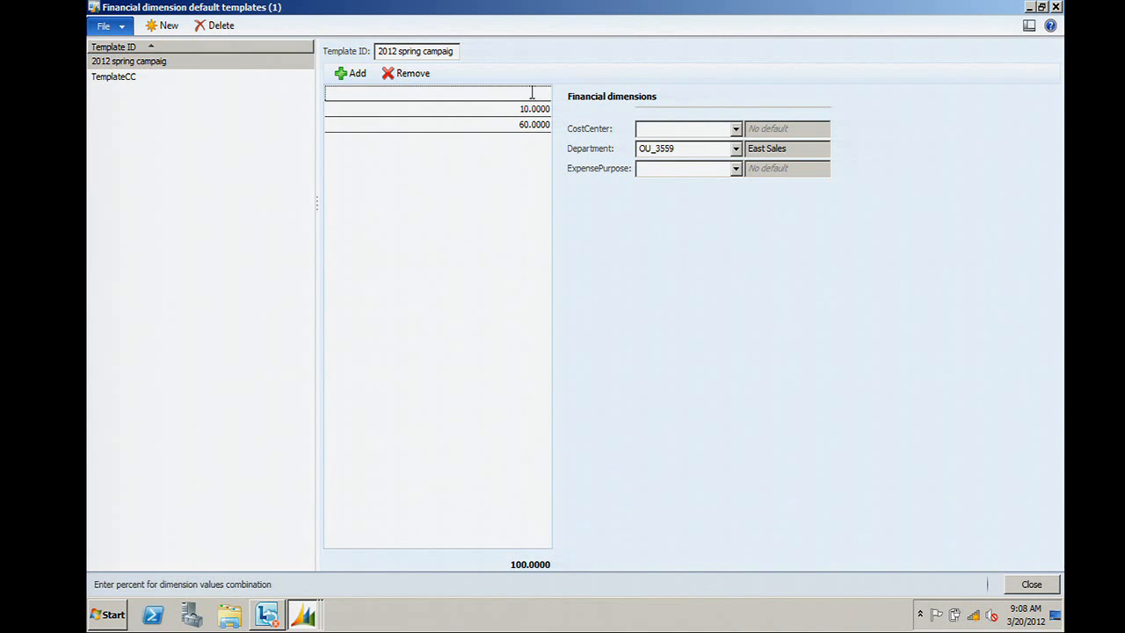
{"action": "left_click", "coordinate": [684, 145]}
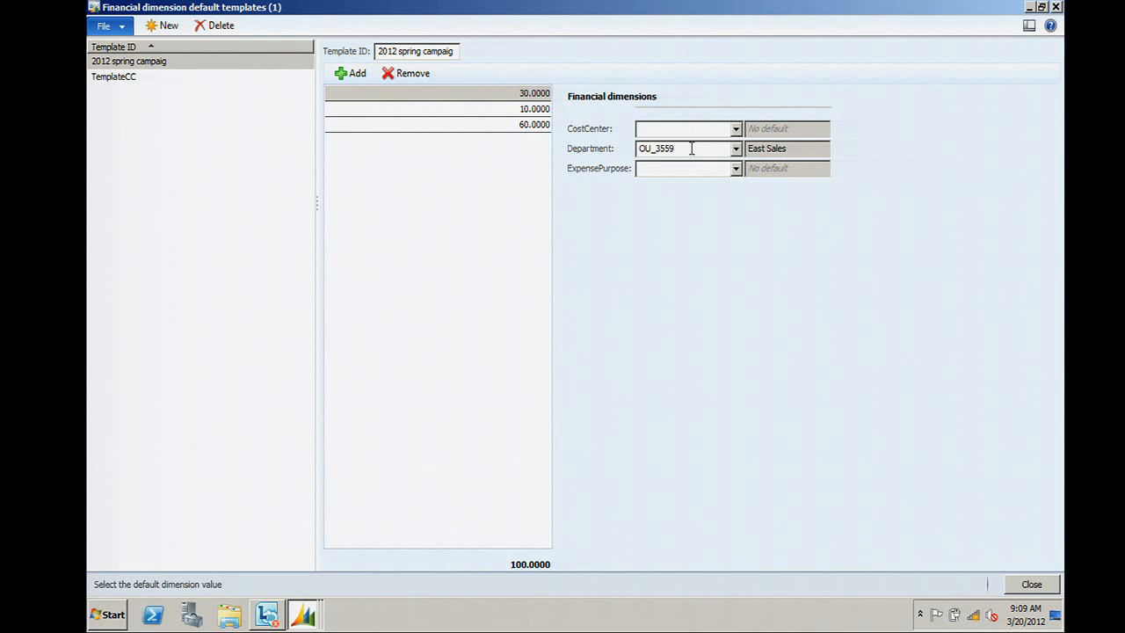
{"action": "left_click", "coordinate": [545, 109]}
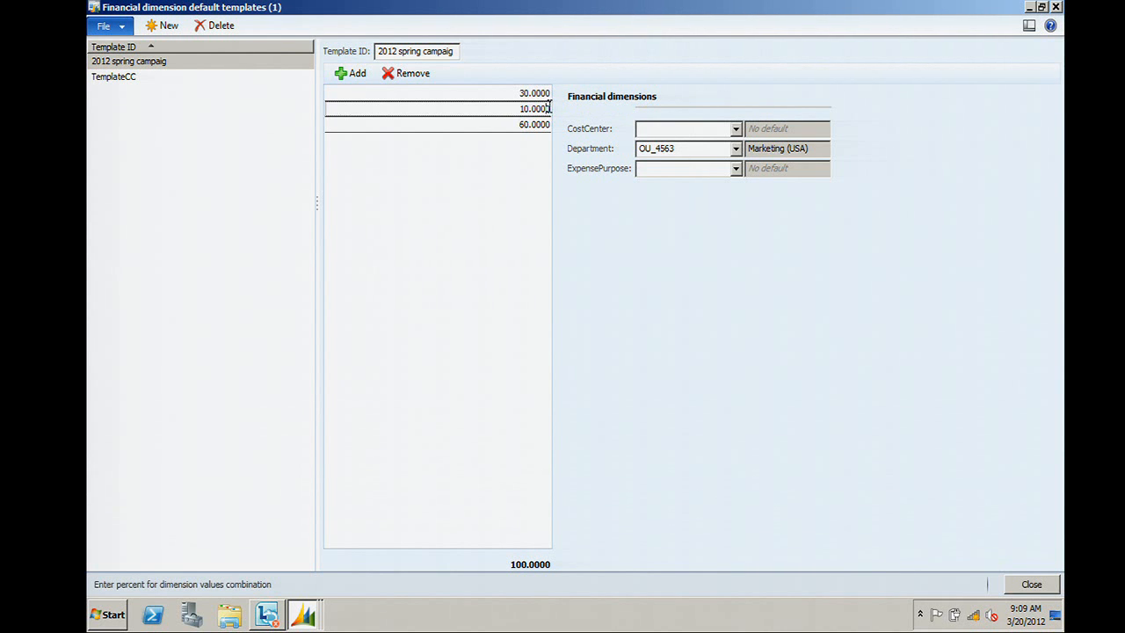
{"action": "left_click", "coordinate": [677, 148]}
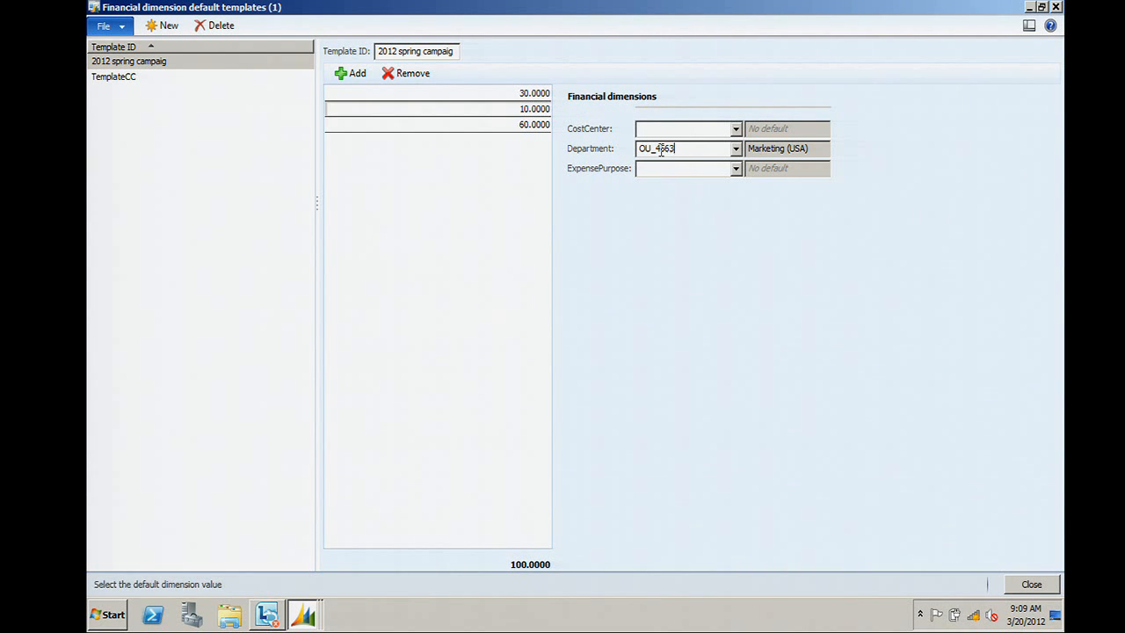
{"action": "left_click", "coordinate": [518, 124]}
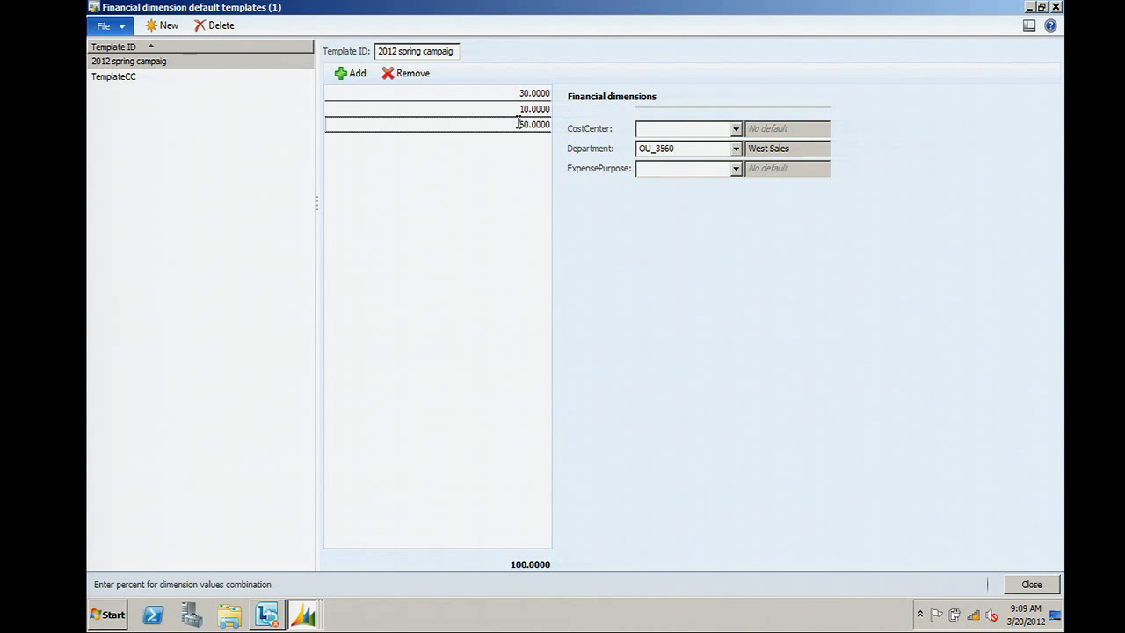
{"action": "left_click", "coordinate": [1057, 7]}
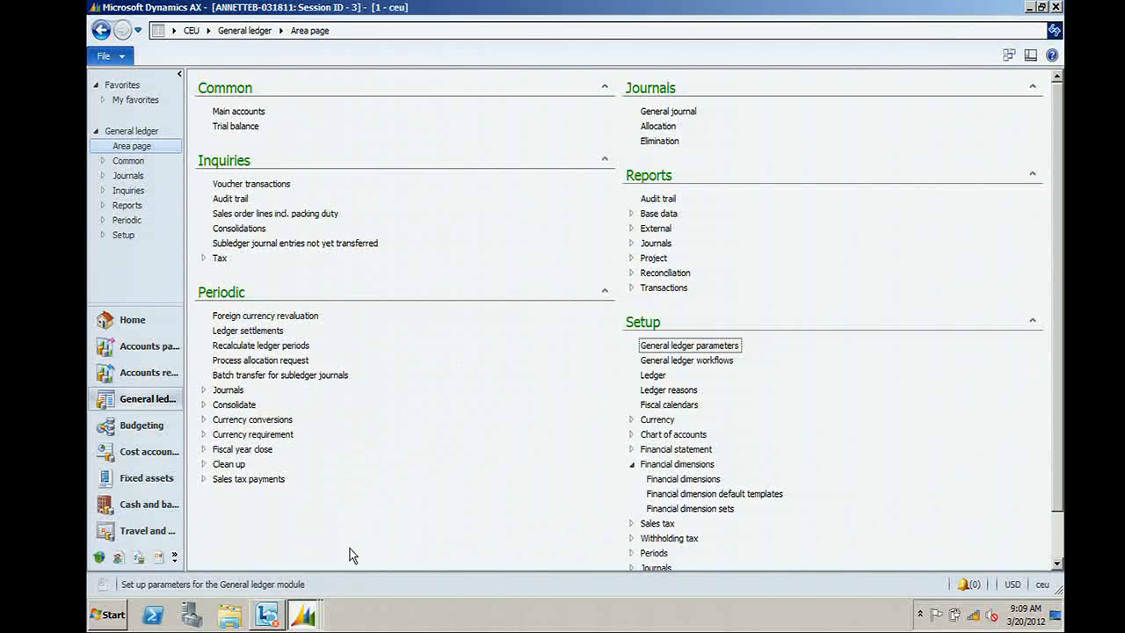
Step: Close the duplicate Woodgrove Audio purchase order window and switch to the remaining purchase order window
{"action": "left_click", "coordinate": [303, 617]}
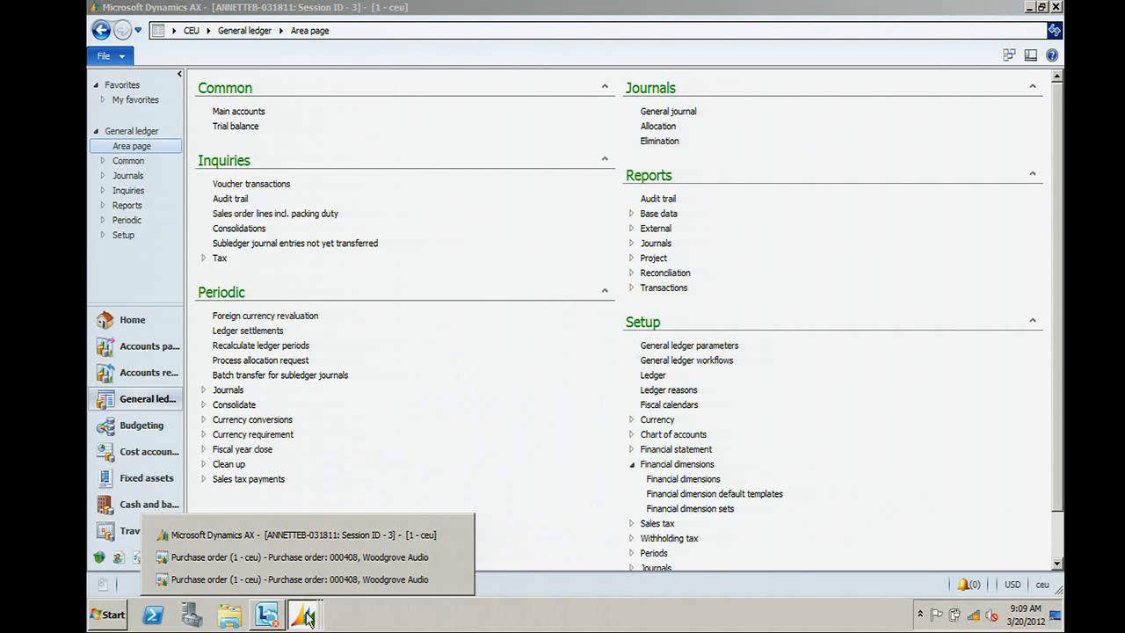
{"action": "left_click", "coordinate": [455, 558]}
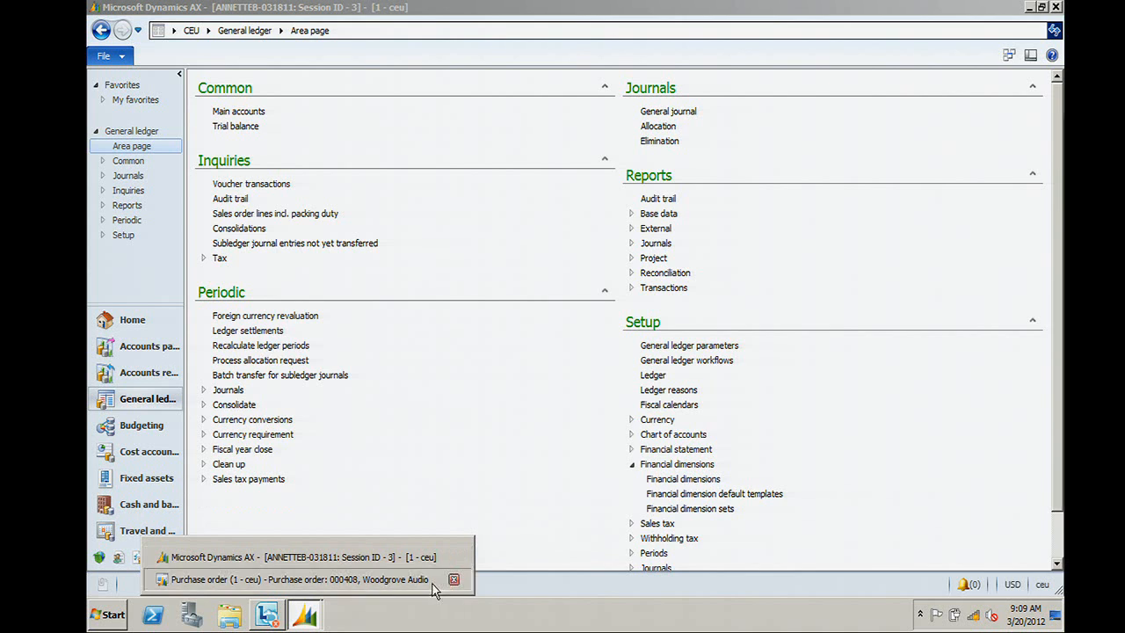
{"action": "left_click", "coordinate": [378, 579]}
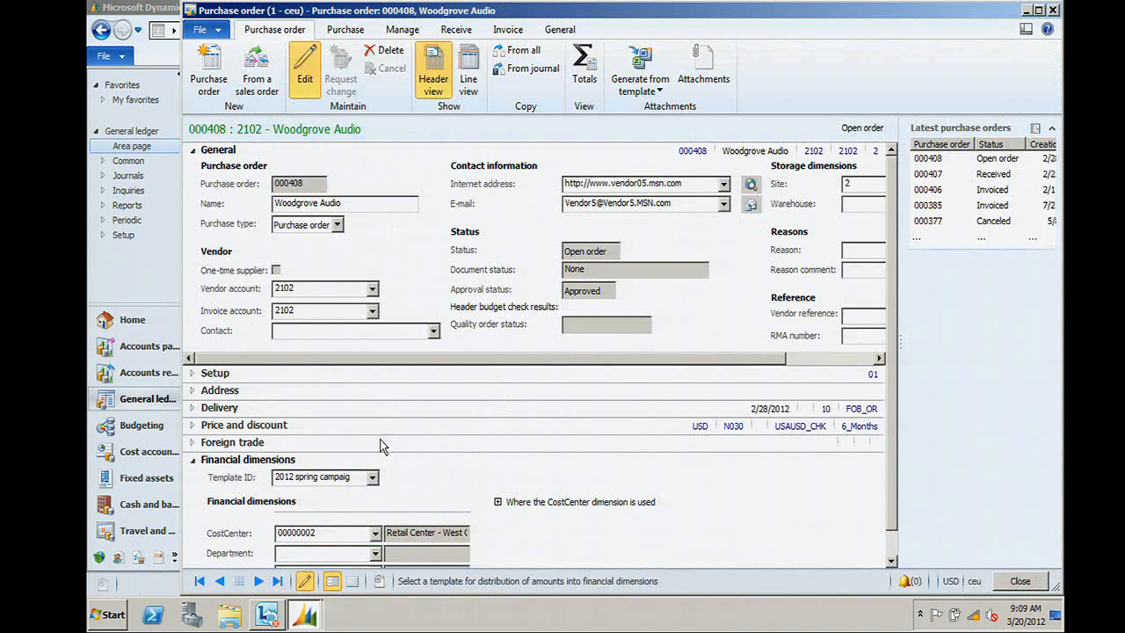
Step: Expand the Setup section of the purchase order header and check the posting profile and settlement type
{"action": "left_click", "coordinate": [193, 378]}
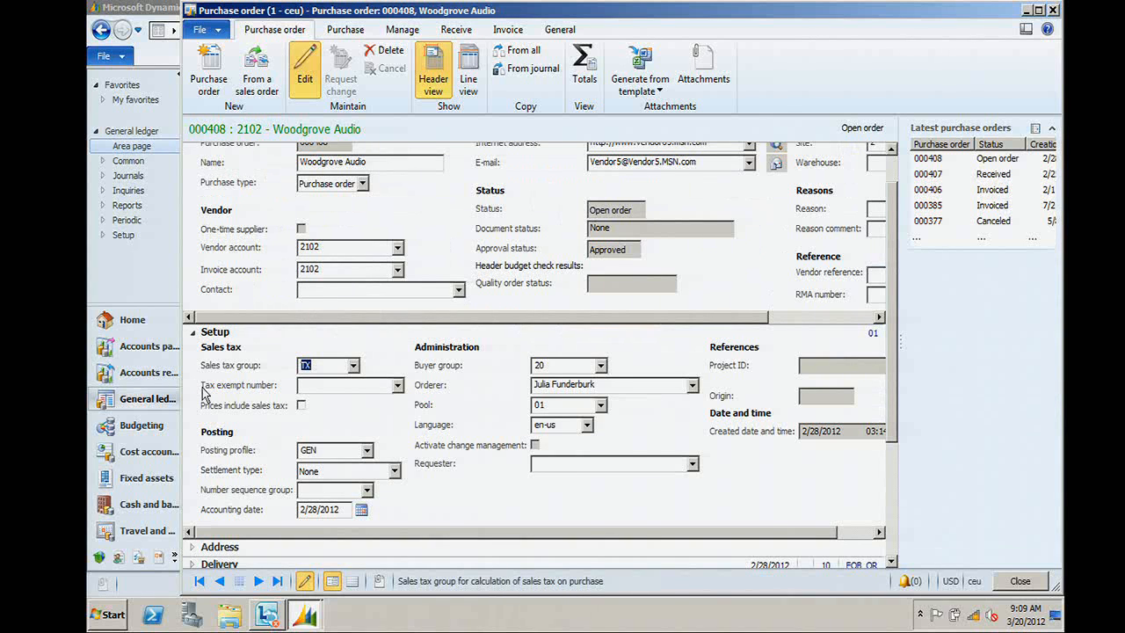
{"action": "left_click", "coordinate": [323, 450]}
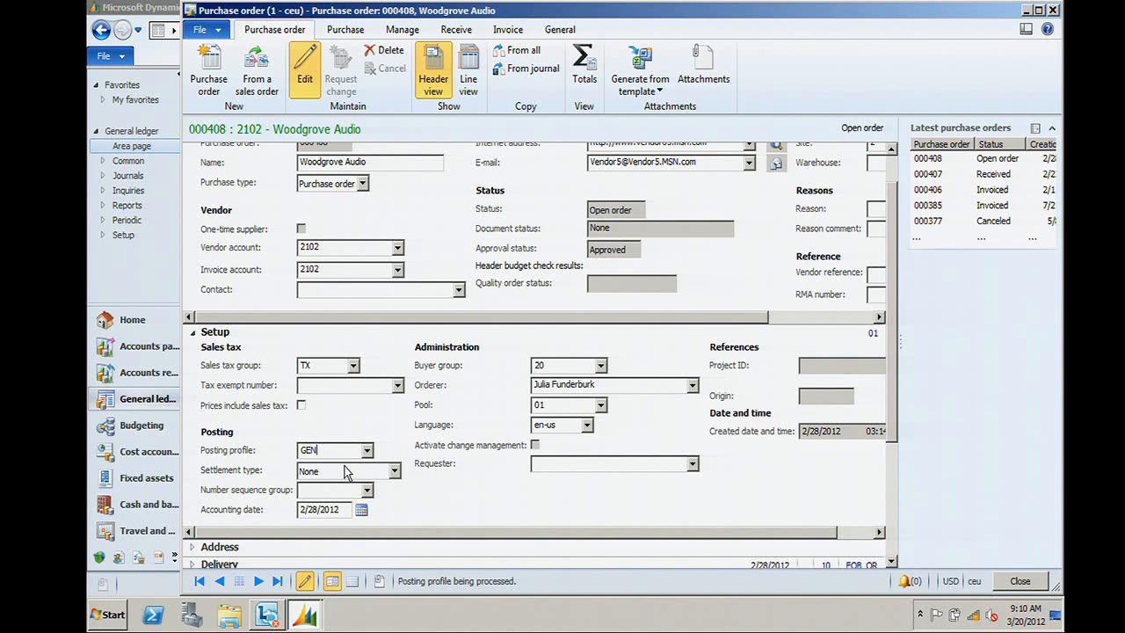
{"action": "left_click", "coordinate": [345, 470]}
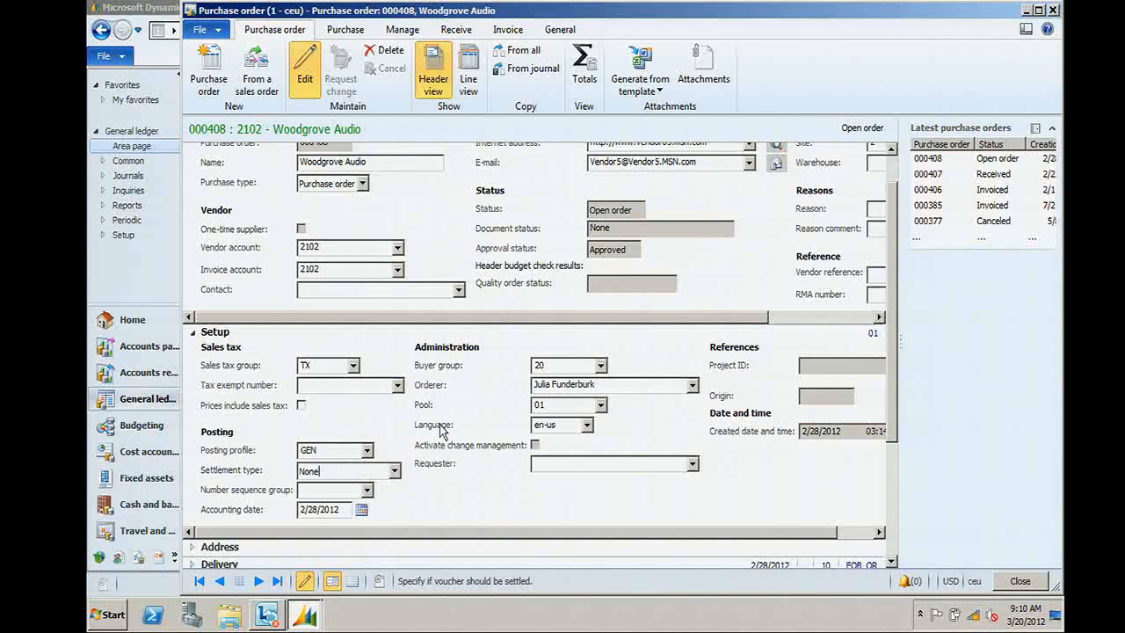
Step: Open the accounting distributions of the Work-Shirt line from the purchase order's line view and maximize the form
{"action": "left_click", "coordinate": [471, 76]}
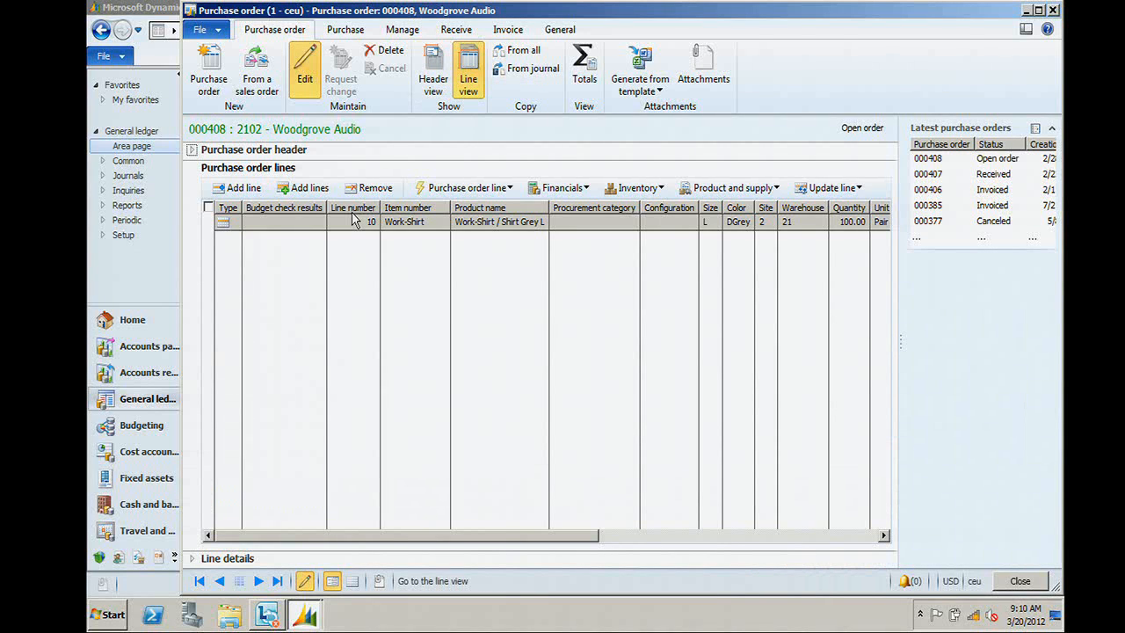
{"action": "left_click", "coordinate": [591, 192]}
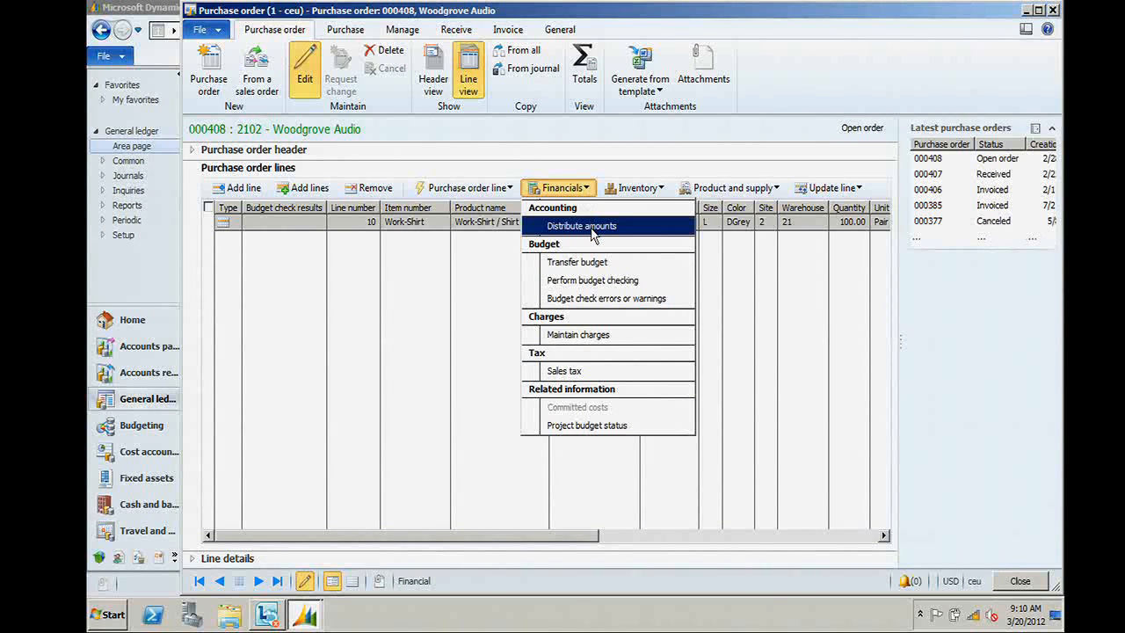
{"action": "left_click", "coordinate": [592, 232]}
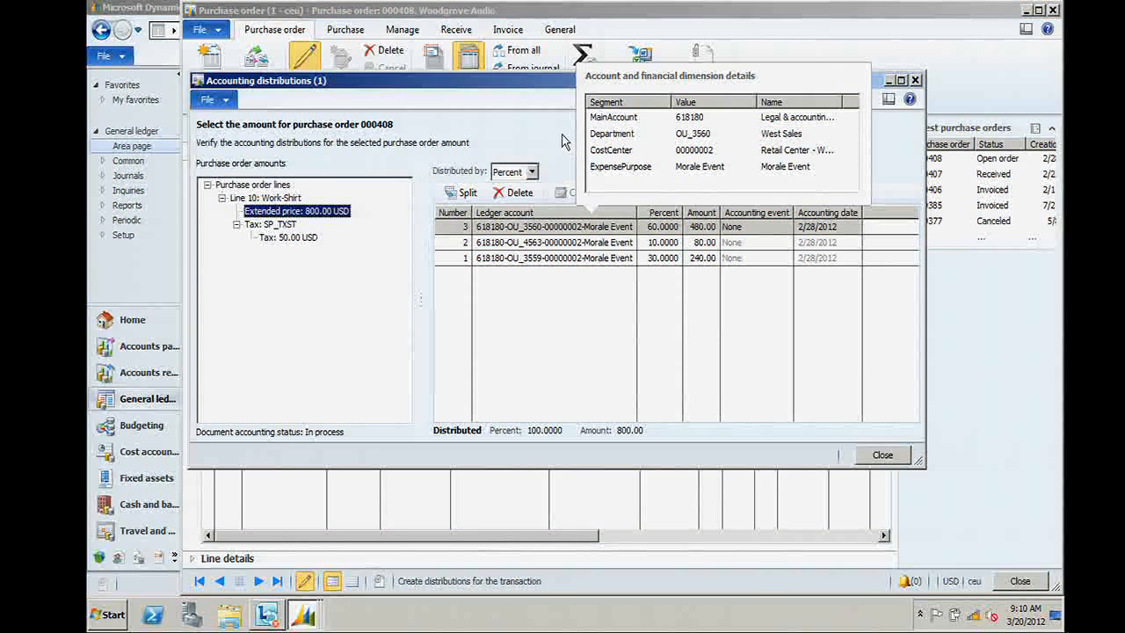
{"action": "left_click", "coordinate": [902, 80]}
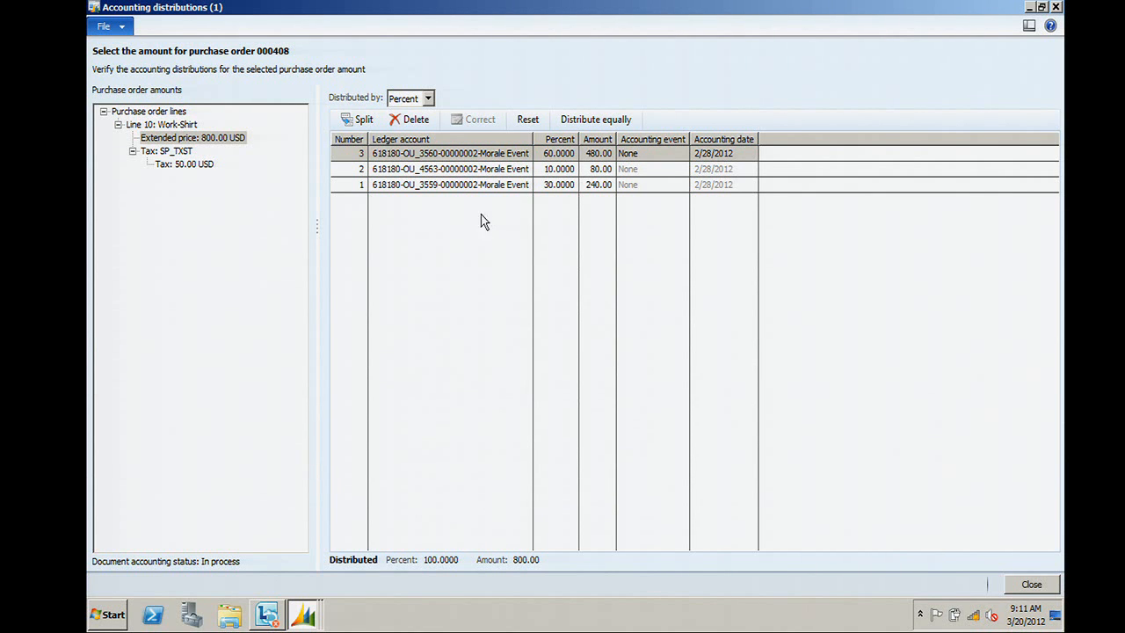
Step: Examine the ledger account segment names of all three distribution lines and the options for what amounts are distributed by
{"action": "left_click", "coordinate": [433, 153]}
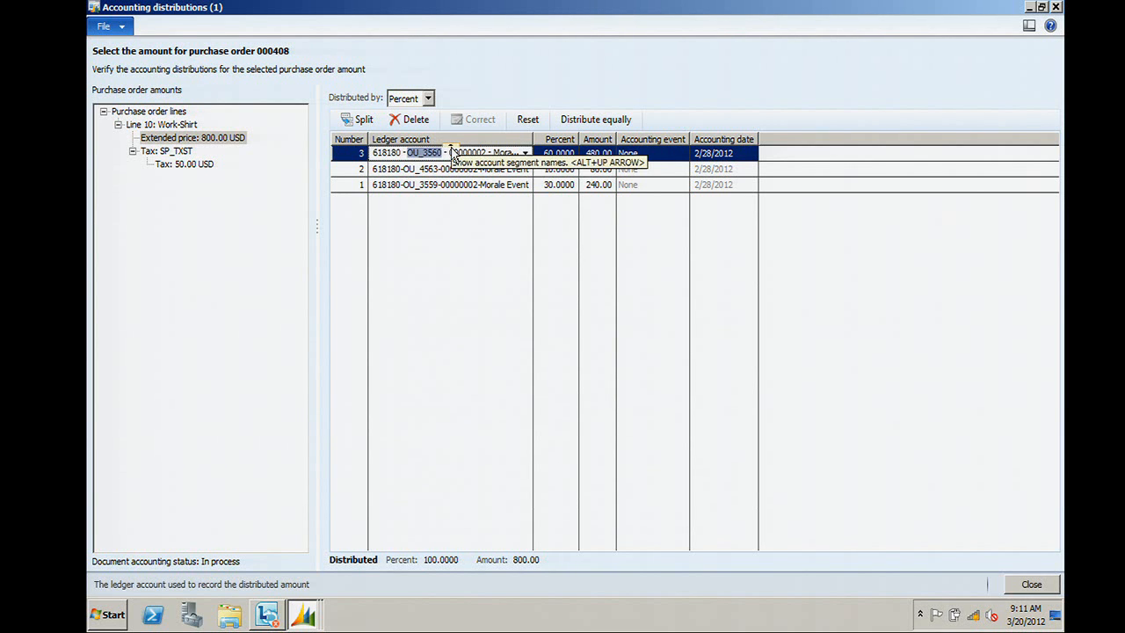
{"action": "left_click", "coordinate": [450, 150]}
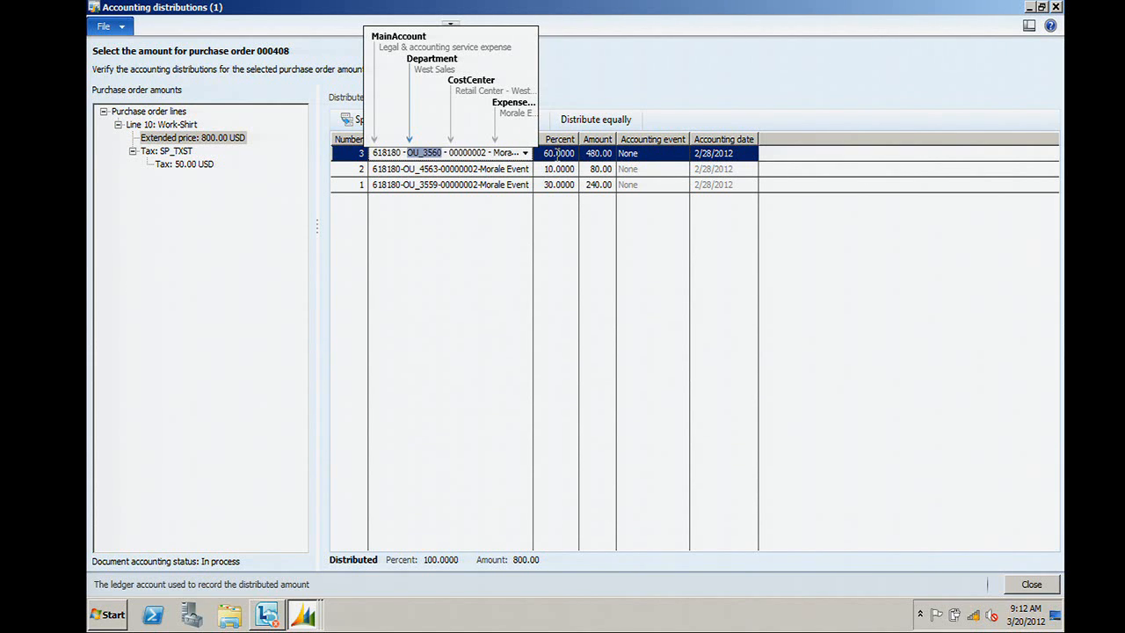
{"action": "left_click", "coordinate": [411, 168]}
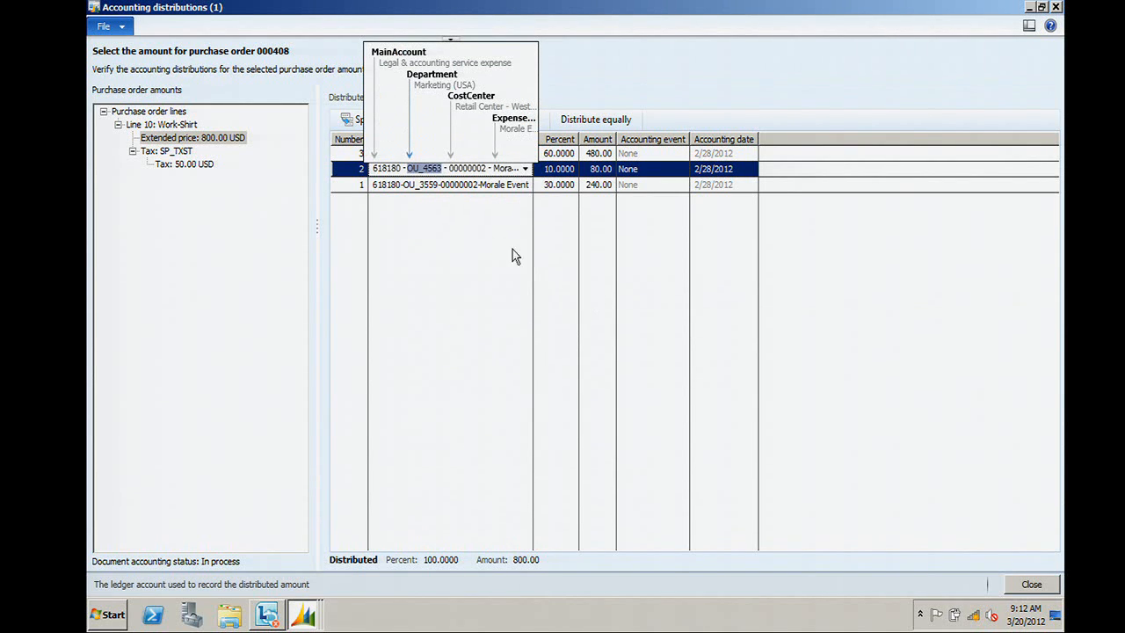
{"action": "left_click", "coordinate": [431, 186]}
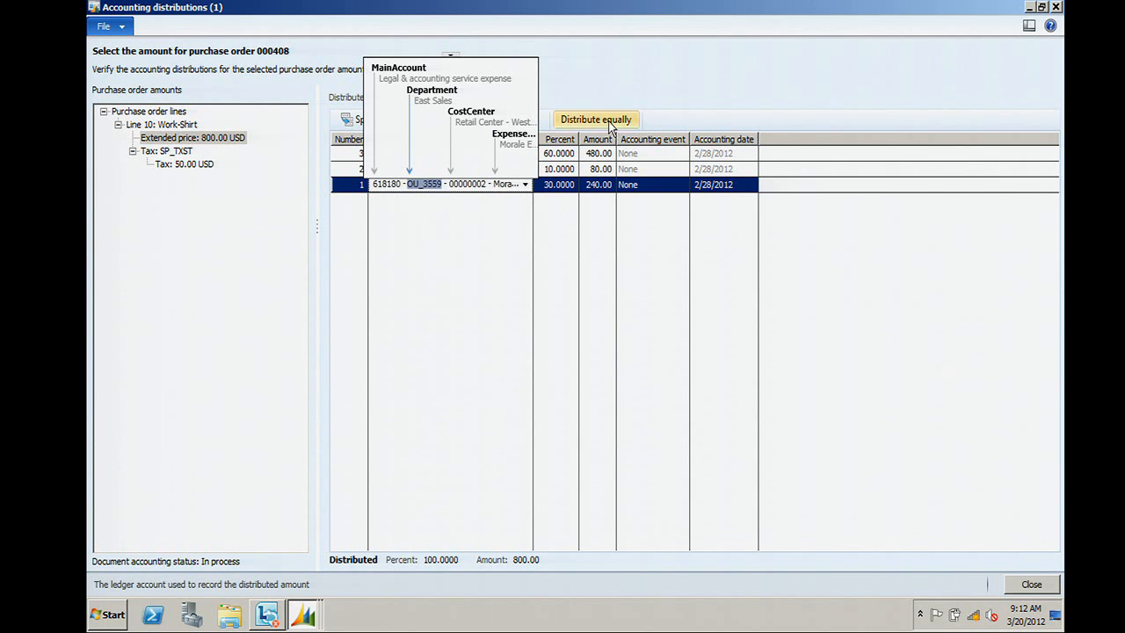
{"action": "left_click", "coordinate": [671, 83]}
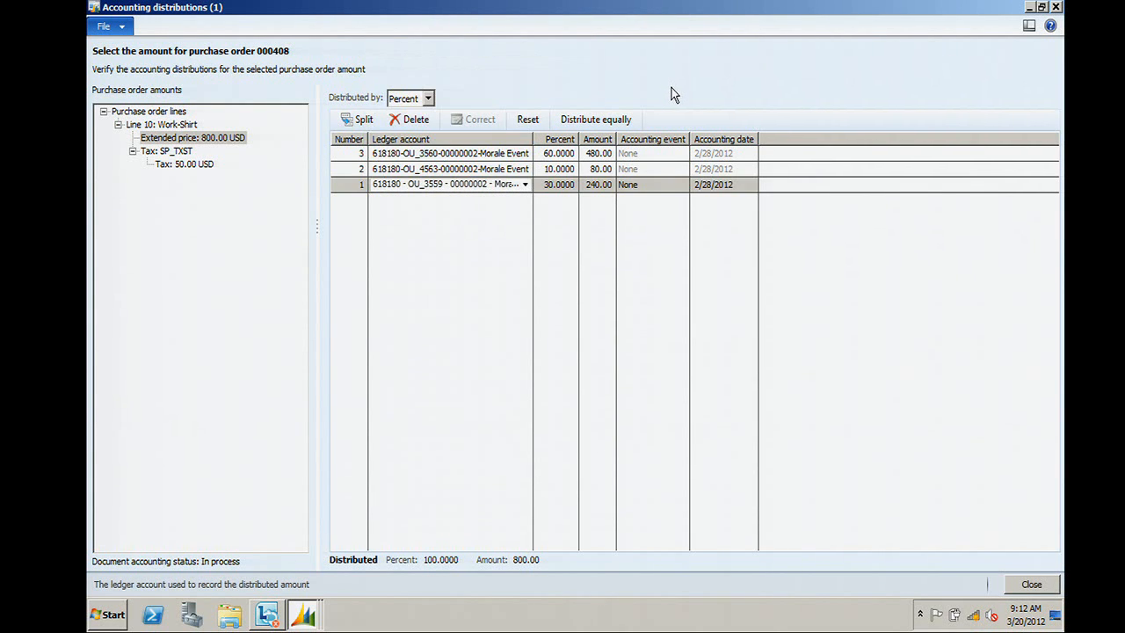
{"action": "left_click", "coordinate": [428, 98]}
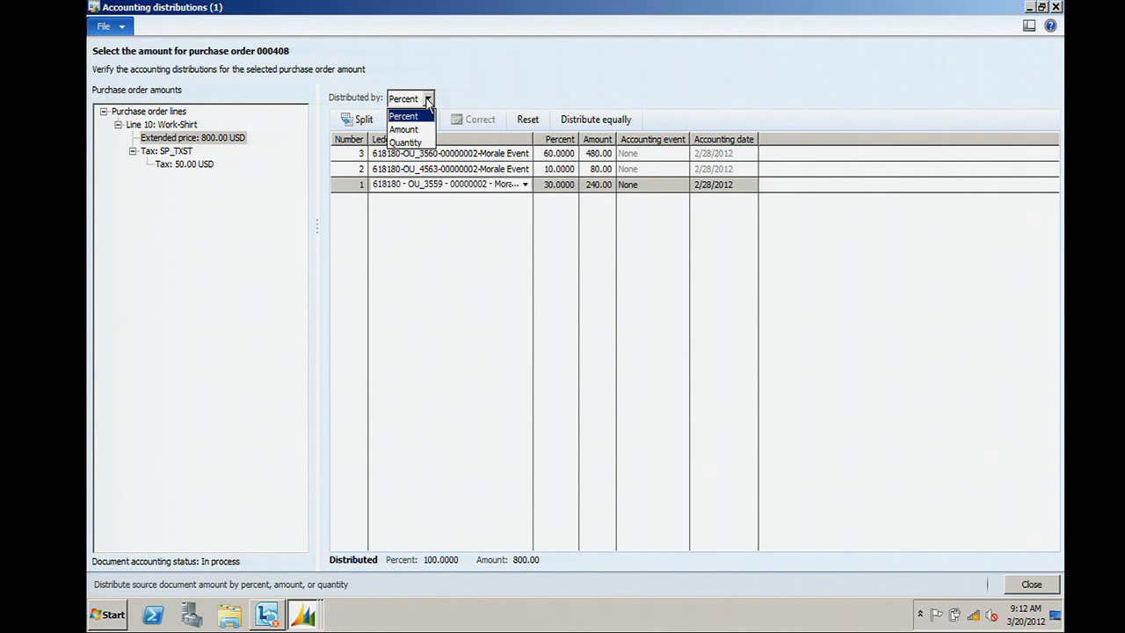
{"action": "left_click", "coordinate": [482, 95]}
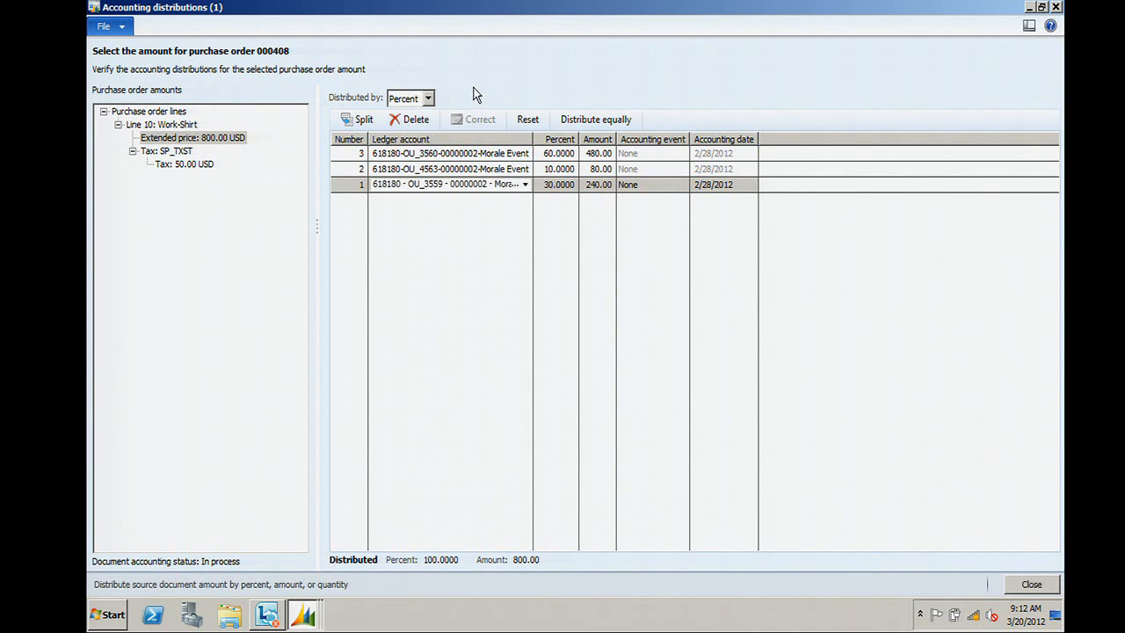
Step: Split the Work-Shirt extended price into an additional distribution line and distribute the amount equally across all lines
{"action": "left_click", "coordinate": [371, 127]}
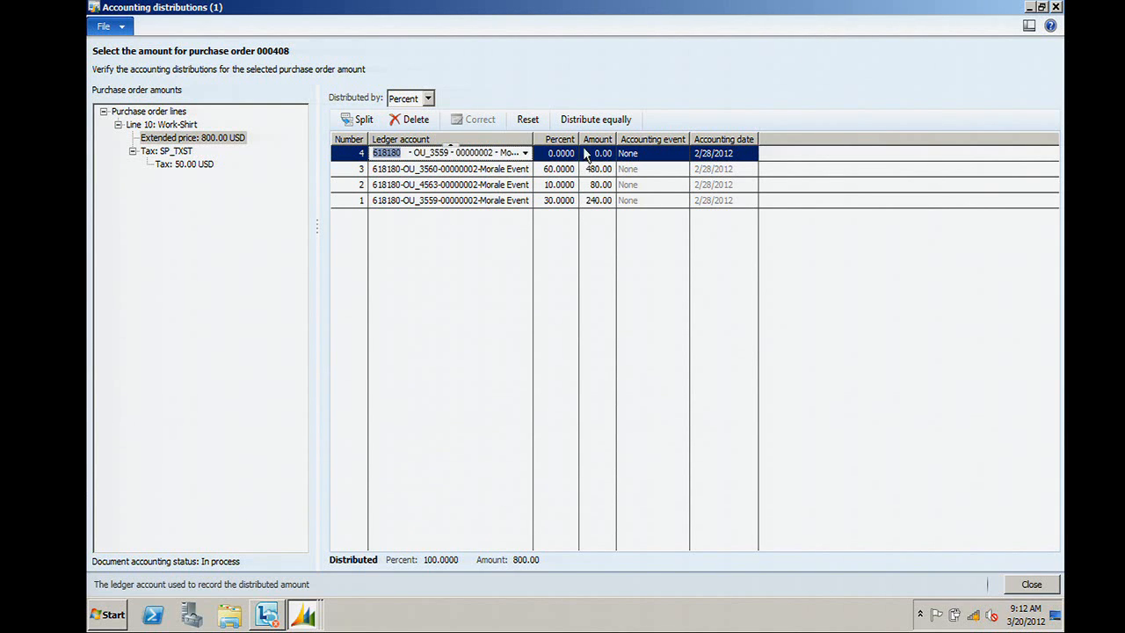
{"action": "left_click", "coordinate": [613, 122]}
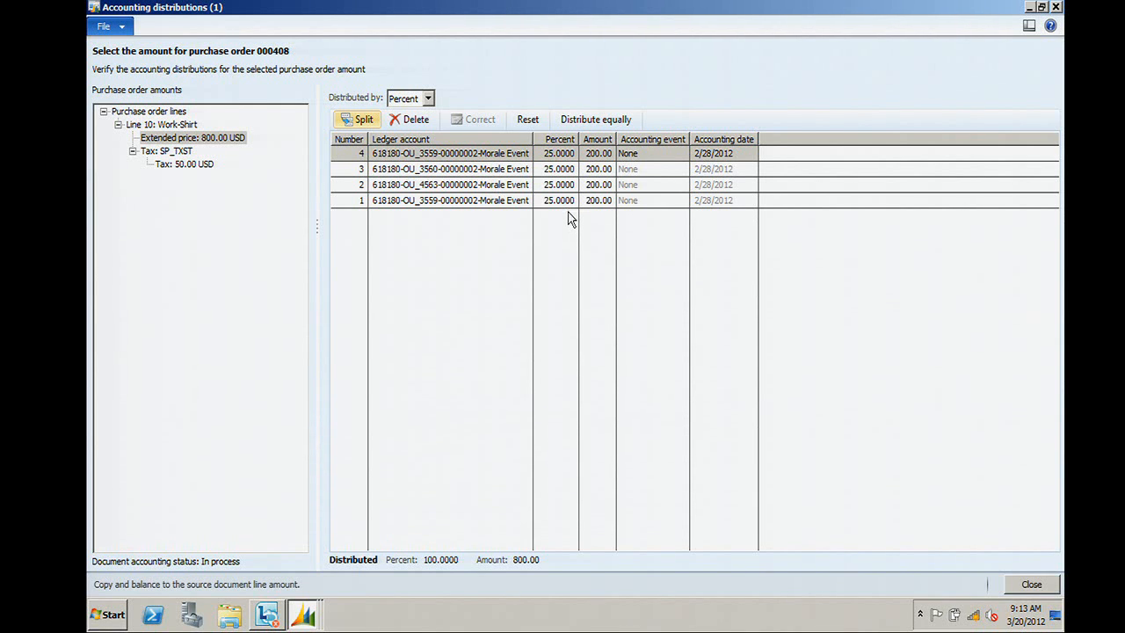
Step: Reset the extended price distributions to their default lines, accepting deletion of the existing ones, and close the distributions form
{"action": "left_click", "coordinate": [534, 125]}
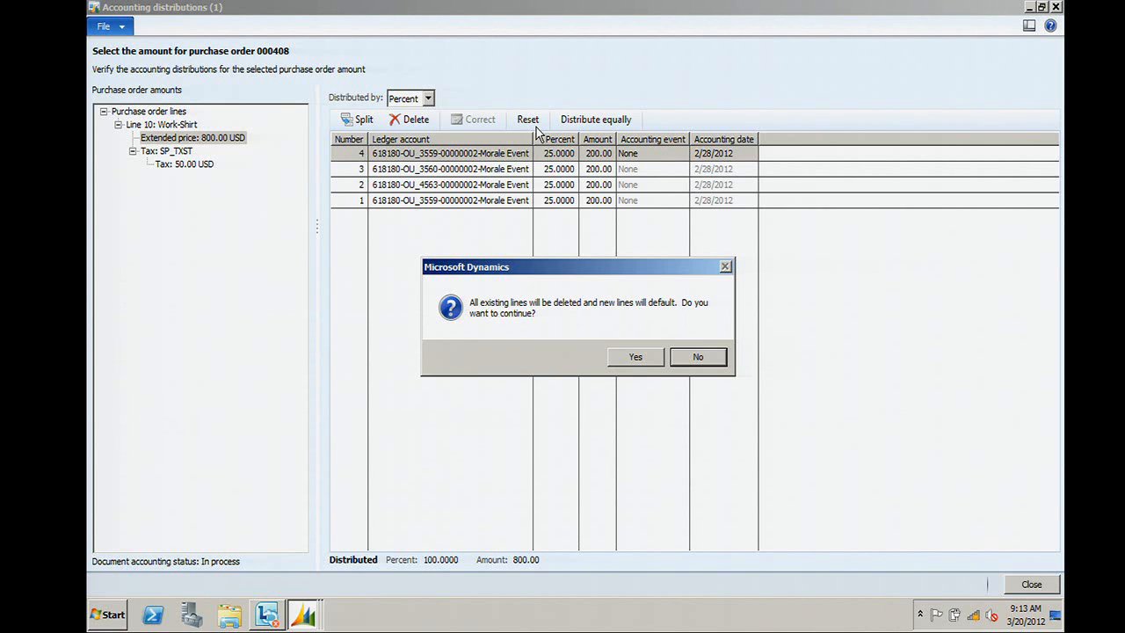
{"action": "left_click", "coordinate": [630, 360]}
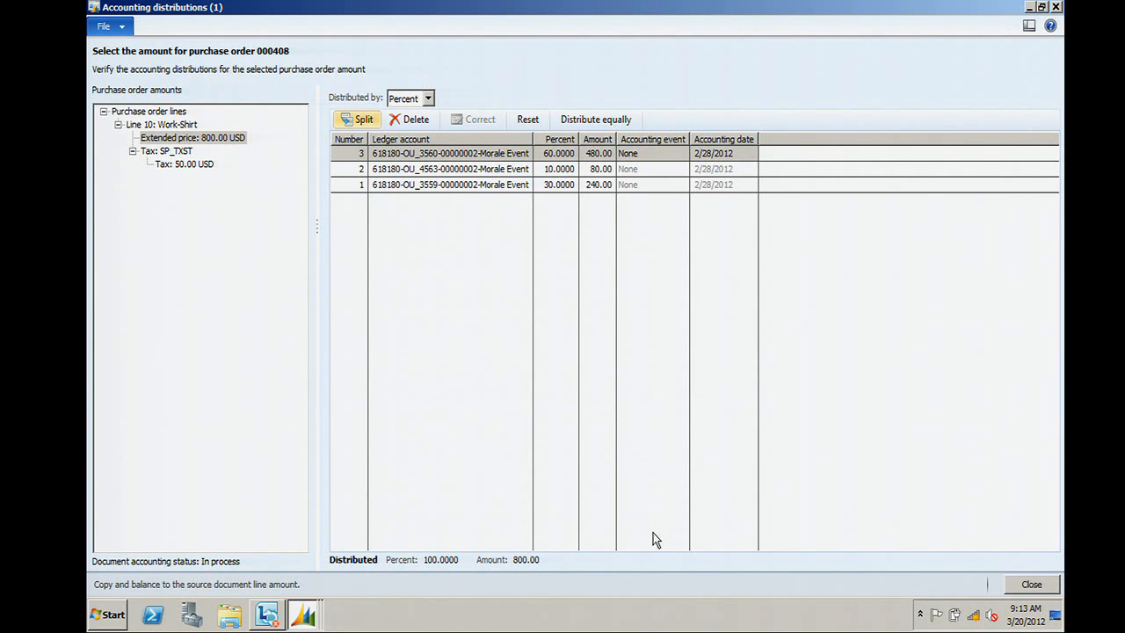
{"action": "left_click", "coordinate": [1034, 586]}
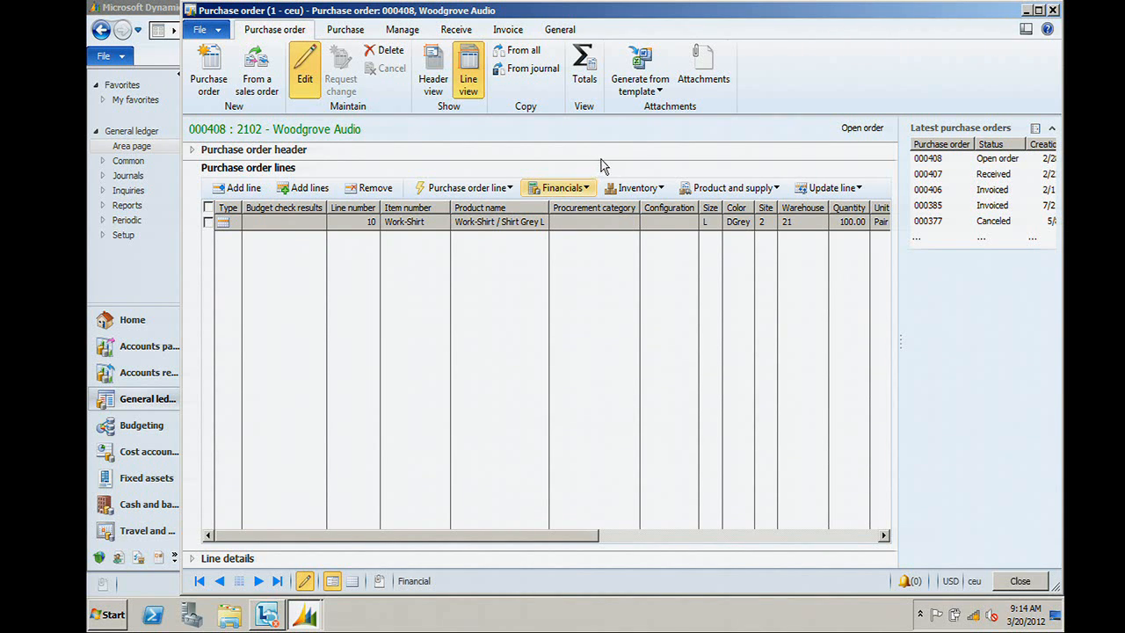
Step: Examine the sales tax transactions of the Work-Shirt purchase order line and close them
{"action": "left_click", "coordinate": [564, 190]}
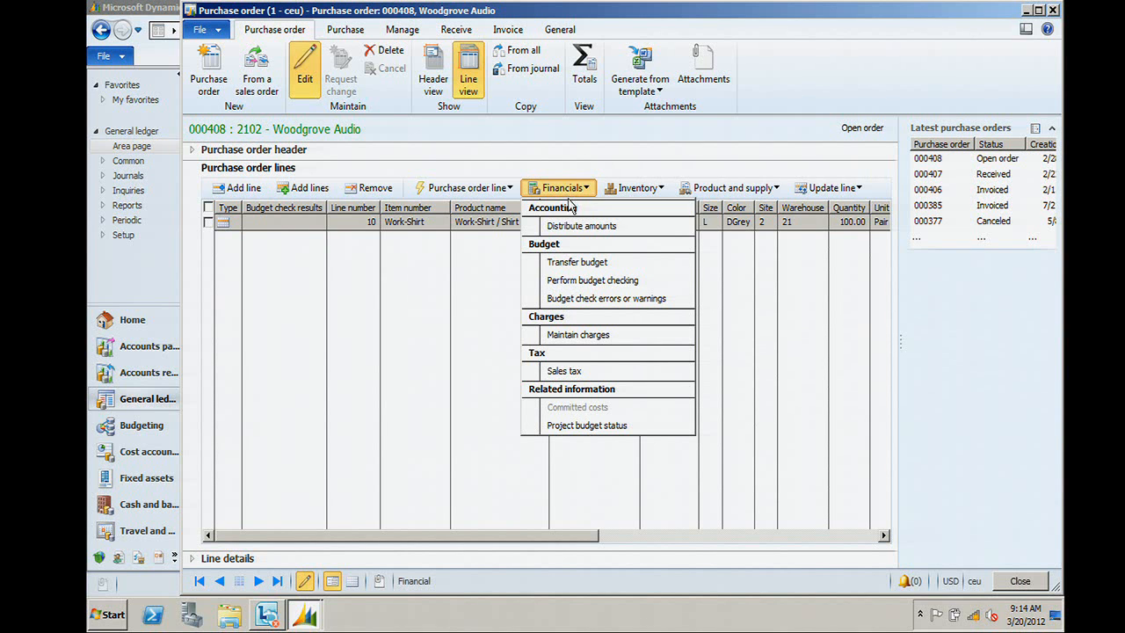
{"action": "left_click", "coordinate": [586, 370]}
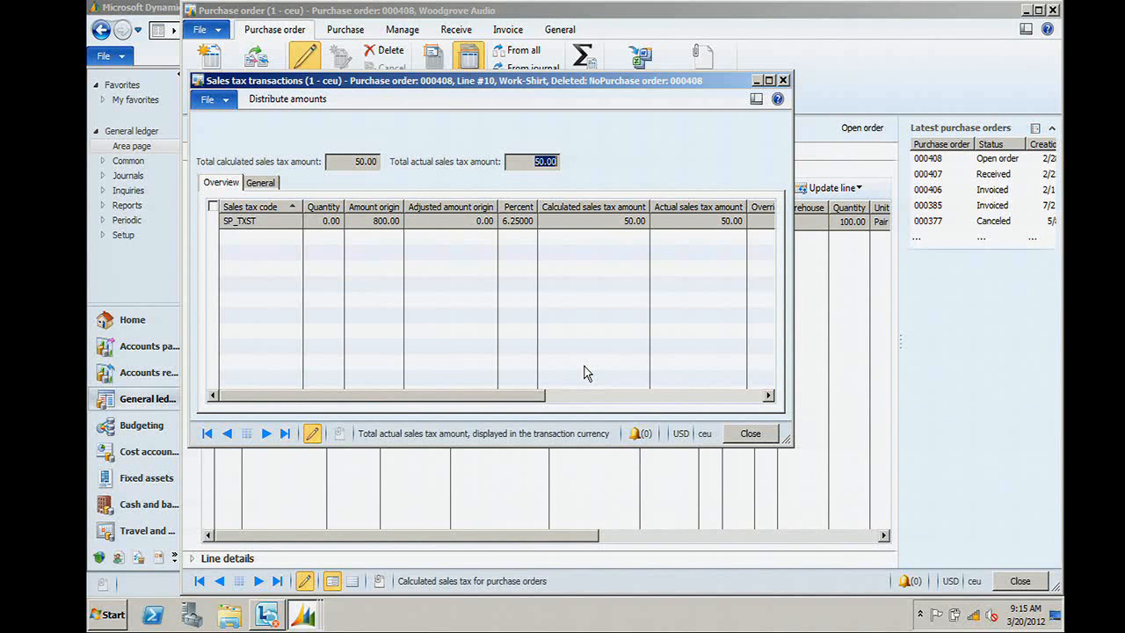
{"action": "left_click", "coordinate": [784, 81]}
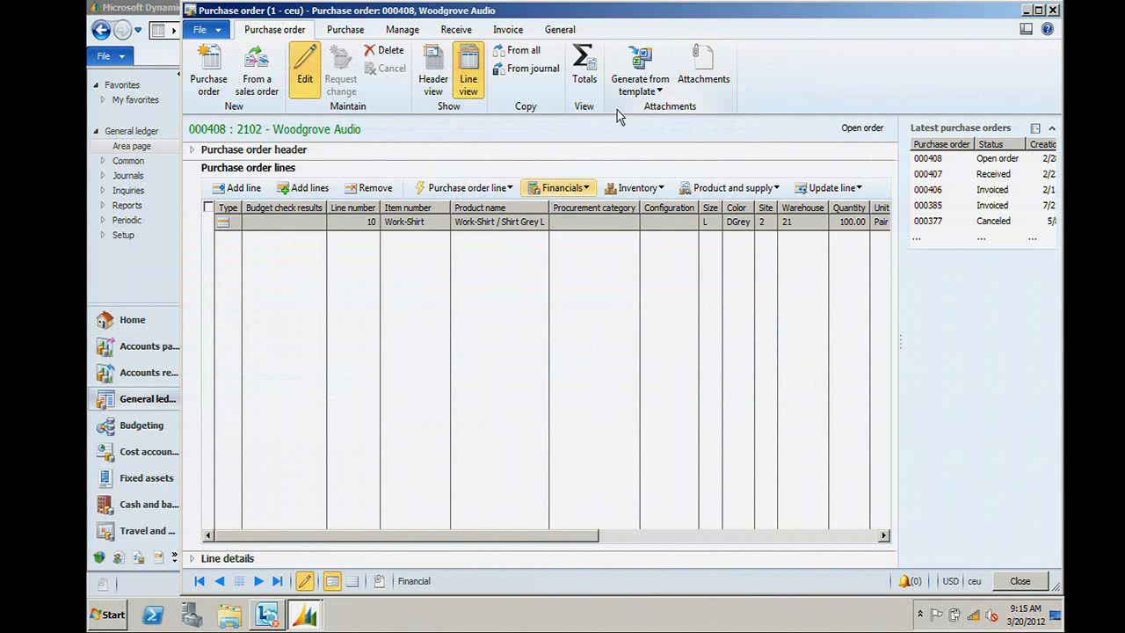
Step: Confirm the Woodgrove Audio purchase order, dismiss the posting log and close the purchase order form
{"action": "left_click", "coordinate": [344, 31]}
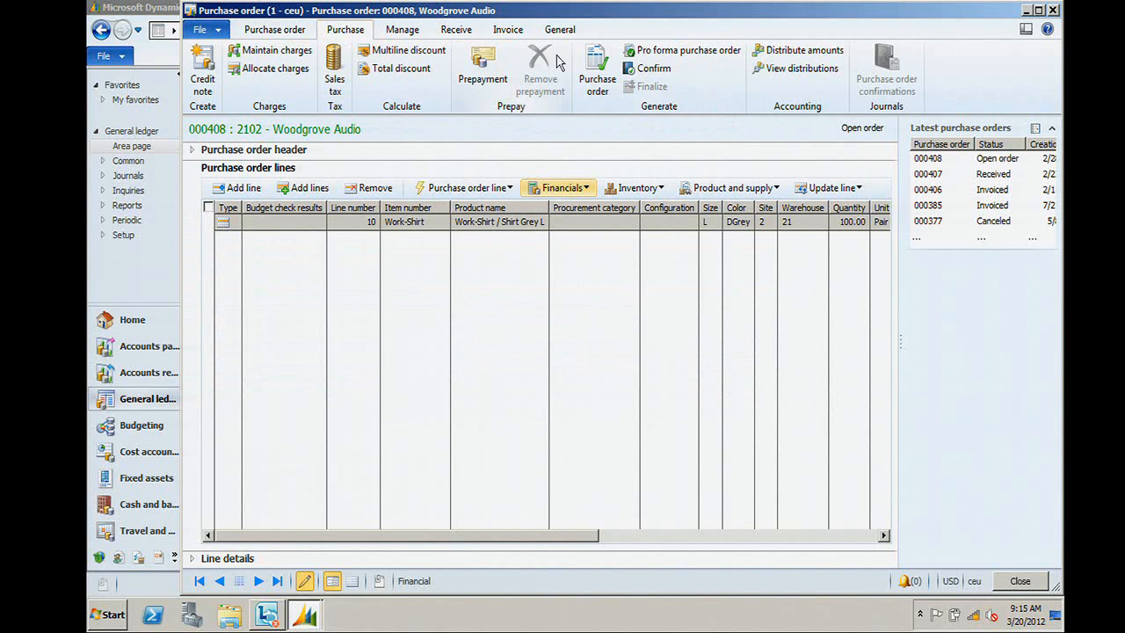
{"action": "left_click", "coordinate": [654, 68]}
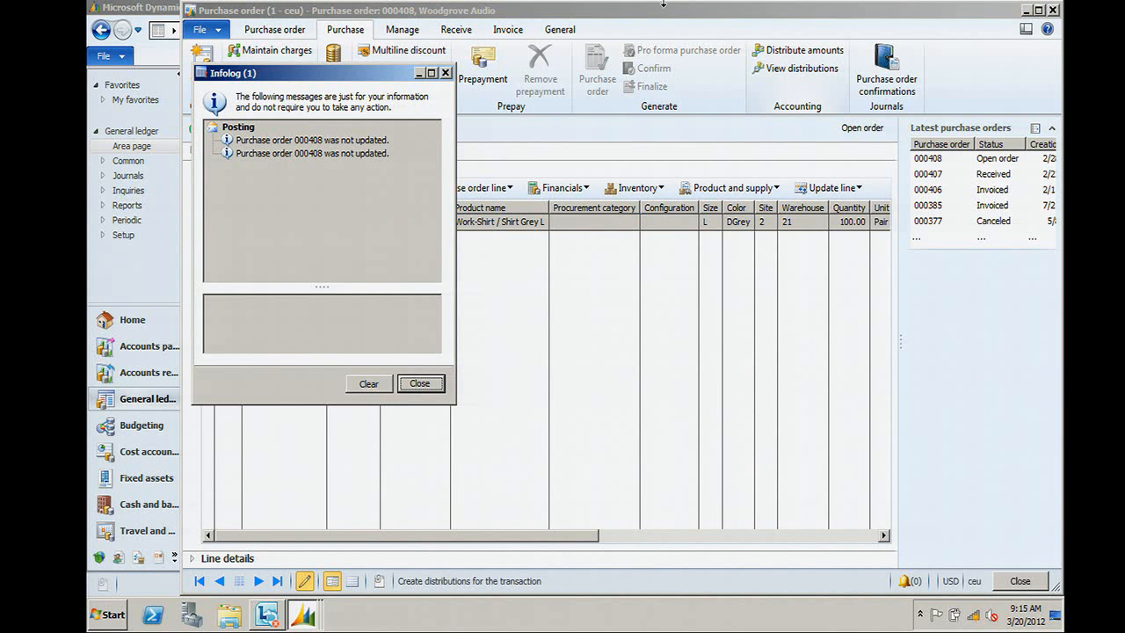
{"action": "left_click", "coordinate": [413, 385]}
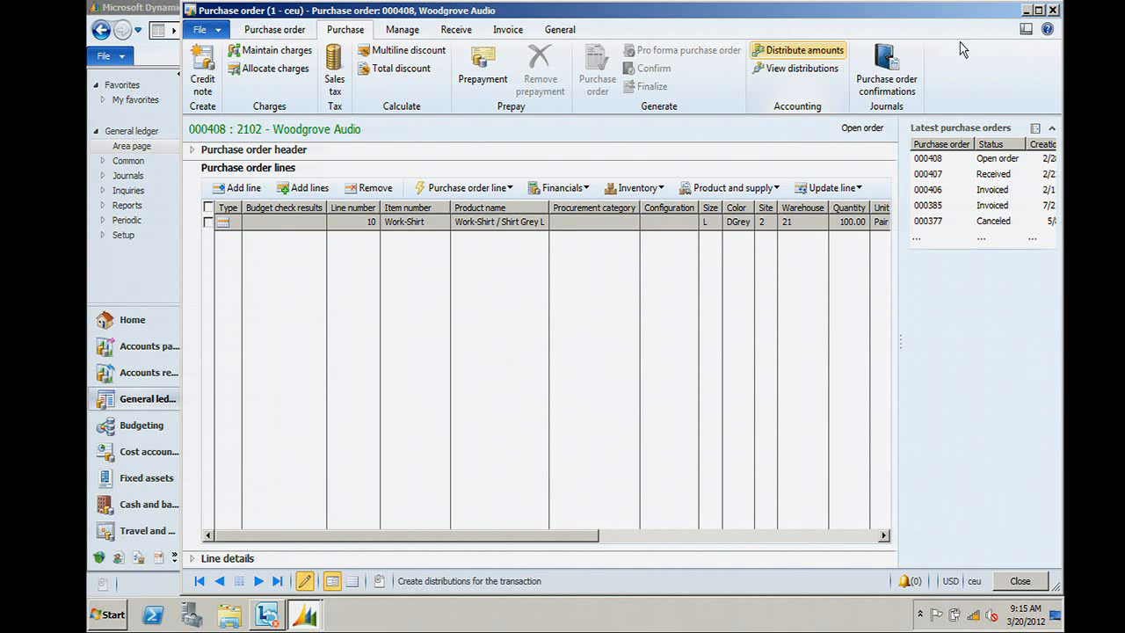
{"action": "left_click", "coordinate": [1053, 10]}
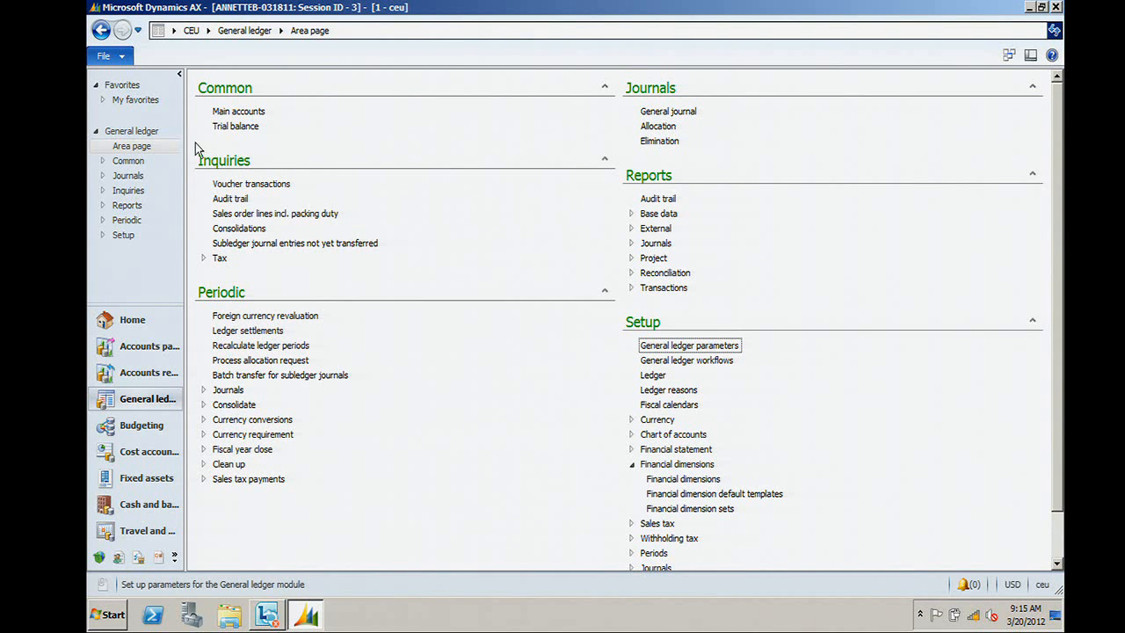
Step: Open the pending vendor invoices in Accounts payable and start a new vendor invoice
{"action": "left_click", "coordinate": [124, 150]}
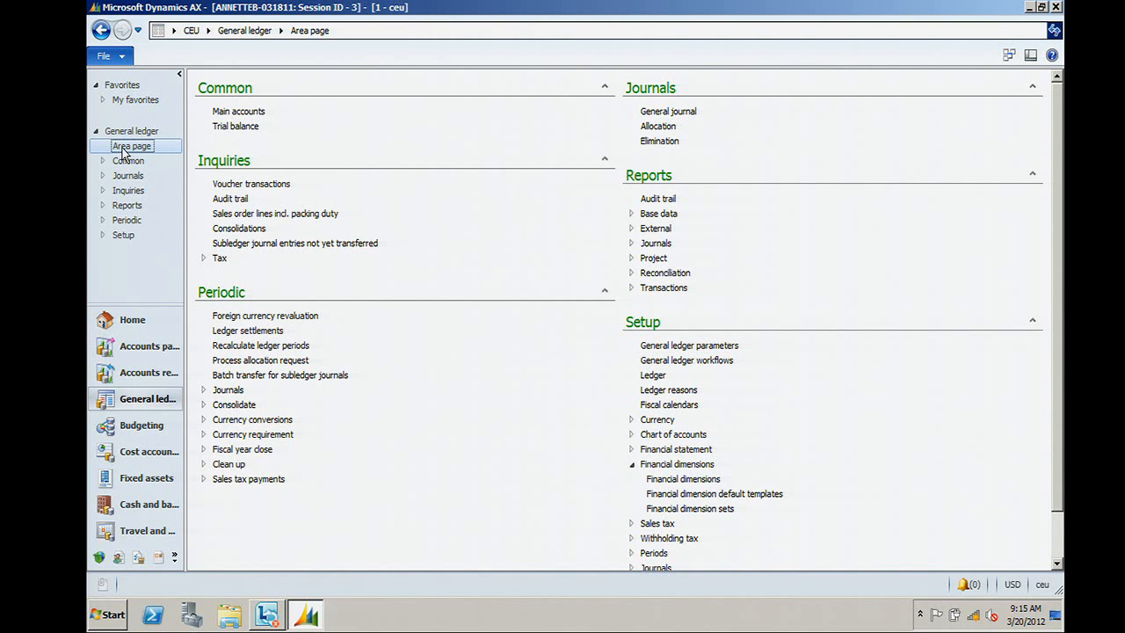
{"action": "left_click", "coordinate": [124, 348]}
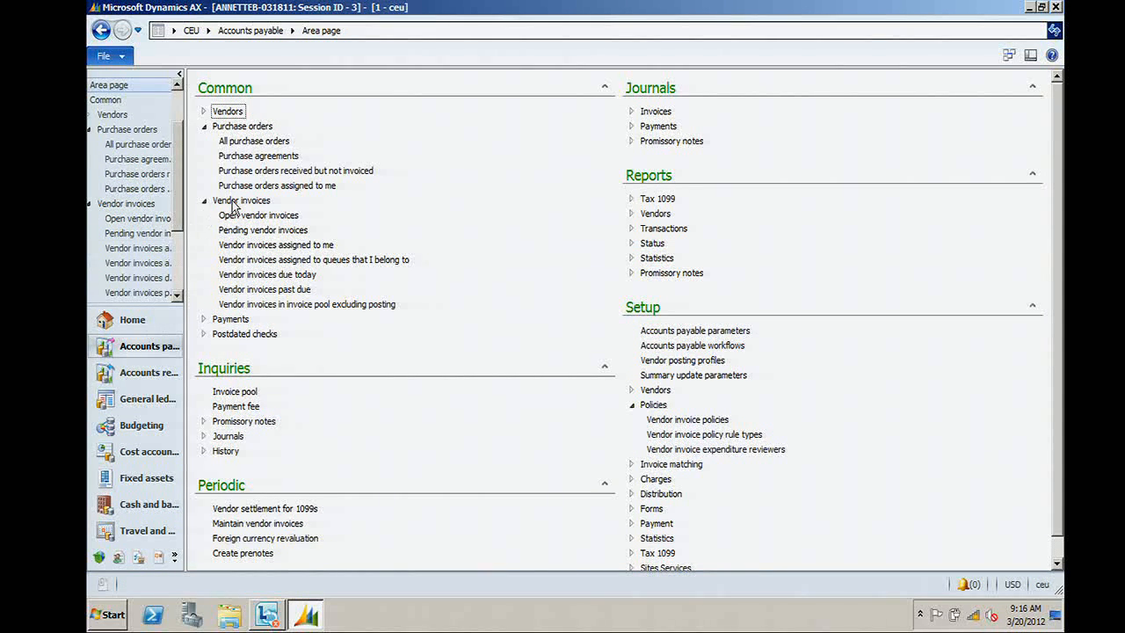
{"action": "left_click", "coordinate": [243, 232]}
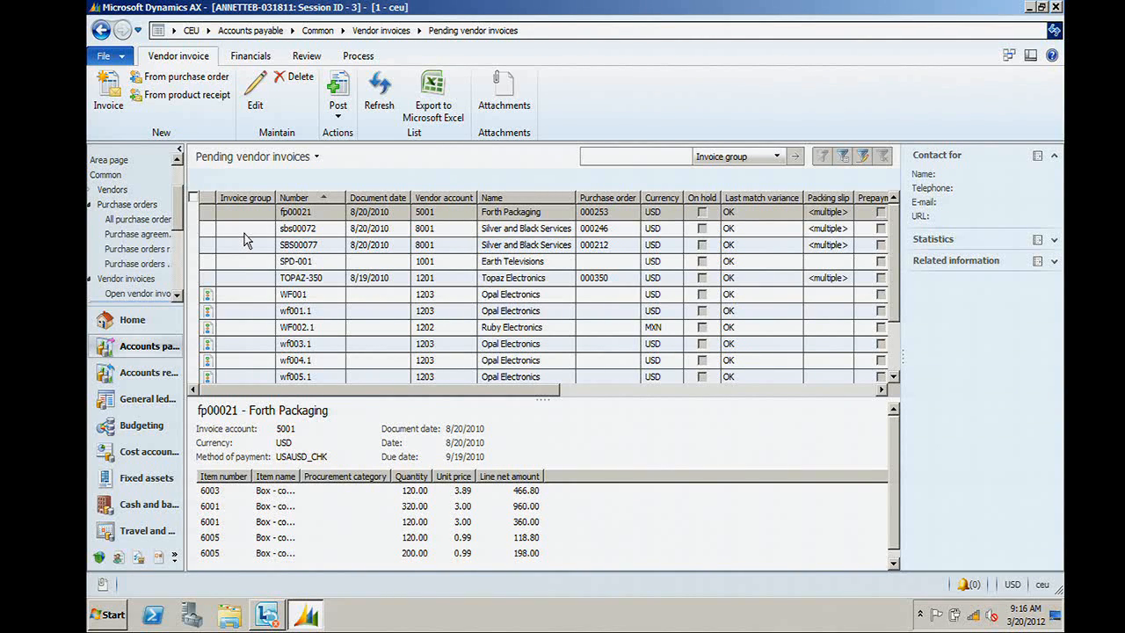
{"action": "left_click", "coordinate": [119, 101]}
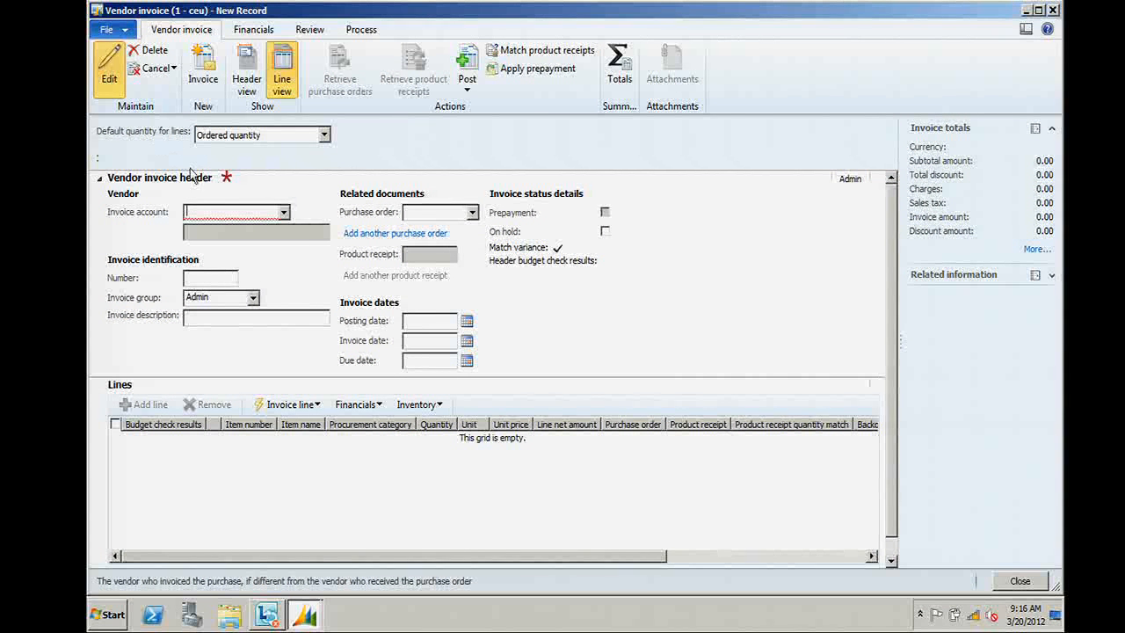
Step: Enter Woodgrove Audio's vendor account as the invoice account and set the invoice number to inv0001
{"action": "type", "text": "2102"}
{"action": "left_click", "coordinate": [210, 278]}
{"action": "type", "text": "i"}
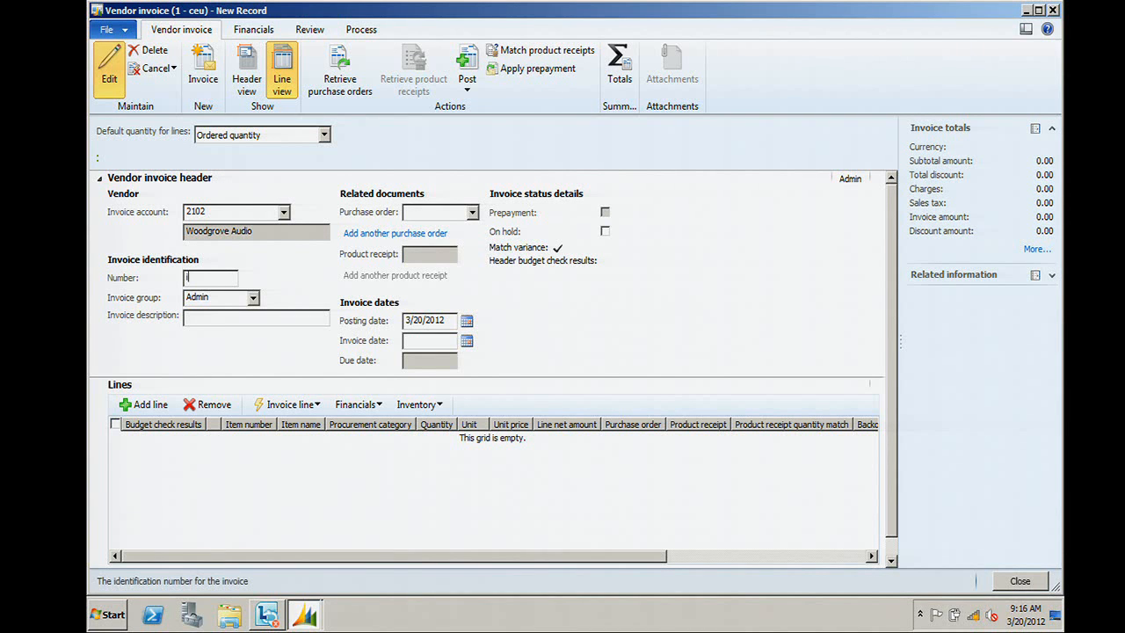
{"action": "type", "text": "nv0001"}
Step: Examine the approval, setup and payment details in the invoice's header view, and return to the line view
{"action": "left_click", "coordinate": [892, 560]}
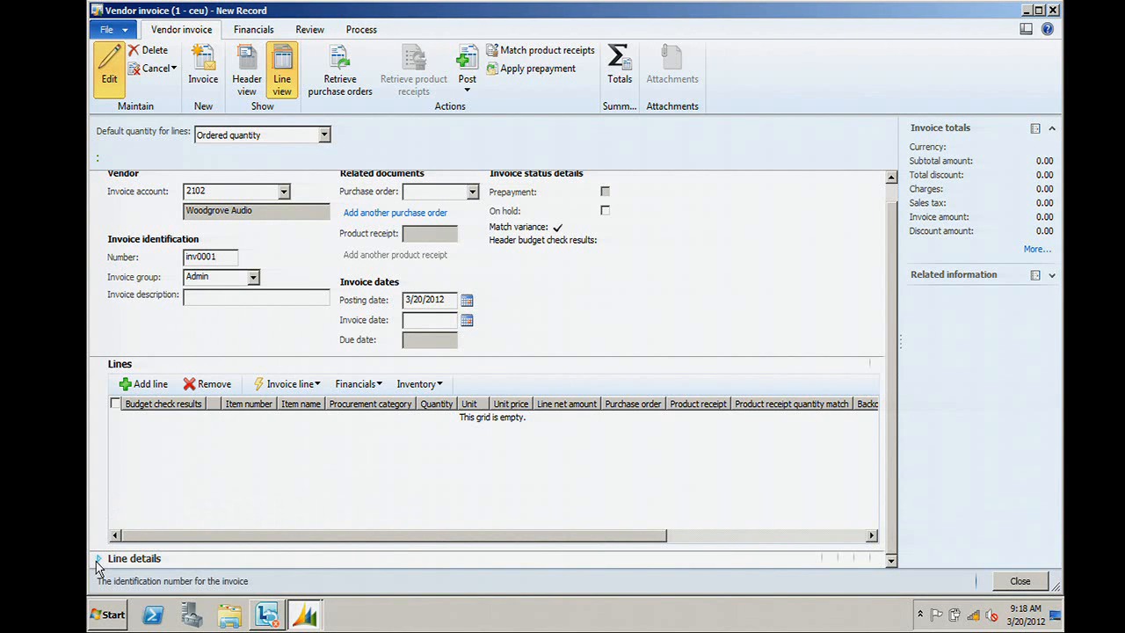
{"action": "left_click", "coordinate": [247, 77]}
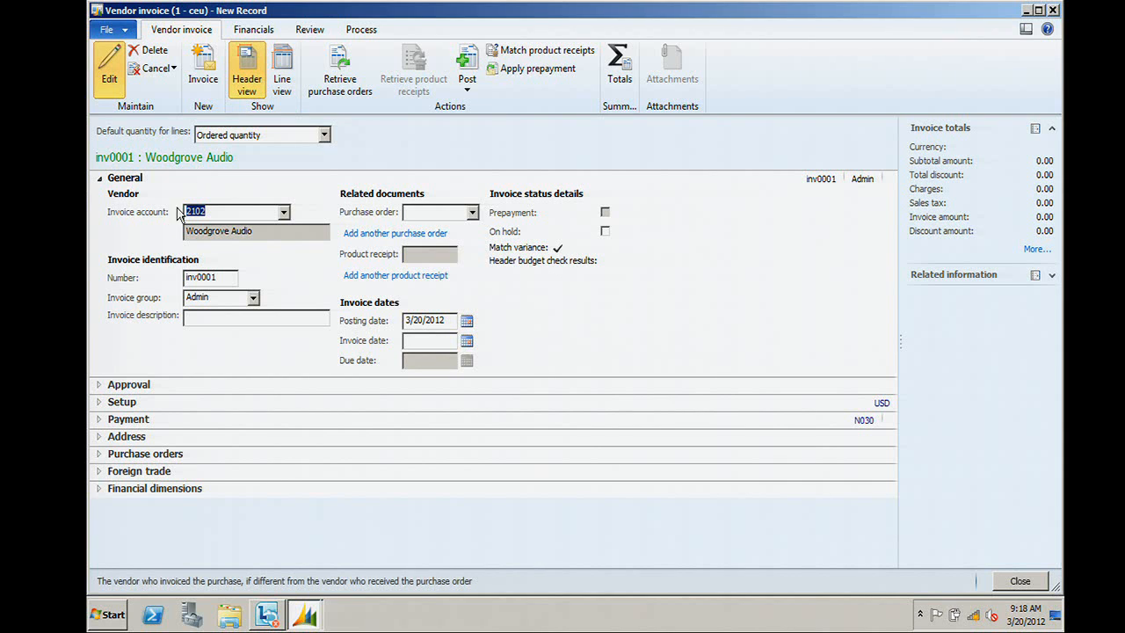
{"action": "left_click", "coordinate": [99, 384]}
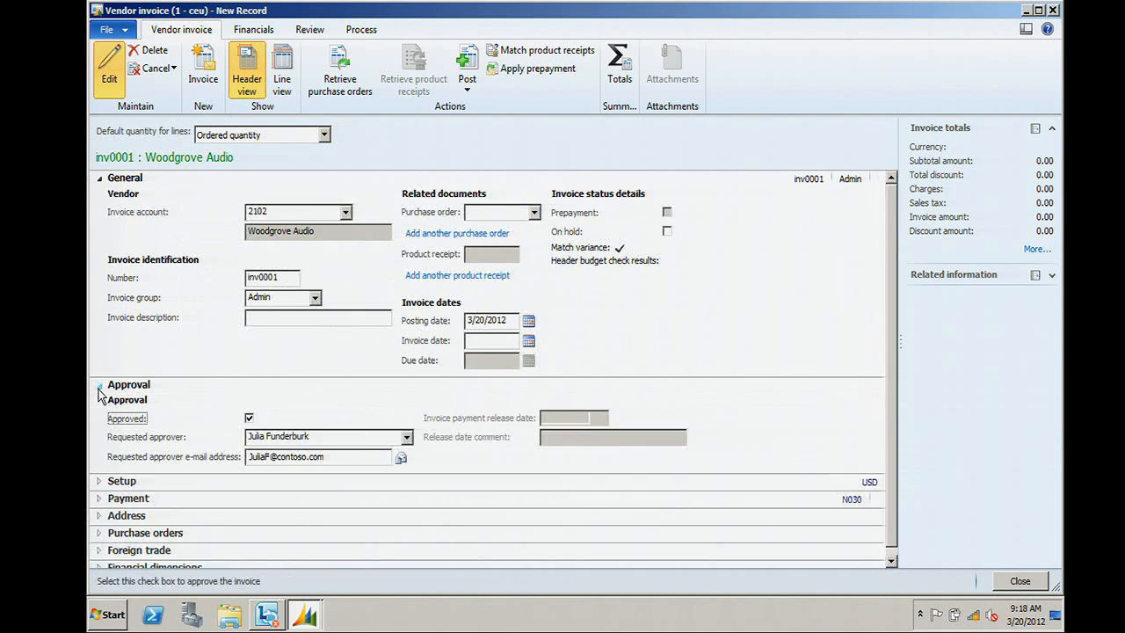
{"action": "left_click", "coordinate": [98, 481]}
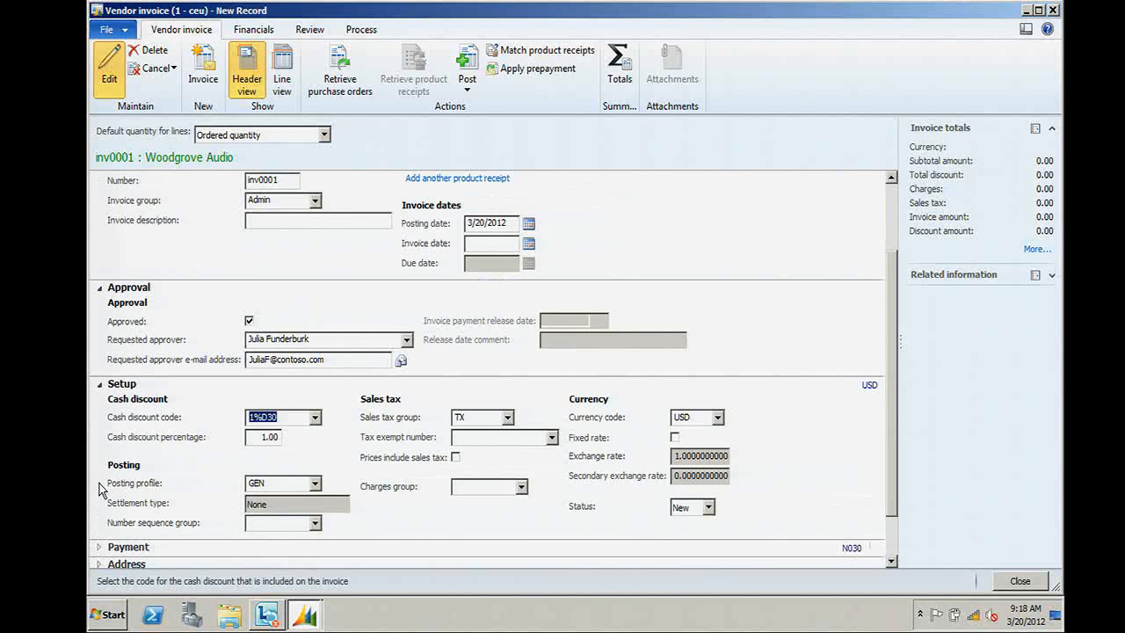
{"action": "left_click", "coordinate": [100, 547]}
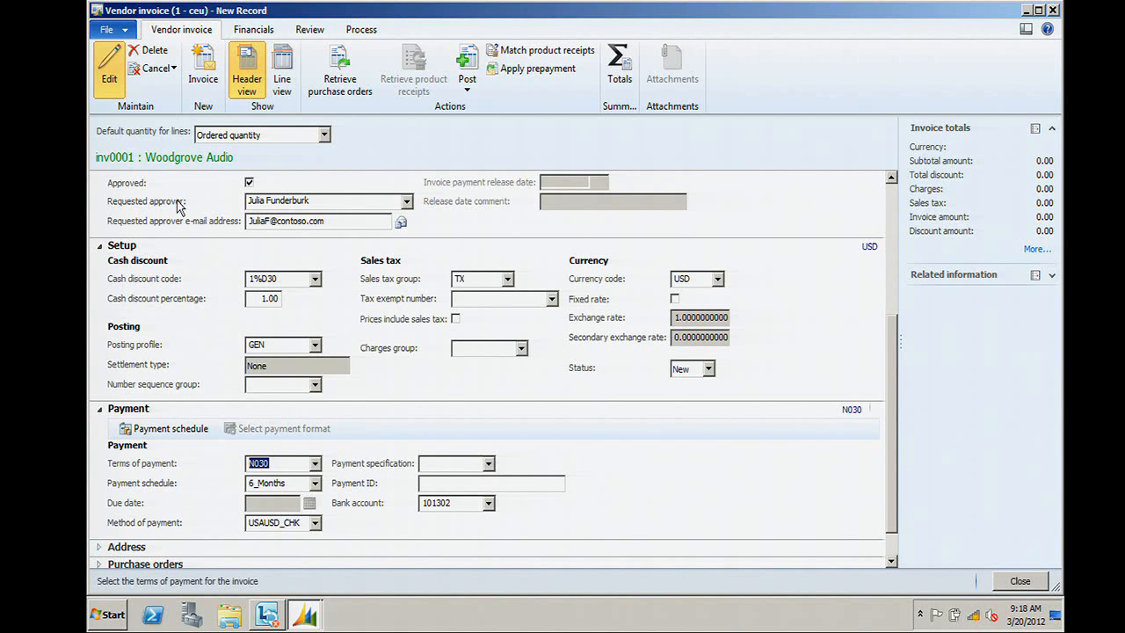
{"action": "left_click", "coordinate": [282, 91]}
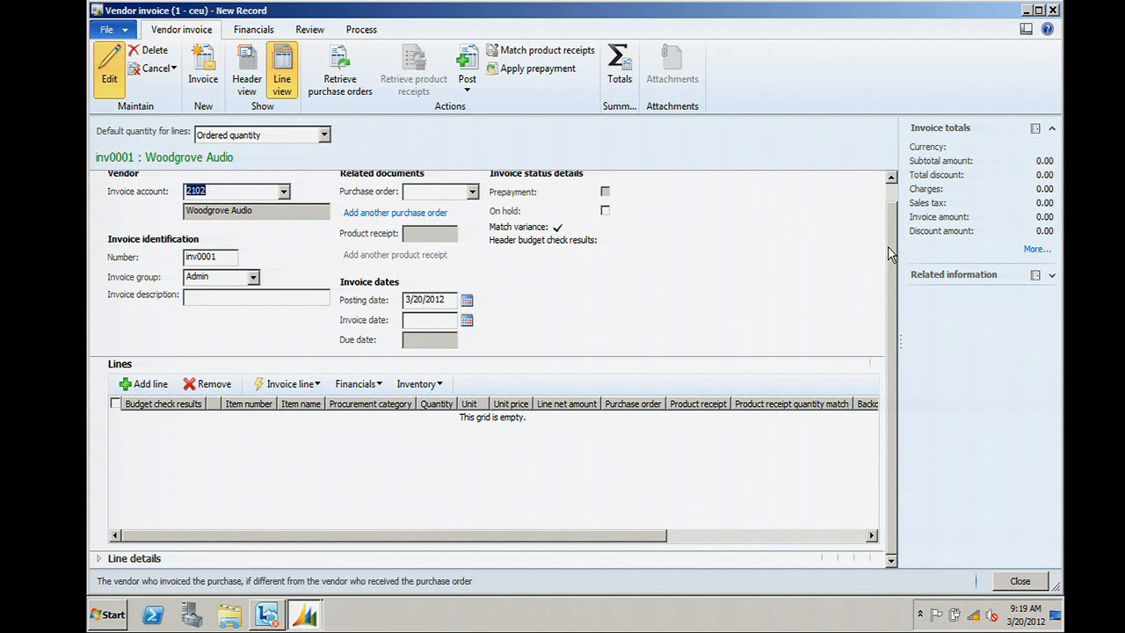
{"action": "scroll", "coordinate": [890, 250], "scroll_direction": "up", "scroll_amount": 1}
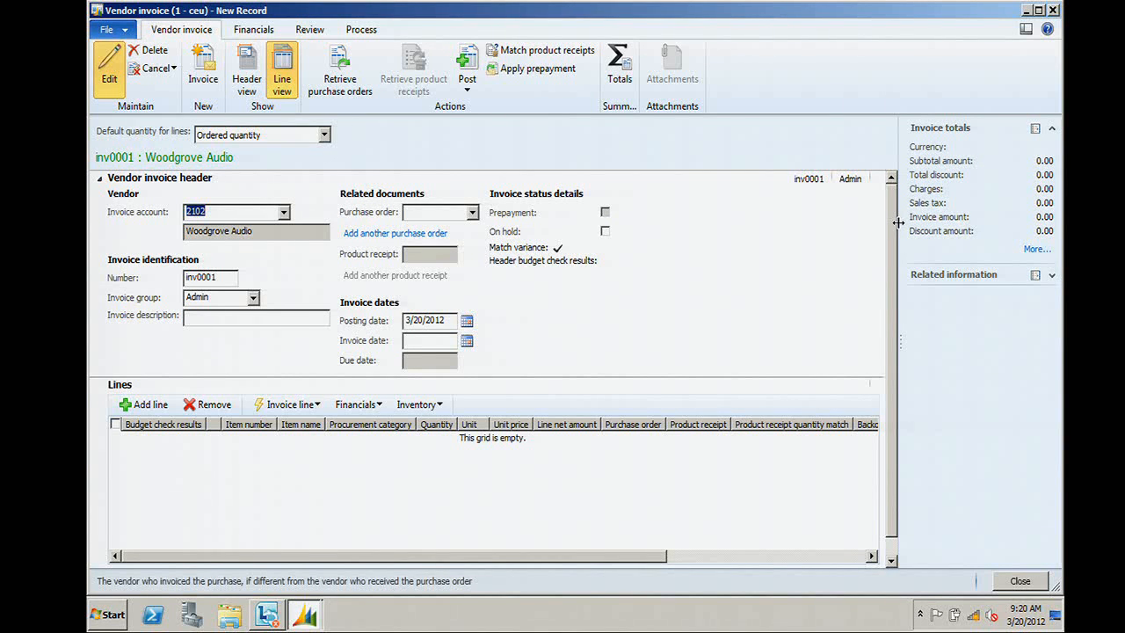
Step: Keep Ordered quantity as the default quantity for lines and link the Woodgrove Audio purchase order with Open order status to the invoice
{"action": "left_click", "coordinate": [324, 135]}
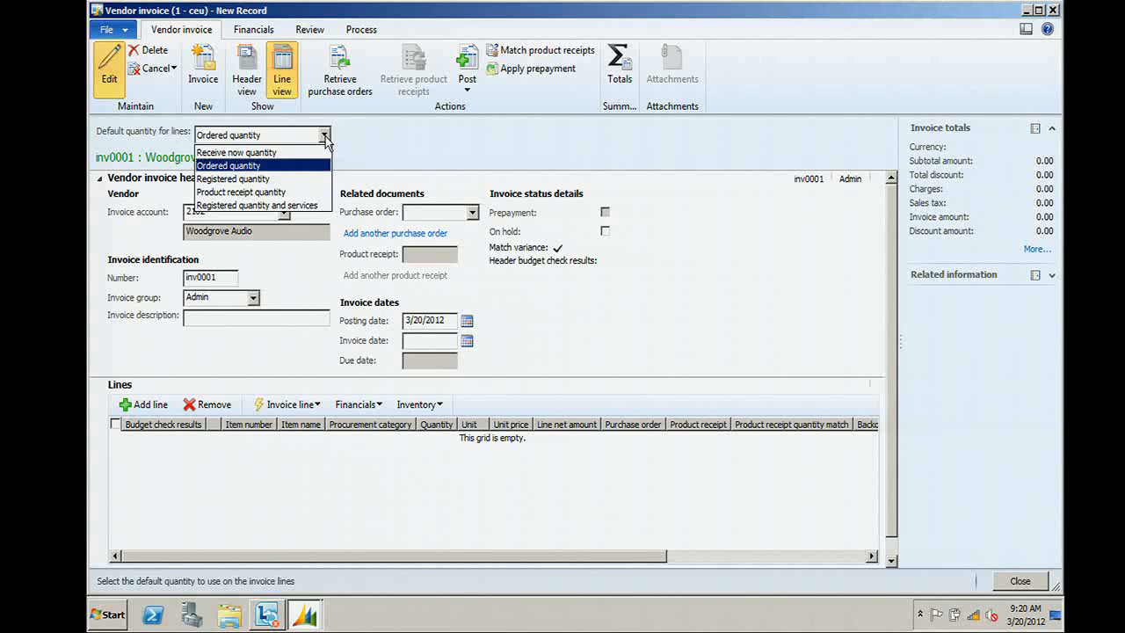
{"action": "left_click", "coordinate": [374, 148]}
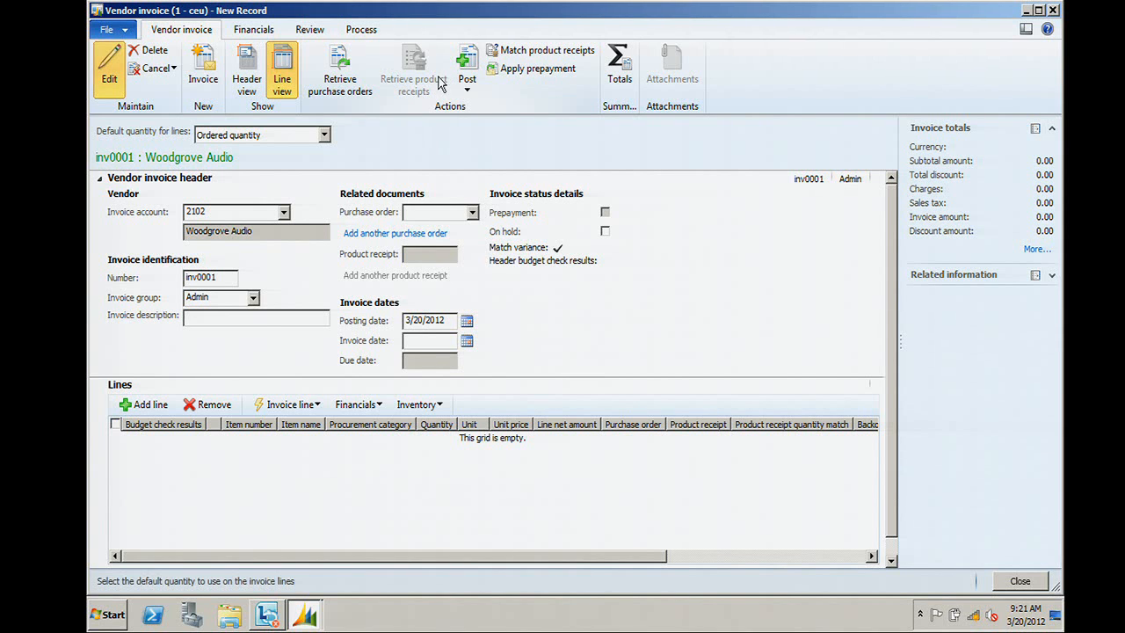
{"action": "left_click", "coordinate": [472, 213]}
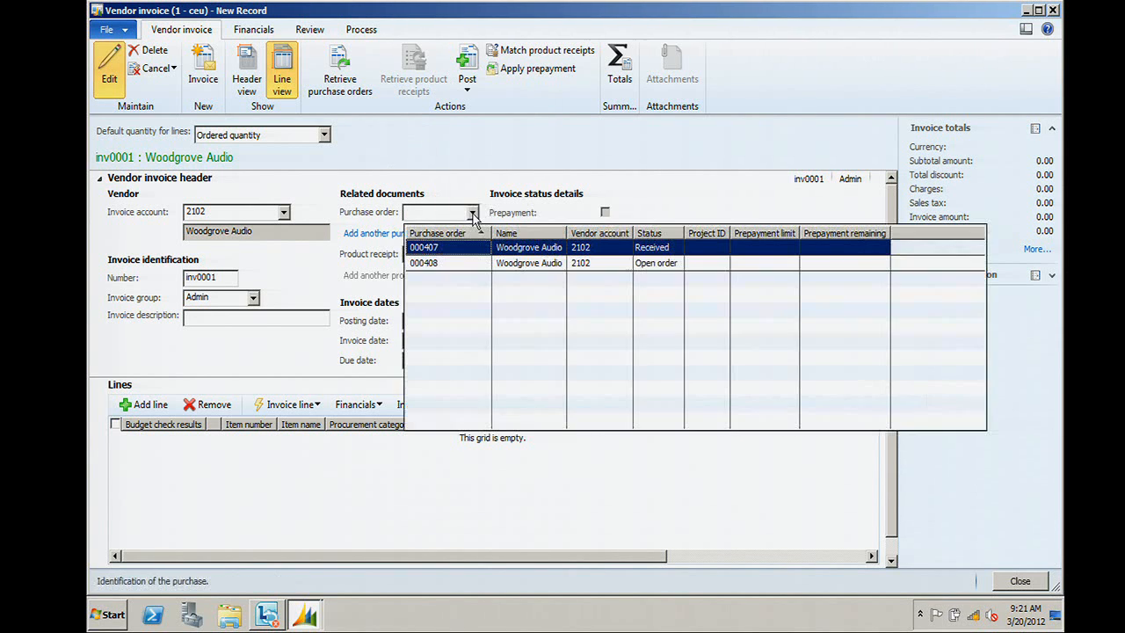
{"action": "left_click", "coordinate": [452, 267]}
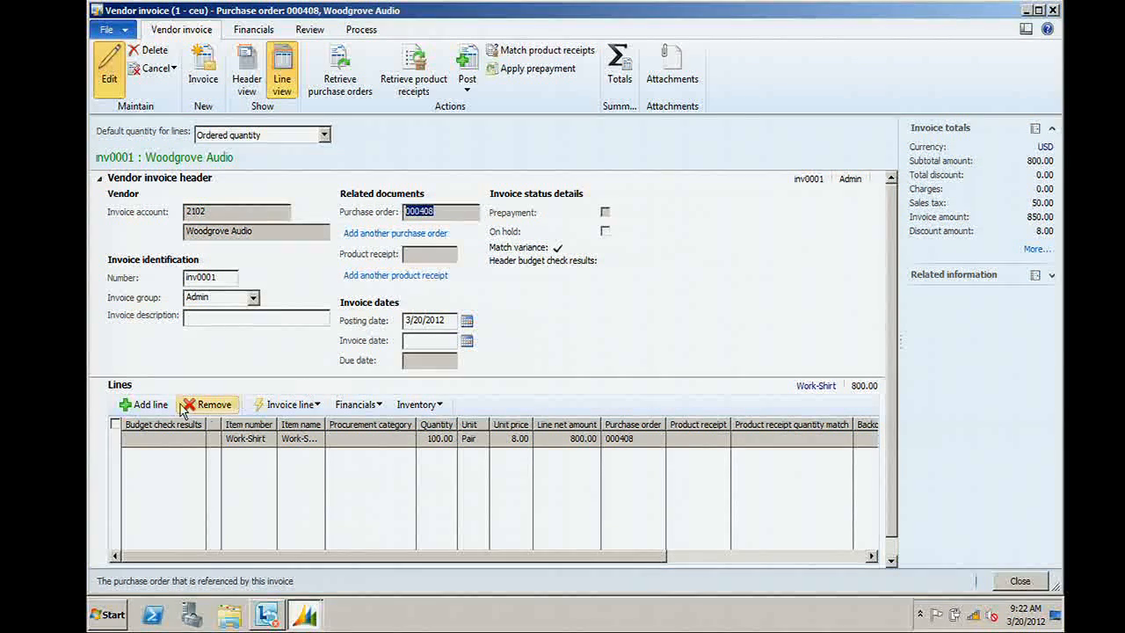
Step: Add an invoice line for the Consulting item with a unit price of 100.00
{"action": "left_click", "coordinate": [151, 406]}
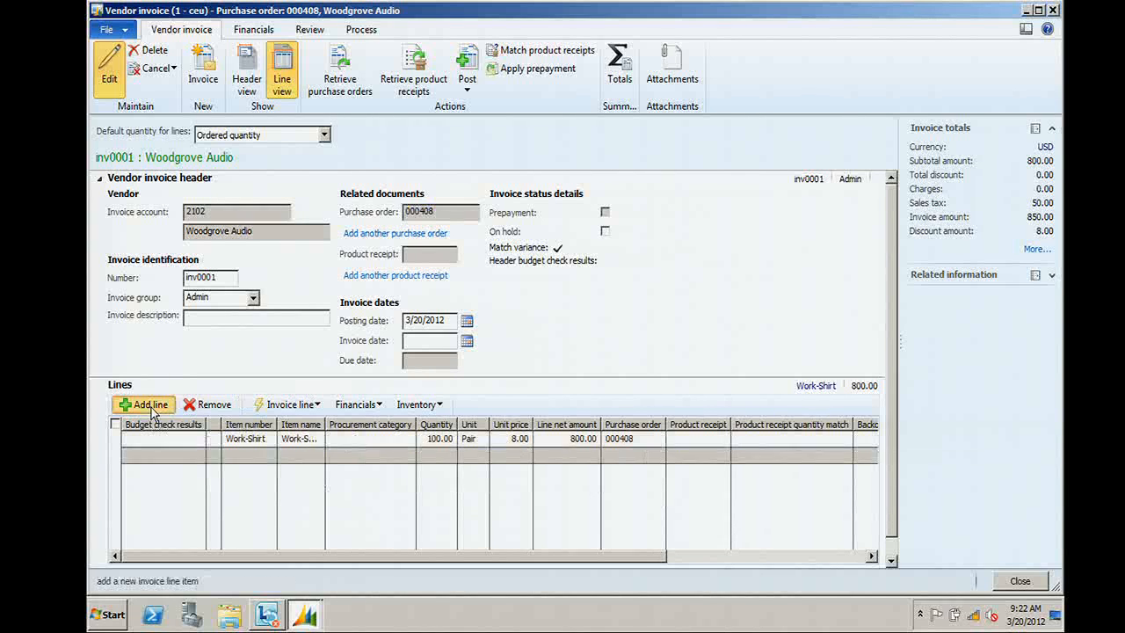
{"action": "type", "text": "consulting"}
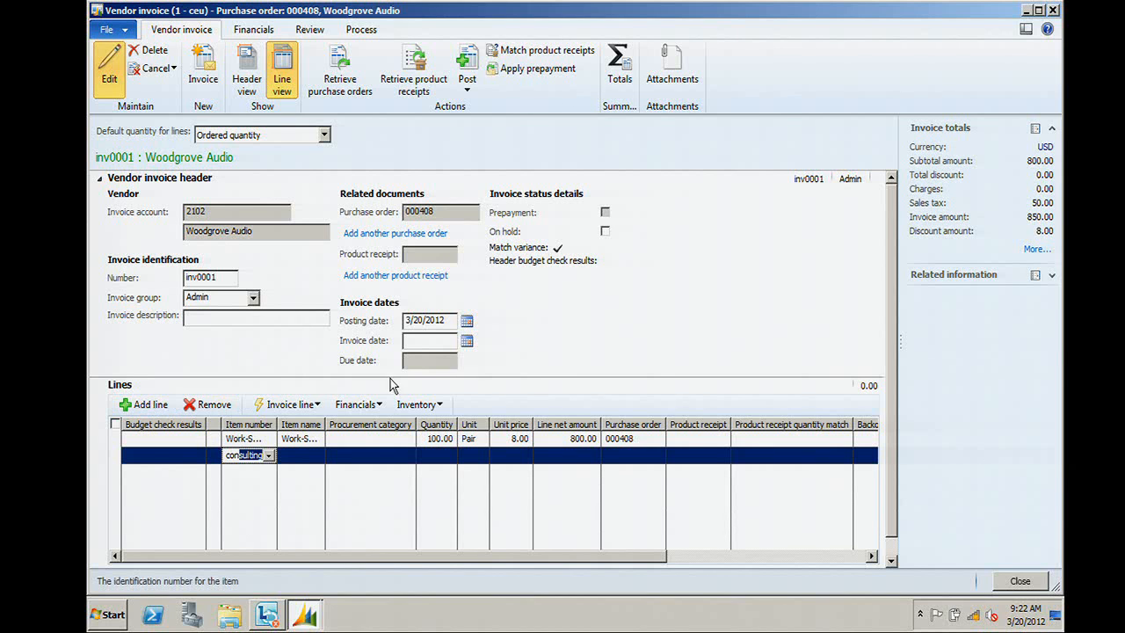
{"action": "key", "text": "Tab"}
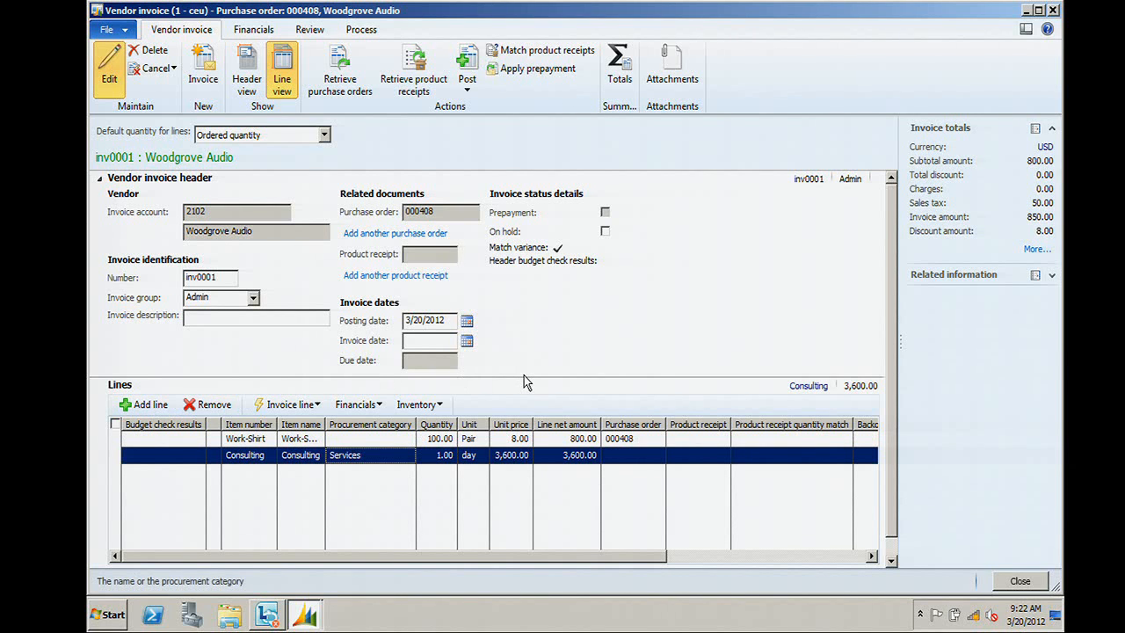
{"action": "key", "text": "Tab"}
{"action": "key", "text": "Tab"}
{"action": "key", "text": "Tab"}
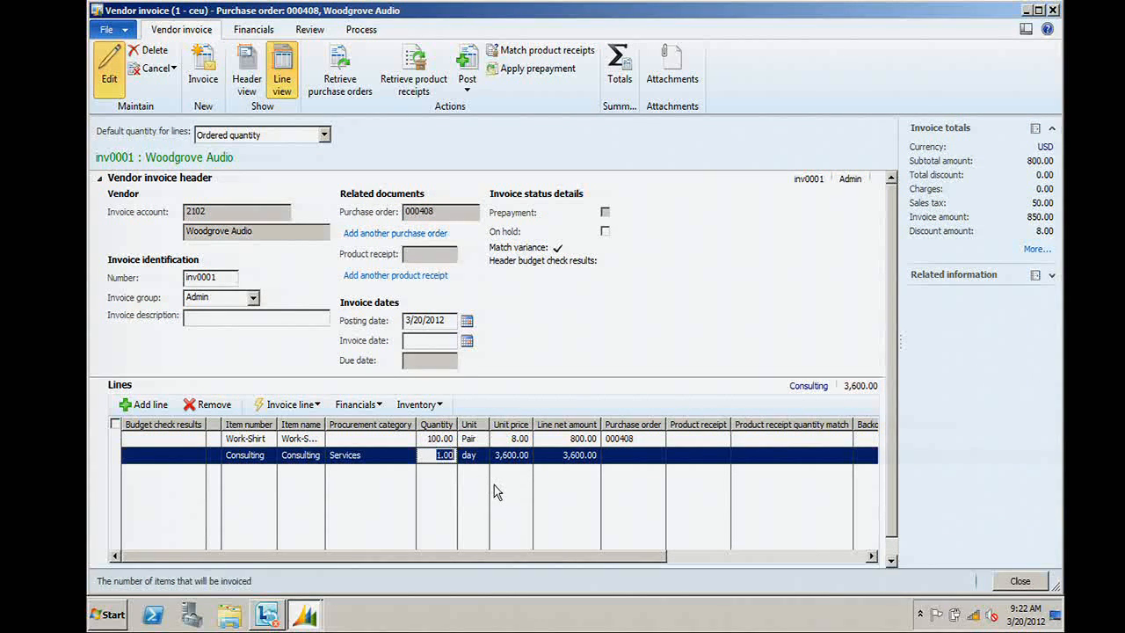
{"action": "type", "text": "100.00"}
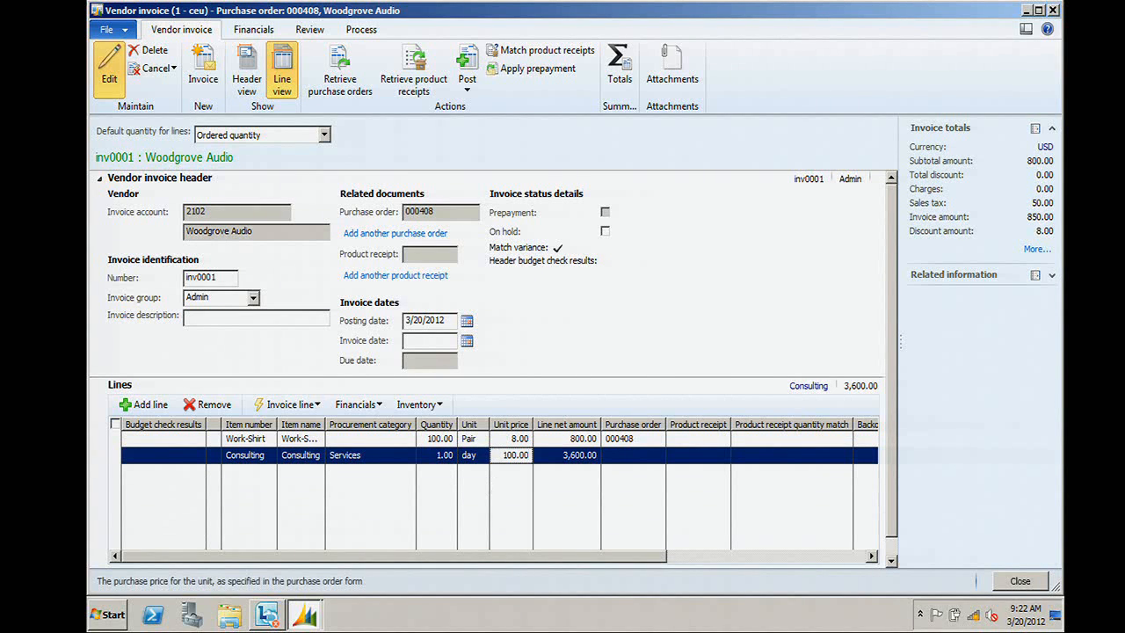
{"action": "key", "text": "Tab"}
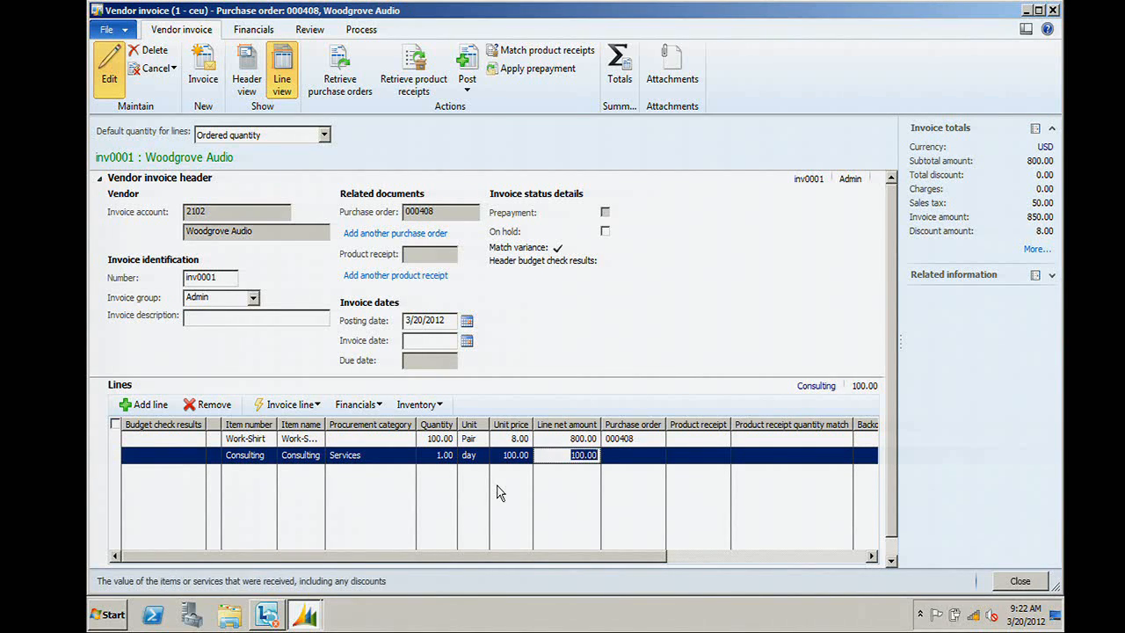
{"action": "left_click", "coordinate": [498, 492]}
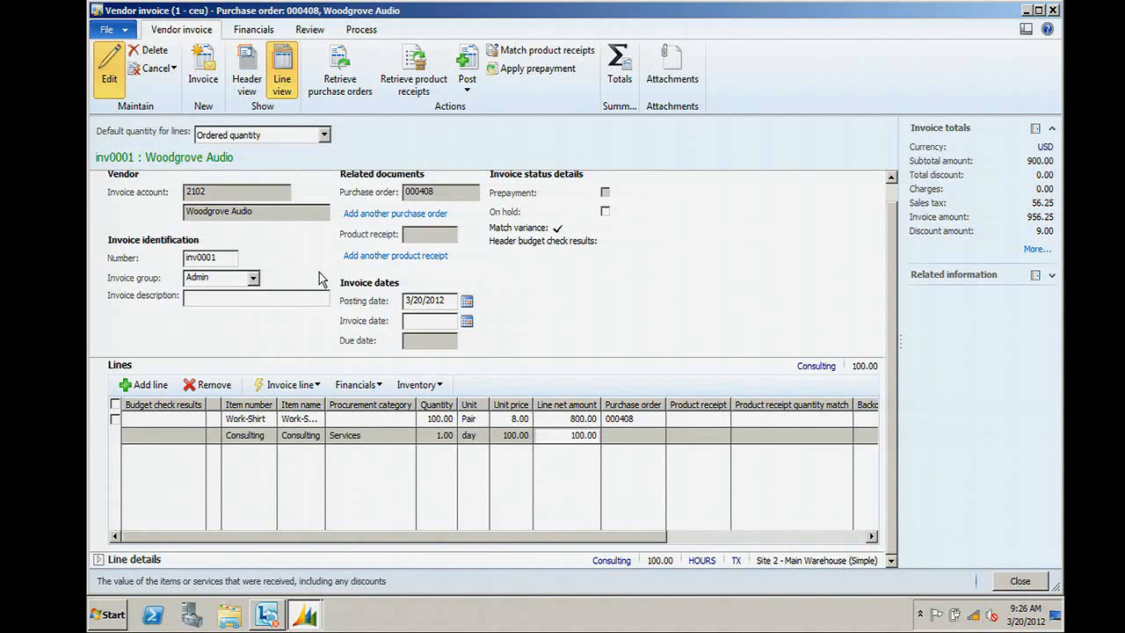
Step: Add Woodgrove Audio's other purchase order, containing the Office-Chair line, to the invoice
{"action": "left_click", "coordinate": [386, 218]}
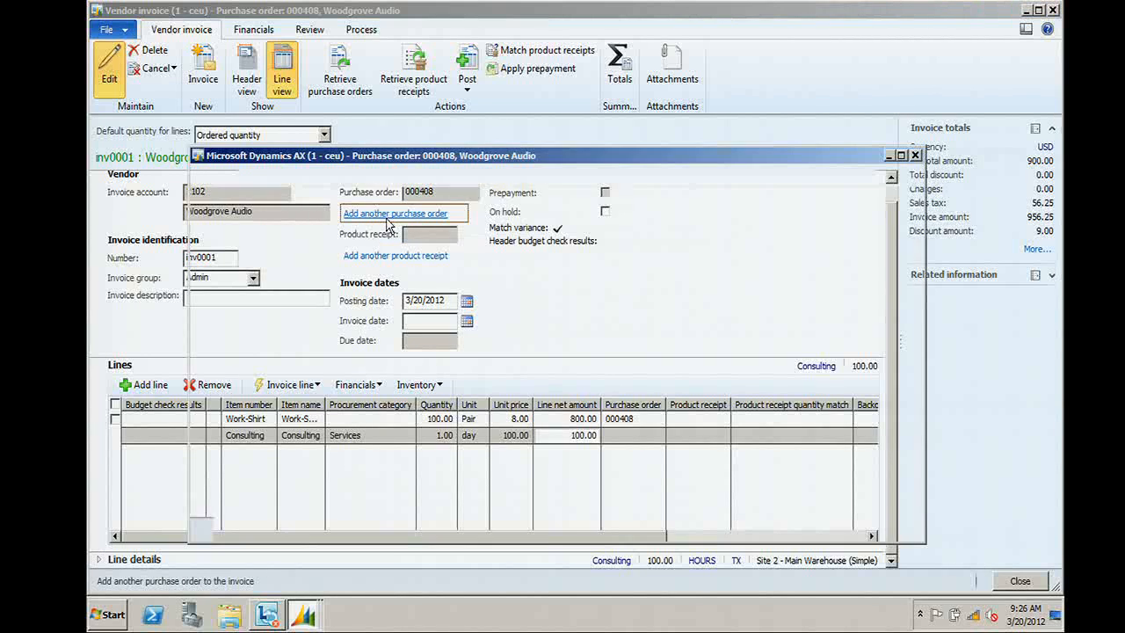
{"action": "left_click", "coordinate": [901, 156]}
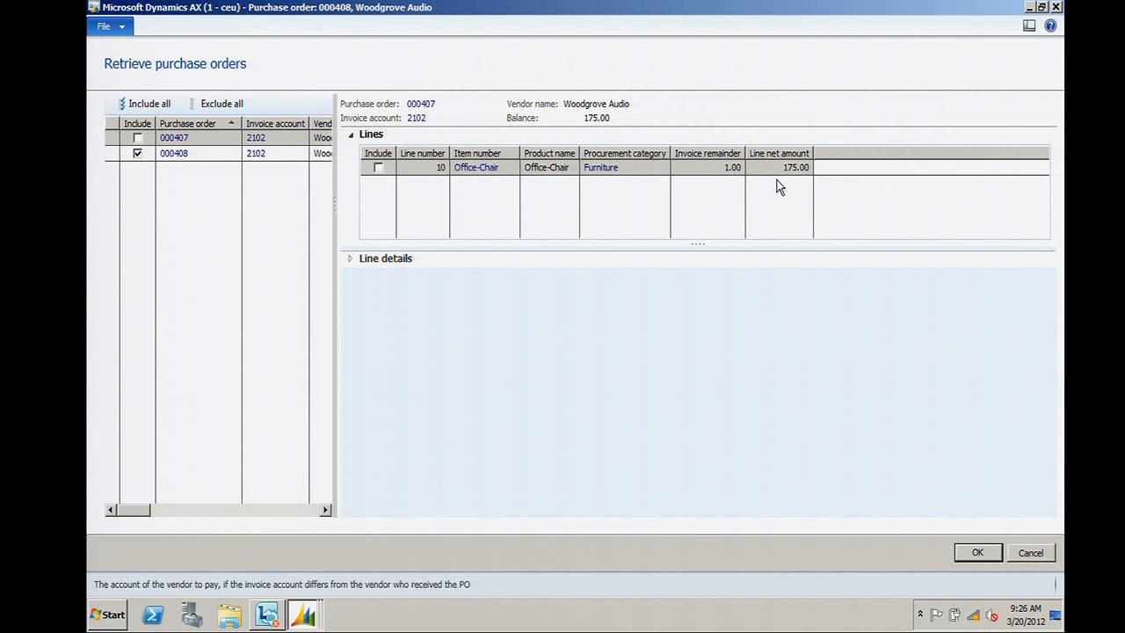
{"action": "left_click", "coordinate": [137, 138]}
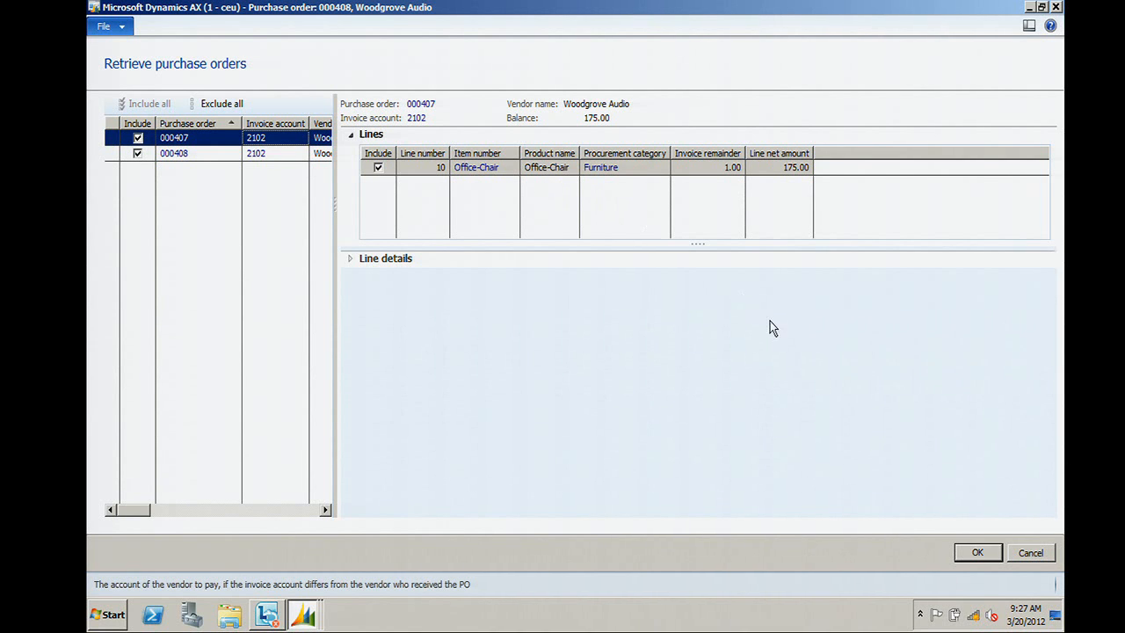
{"action": "left_click", "coordinate": [970, 553]}
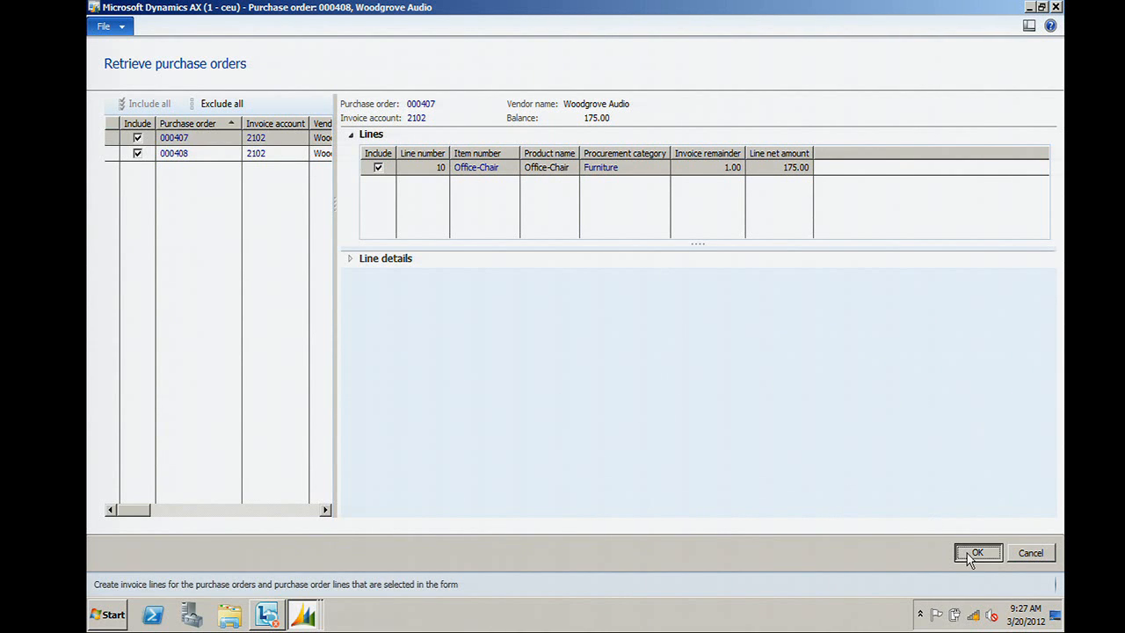
{"action": "left_click", "coordinate": [975, 553]}
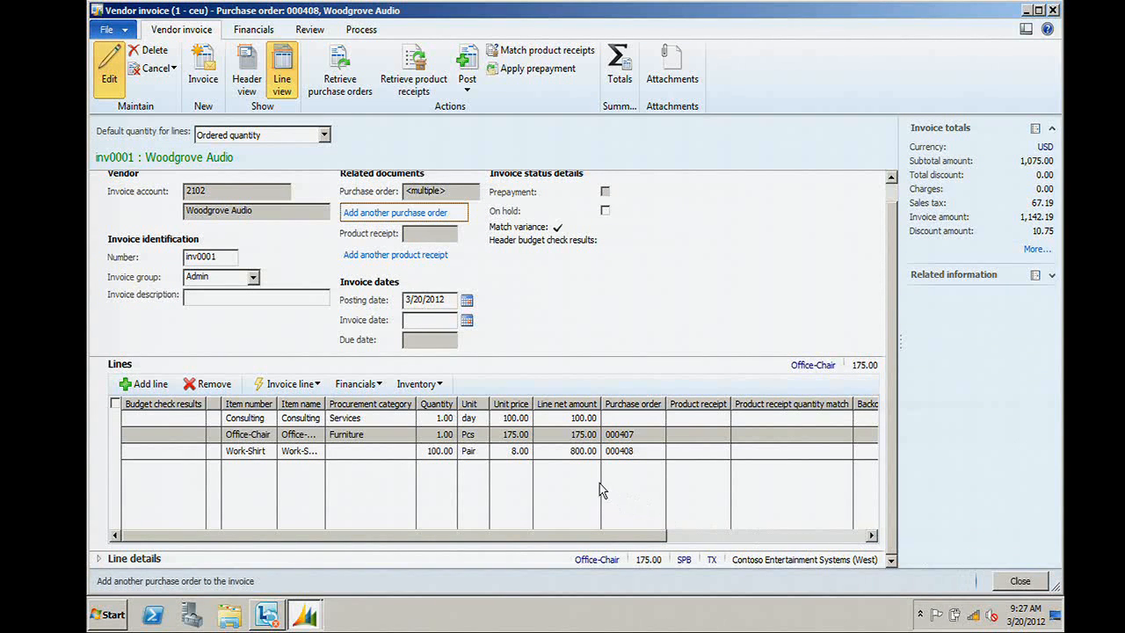
Step: Remove the Office-Chair line from the vendor invoice
{"action": "left_click", "coordinate": [639, 436]}
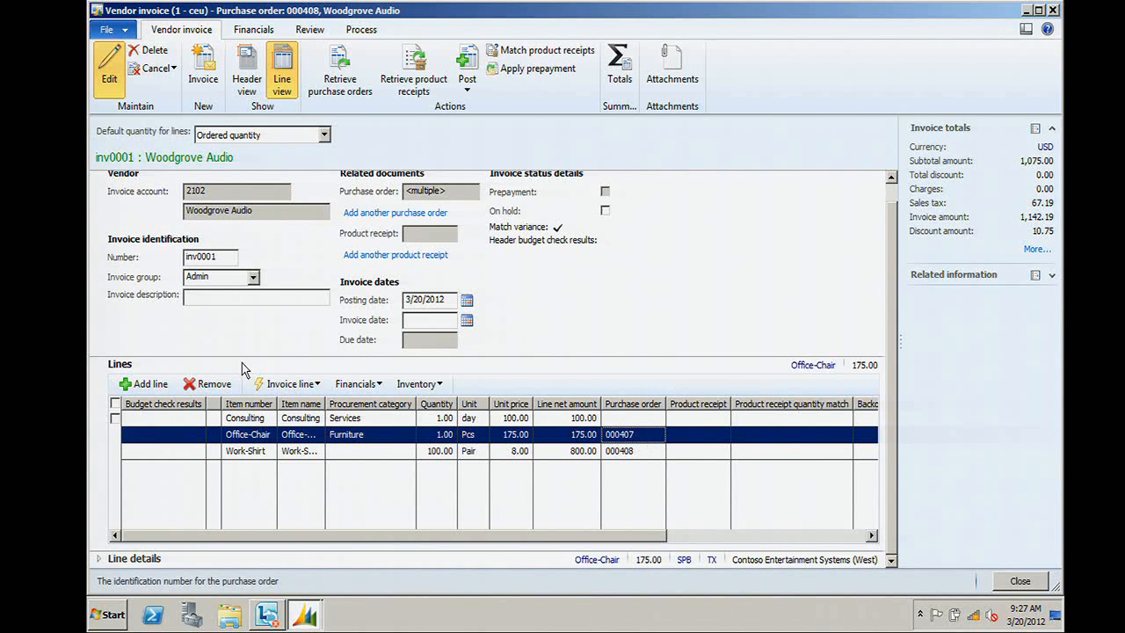
{"action": "left_click", "coordinate": [211, 385]}
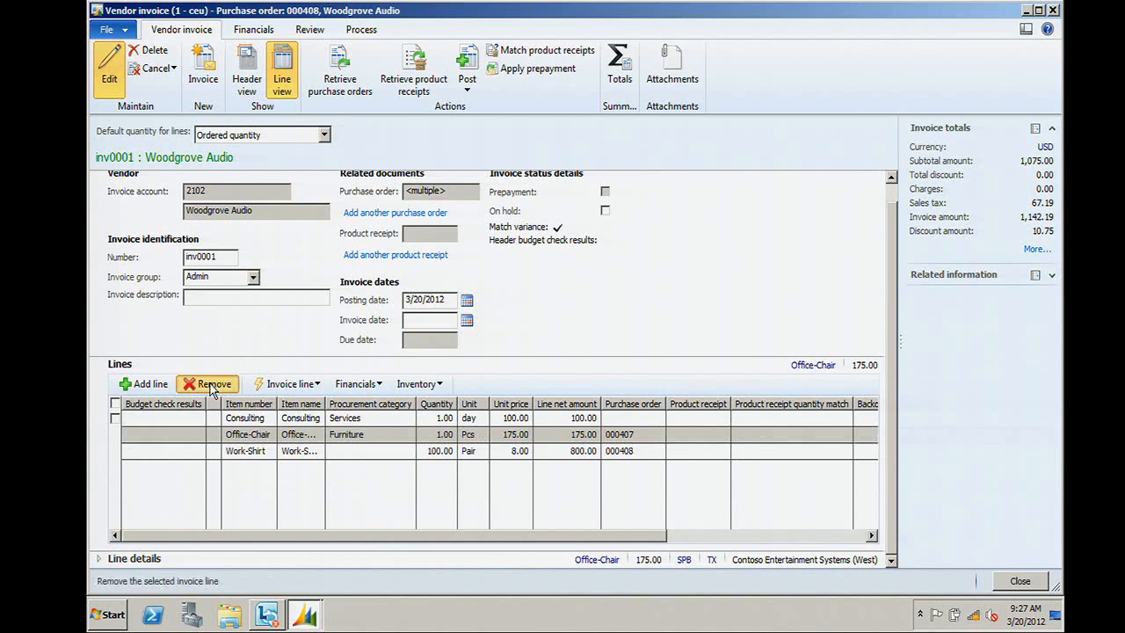
{"action": "left_click", "coordinate": [651, 360]}
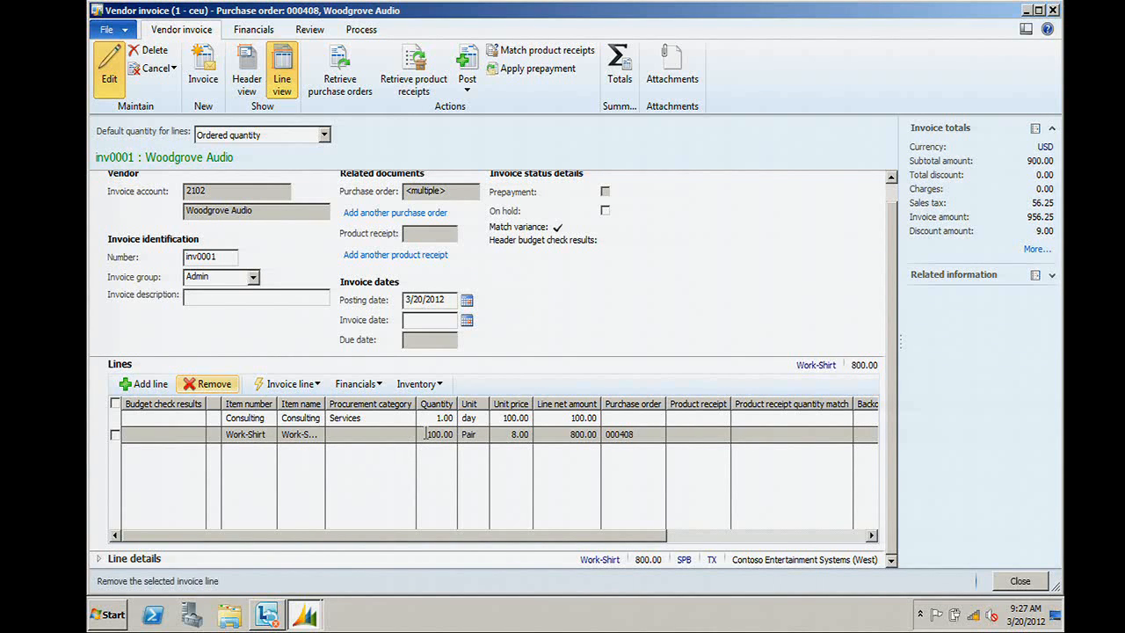
Step: Open the whole invoice's sales tax transactions, check the SP_TXST entry and bring up the adjustment amounts
{"action": "left_click", "coordinate": [426, 434]}
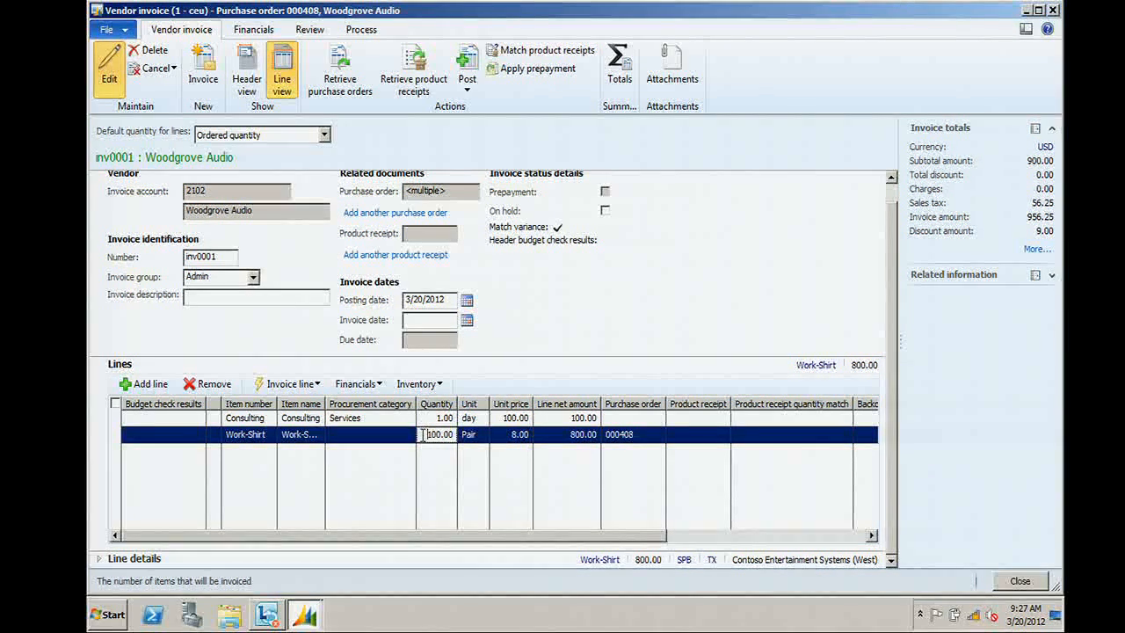
{"action": "left_click", "coordinate": [254, 29]}
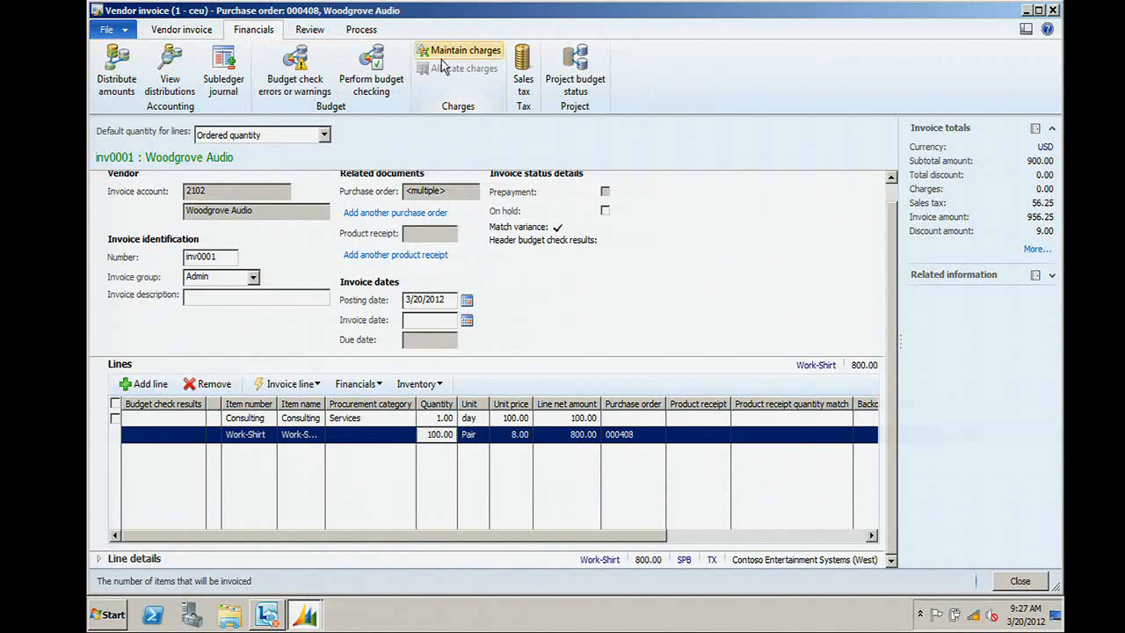
{"action": "left_click", "coordinate": [525, 81]}
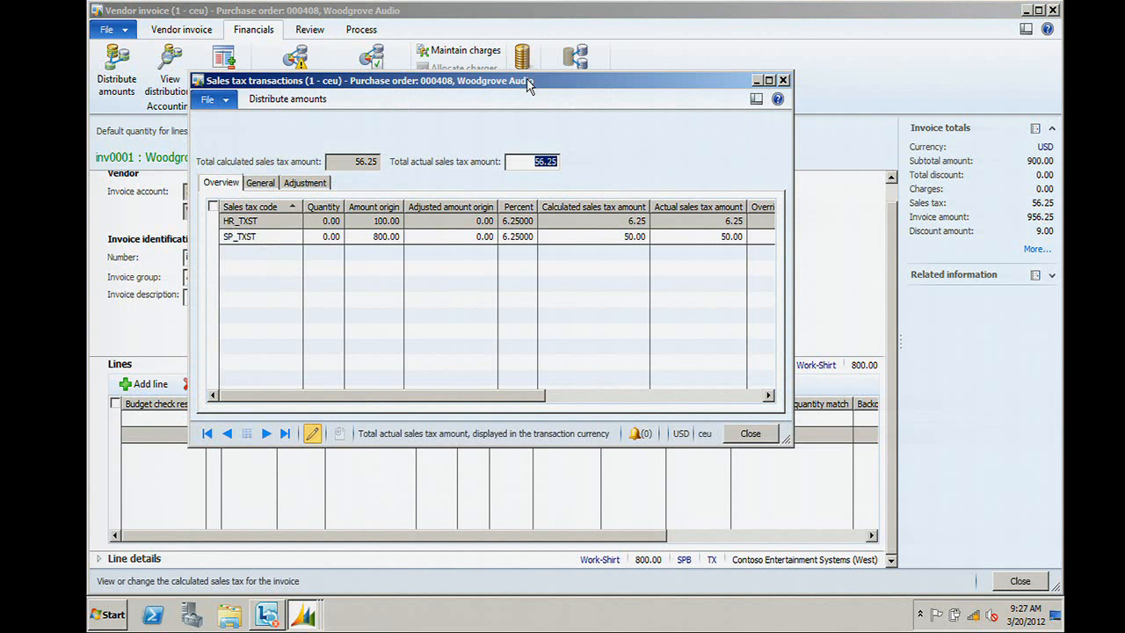
{"action": "left_click", "coordinate": [271, 245]}
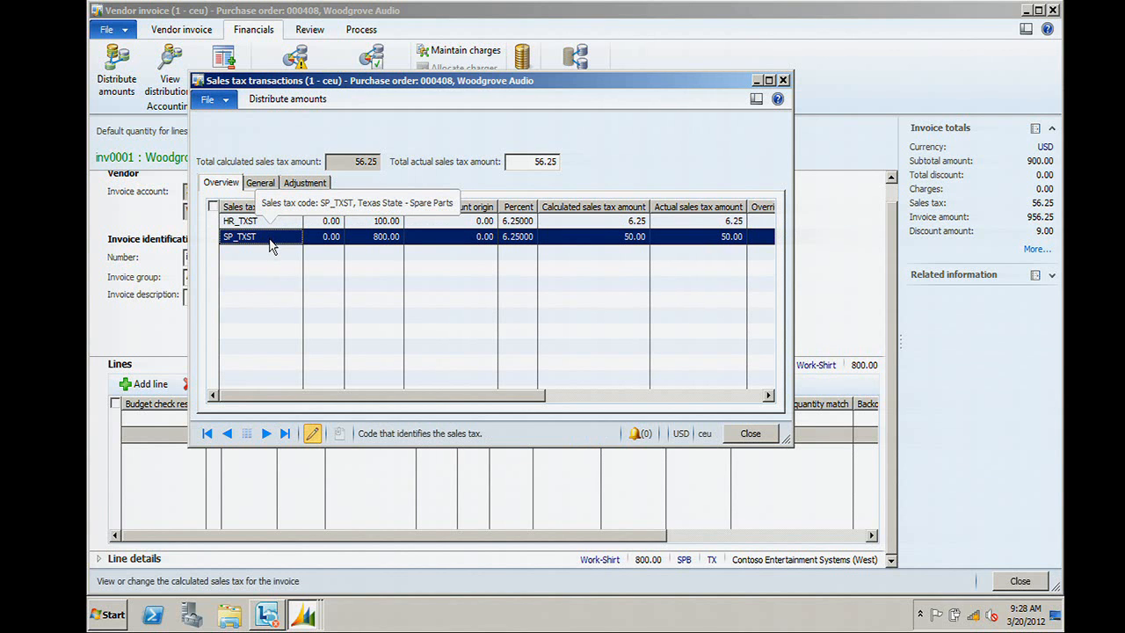
{"action": "left_click", "coordinate": [326, 188]}
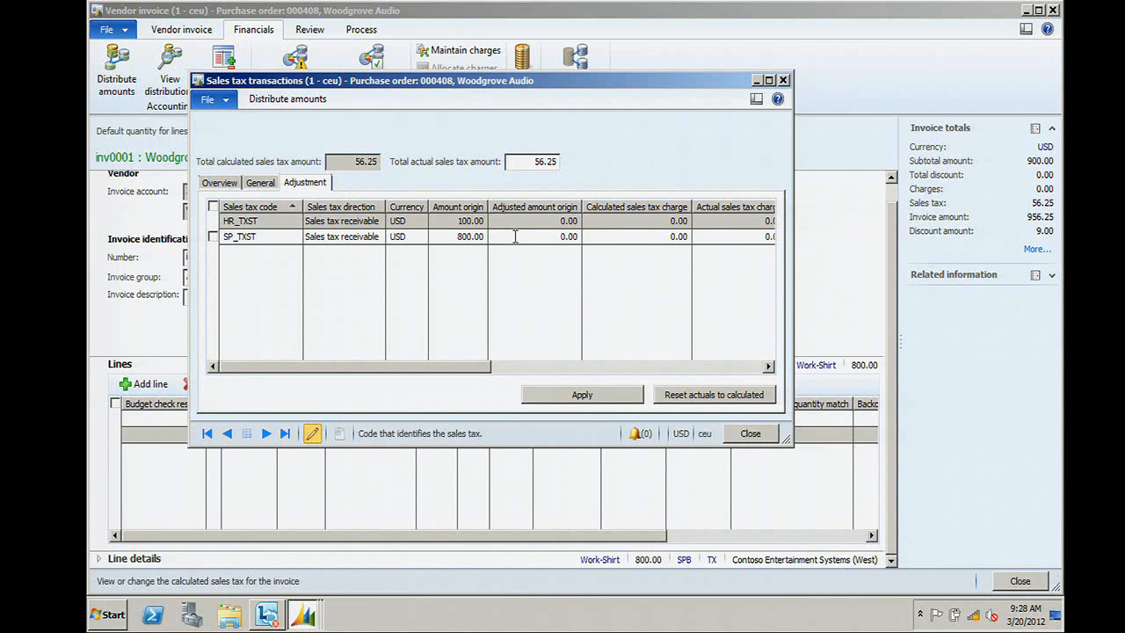
Step: Override the actual sales tax amount for SP_TXST with 49.99, apply the adjustment and close the sales tax transactions
{"action": "left_click", "coordinate": [516, 235]}
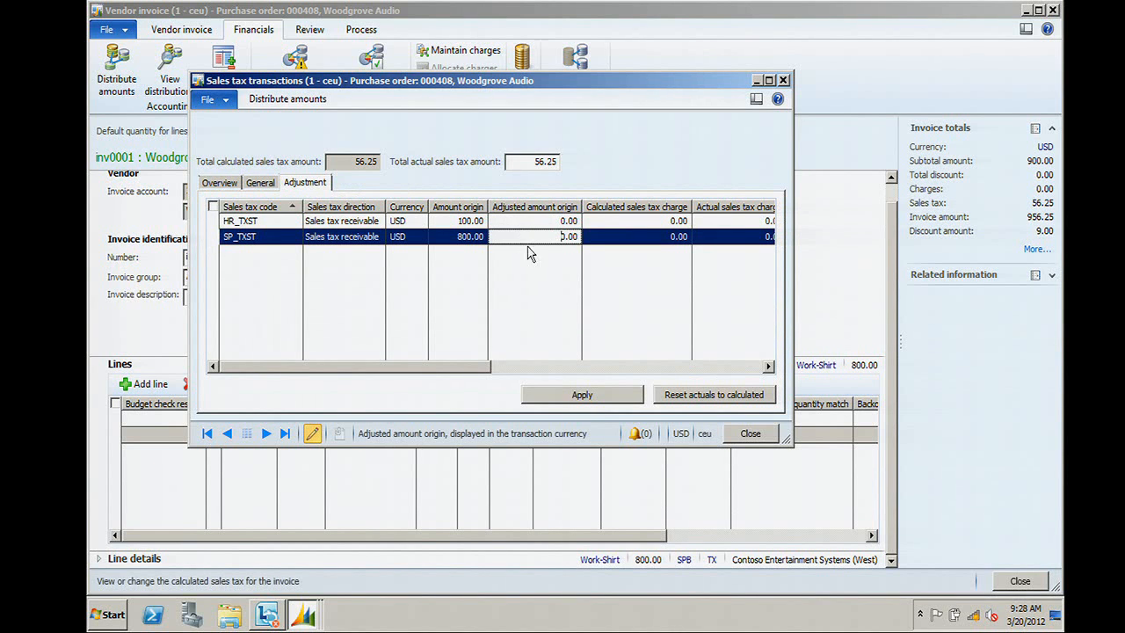
{"action": "key", "text": "Tab"}
{"action": "key", "text": "Tab"}
{"action": "key", "text": "Tab"}
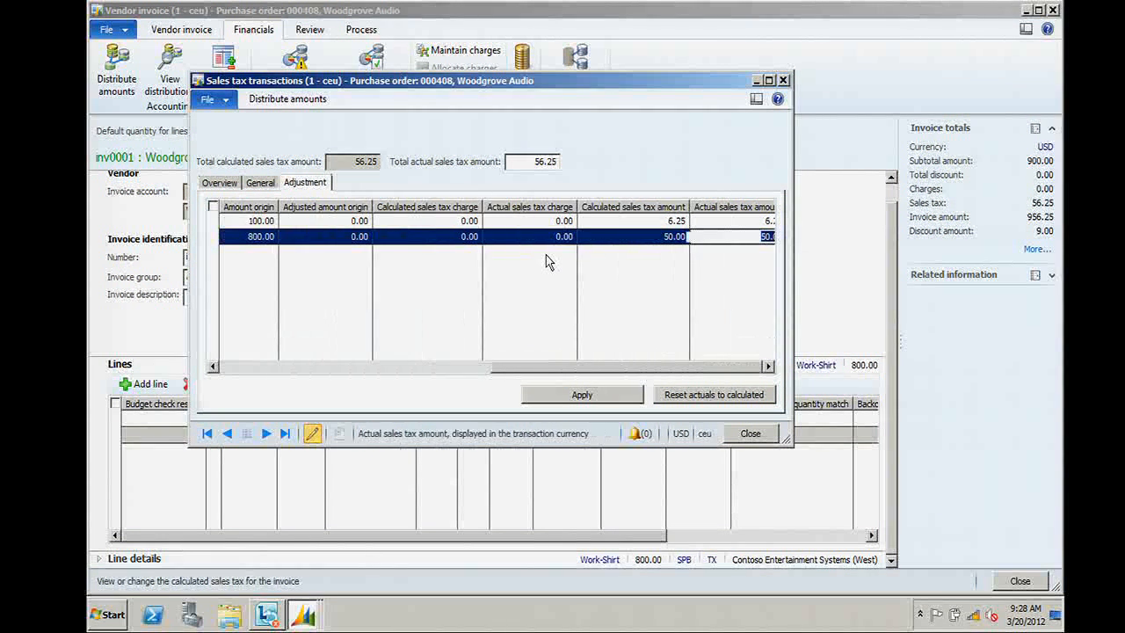
{"action": "key", "text": "Tab"}
{"action": "left_click", "coordinate": [581, 239]}
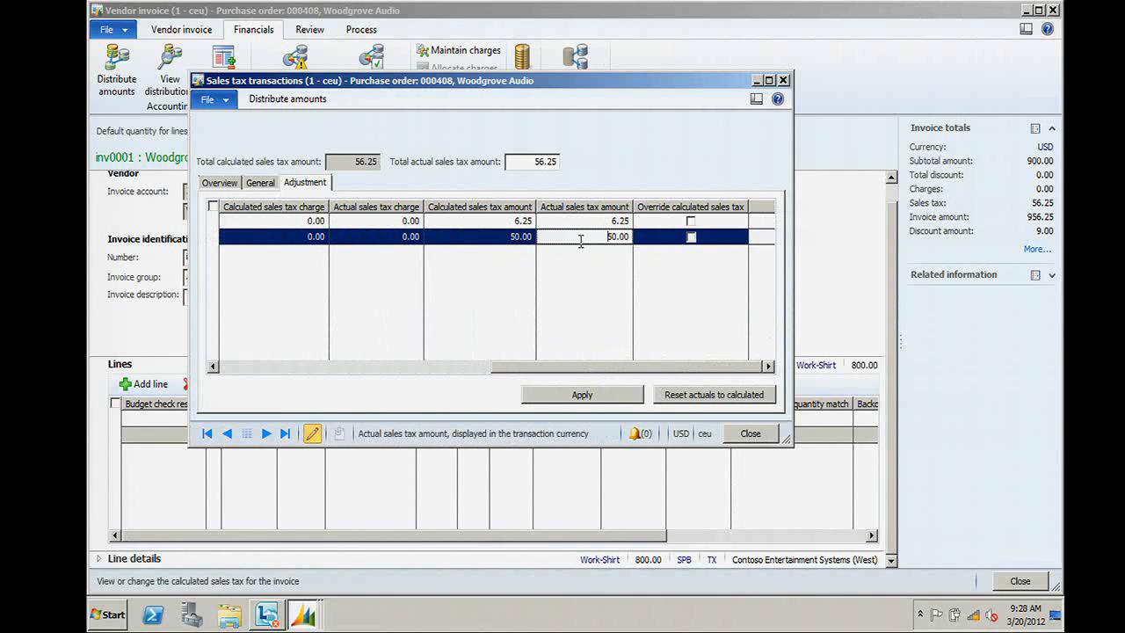
{"action": "left_click_drag", "start_coordinate": [613, 243], "coordinate": [631, 240]}
{"action": "type", "text": "49.99"}
{"action": "key", "text": "Tab"}
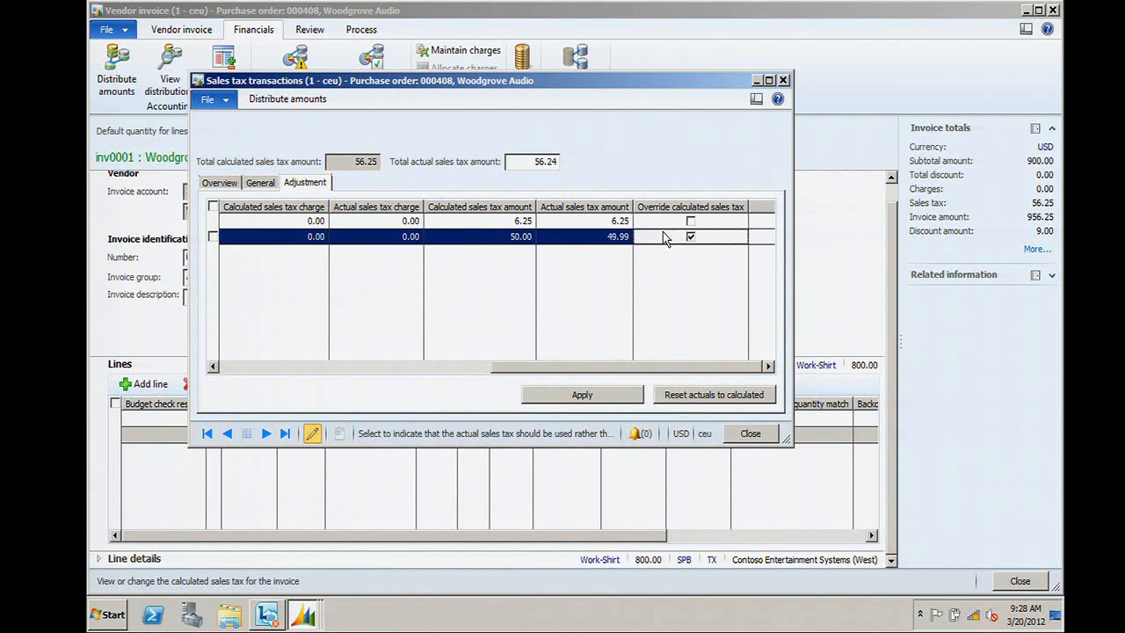
{"action": "left_click", "coordinate": [596, 395]}
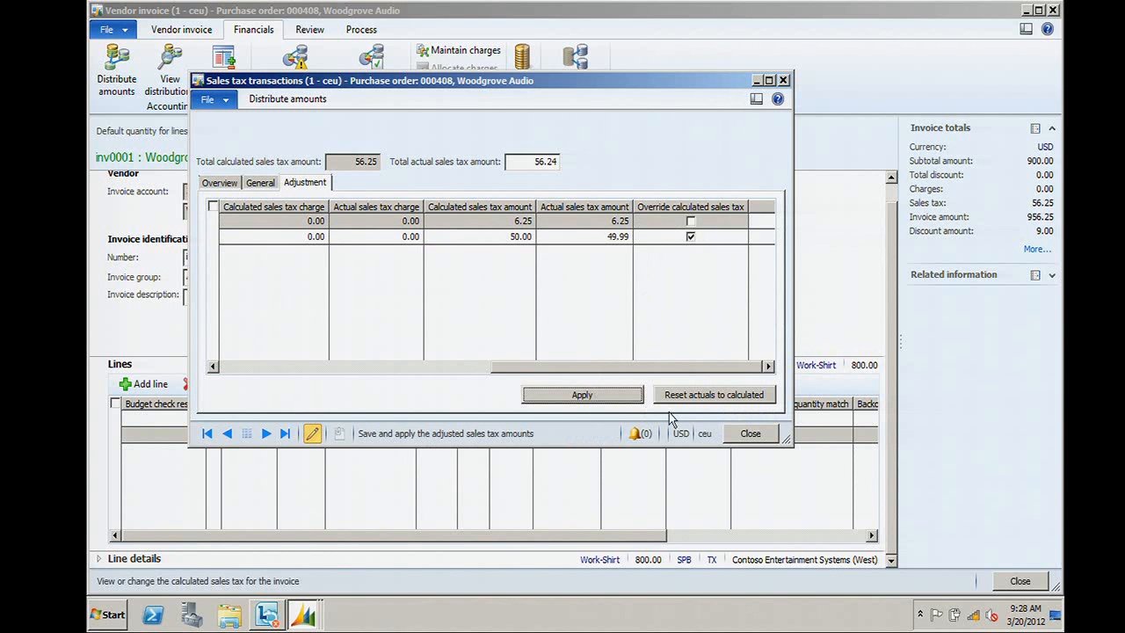
{"action": "left_click", "coordinate": [743, 434]}
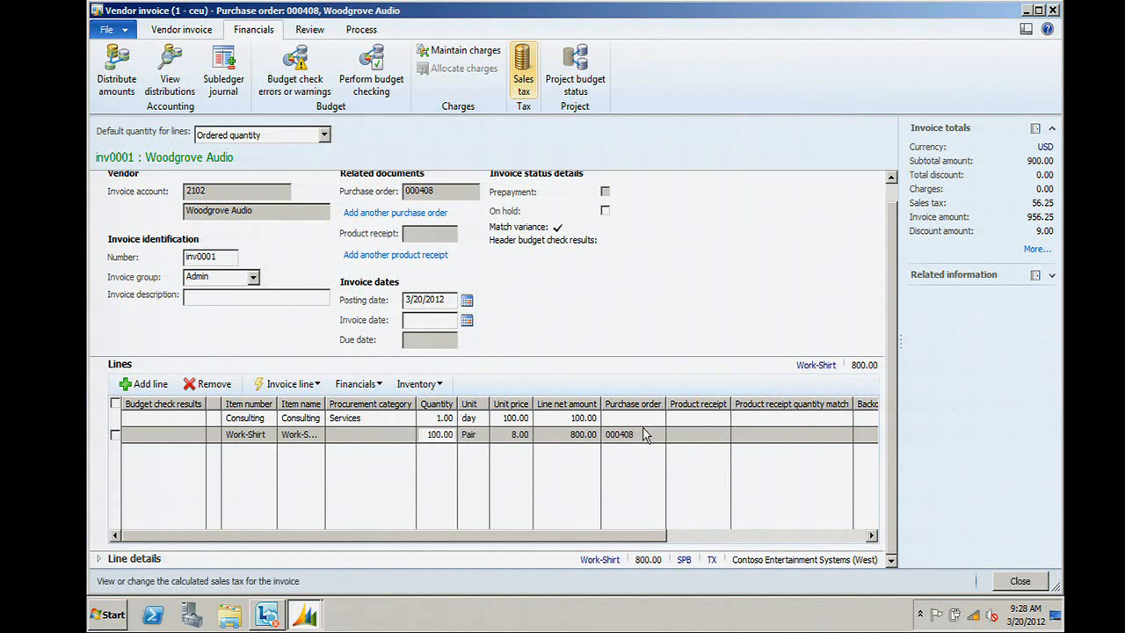
Step: Examine the calculated and actual sales tax for the Work-Shirt invoice line, and return to the invoice's main commands
{"action": "left_click", "coordinate": [375, 384]}
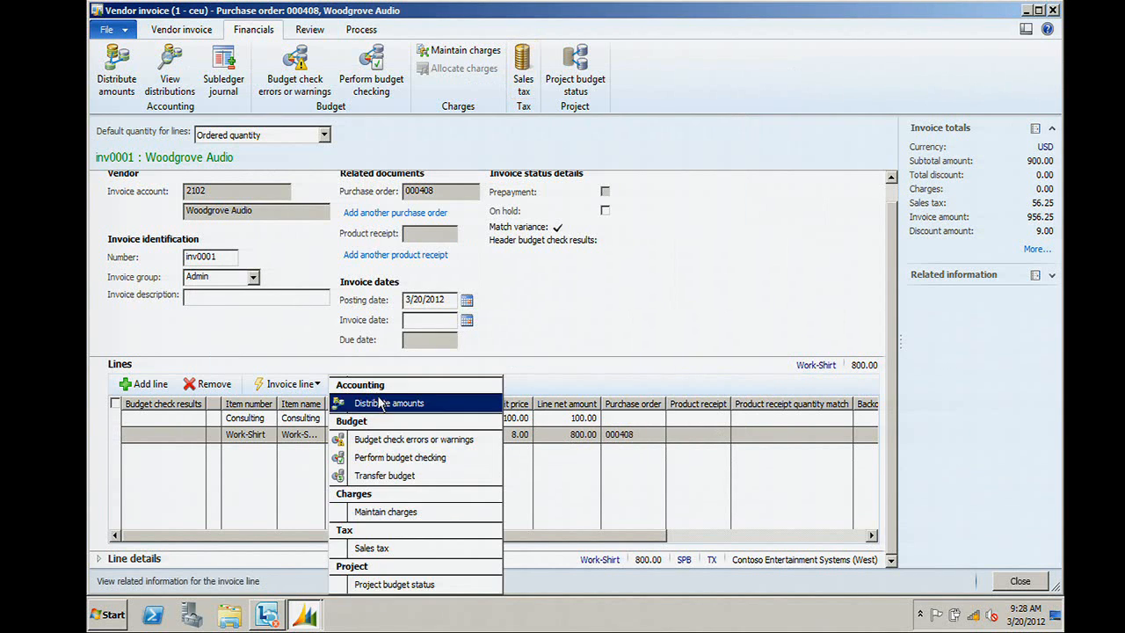
{"action": "left_click", "coordinate": [390, 549]}
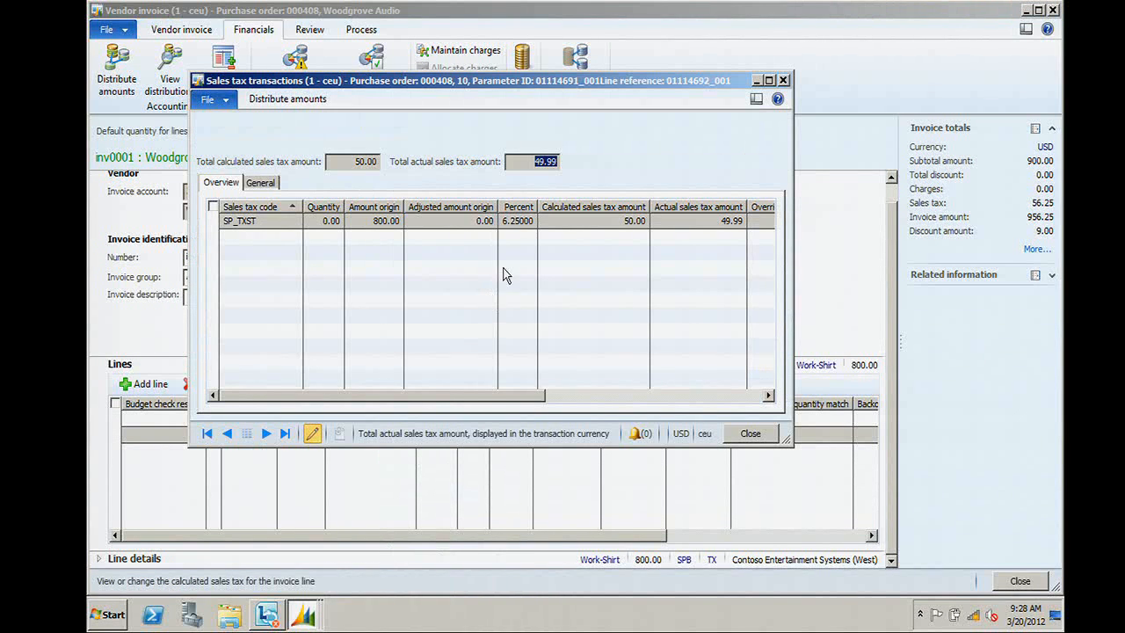
{"action": "left_click", "coordinate": [535, 161]}
{"action": "left_click", "coordinate": [348, 162]}
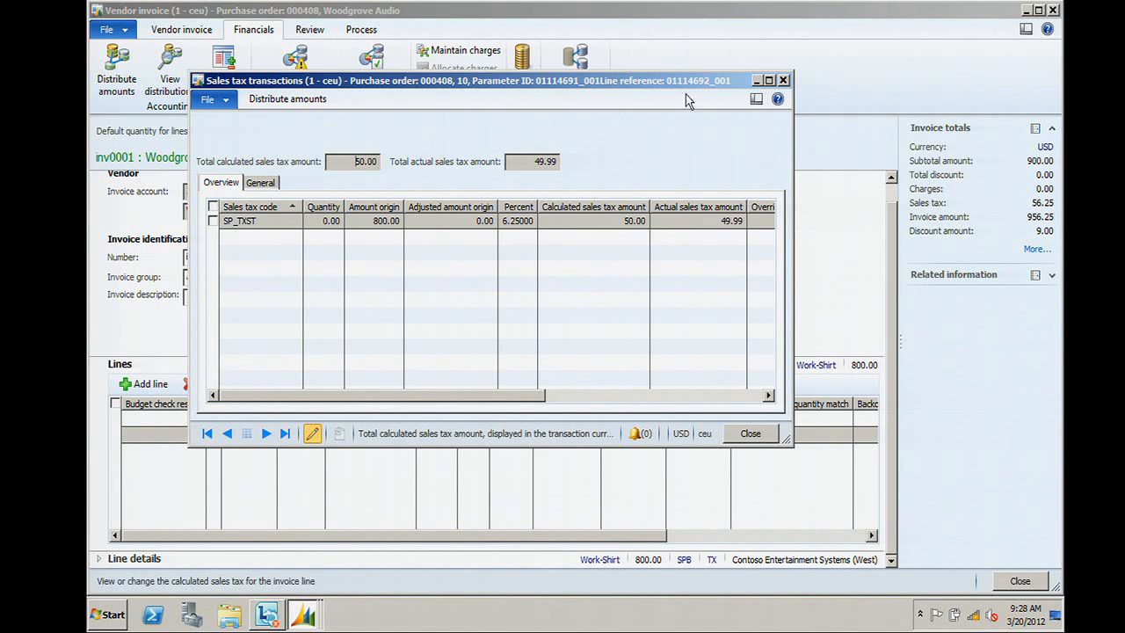
{"action": "left_click", "coordinate": [782, 81]}
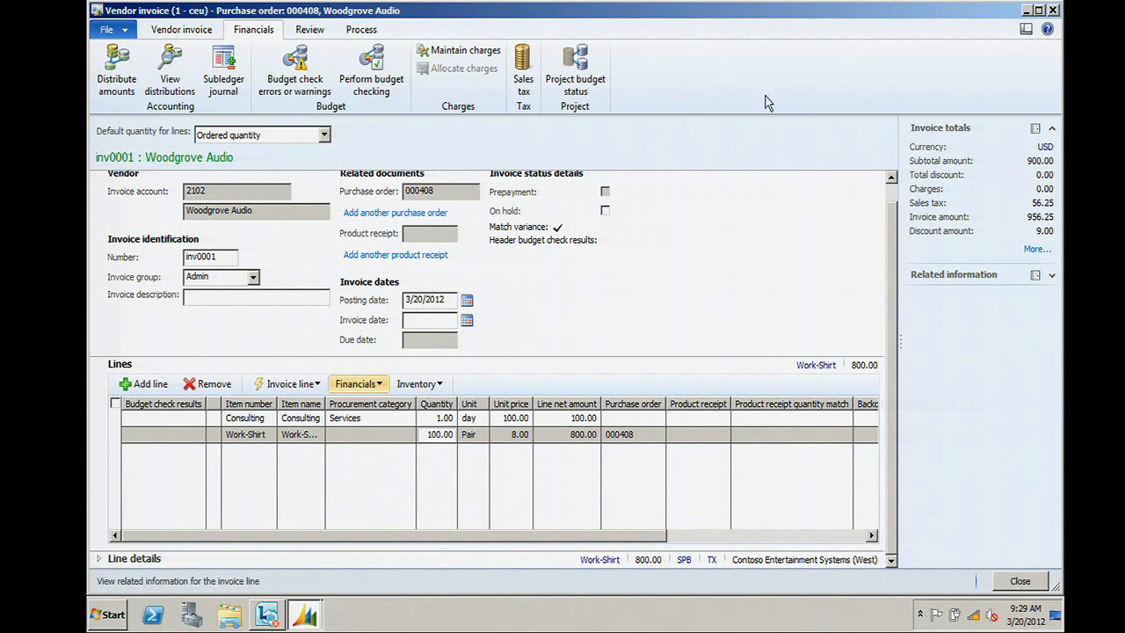
{"action": "scroll", "coordinate": [896, 237], "scroll_direction": "up", "scroll_amount": 1}
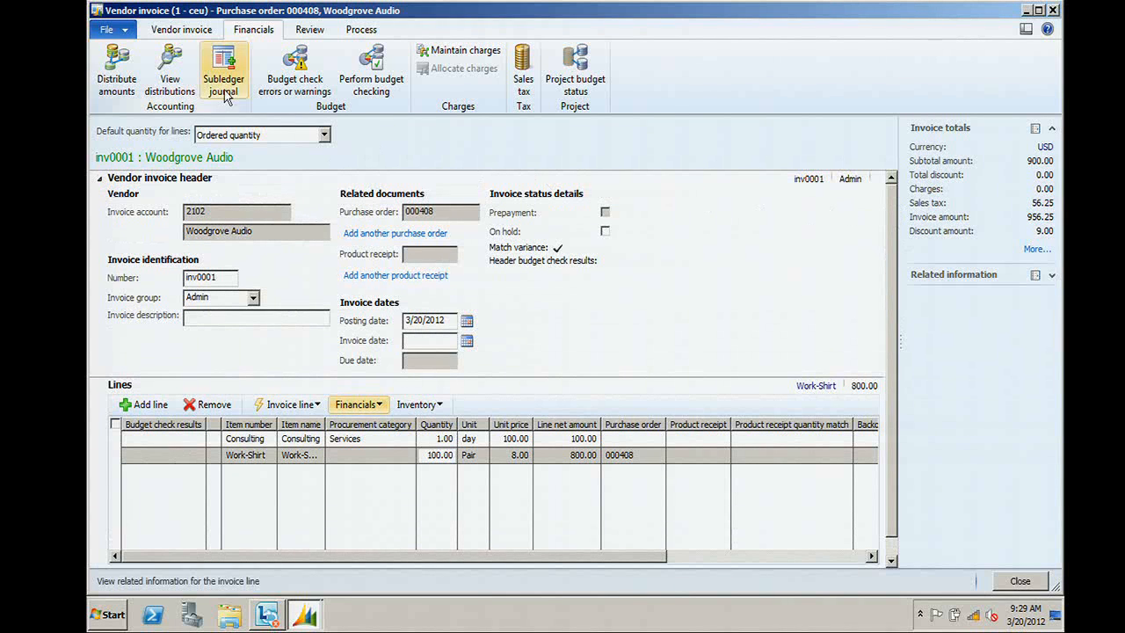
{"action": "left_click", "coordinate": [169, 34]}
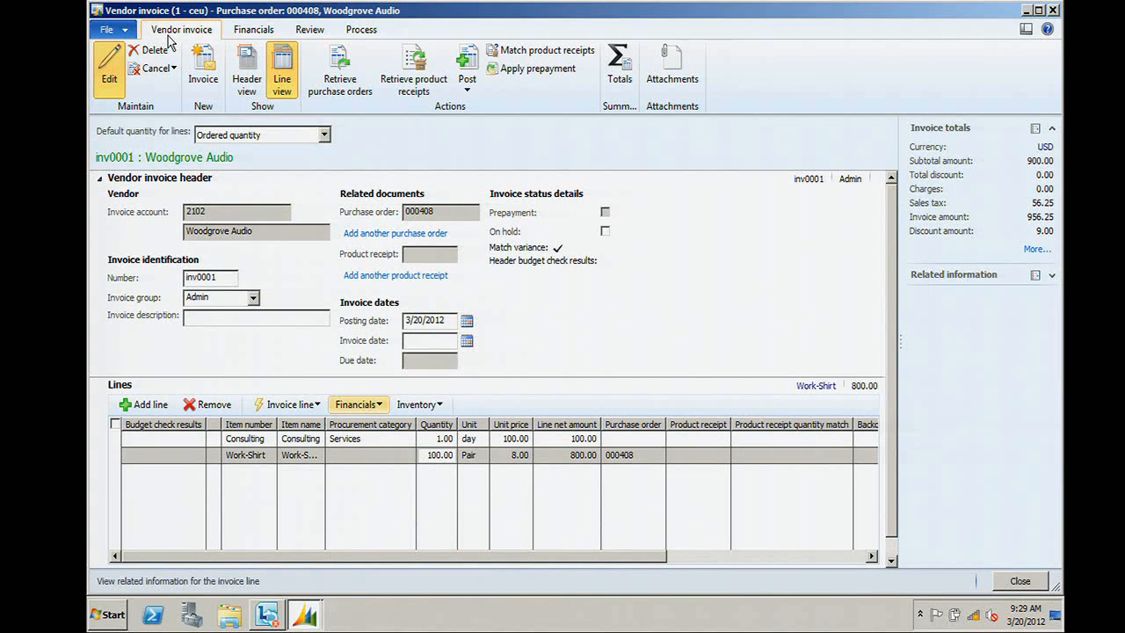
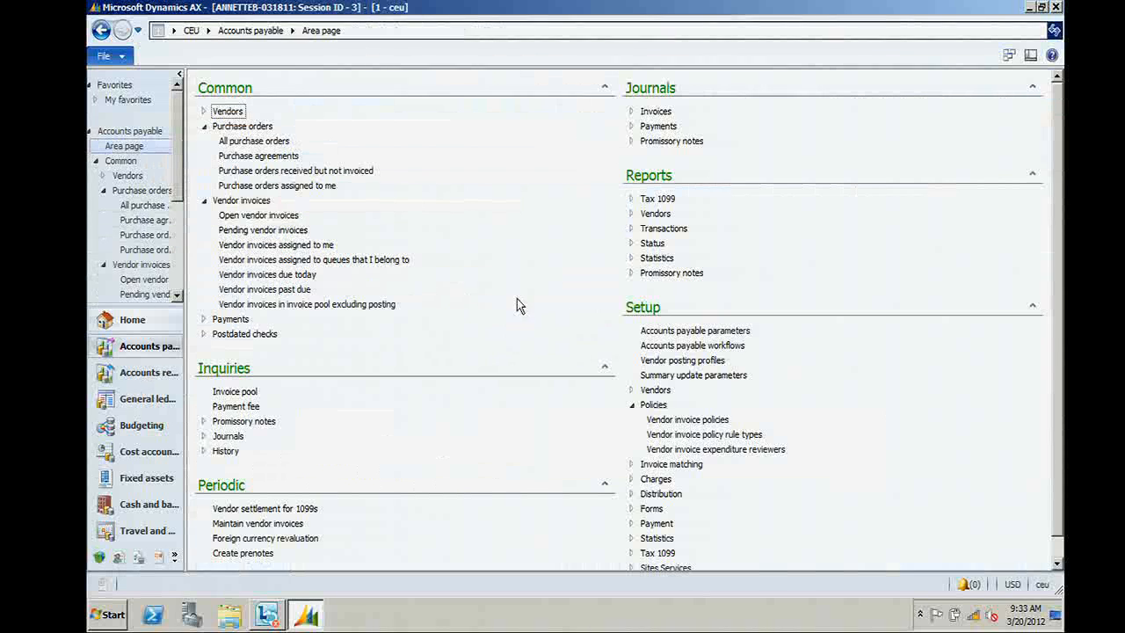
Step: Review the invoice validation options in the Accounts payable parameters, keeping Two-way matching as the line matching policy, and close them
{"action": "left_click", "coordinate": [728, 339]}
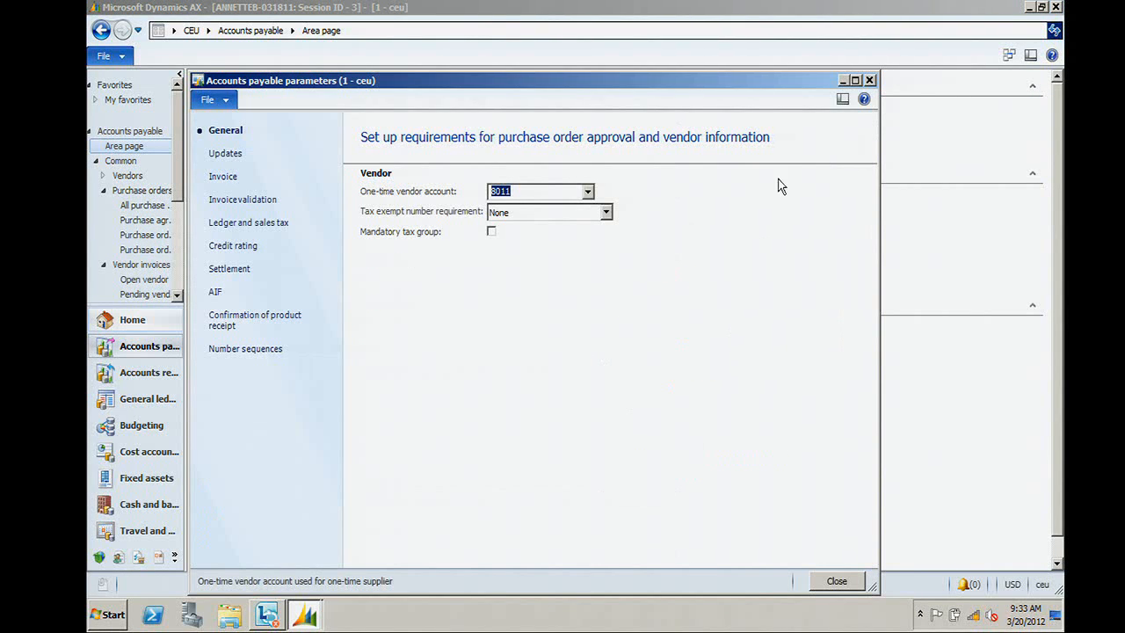
{"action": "left_click", "coordinate": [855, 80]}
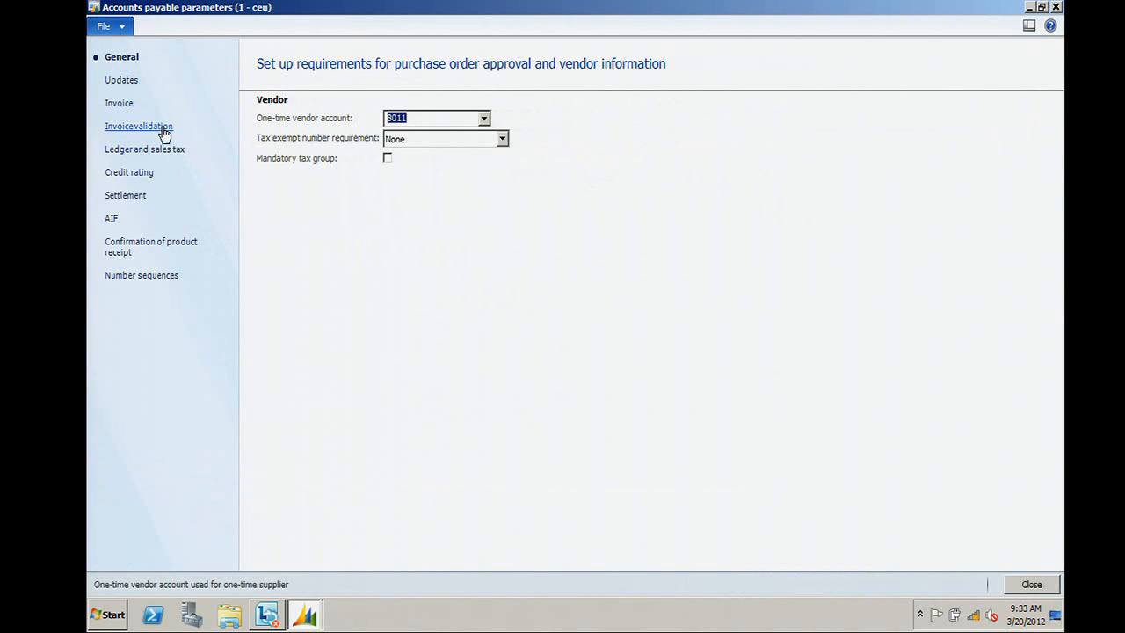
{"action": "left_click", "coordinate": [144, 129]}
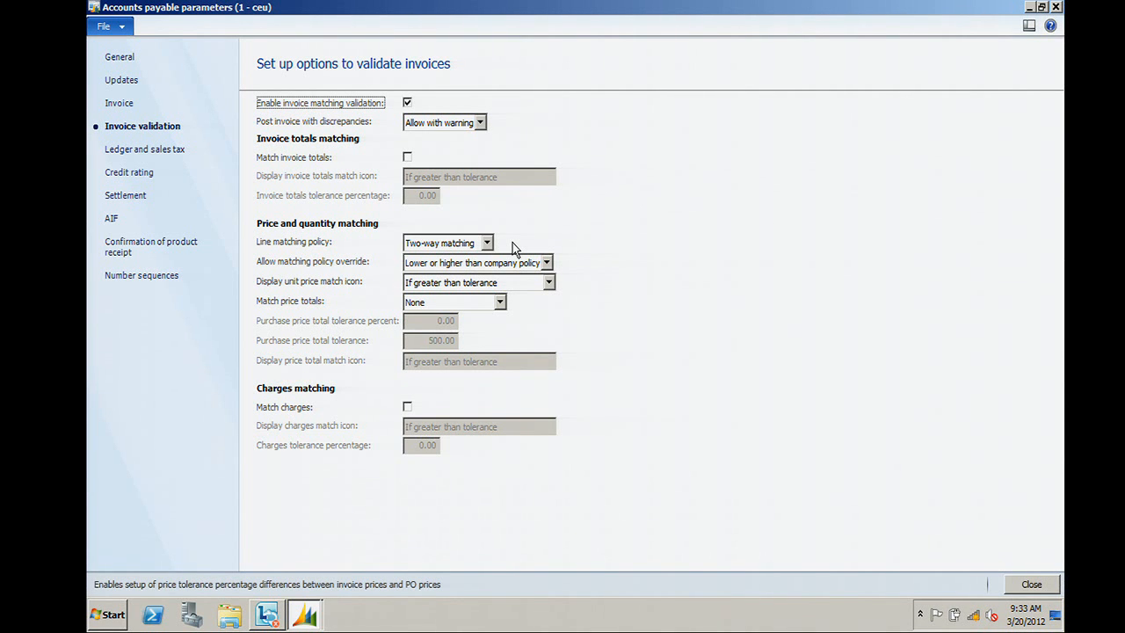
{"action": "left_click", "coordinate": [487, 244]}
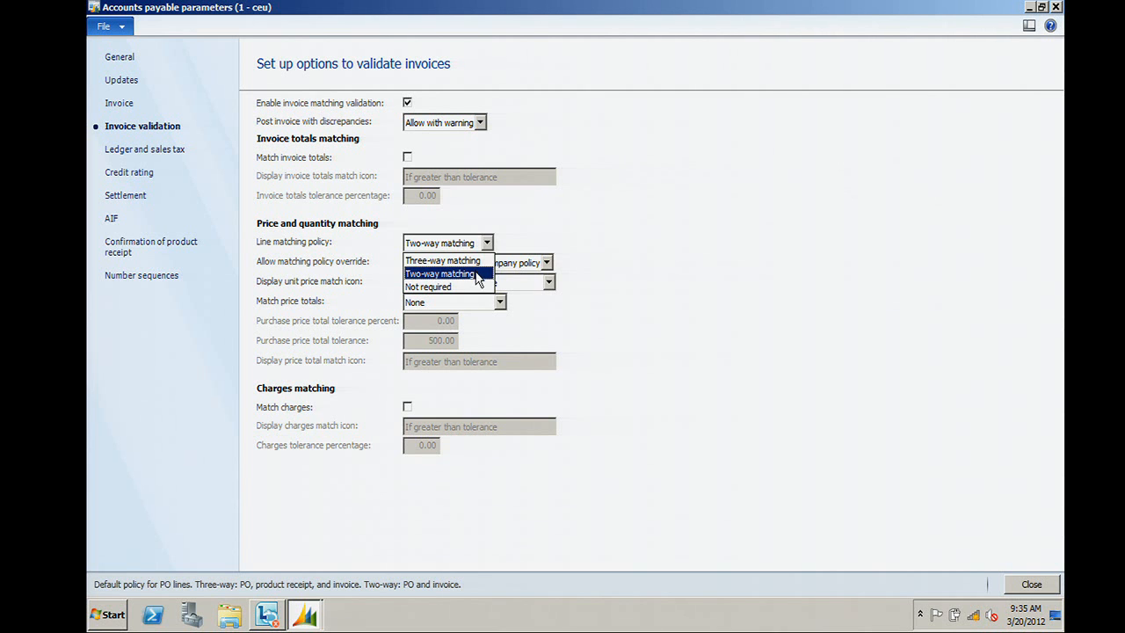
{"action": "left_click", "coordinate": [478, 276]}
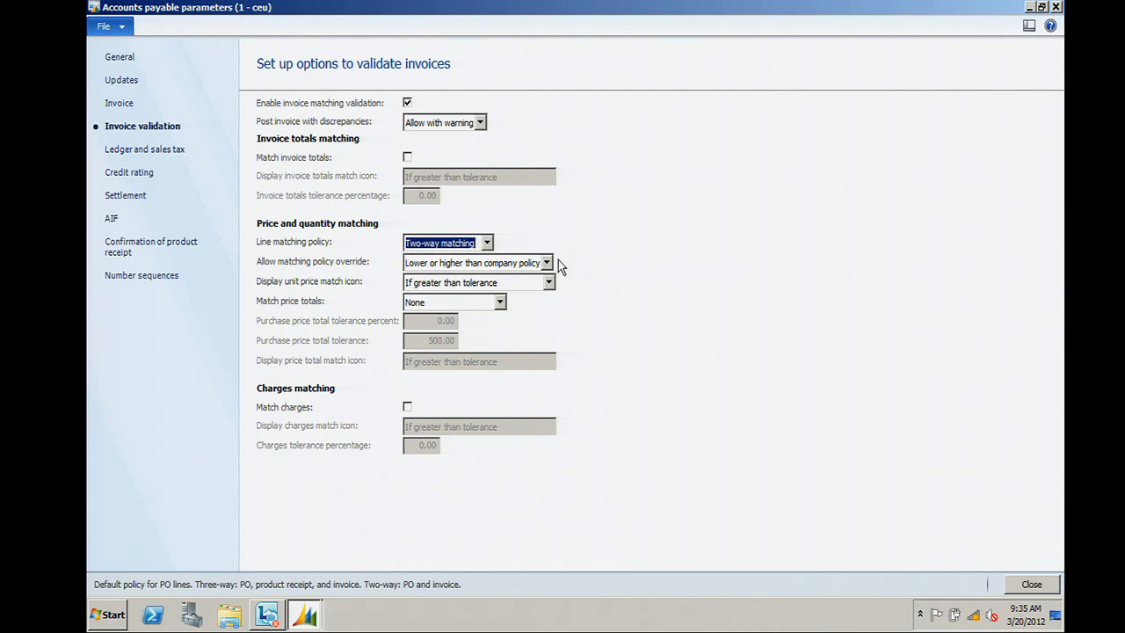
{"action": "left_click", "coordinate": [1042, 588]}
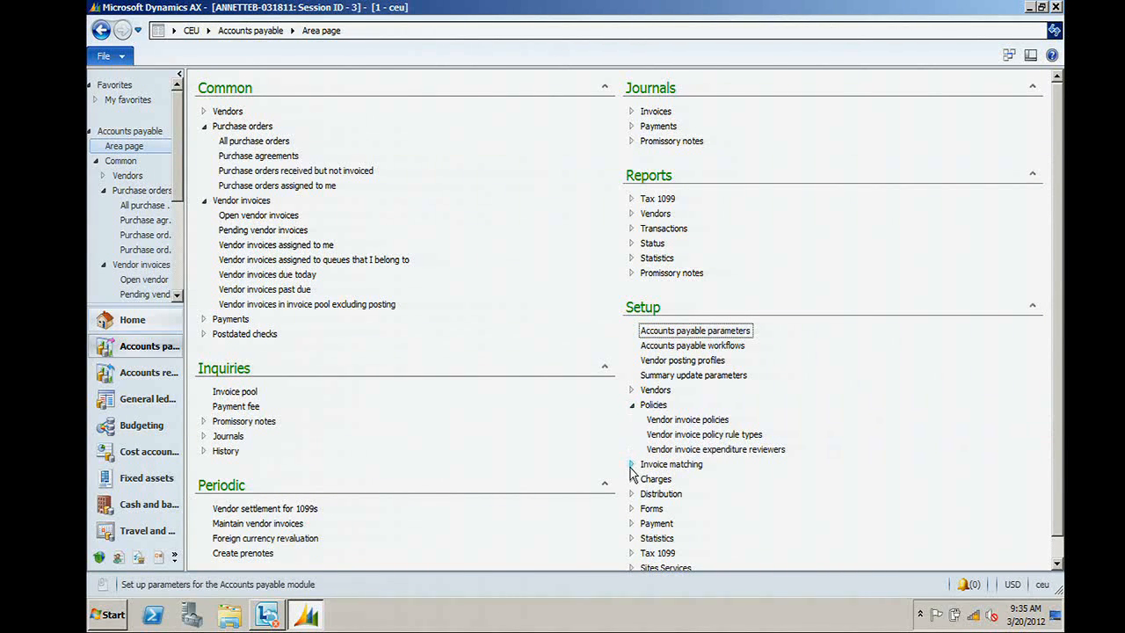
Step: Open the matching policy setup for vendor invoices and set the matching policy level to Vendor
{"action": "left_click", "coordinate": [631, 465]}
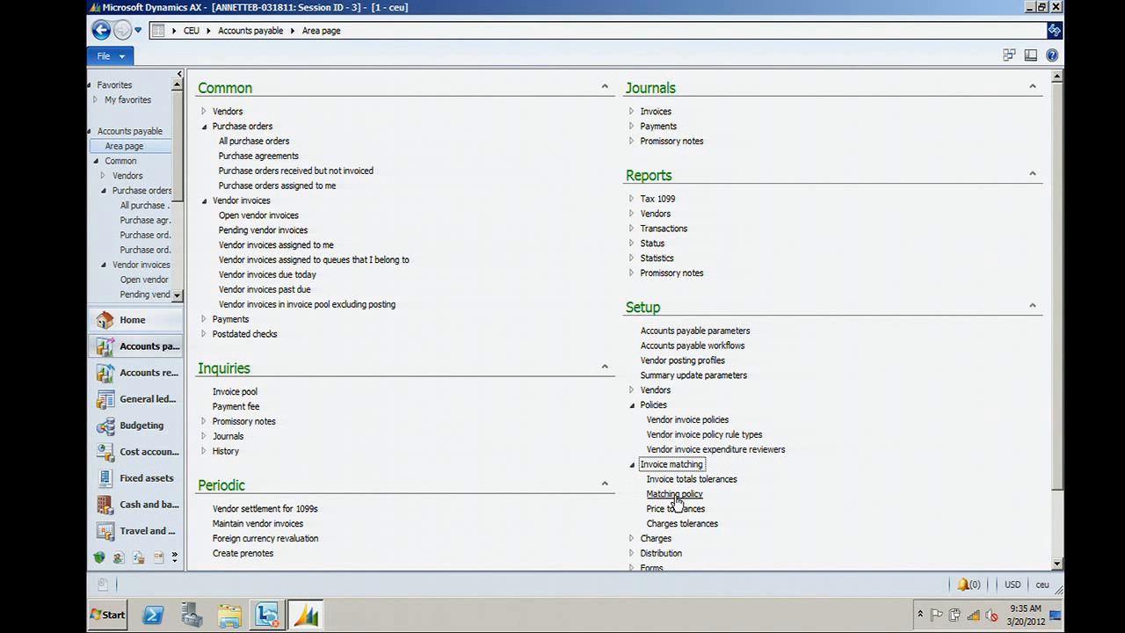
{"action": "left_click", "coordinate": [672, 495]}
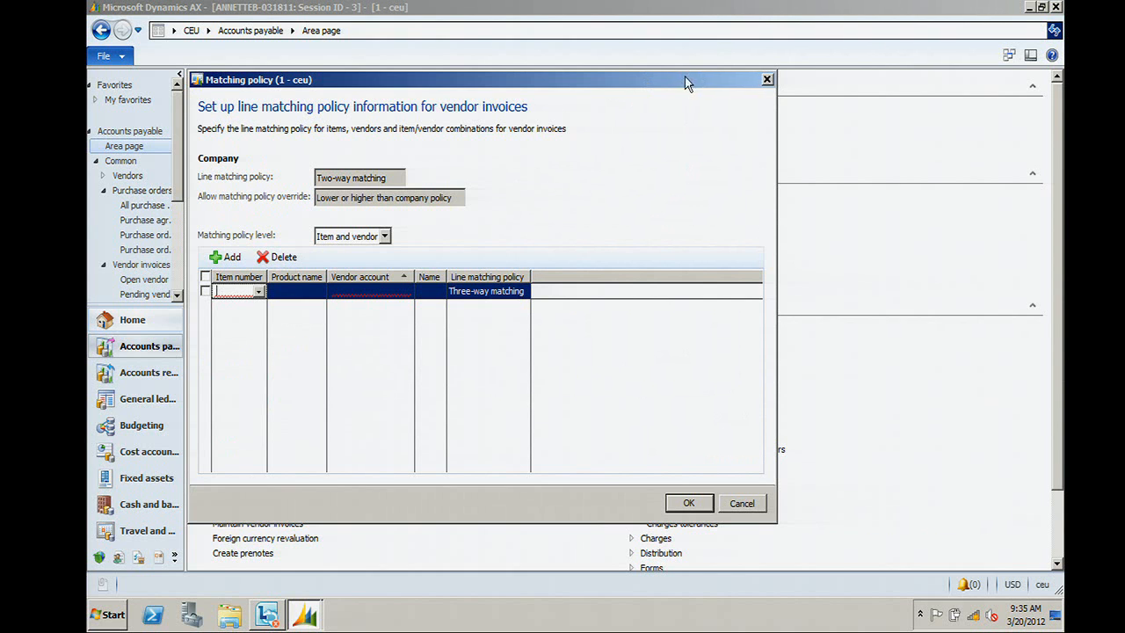
{"action": "left_click_drag", "start_coordinate": [688, 84], "coordinate": [644, 27]}
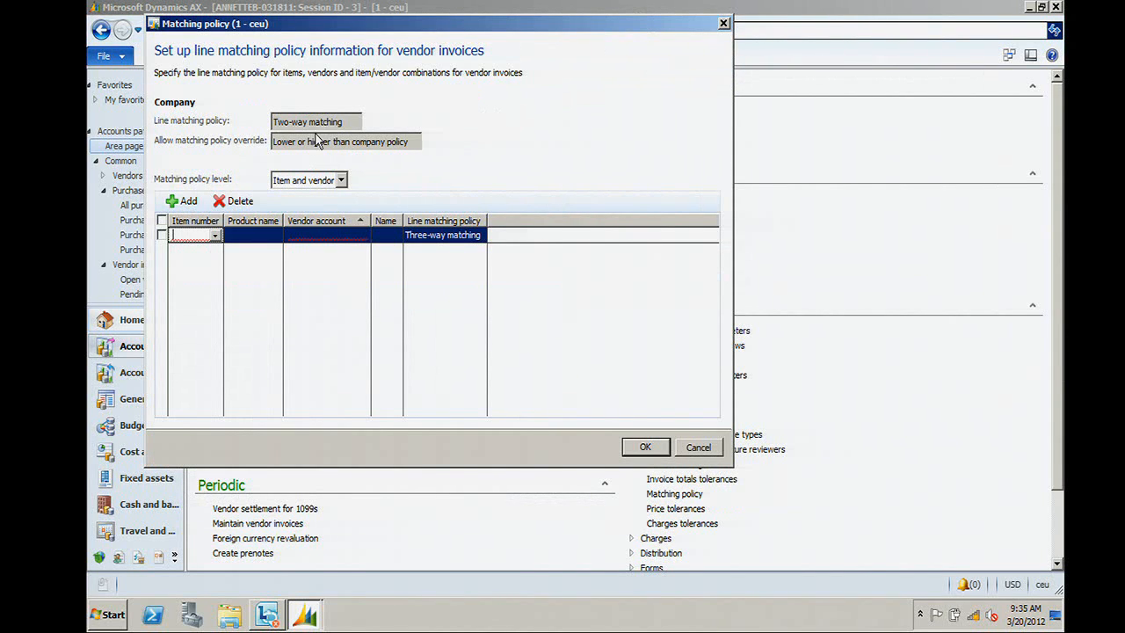
{"action": "left_click", "coordinate": [341, 181]}
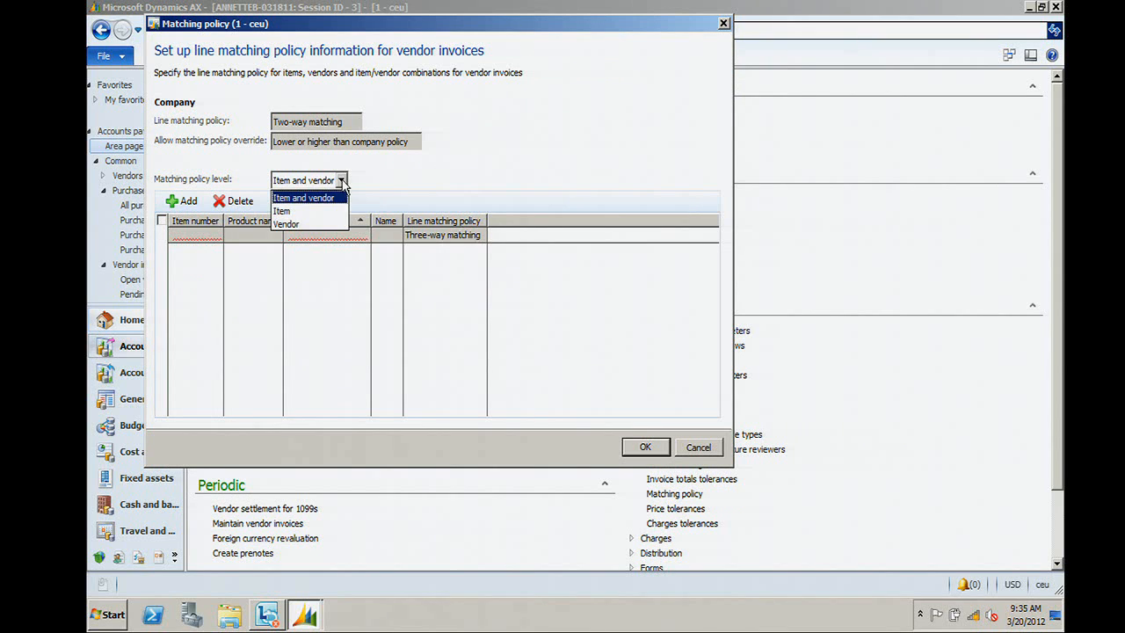
{"action": "left_click", "coordinate": [319, 224]}
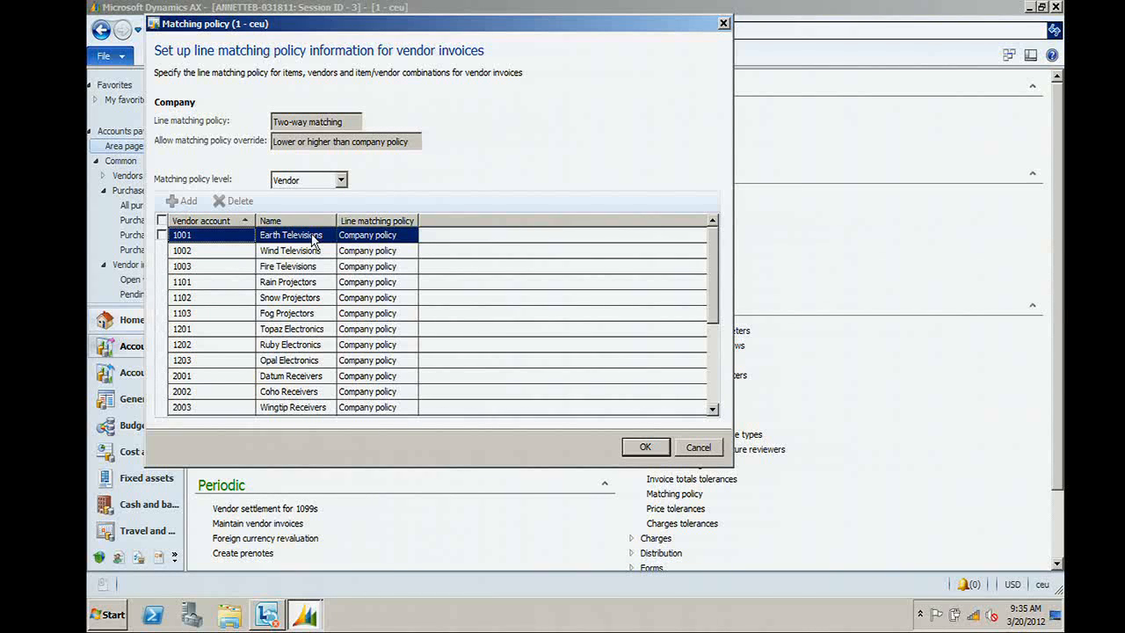
Step: Set the line matching policy for the vendor Fire Televisions to Three-way matching
{"action": "left_click", "coordinate": [375, 265]}
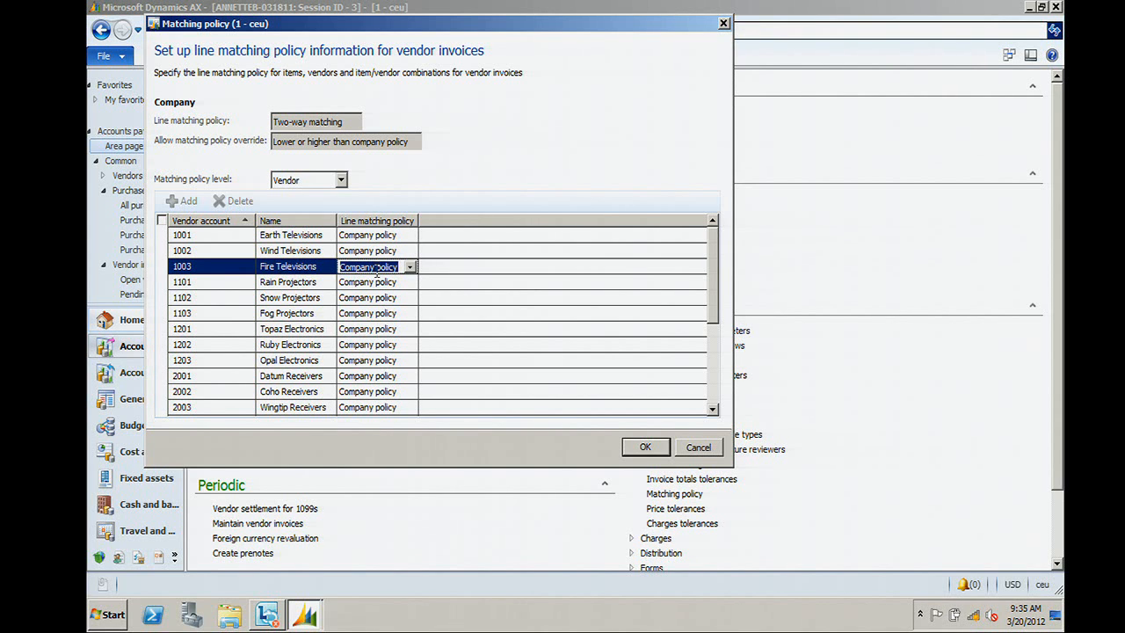
{"action": "left_click", "coordinate": [411, 269]}
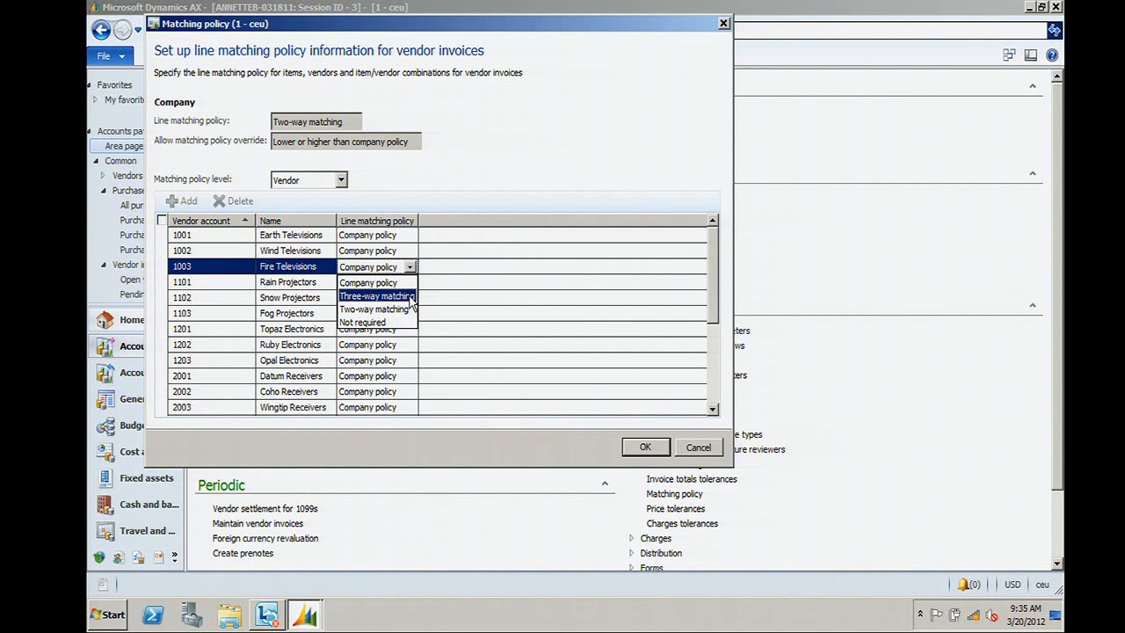
{"action": "left_click", "coordinate": [410, 297]}
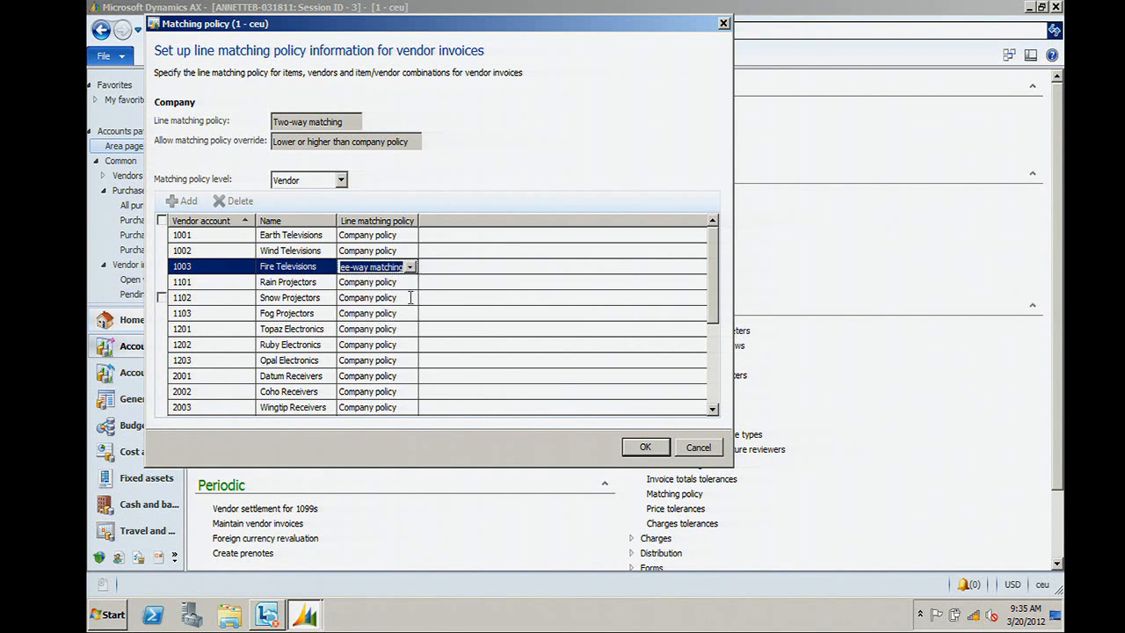
Step: Save the vendor matching policies and create a purchase order for the vendor Fire Televisions
{"action": "left_click", "coordinate": [655, 450]}
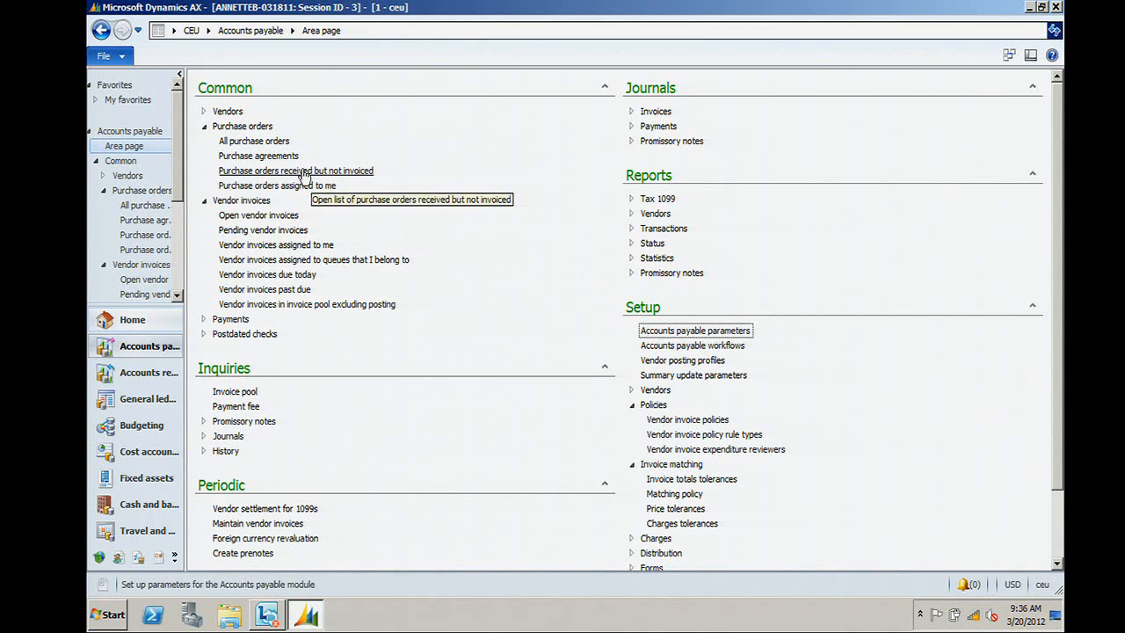
{"action": "left_click", "coordinate": [264, 143]}
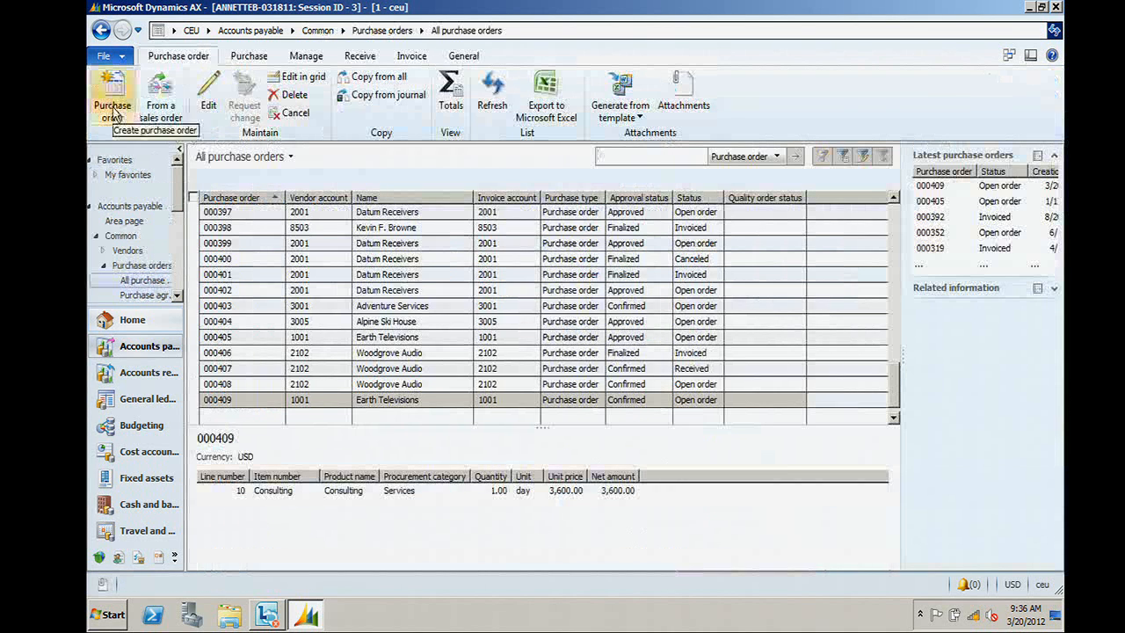
{"action": "left_click", "coordinate": [113, 112]}
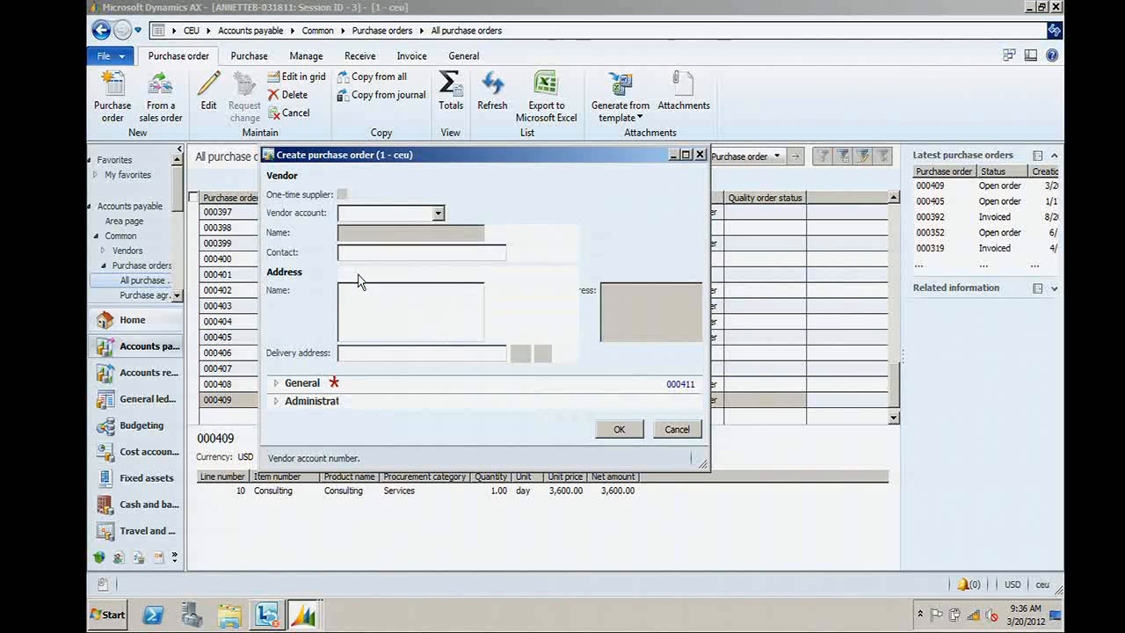
{"action": "left_click", "coordinate": [619, 429]}
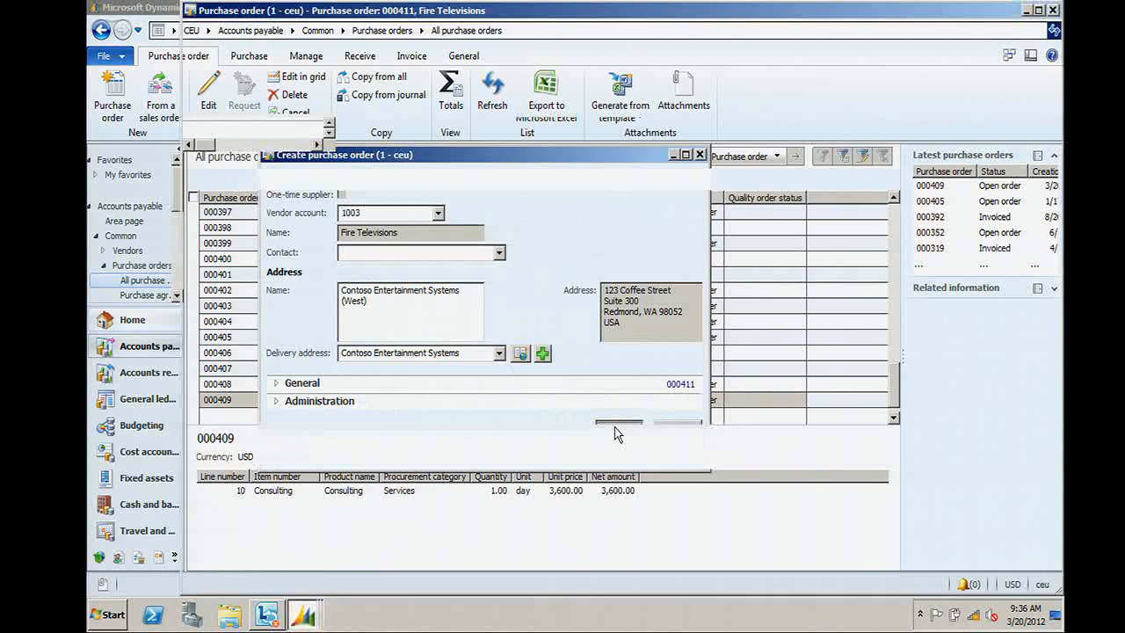
Step: Enter the item Consulting on the Fire Televisions order line and check the line's invoice matching policy in its setup details
{"action": "type", "text": "consulting"}
{"action": "key", "text": "Tab"}
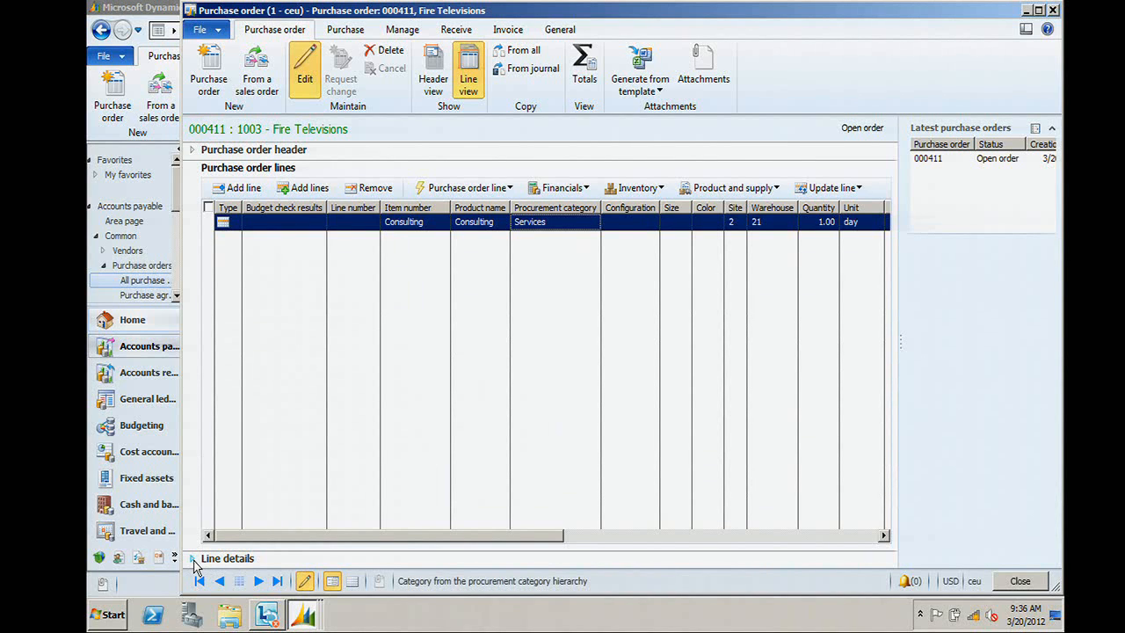
{"action": "left_click", "coordinate": [193, 560]}
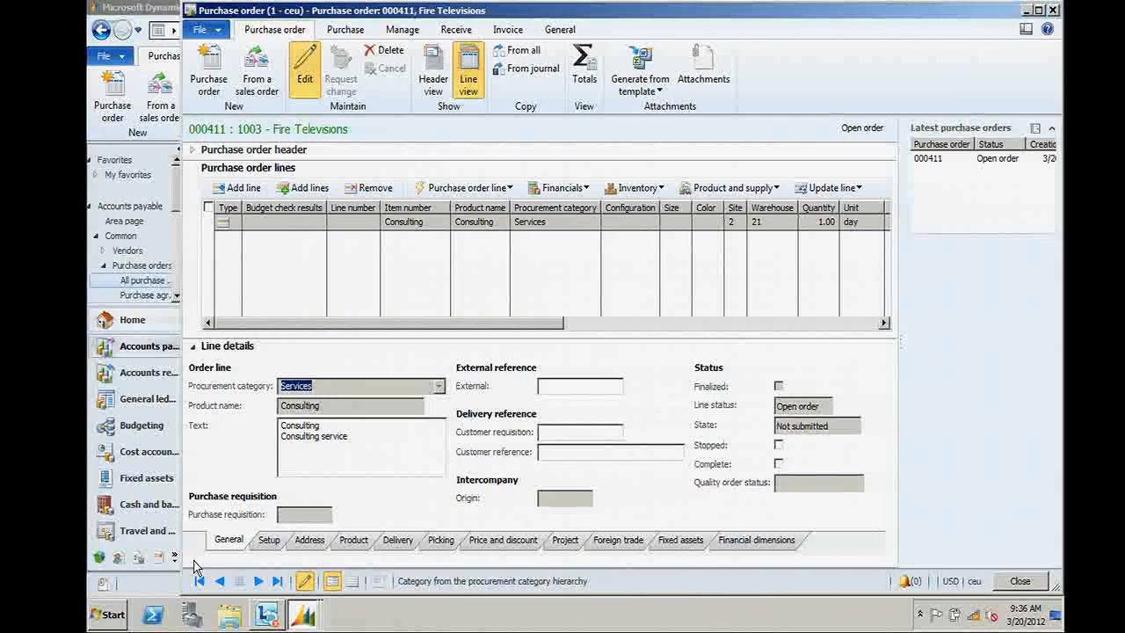
{"action": "left_click", "coordinate": [277, 545]}
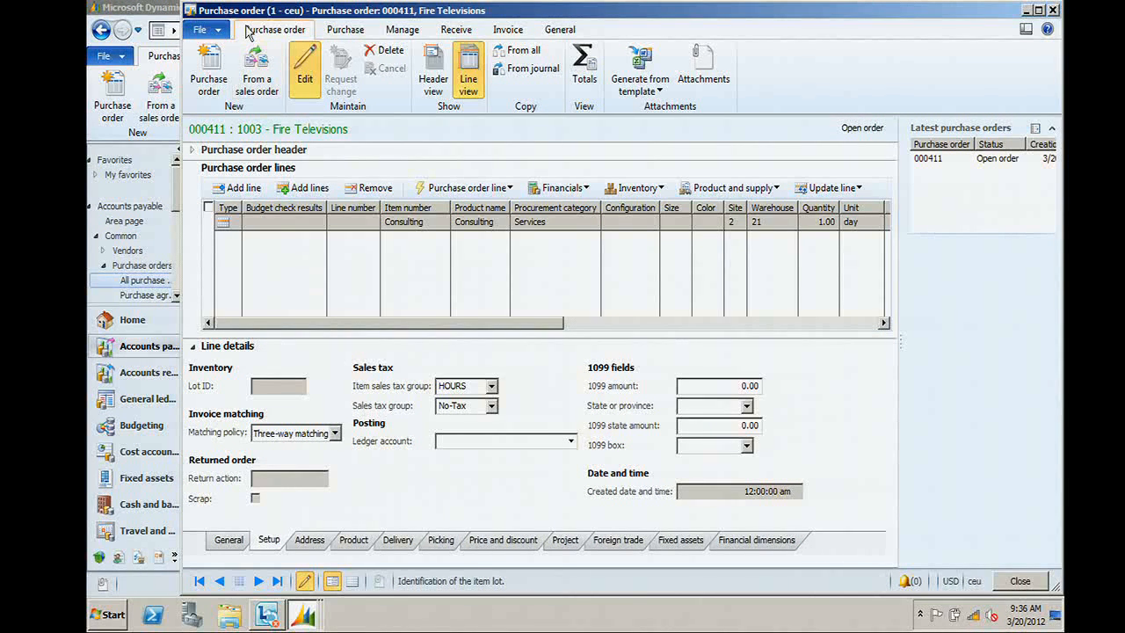
Step: Create a purchase order for the vendor Earth Televisions and check the matching policy on its blank line
{"action": "left_click", "coordinate": [220, 70]}
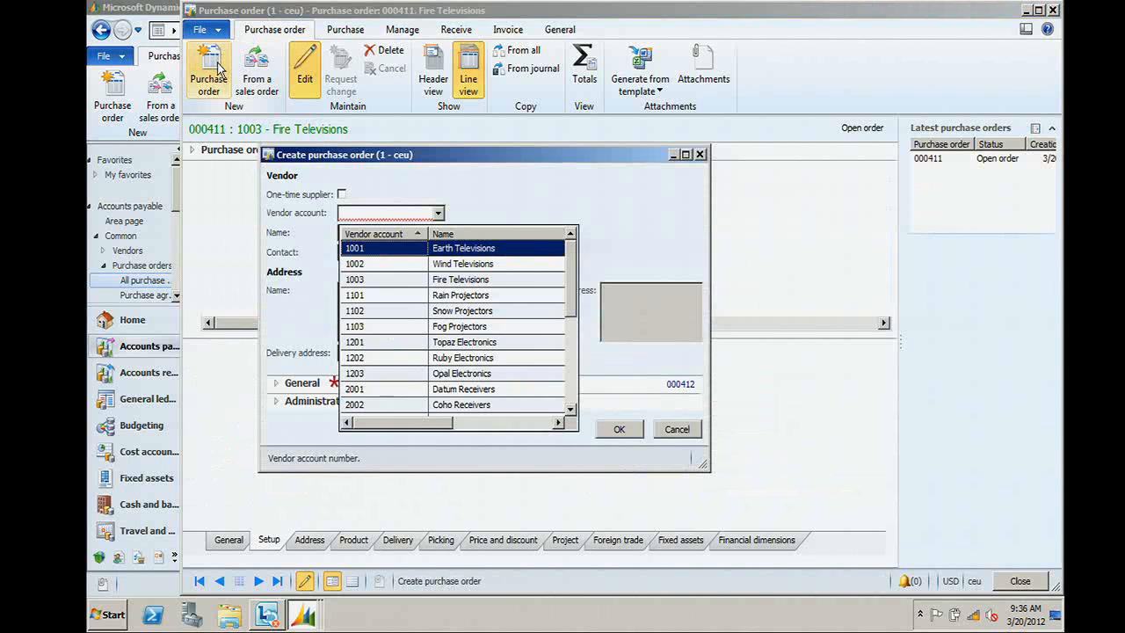
{"action": "left_click", "coordinate": [371, 250]}
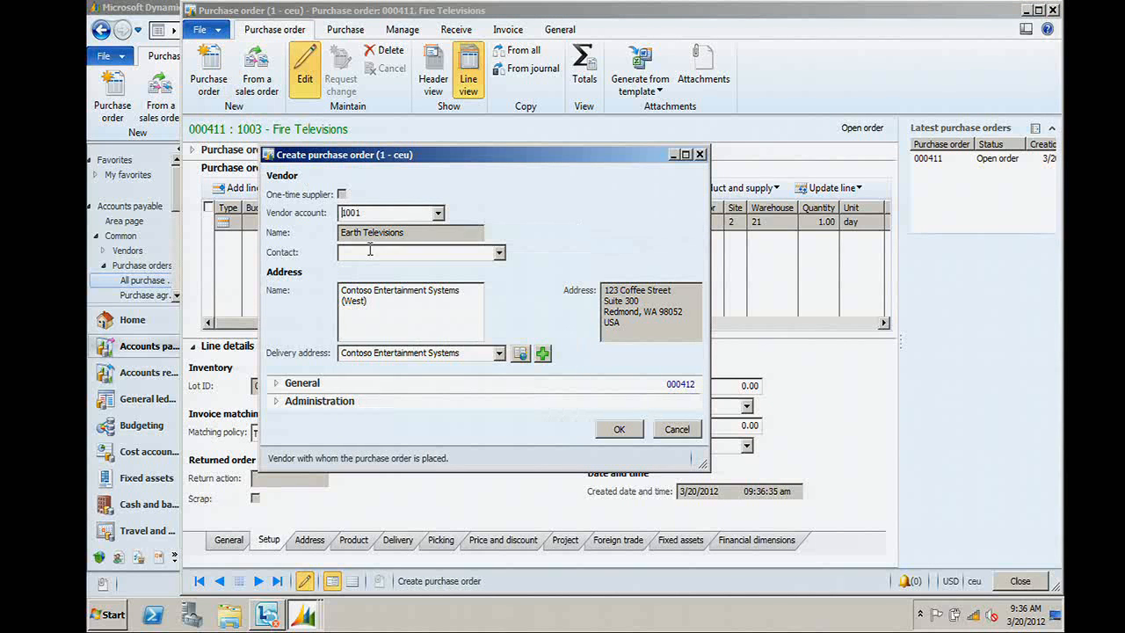
{"action": "left_click", "coordinate": [630, 430]}
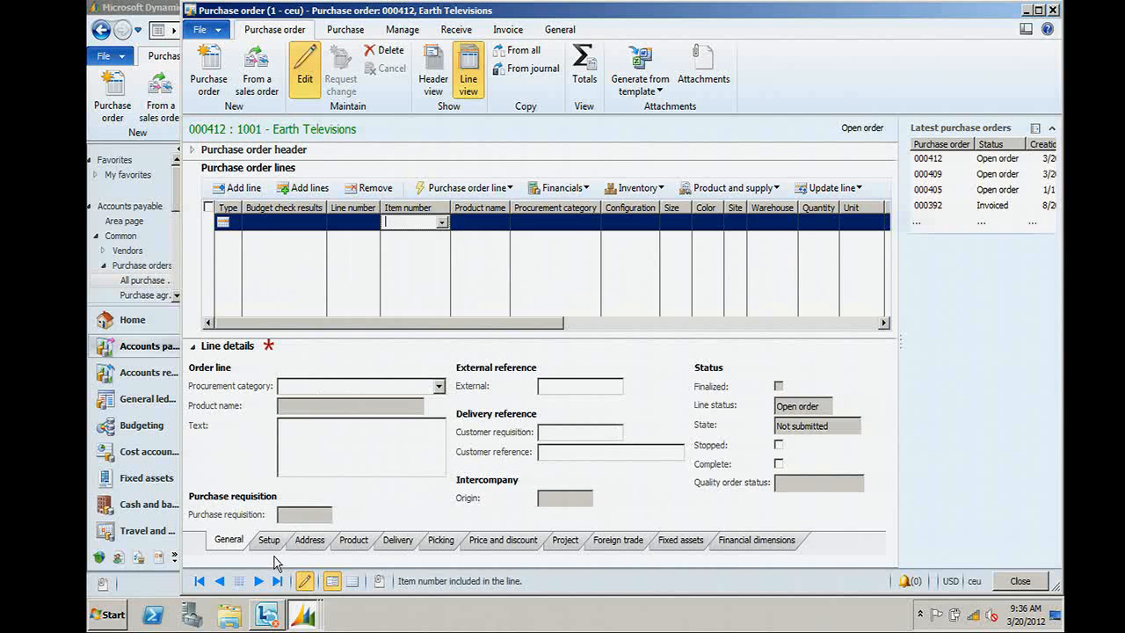
{"action": "left_click", "coordinate": [271, 545]}
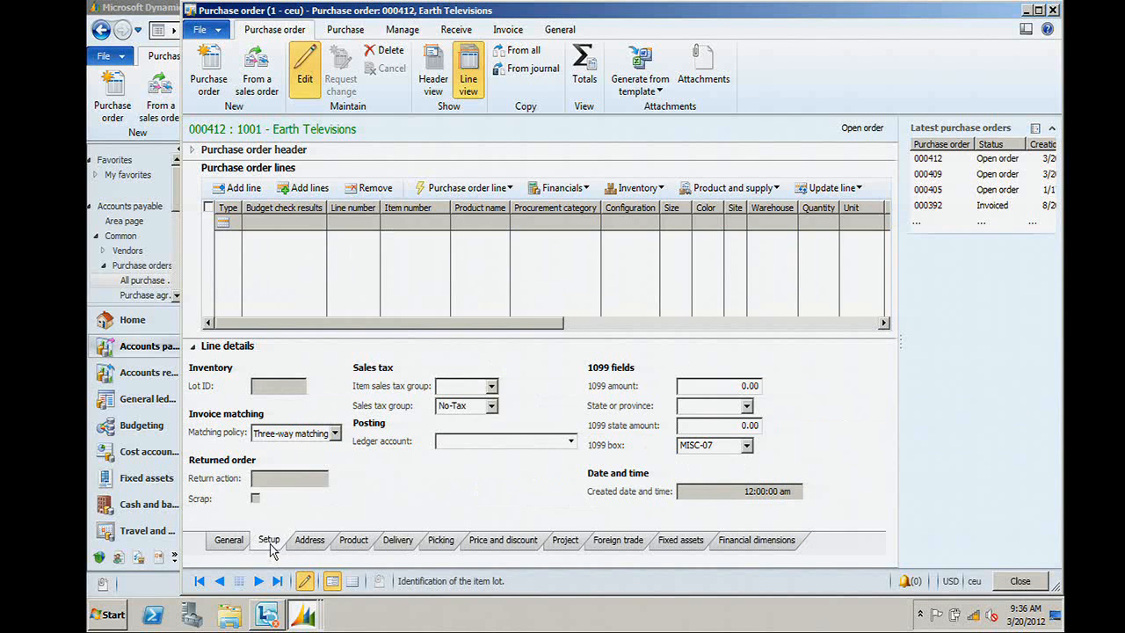
{"action": "left_click", "coordinate": [229, 539]}
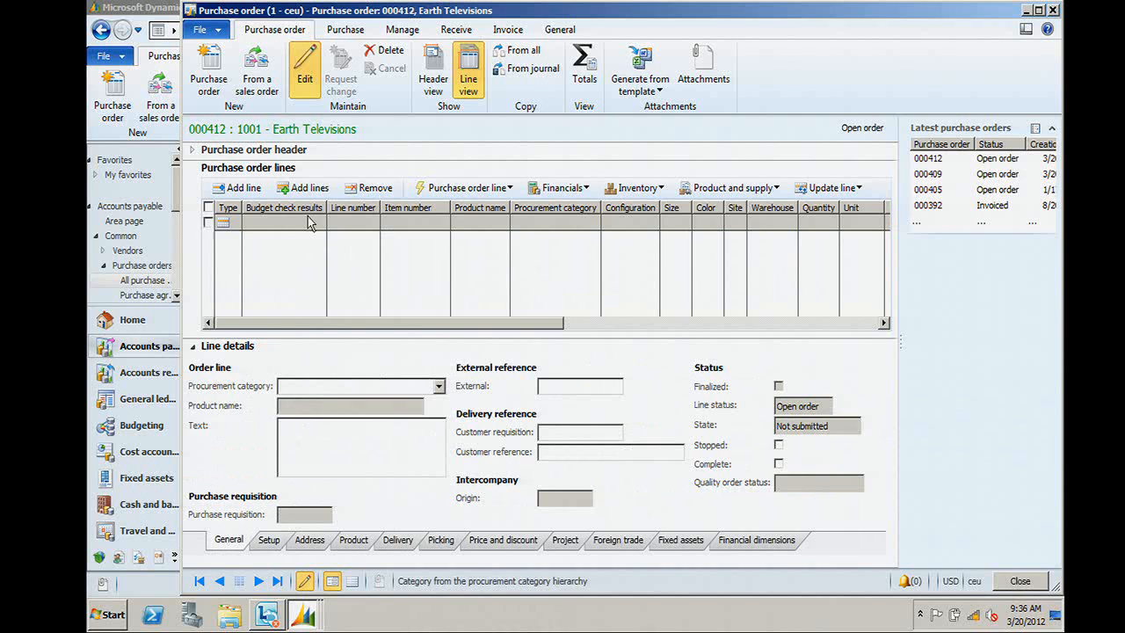
Step: Enter the item Consulting on the Earth Televisions order line, check the line's matching policy, and close the order
{"action": "left_click", "coordinate": [353, 222]}
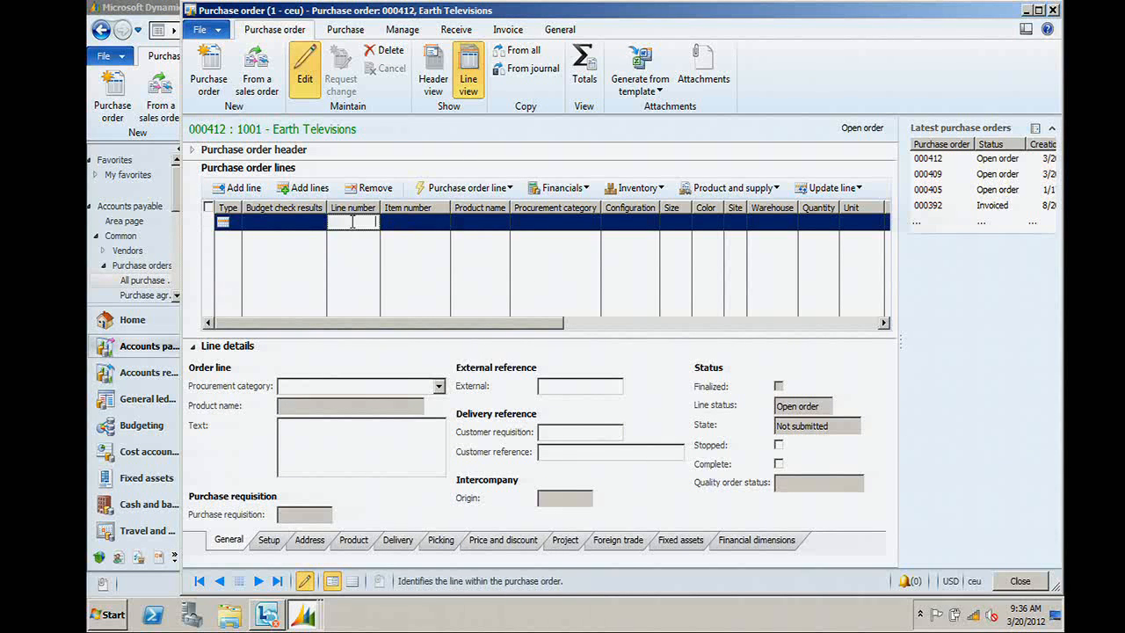
{"action": "key", "text": "Tab"}
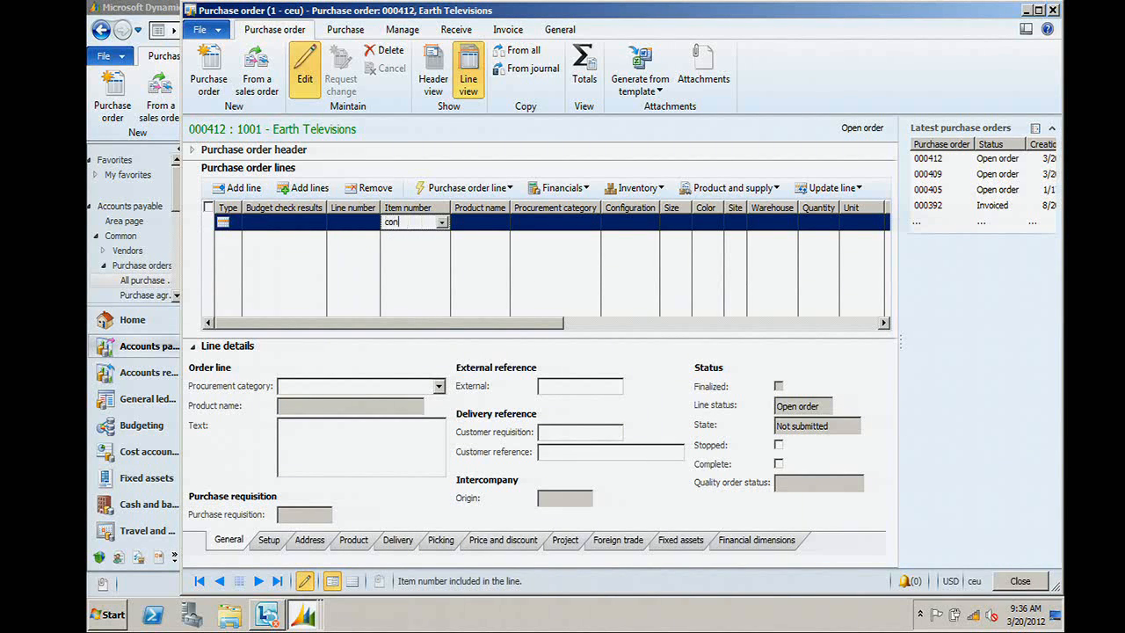
{"action": "key", "text": "Tab"}
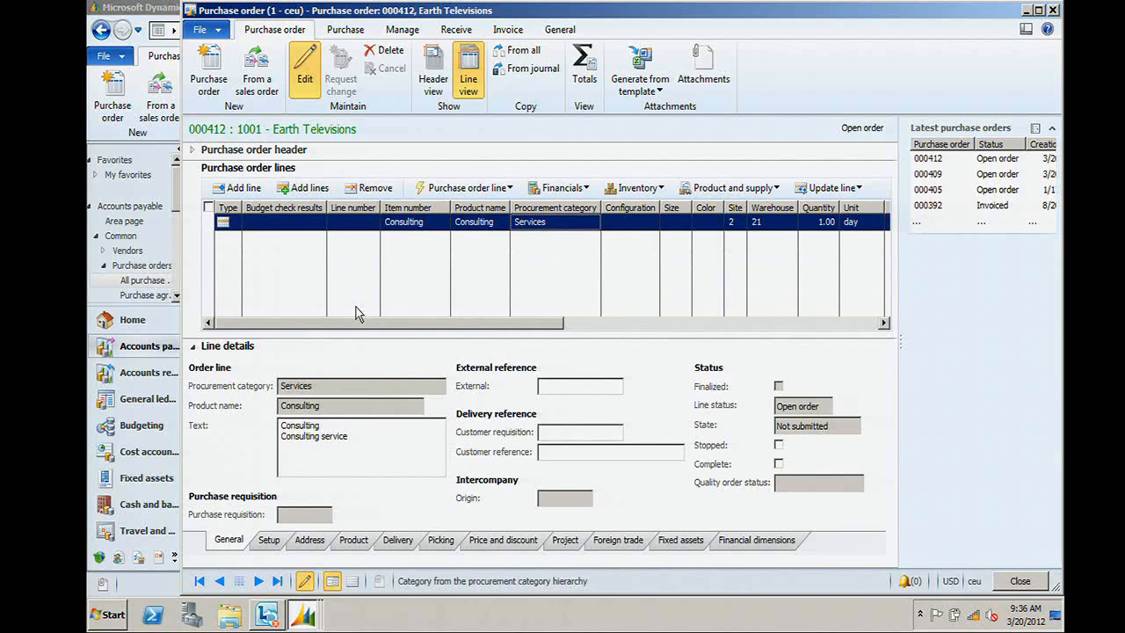
{"action": "left_click", "coordinate": [263, 545]}
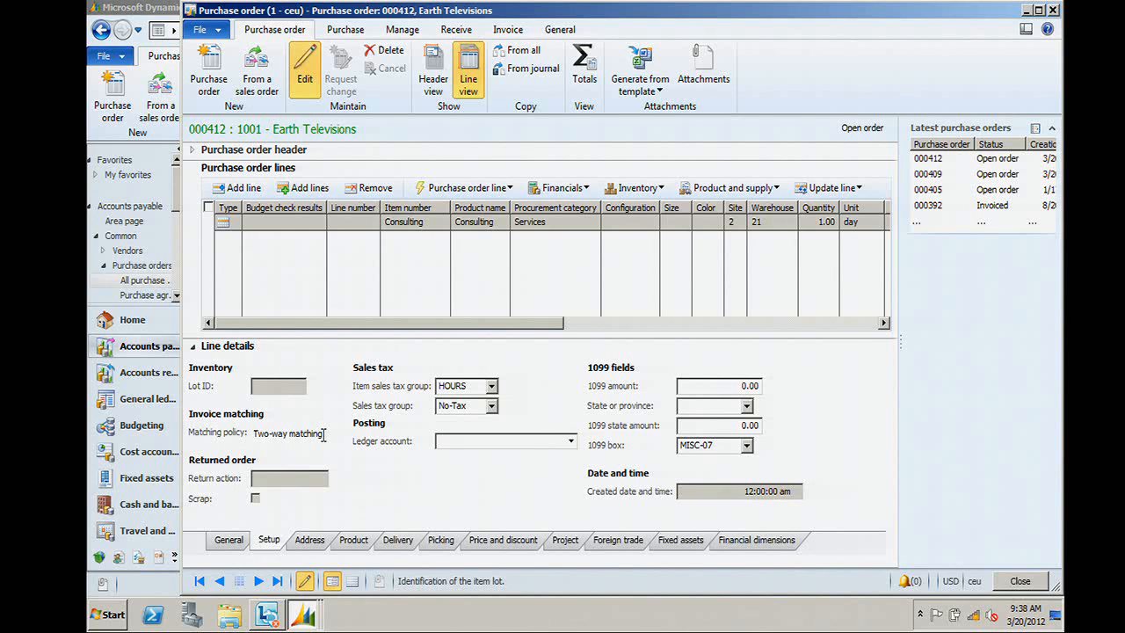
{"action": "left_click", "coordinate": [1055, 12]}
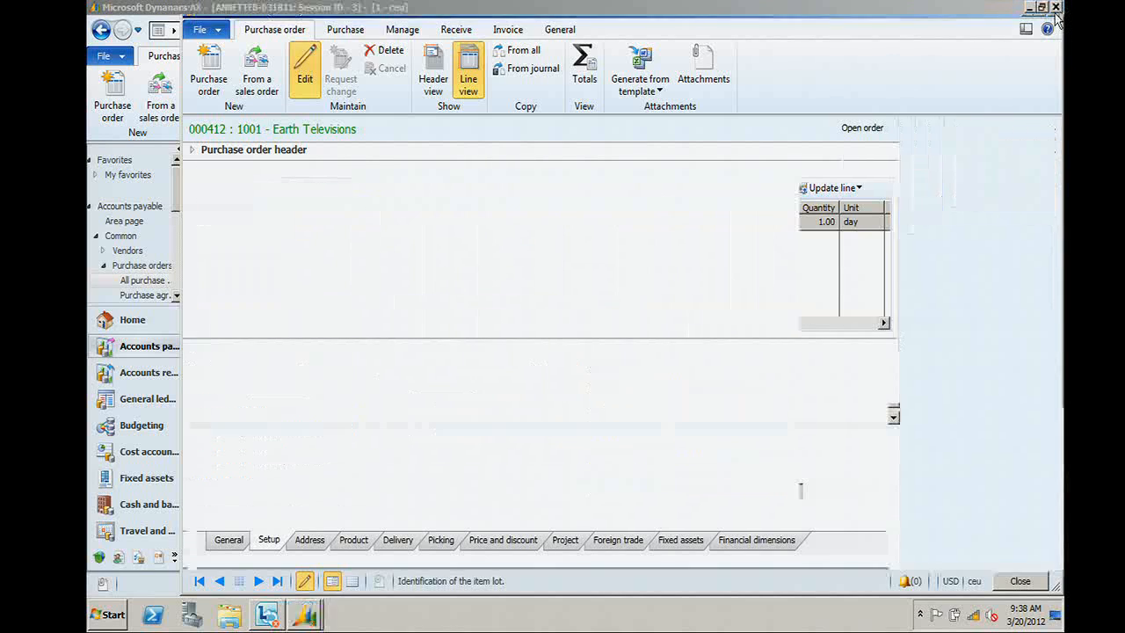
Step: Set posting of invoices with discrepancies to Require approval in the Accounts payable invoice validation parameters, and close them
{"action": "left_click", "coordinate": [131, 348]}
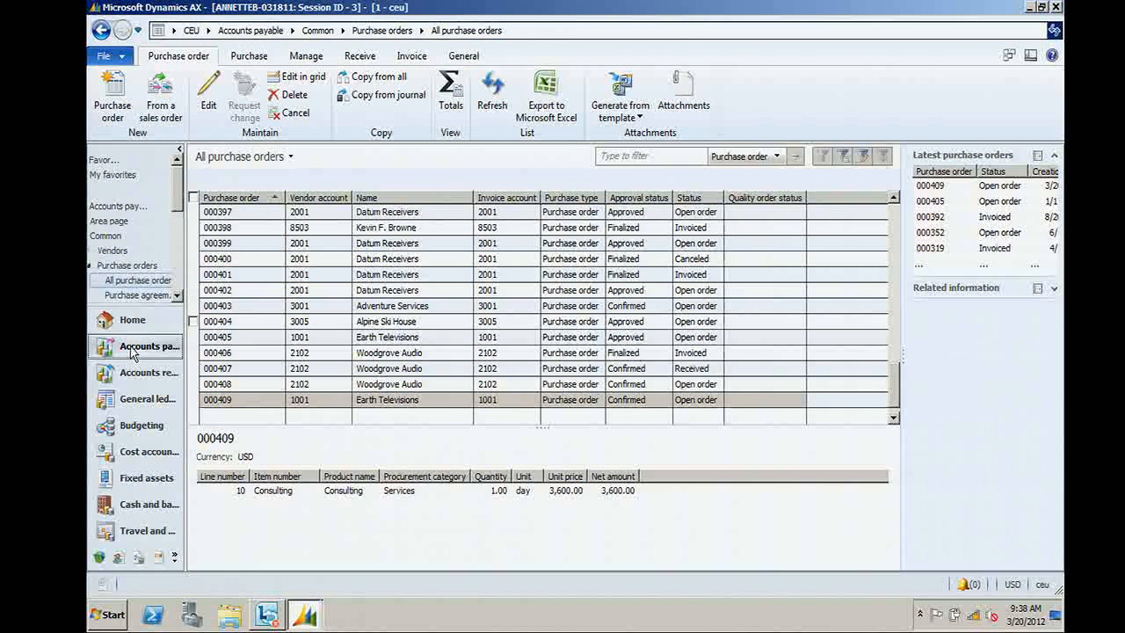
{"action": "left_click", "coordinate": [110, 221]}
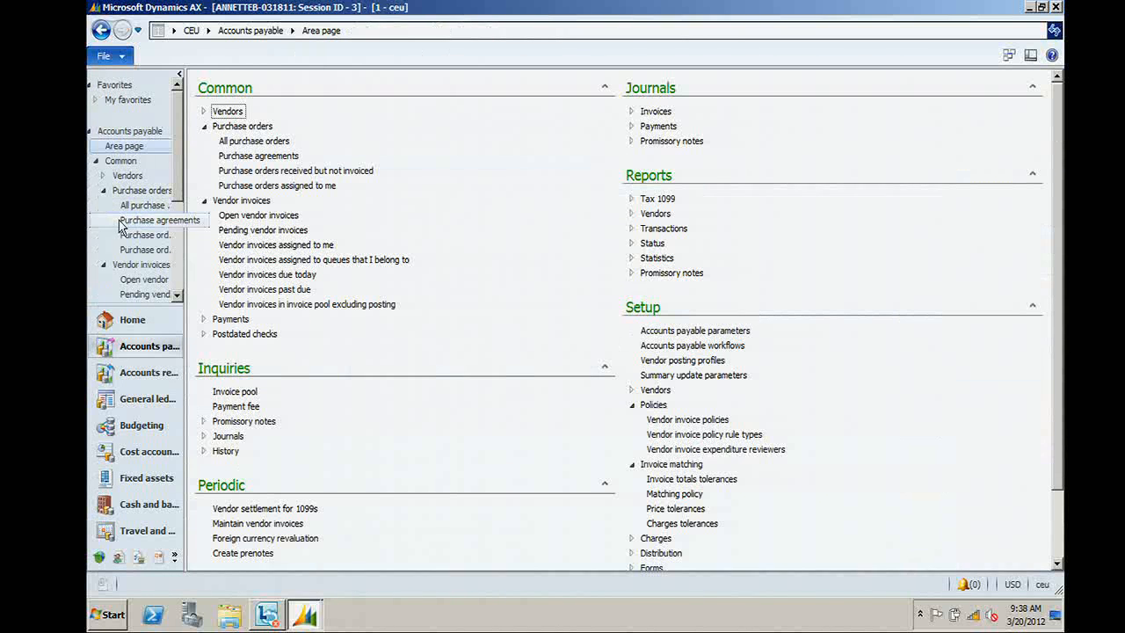
{"action": "left_click", "coordinate": [726, 331]}
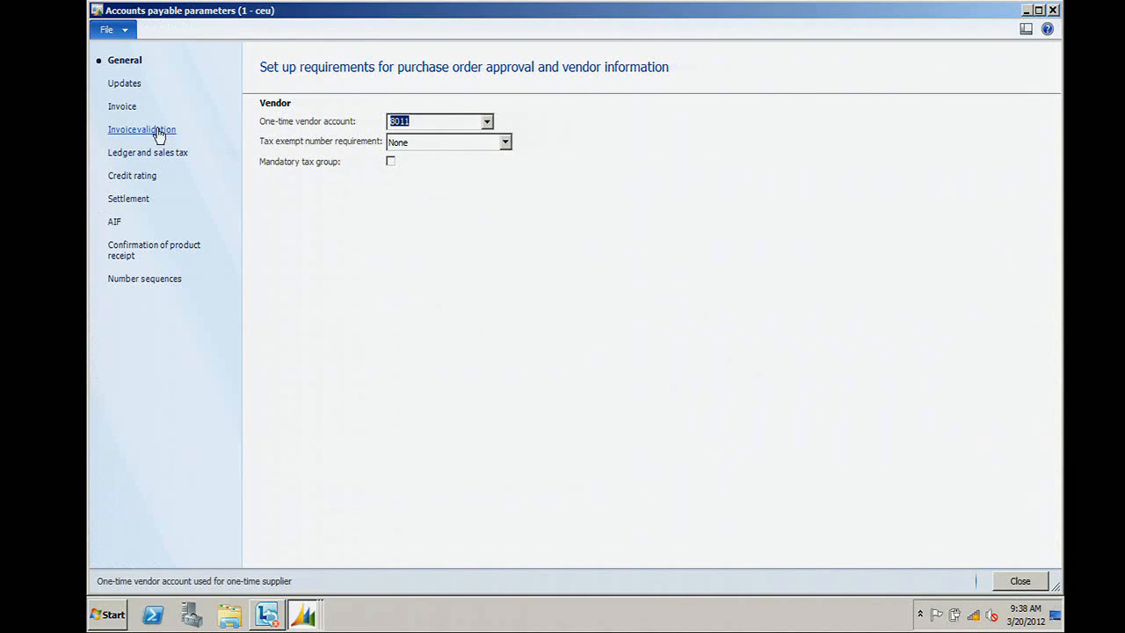
{"action": "left_click", "coordinate": [151, 131]}
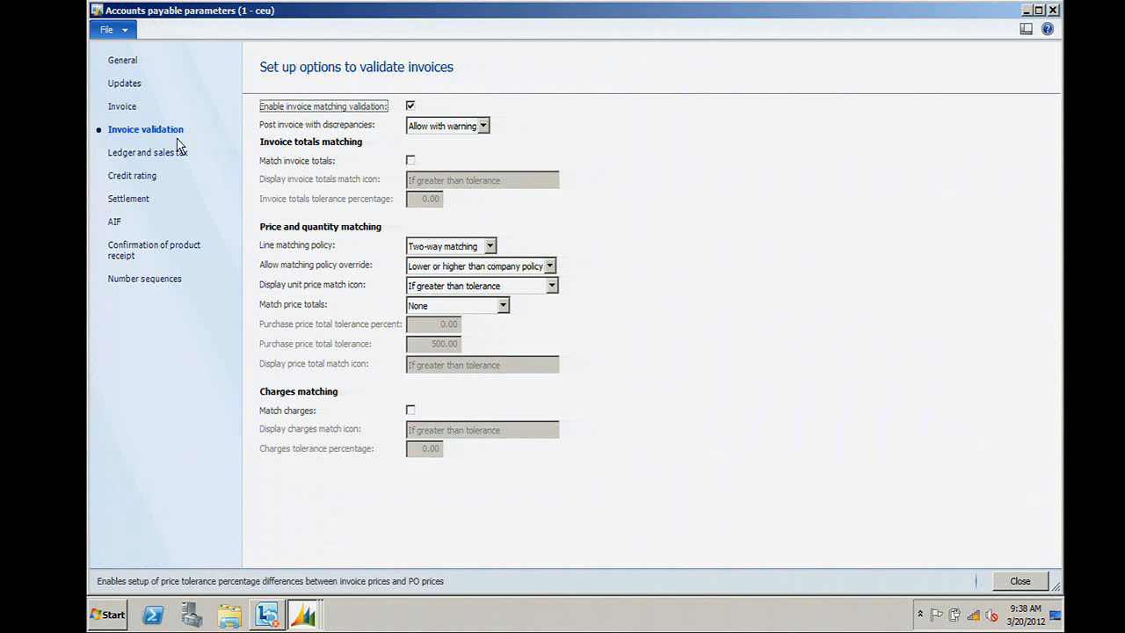
{"action": "left_click", "coordinate": [483, 128]}
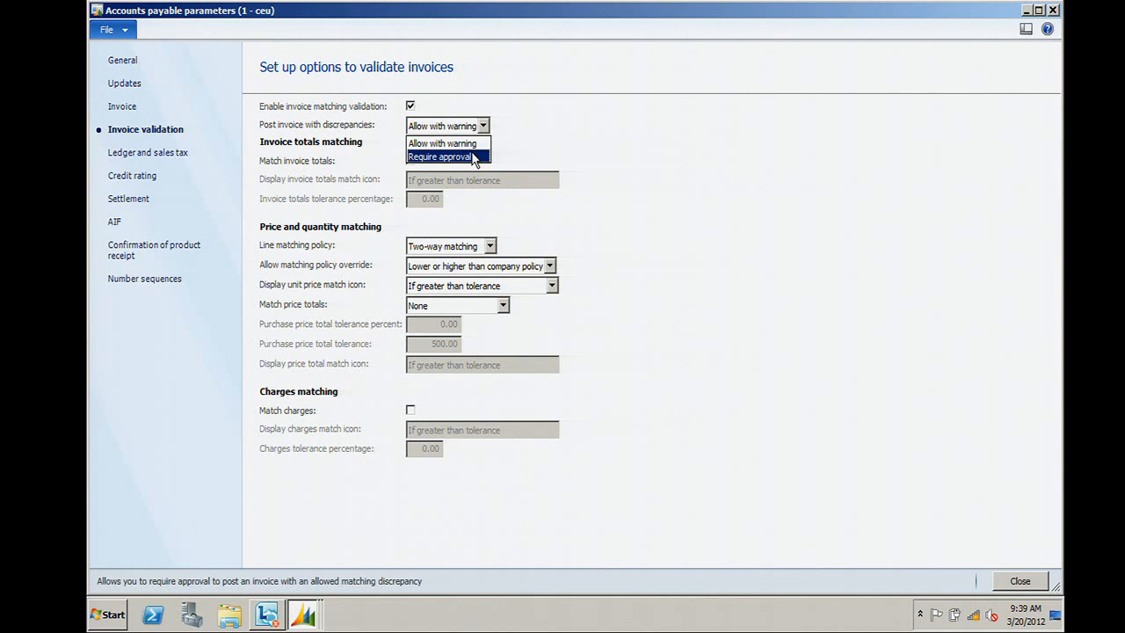
{"action": "left_click", "coordinate": [472, 155]}
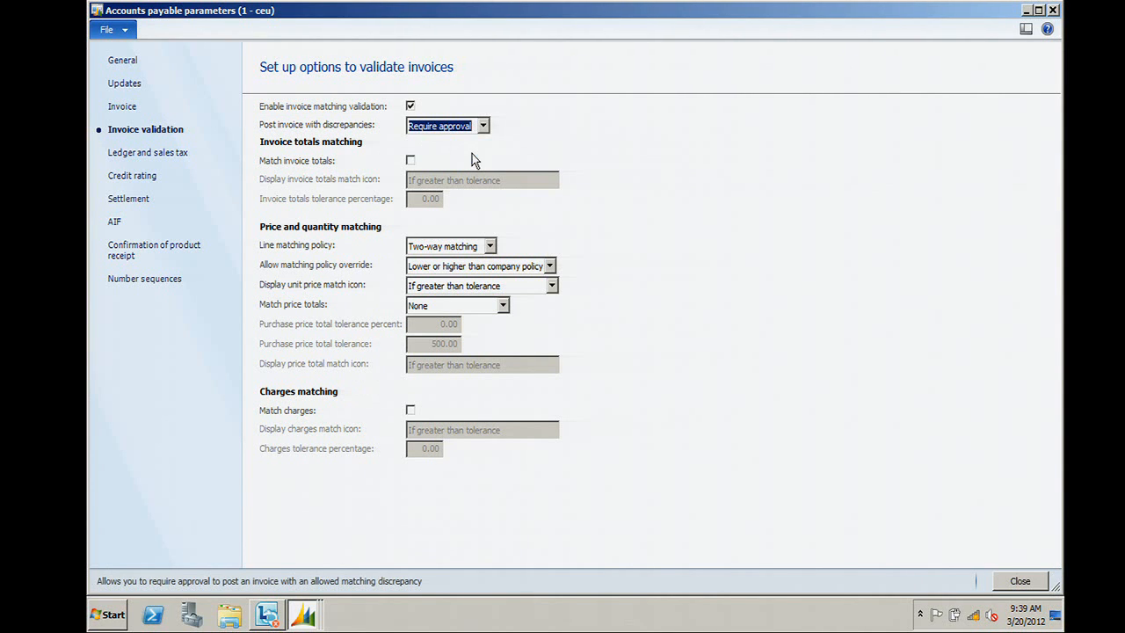
{"action": "left_click", "coordinate": [1058, 9]}
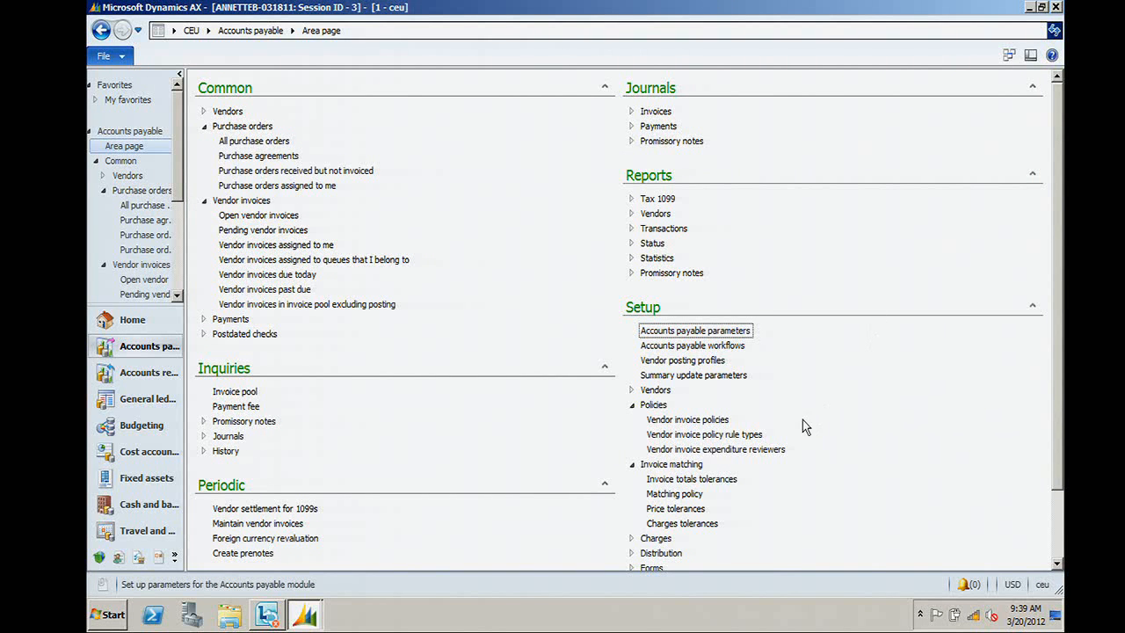
Step: Open the Line amount vendor invoice policy for editing and show its policy organizations
{"action": "left_click", "coordinate": [713, 422]}
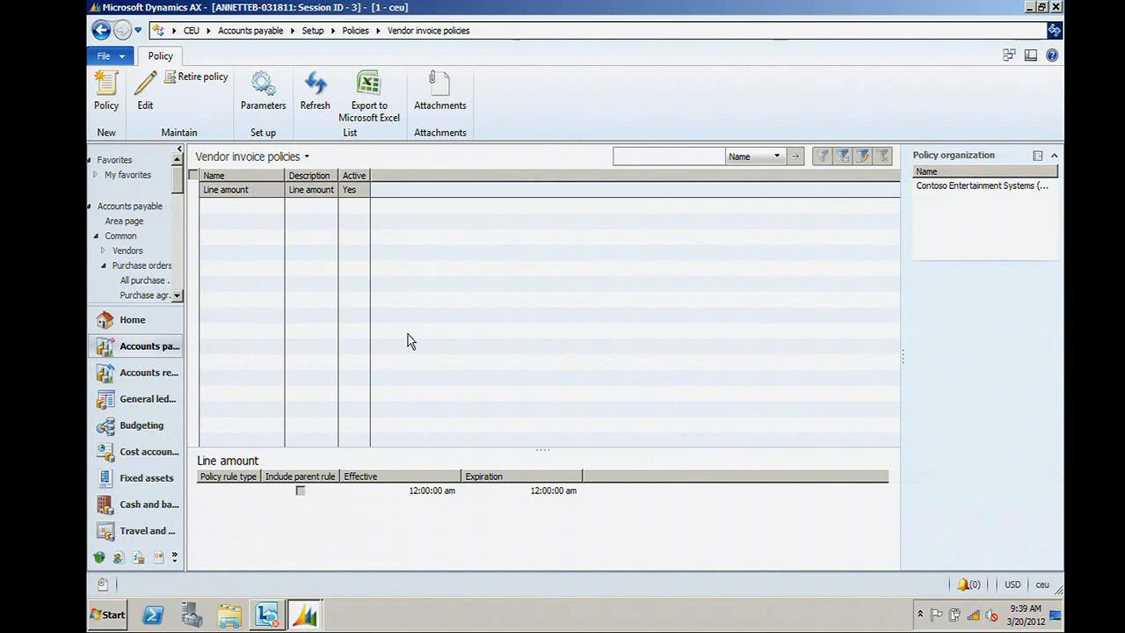
{"action": "left_click", "coordinate": [236, 190]}
{"action": "left_click", "coordinate": [145, 107]}
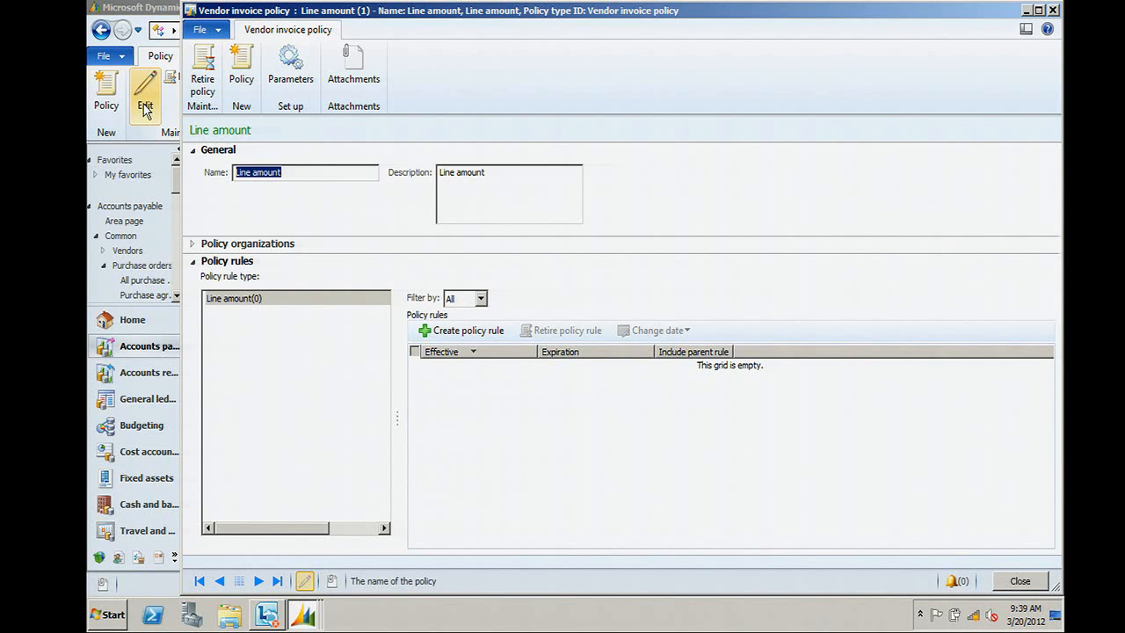
{"action": "left_click", "coordinate": [135, 109]}
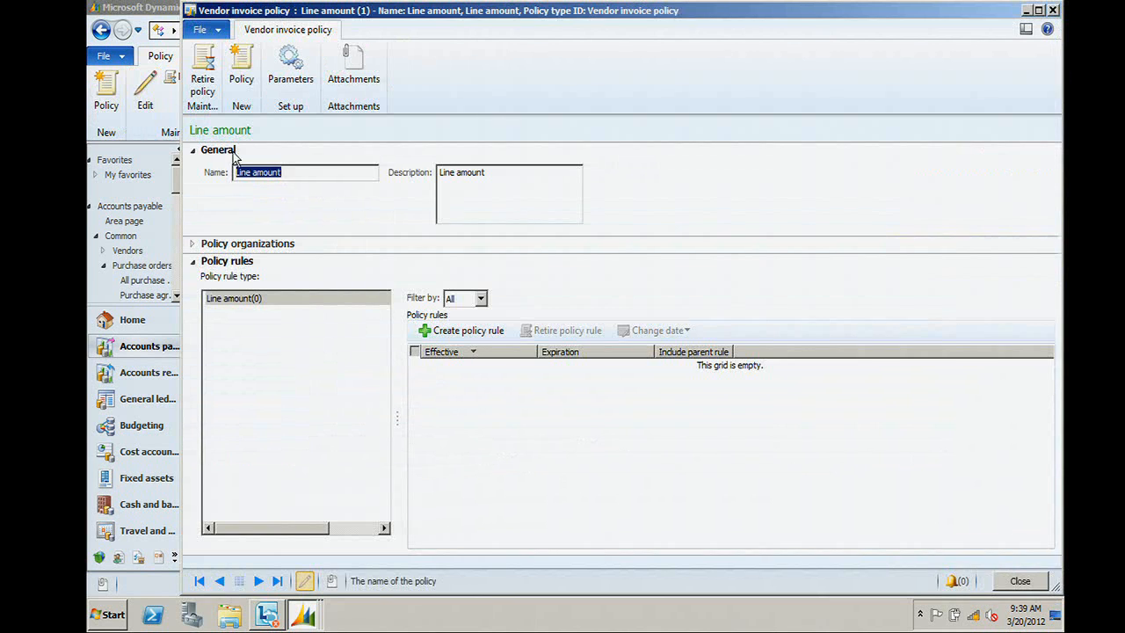
{"action": "left_click", "coordinate": [1054, 9]}
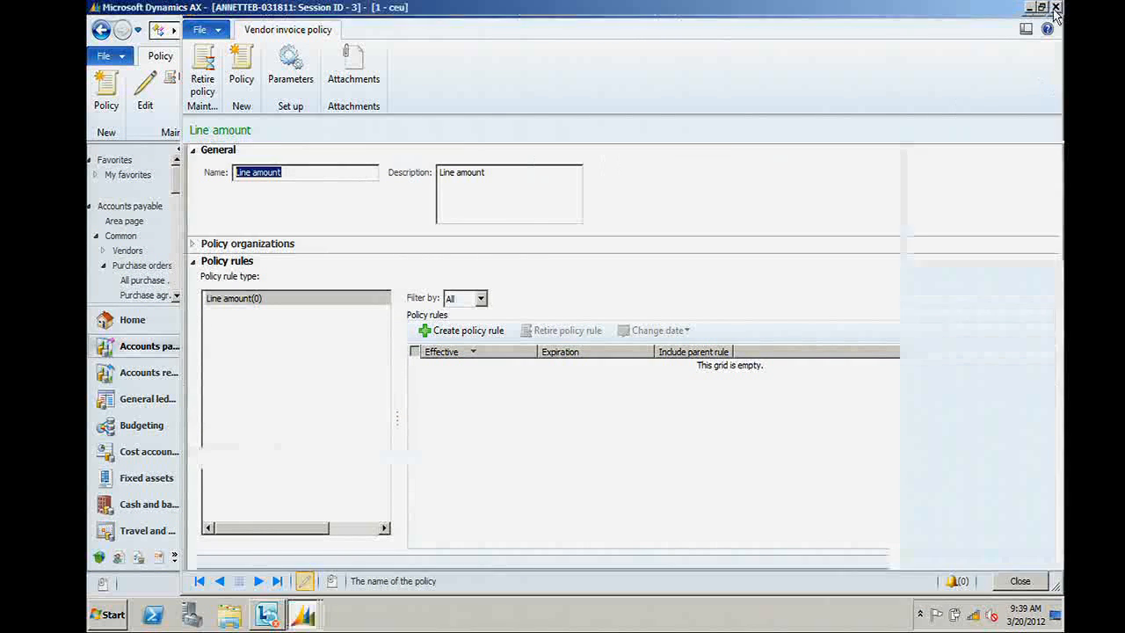
{"action": "left_click", "coordinate": [312, 620]}
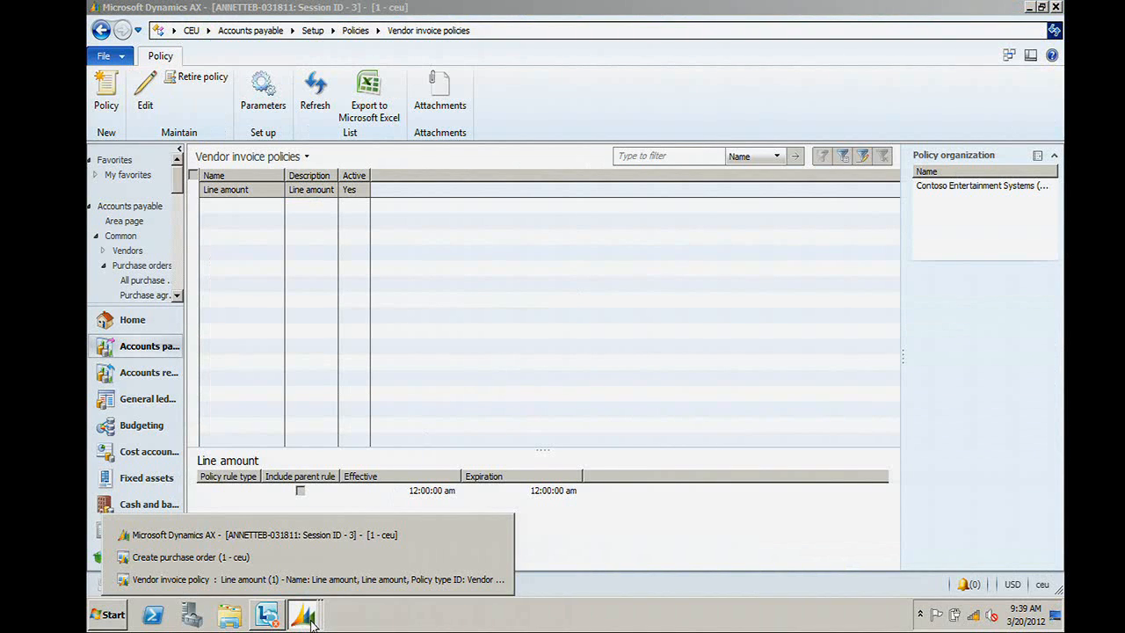
{"action": "left_click", "coordinate": [365, 580]}
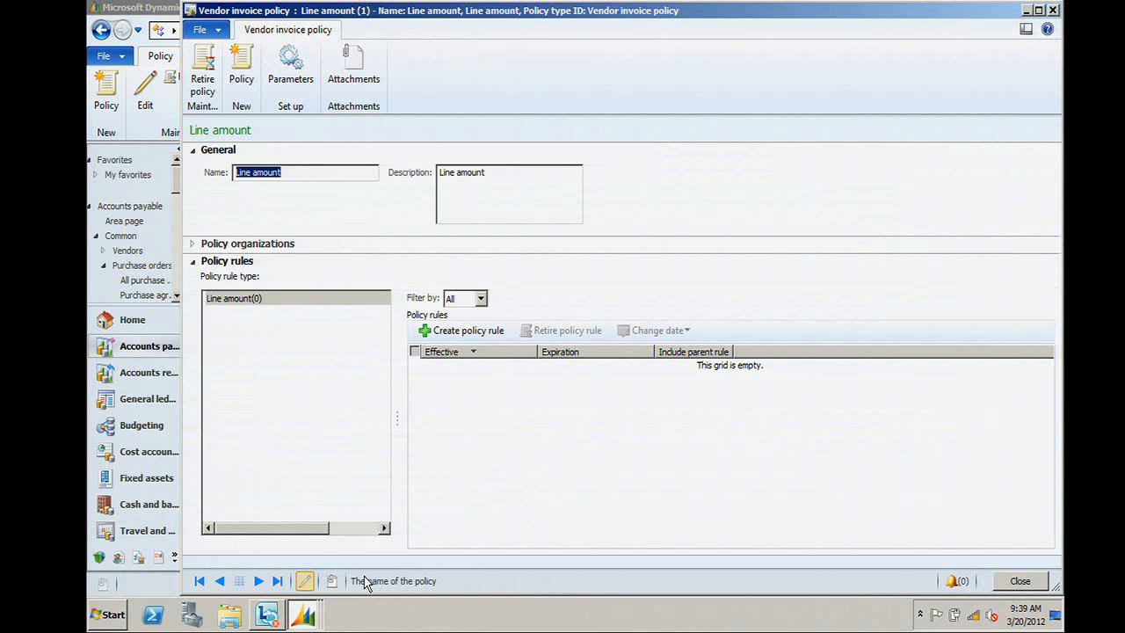
{"action": "left_click", "coordinate": [194, 246]}
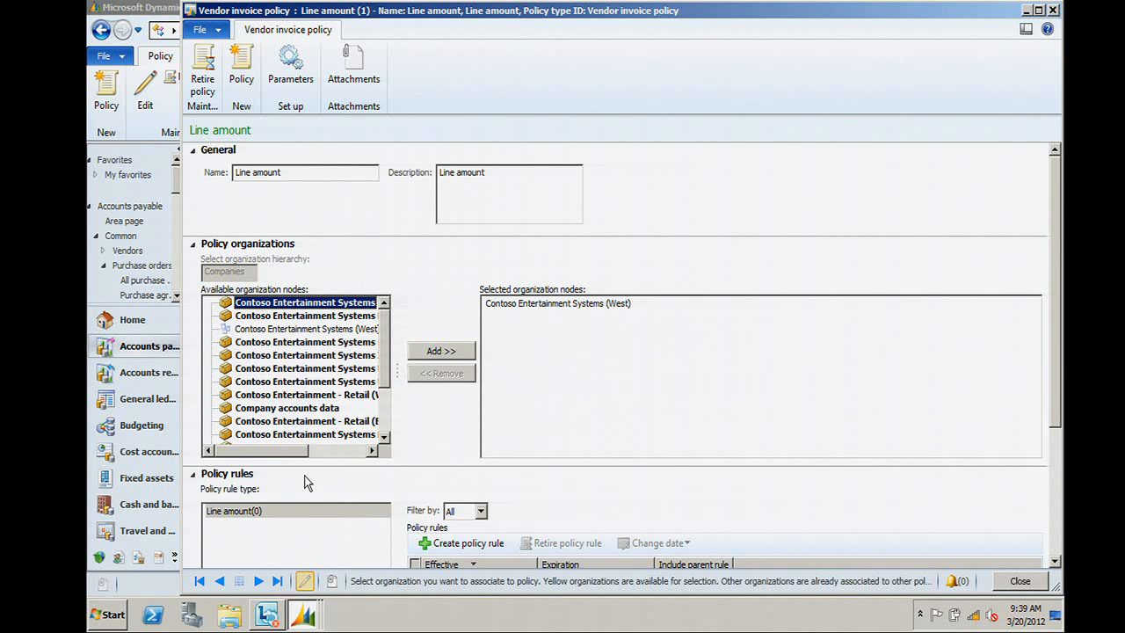
Step: Create a policy rule for the Line amount policy and add a Vendor invoice lines row to its violation query
{"action": "left_click", "coordinate": [1056, 564]}
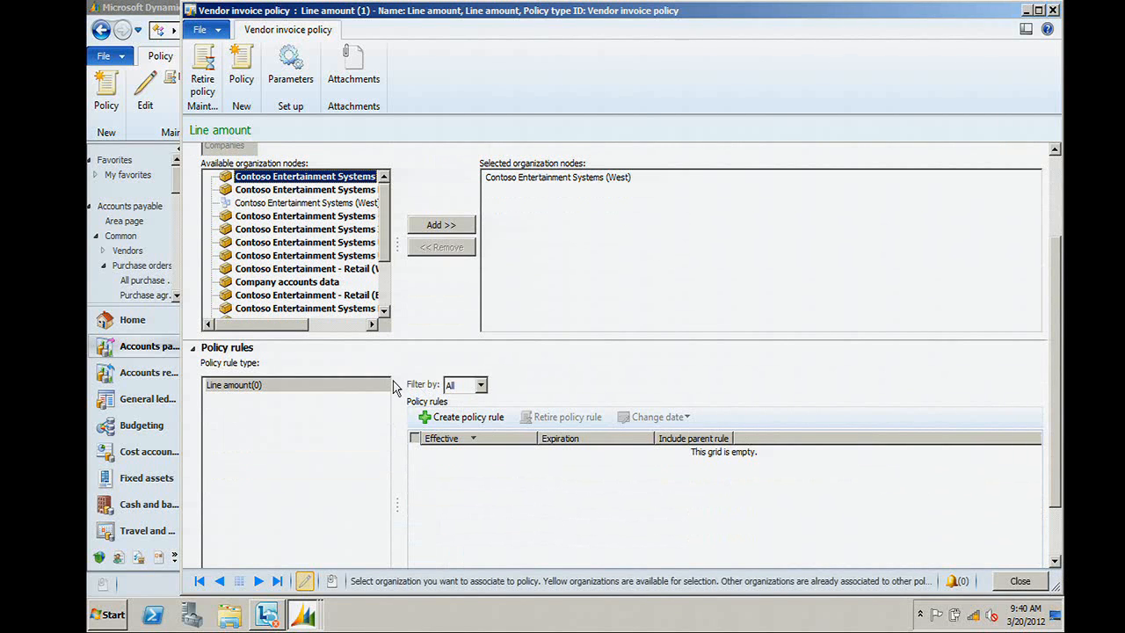
{"action": "left_click", "coordinate": [497, 424]}
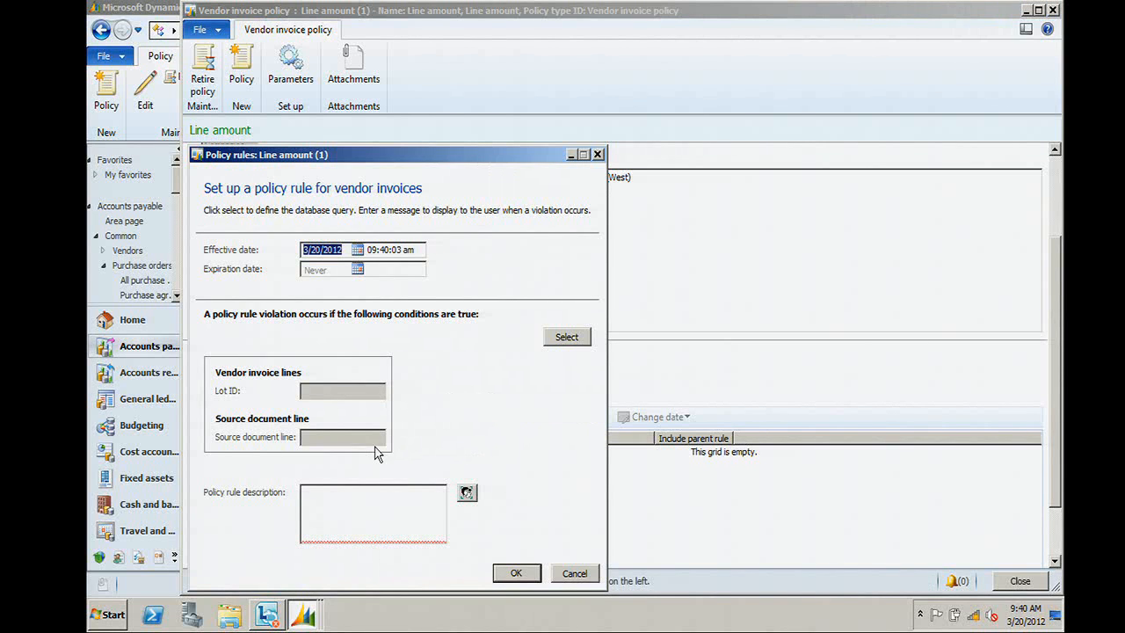
{"action": "left_click", "coordinate": [567, 334]}
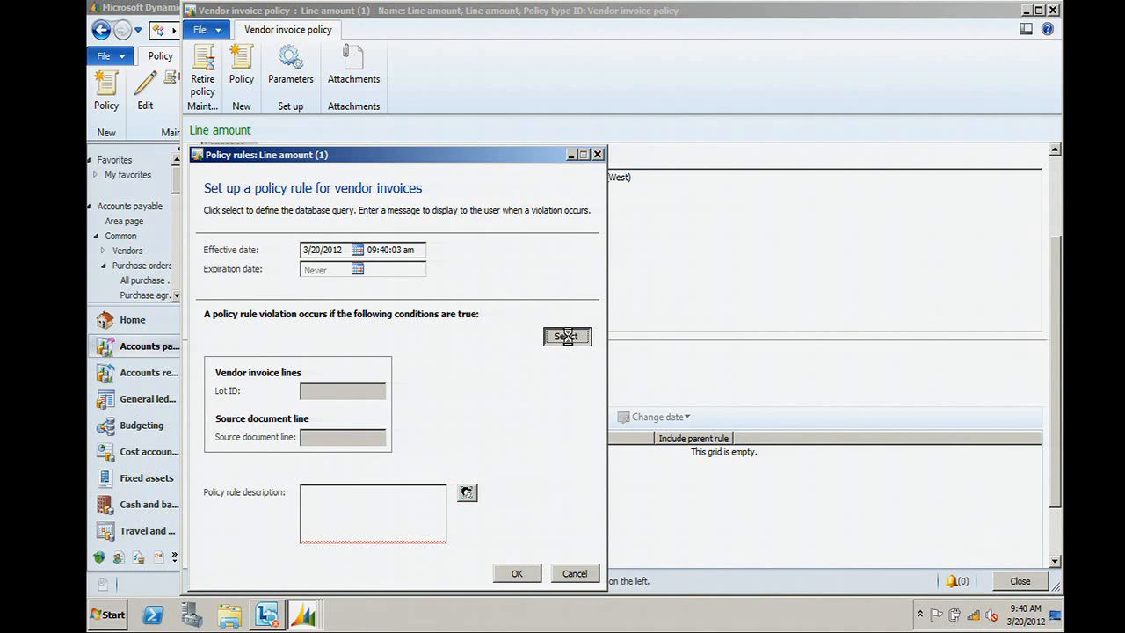
{"action": "left_click_drag", "start_coordinate": [615, 210], "coordinate": [670, 77]}
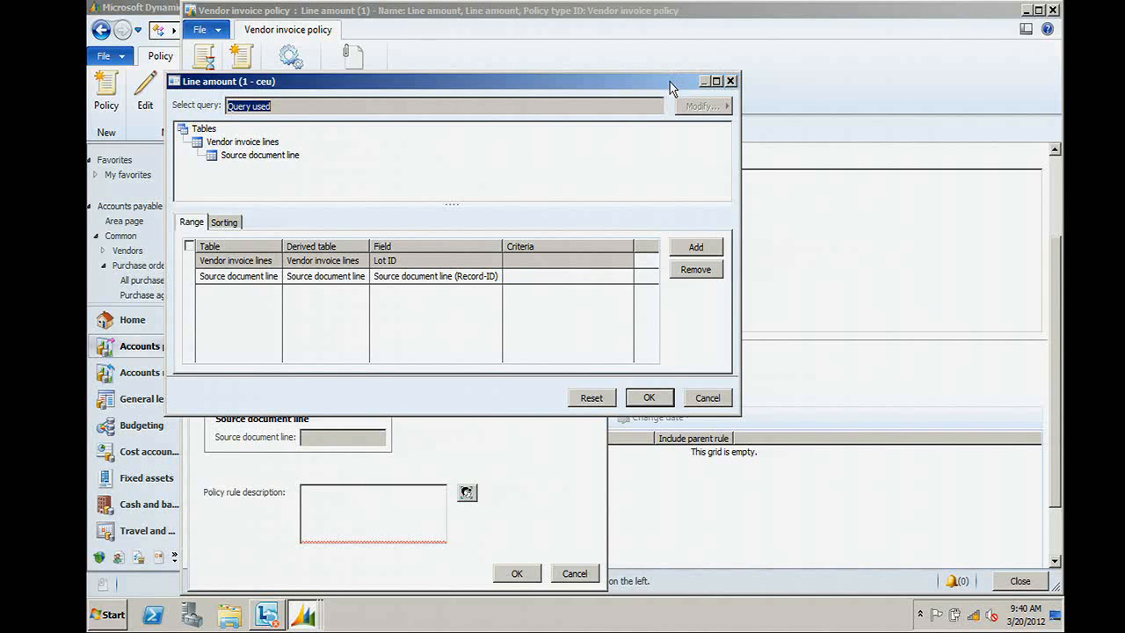
{"action": "left_click", "coordinate": [707, 248]}
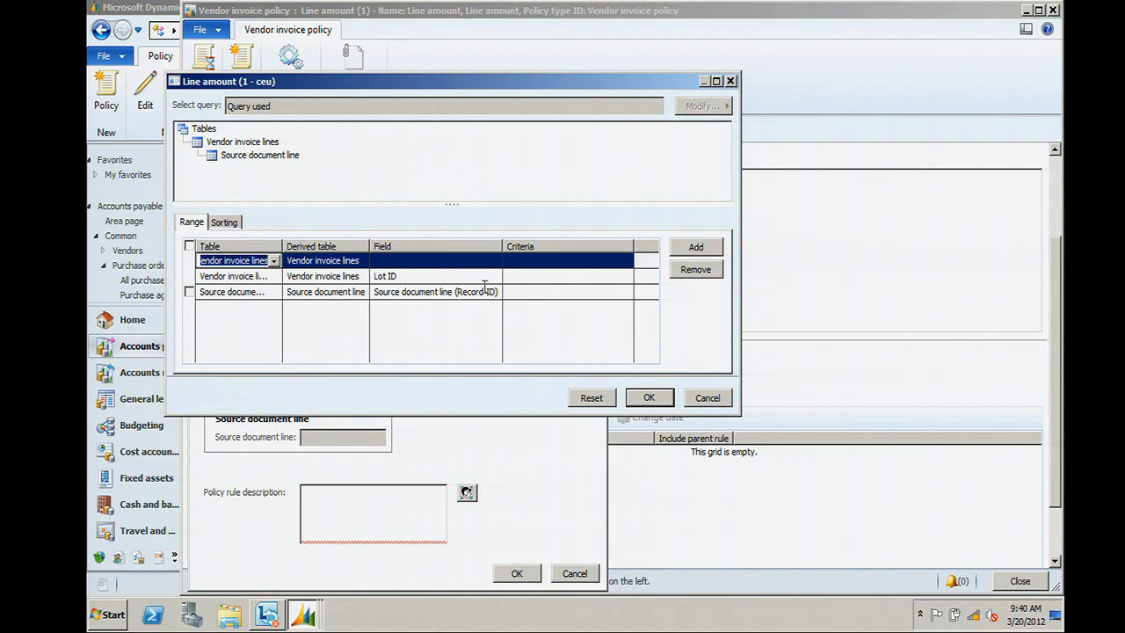
{"action": "left_click", "coordinate": [418, 261]}
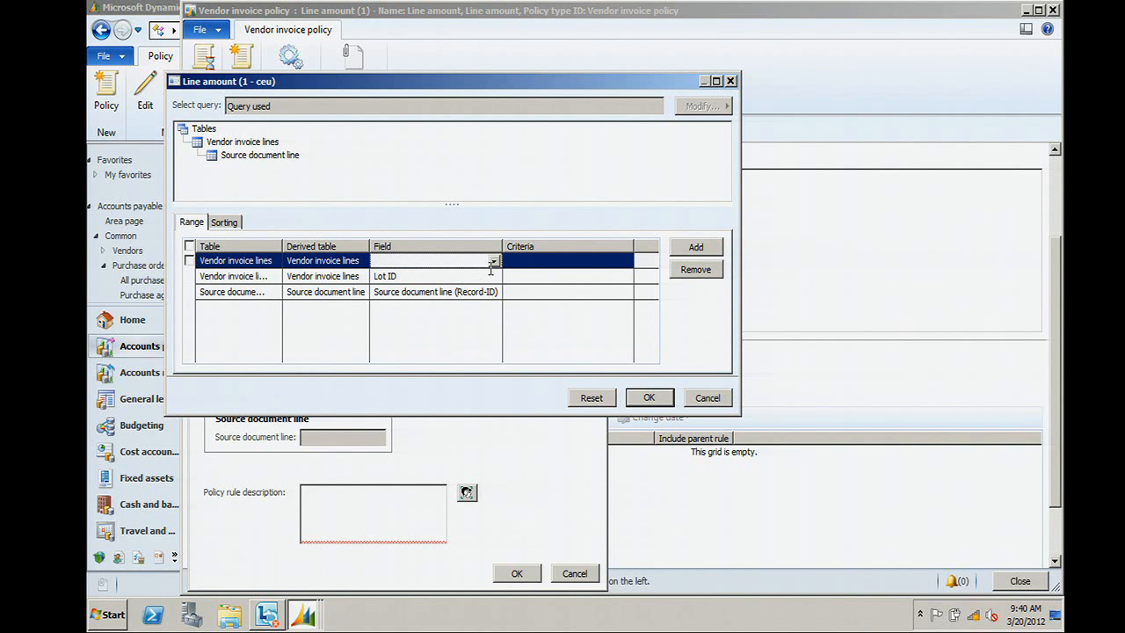
Step: Look through the fields available for the new Vendor invoice lines row of the query
{"action": "left_click", "coordinate": [494, 261]}
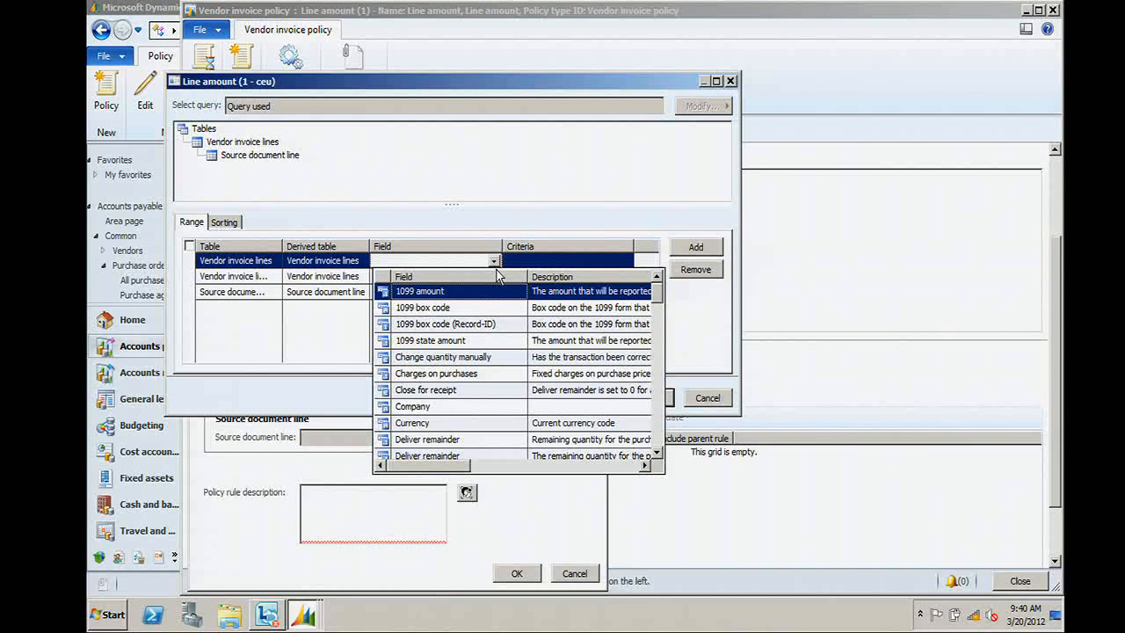
{"action": "key", "text": "Down"}
{"action": "key", "text": "Down"}
{"action": "key", "text": "Down"}
{"action": "key", "text": "Down"}
{"action": "key", "text": "Down"}
{"action": "key", "text": "Down"}
{"action": "key", "text": "Down"}
{"action": "key", "text": "Down"}
{"action": "key", "text": "Down"}
{"action": "key", "text": "Down"}
{"action": "key", "text": "Down"}
{"action": "key", "text": "Down"}
{"action": "key", "text": "Down"}
{"action": "key", "text": "Down"}
{"action": "key", "text": "Down"}
{"action": "key", "text": "Down"}
{"action": "key", "text": "Down"}
{"action": "key", "text": "Down"}
{"action": "key", "text": "Down"}
{"action": "key", "text": "Down"}
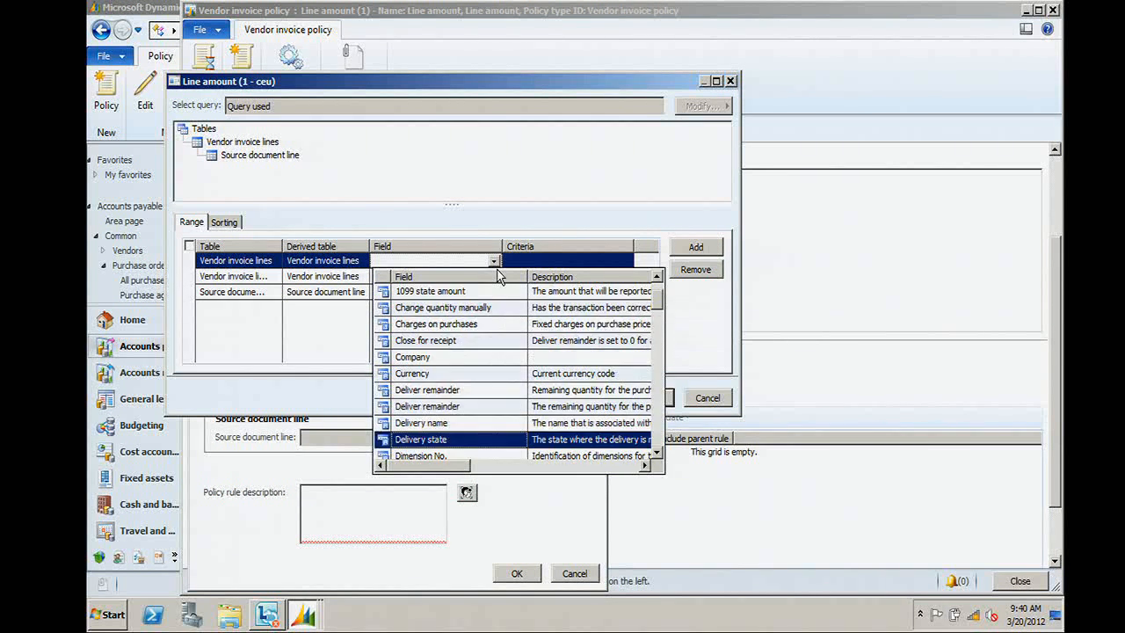
{"action": "key", "text": "Down"}
{"action": "key", "text": "Down"}
{"action": "key", "text": "Down"}
{"action": "key", "text": "Down"}
{"action": "key", "text": "Down"}
{"action": "key", "text": "Down"}
{"action": "key", "text": "Down"}
{"action": "key", "text": "Down"}
{"action": "key", "text": "Down"}
{"action": "key", "text": "Down"}
{"action": "key", "text": "Down"}
{"action": "key", "text": "Down"}
{"action": "key", "text": "Down"}
{"action": "key", "text": "Down"}
{"action": "key", "text": "Down"}
{"action": "key", "text": "Down"}
{"action": "key", "text": "Down"}
{"action": "key", "text": "Down"}
{"action": "key", "text": "Down"}
{"action": "key", "text": "Down"}
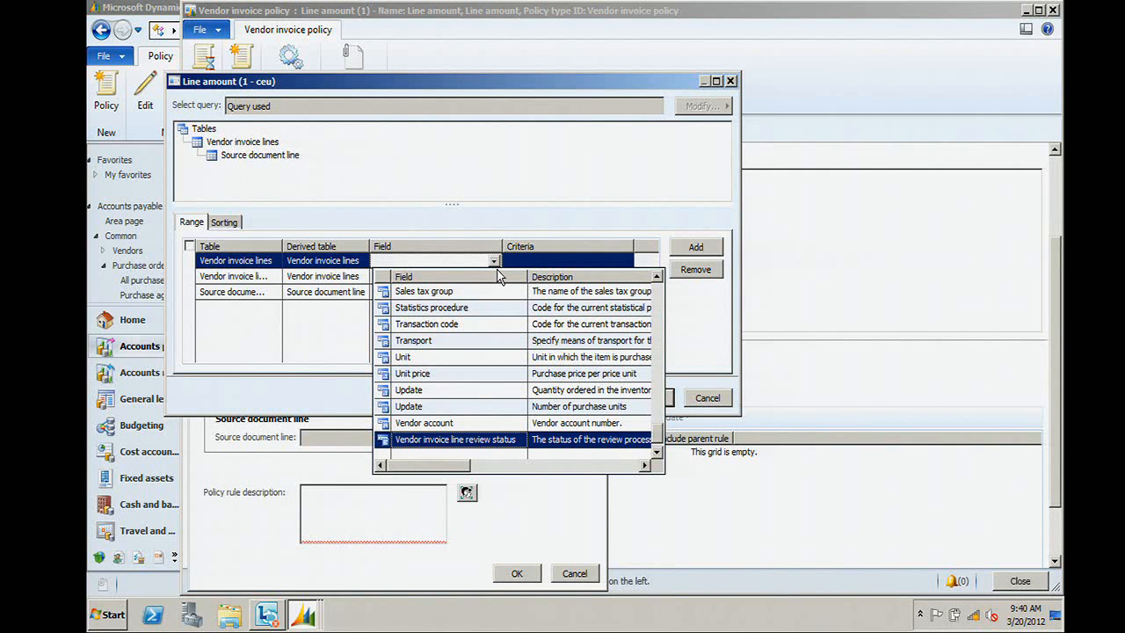
Step: Set the new query row to the field net amount with the criteria >50000, and accept the query
{"action": "left_click", "coordinate": [475, 265]}
{"action": "type", "text": "net amount"}
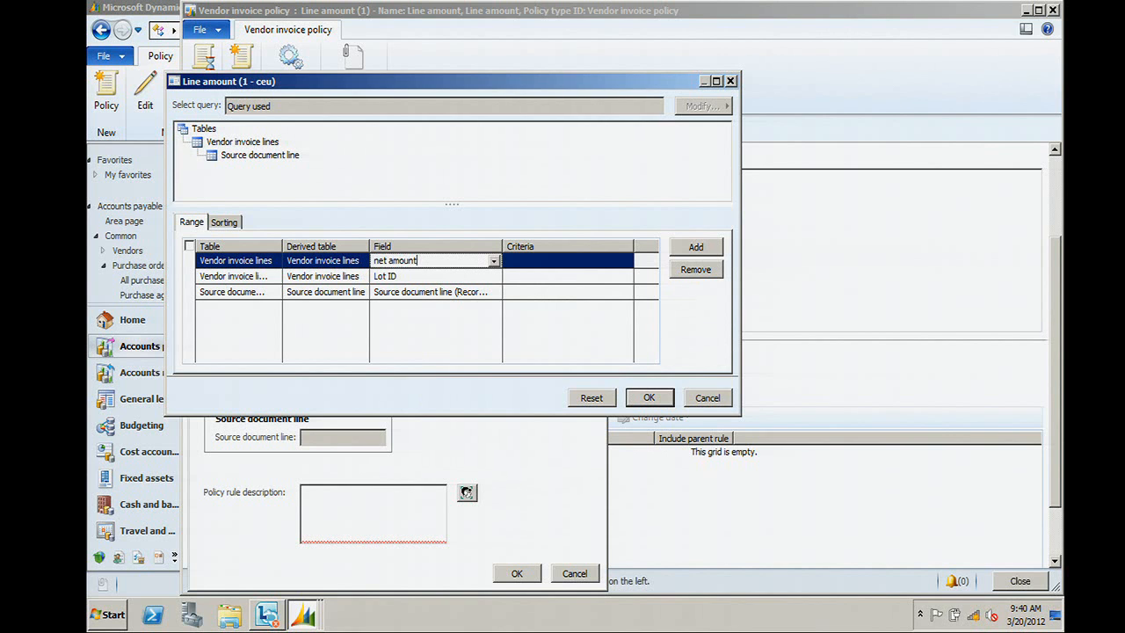
{"action": "key", "text": "Tab"}
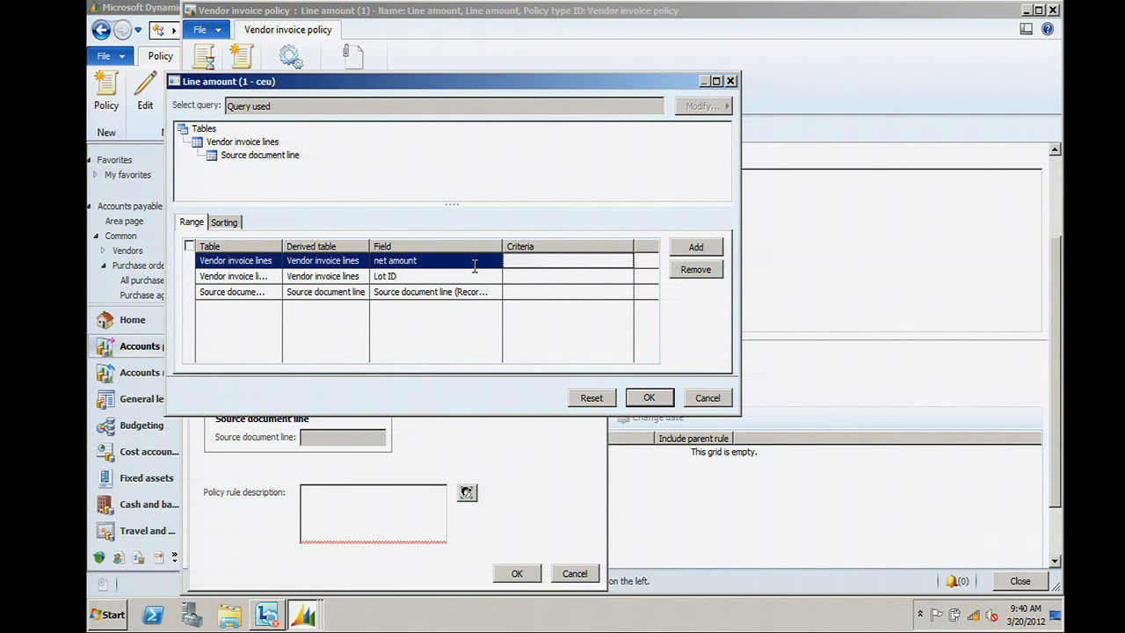
{"action": "type", "text": ">50000"}
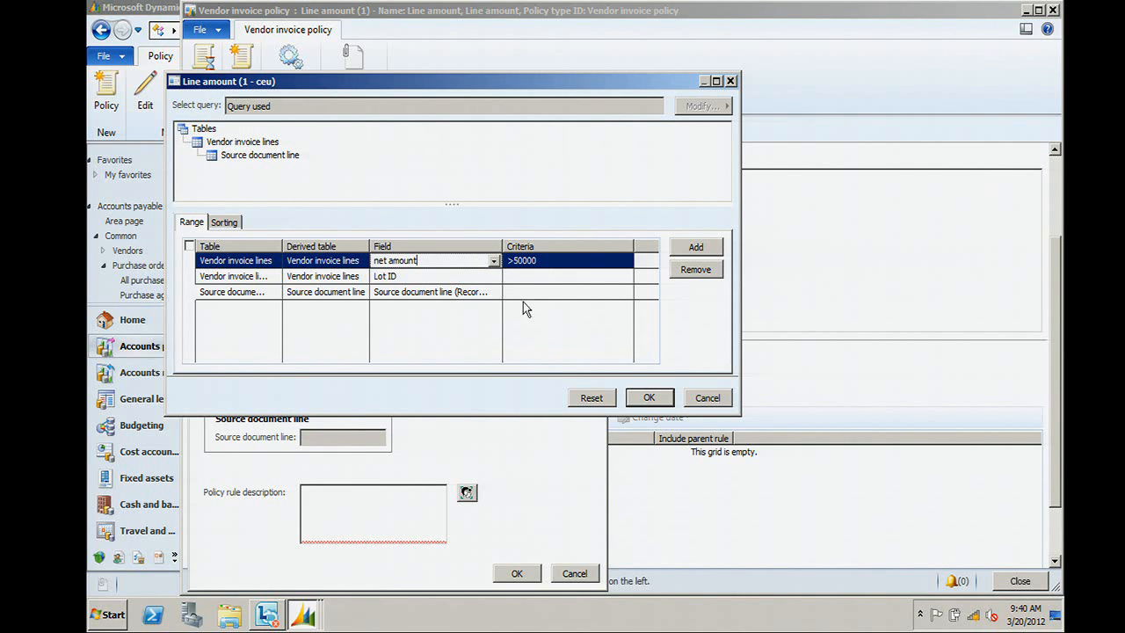
{"action": "left_click", "coordinate": [669, 402]}
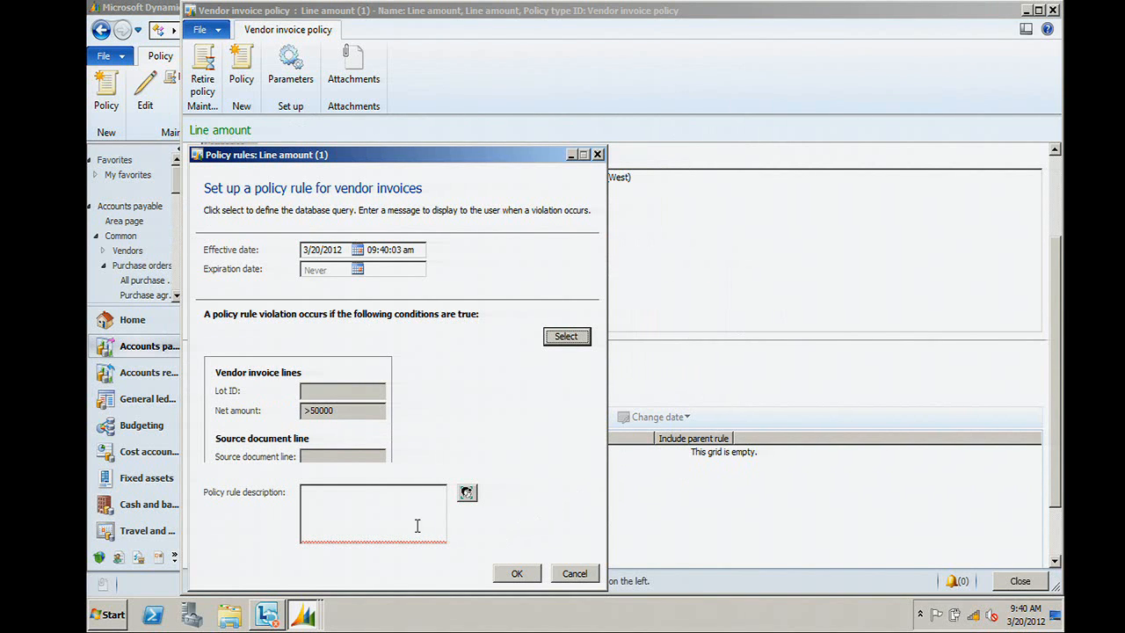
Step: Enter Invoice policy violated as the policy rule description, save the rule, and close the Line amount policy
{"action": "left_click", "coordinate": [392, 516]}
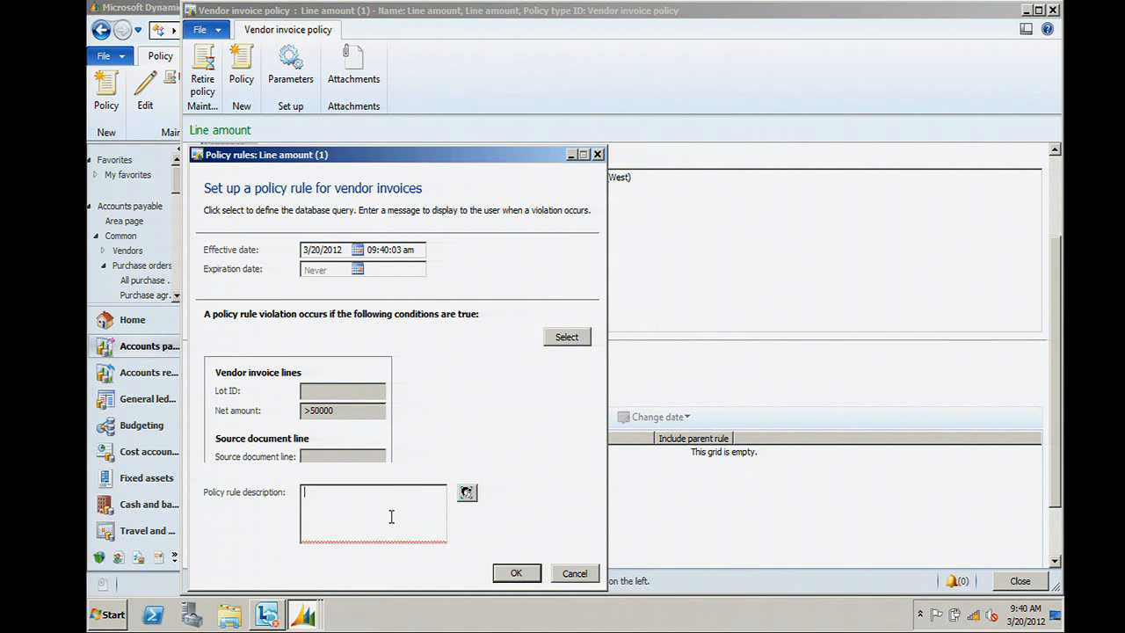
{"action": "type", "text": "Invoice policy violated"}
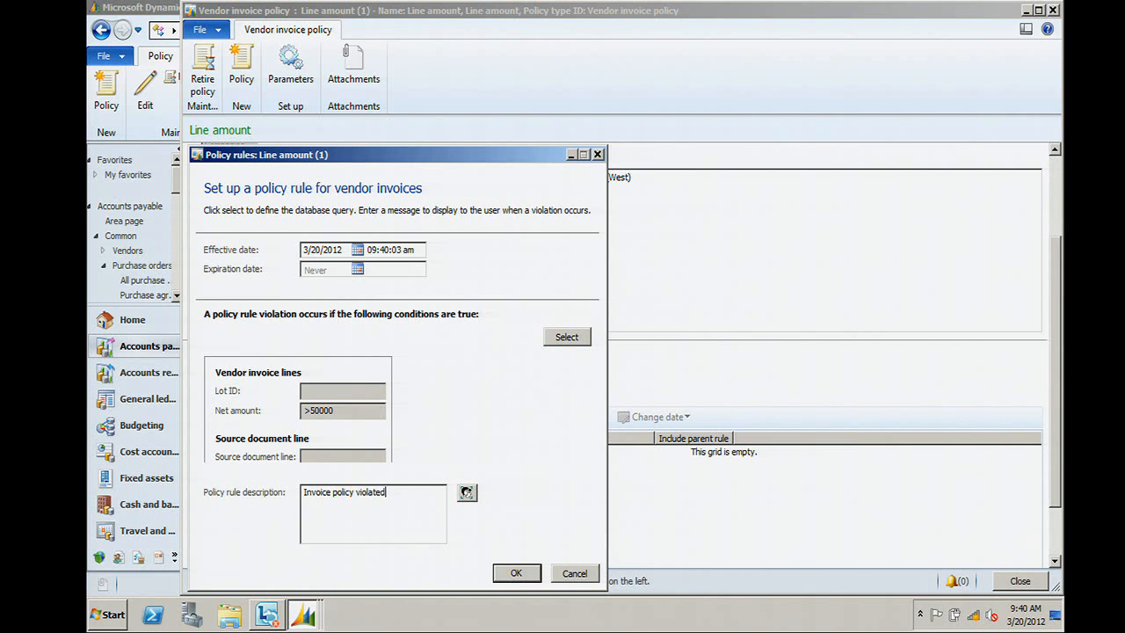
{"action": "left_click", "coordinate": [510, 573]}
{"action": "key", "text": "Return"}
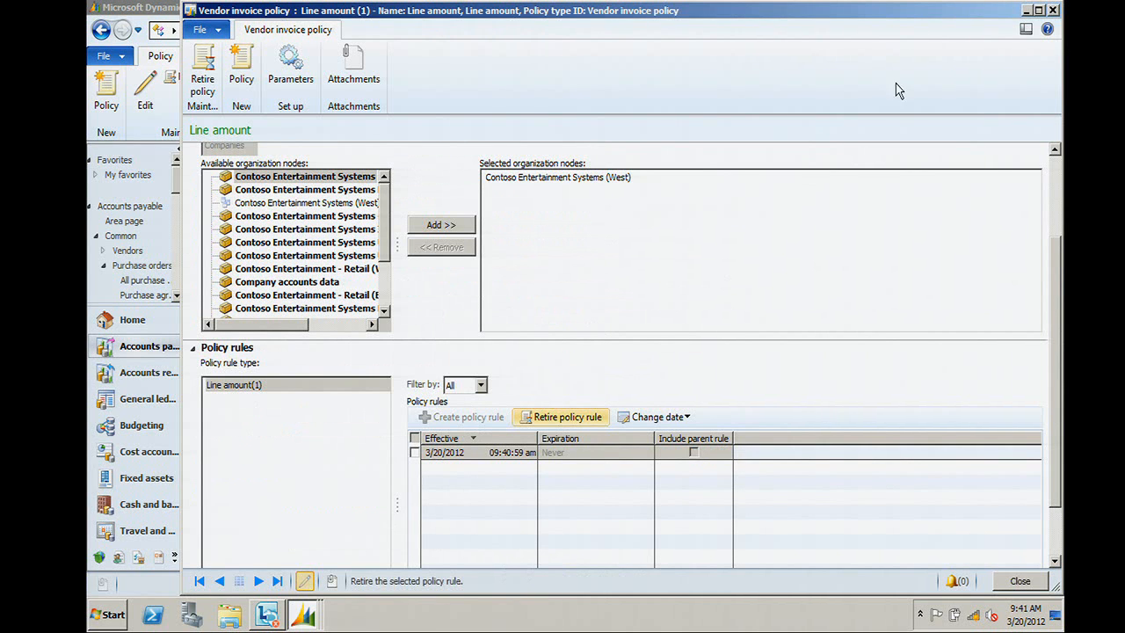
{"action": "left_click", "coordinate": [1054, 10]}
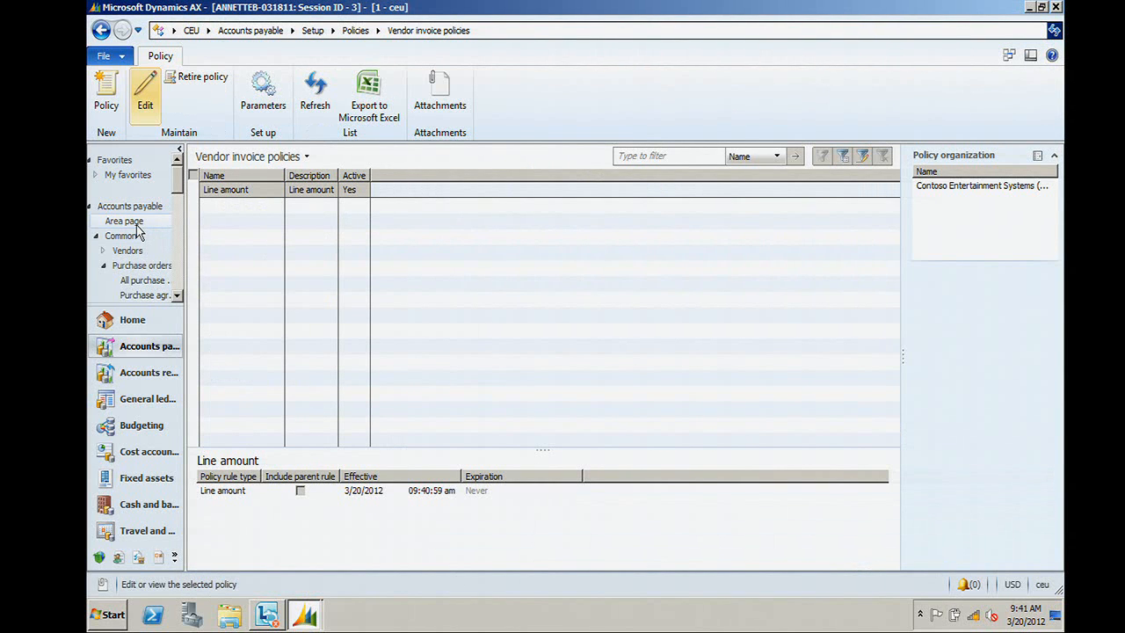
Step: Open the pending vendor invoices from the Accounts payable area page and start a new vendor invoice
{"action": "scroll", "coordinate": [137, 231], "scroll_direction": "down", "scroll_amount": 3}
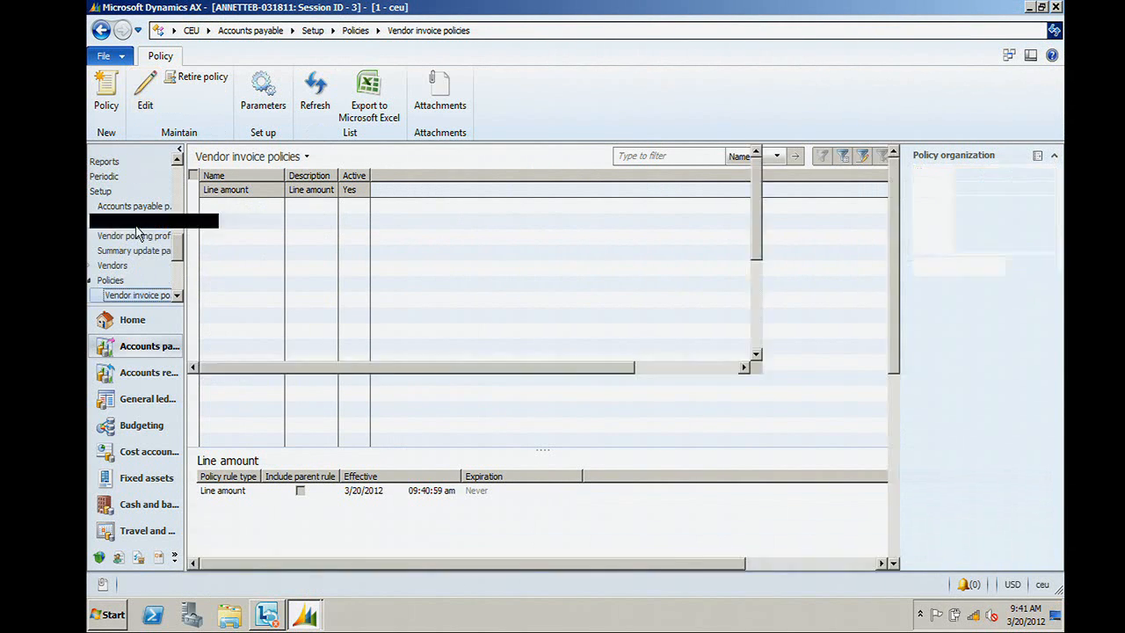
{"action": "left_click", "coordinate": [138, 221]}
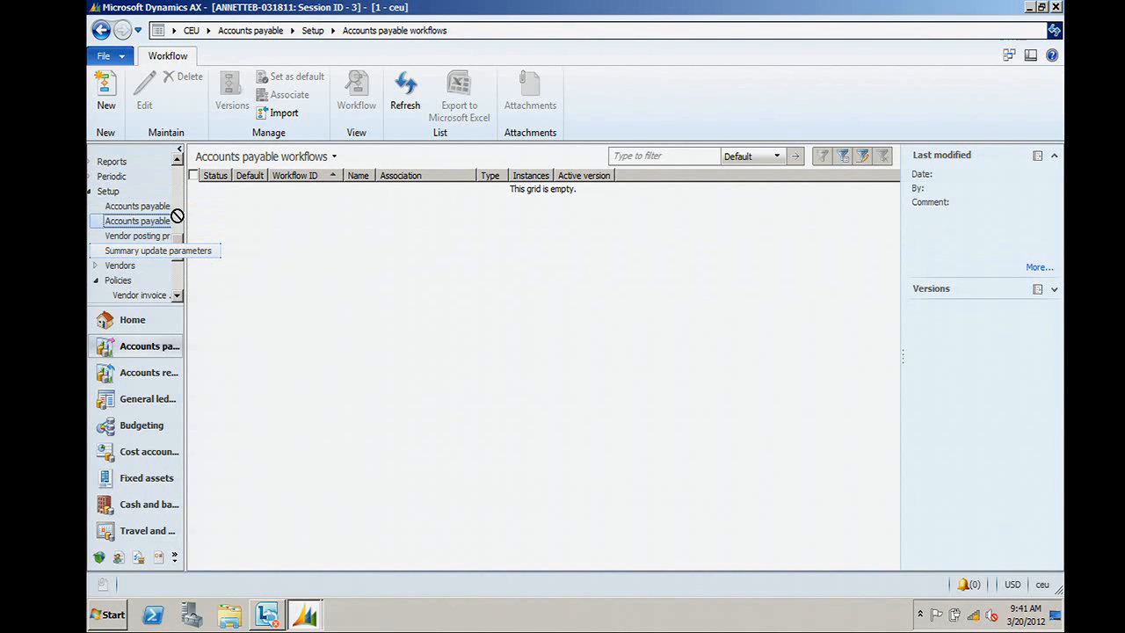
{"action": "scroll", "coordinate": [178, 242], "scroll_direction": "up", "scroll_amount": 5}
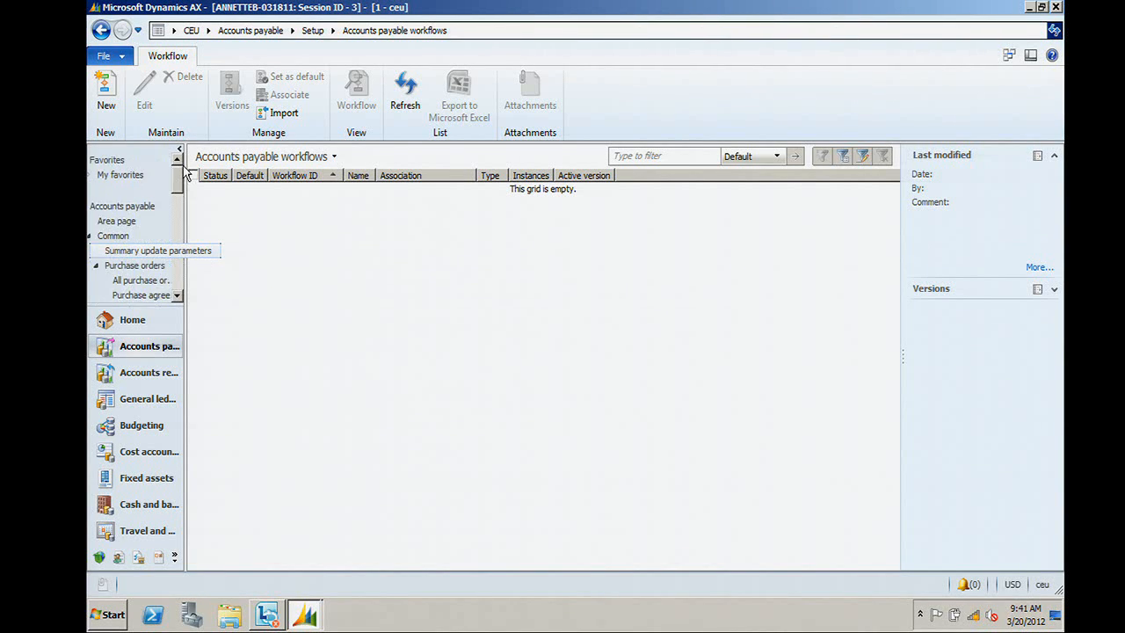
{"action": "left_click", "coordinate": [116, 222]}
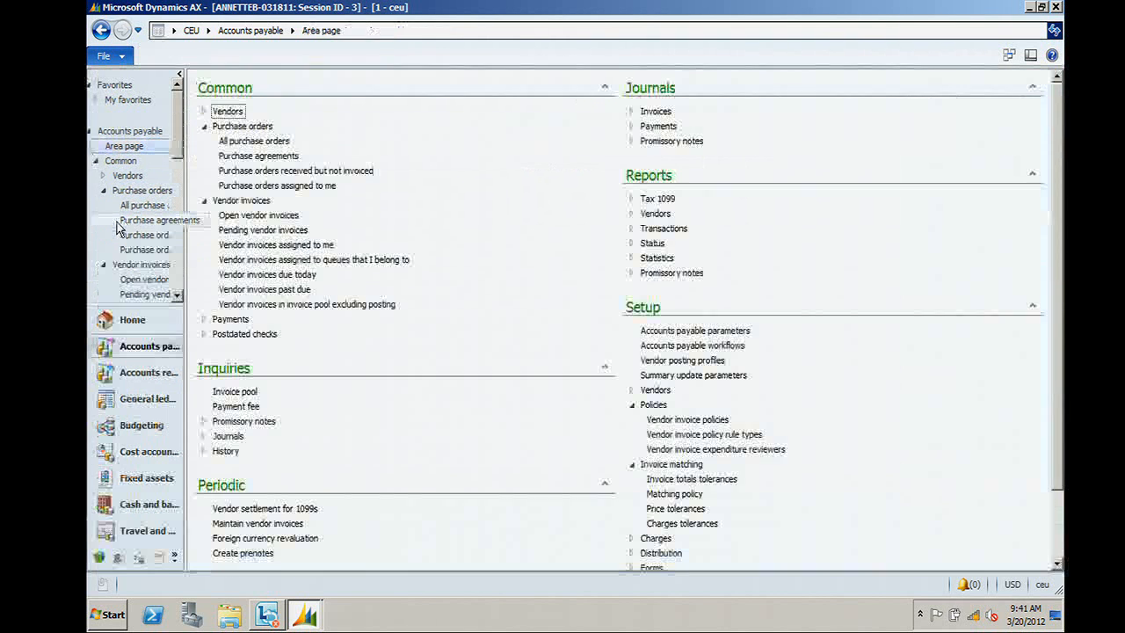
{"action": "left_click", "coordinate": [278, 229]}
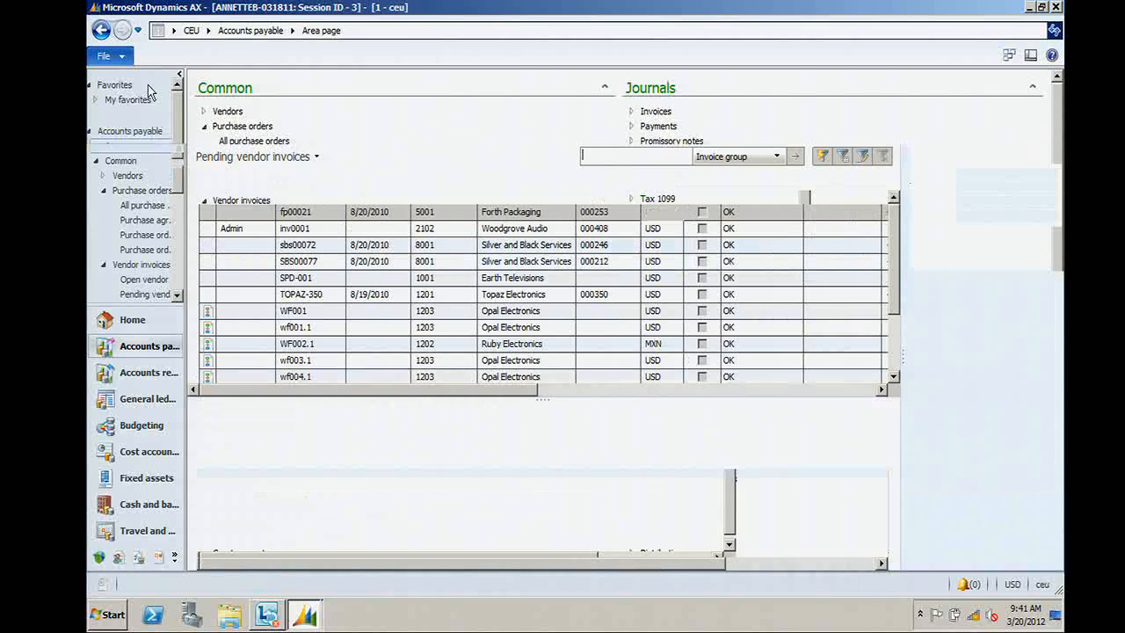
{"action": "left_click", "coordinate": [118, 90]}
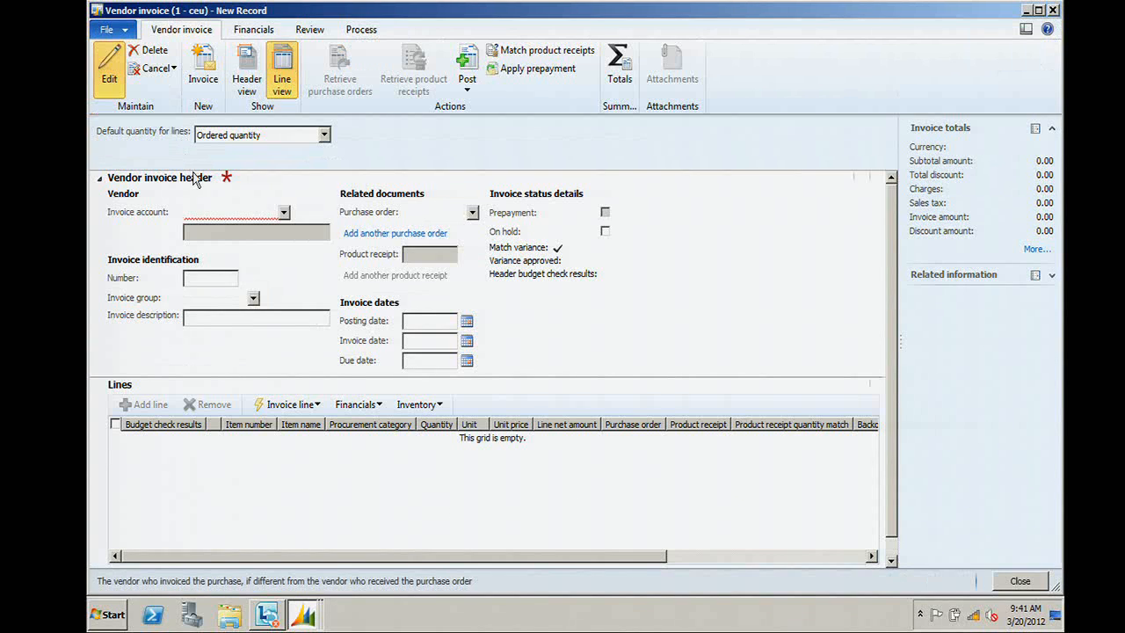
Step: Enter the Earth Televisions vendor account and the invoice number 0001 in the vendor invoice header
{"action": "type", "text": "1001"}
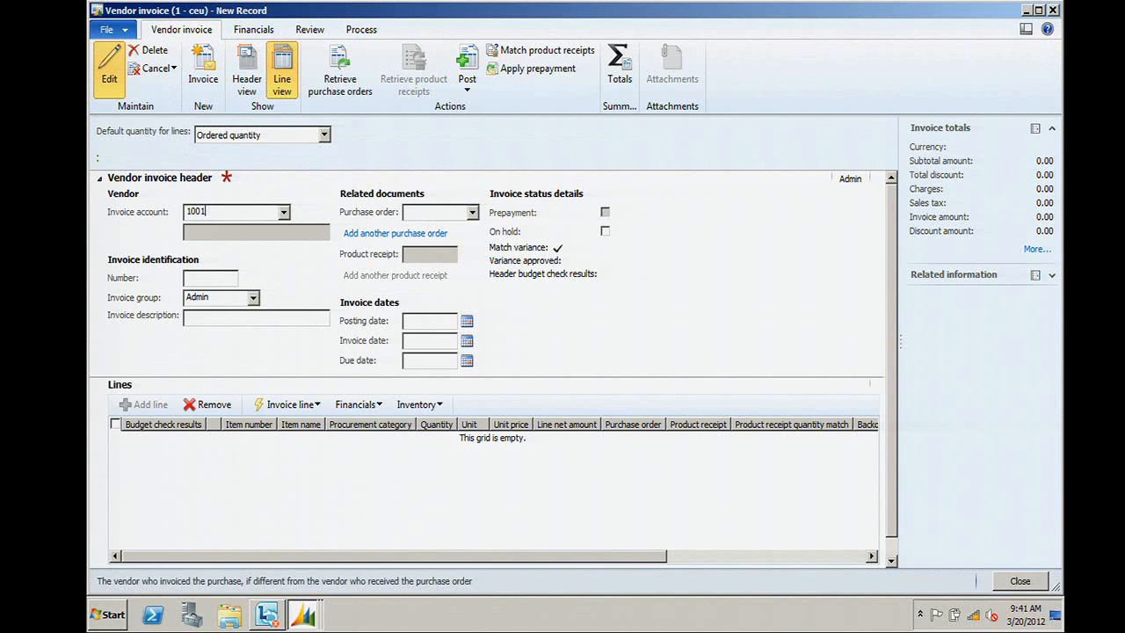
{"action": "key", "text": "Tab"}
{"action": "type", "text": "0001"}
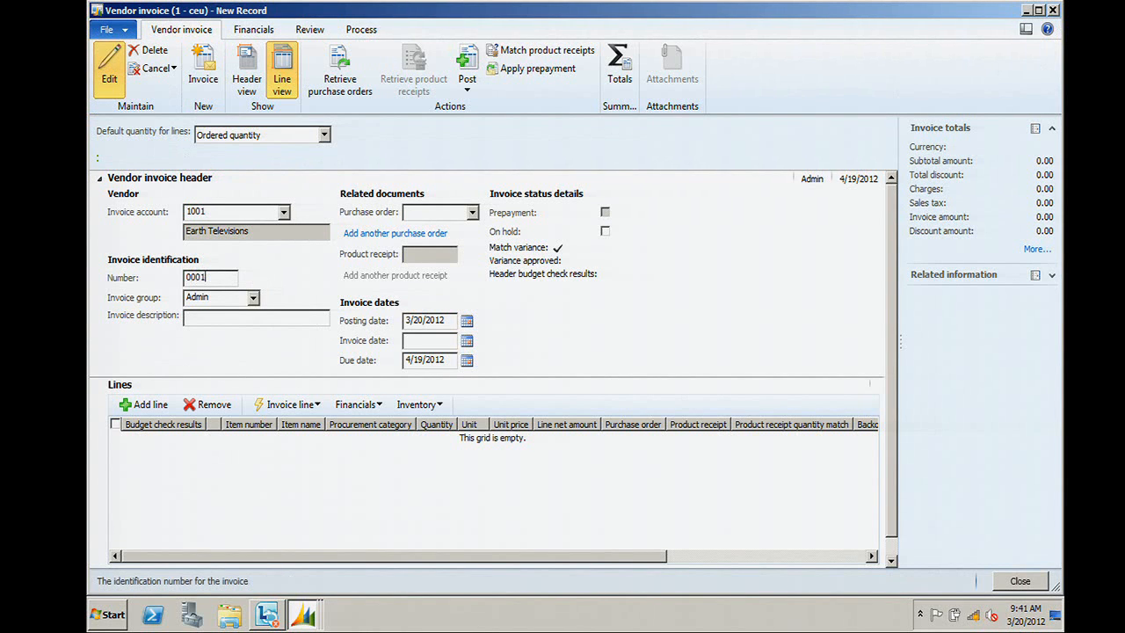
Step: Add an invoice line for the item Consulting with a unit price of 51000.00
{"action": "left_click", "coordinate": [166, 409]}
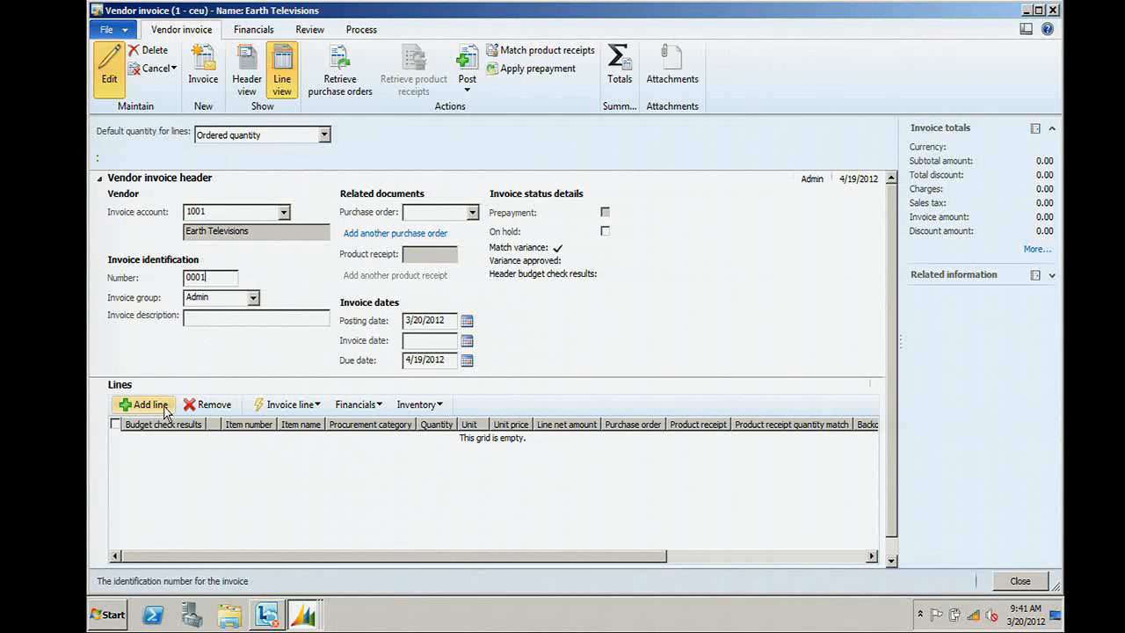
{"action": "type", "text": "Consulting"}
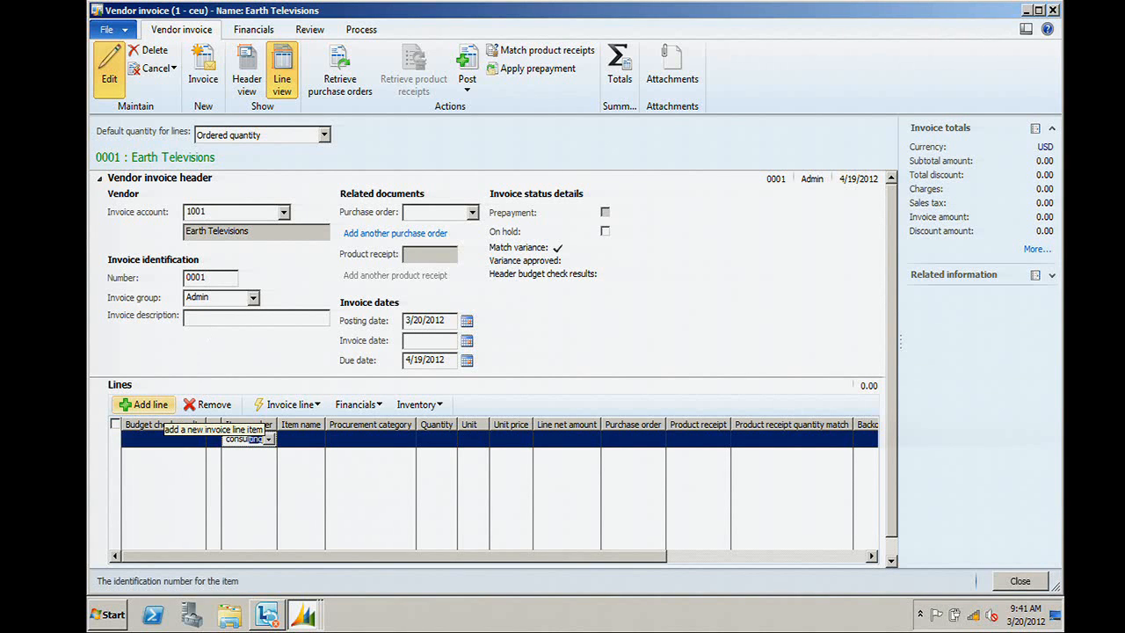
{"action": "key", "text": "Tab"}
{"action": "key", "text": "Tab"}
{"action": "key", "text": "Tab"}
{"action": "key", "text": "Tab"}
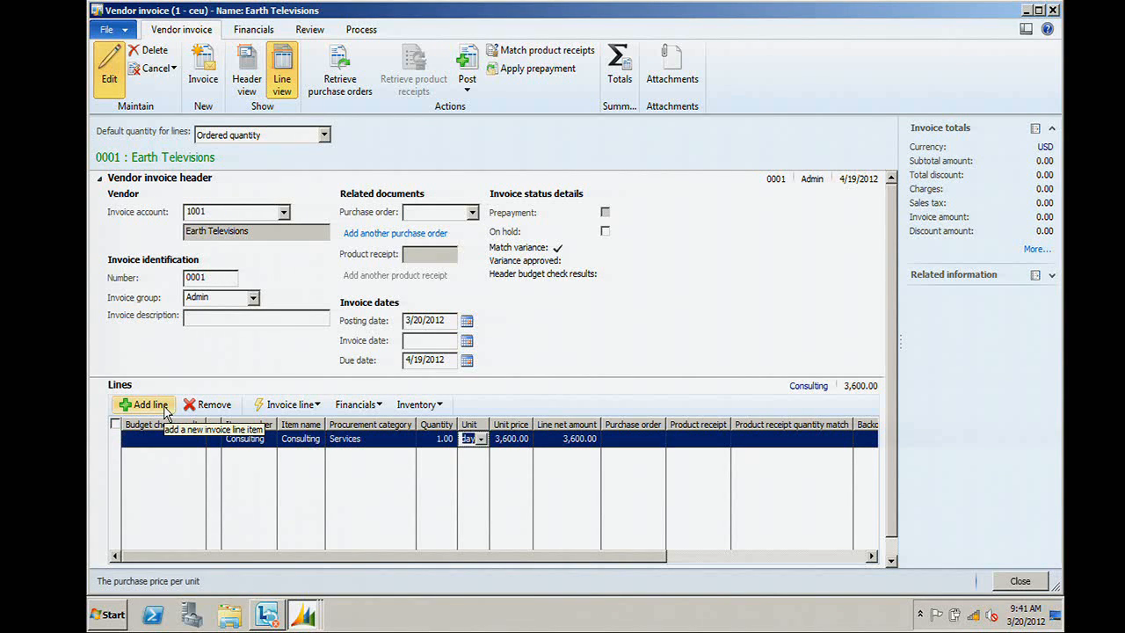
{"action": "type", "text": "51000.00"}
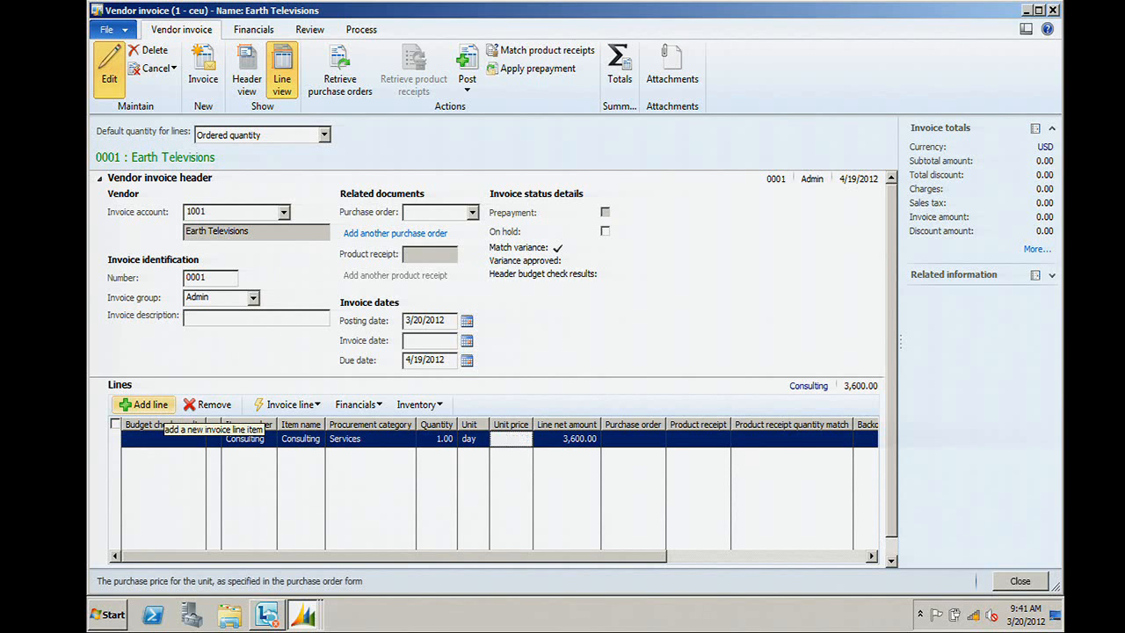
{"action": "key", "text": "Tab"}
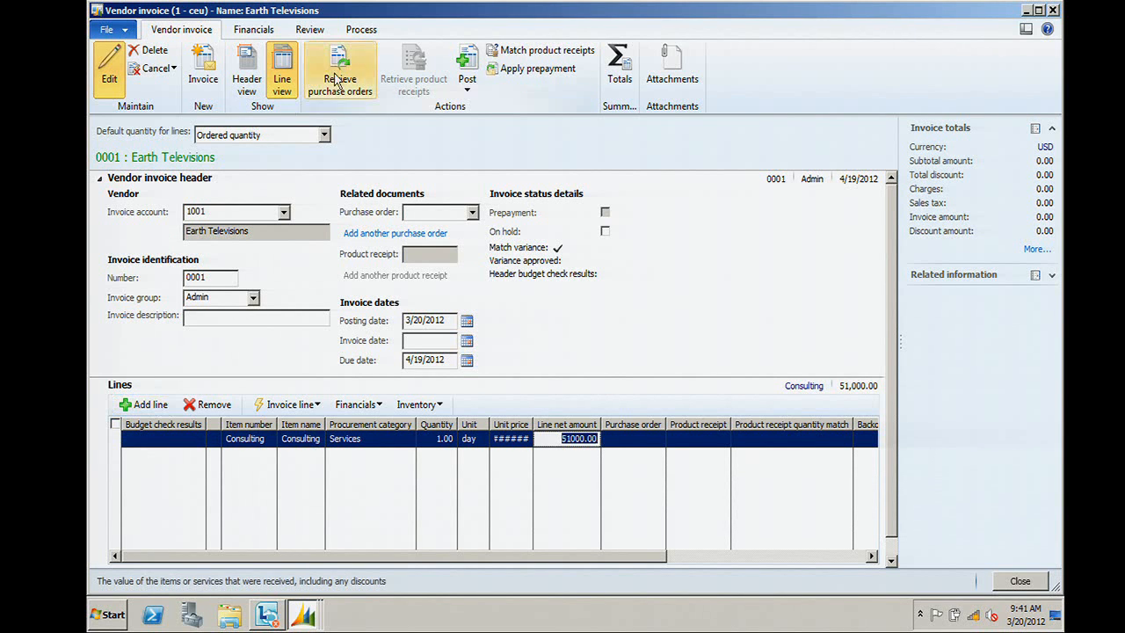
Step: Try to post vendor invoice 0001 and read the first entry in the posting log
{"action": "left_click", "coordinate": [466, 84]}
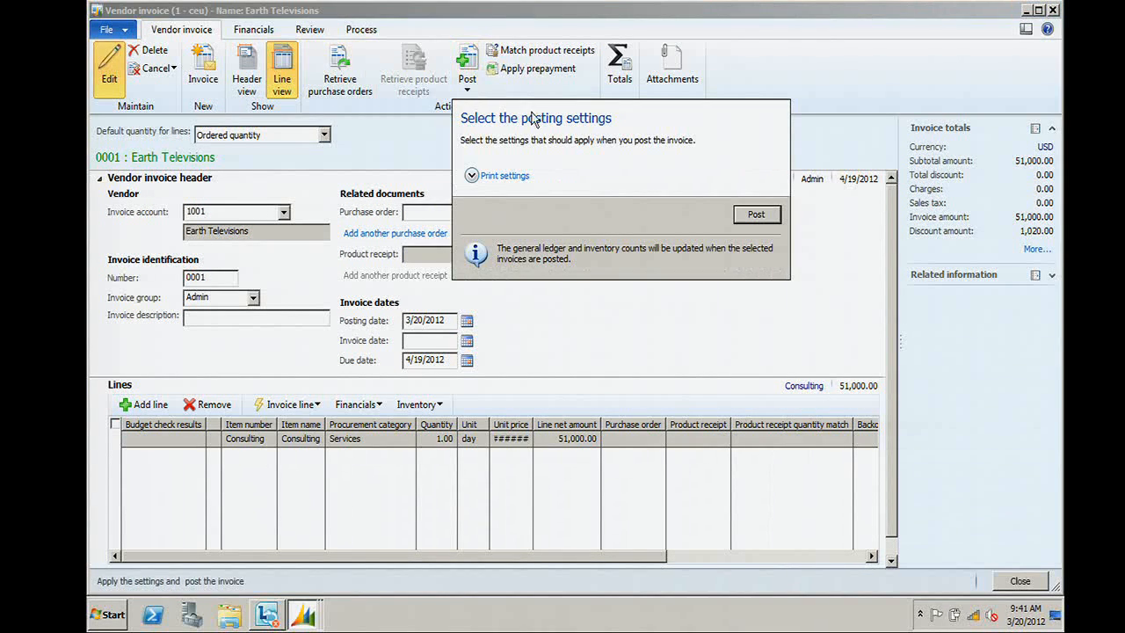
{"action": "left_click", "coordinate": [761, 219]}
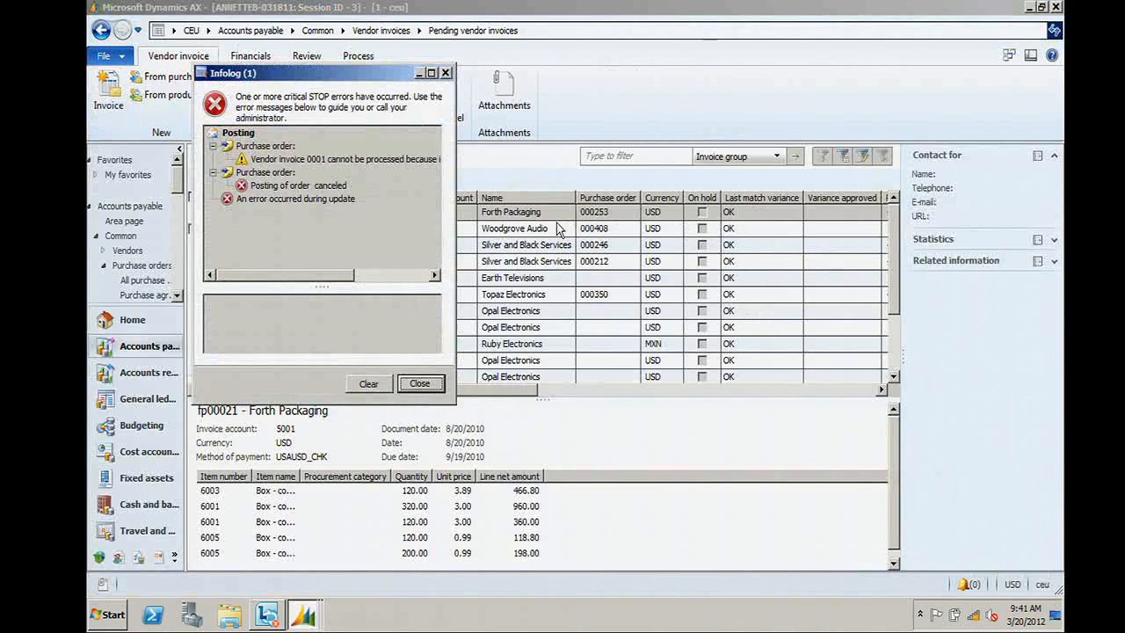
{"action": "left_click", "coordinate": [401, 167]}
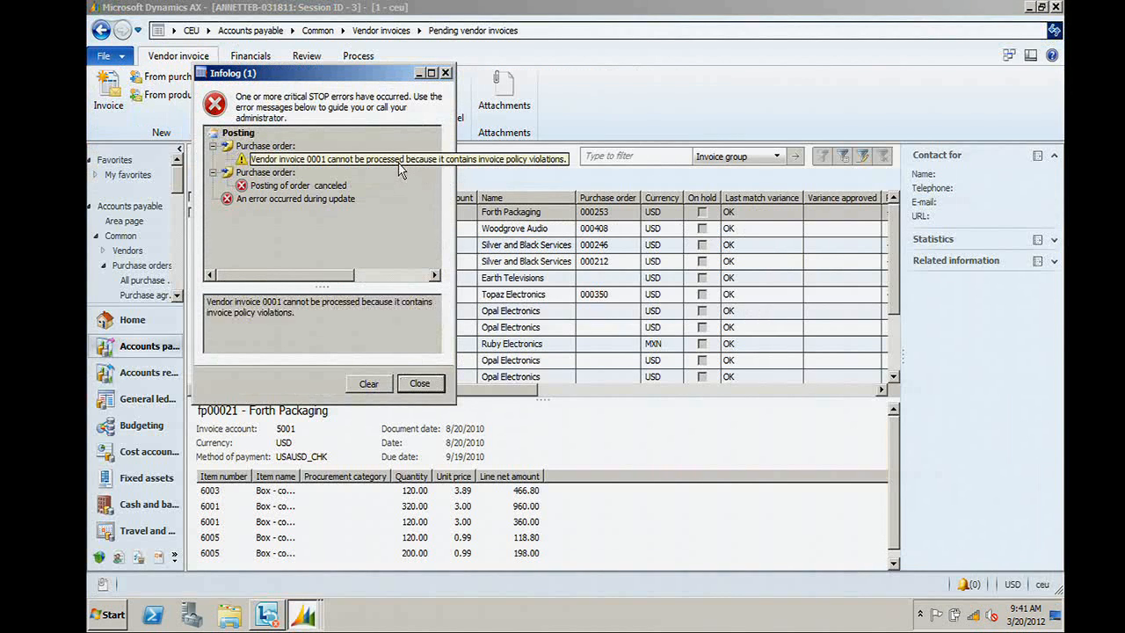
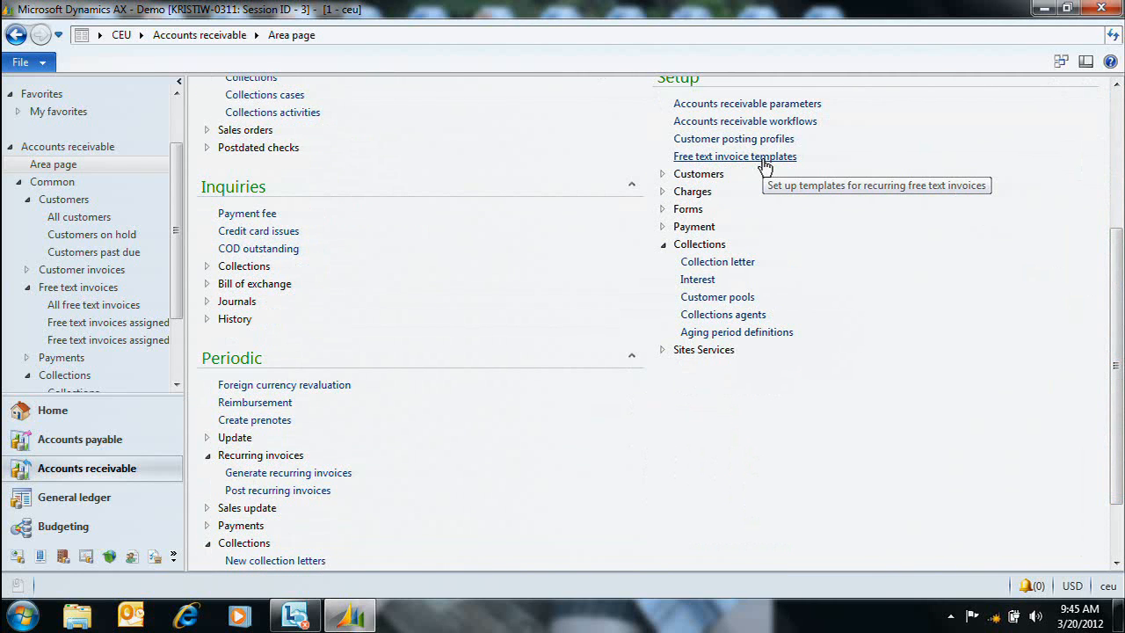
Step: Open the free text invoice templates in the Accounts receivable setup
{"action": "left_click", "coordinate": [763, 160]}
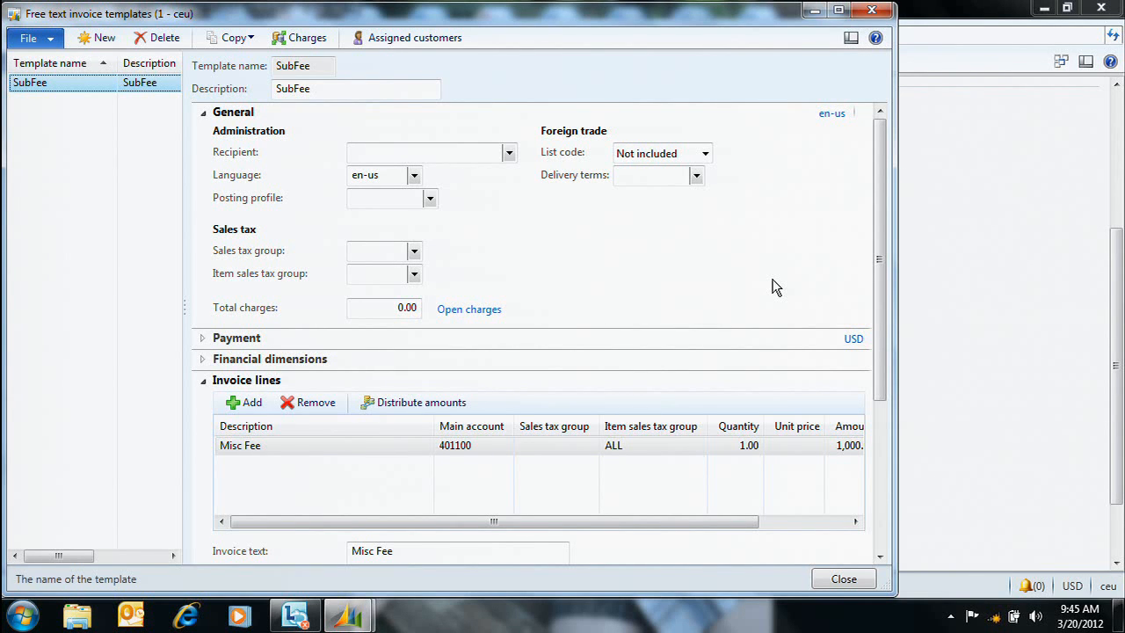
Step: Create a free text invoice template named MagFee with the description Magazine Fee
{"action": "left_click", "coordinate": [98, 37]}
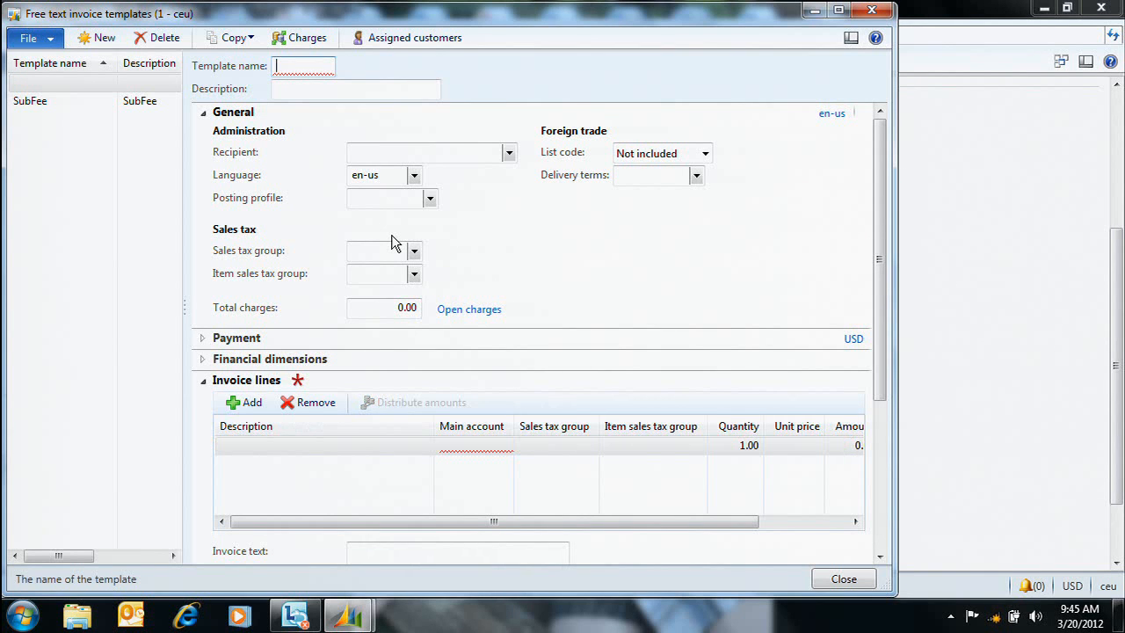
{"action": "type", "text": "MagFee"}
{"action": "key", "text": "Tab"}
{"action": "type", "text": "Magad"}
{"action": "key", "text": "BackSpace"}
{"action": "type", "text": "zine Fee"}
{"action": "key", "text": "Tab"}
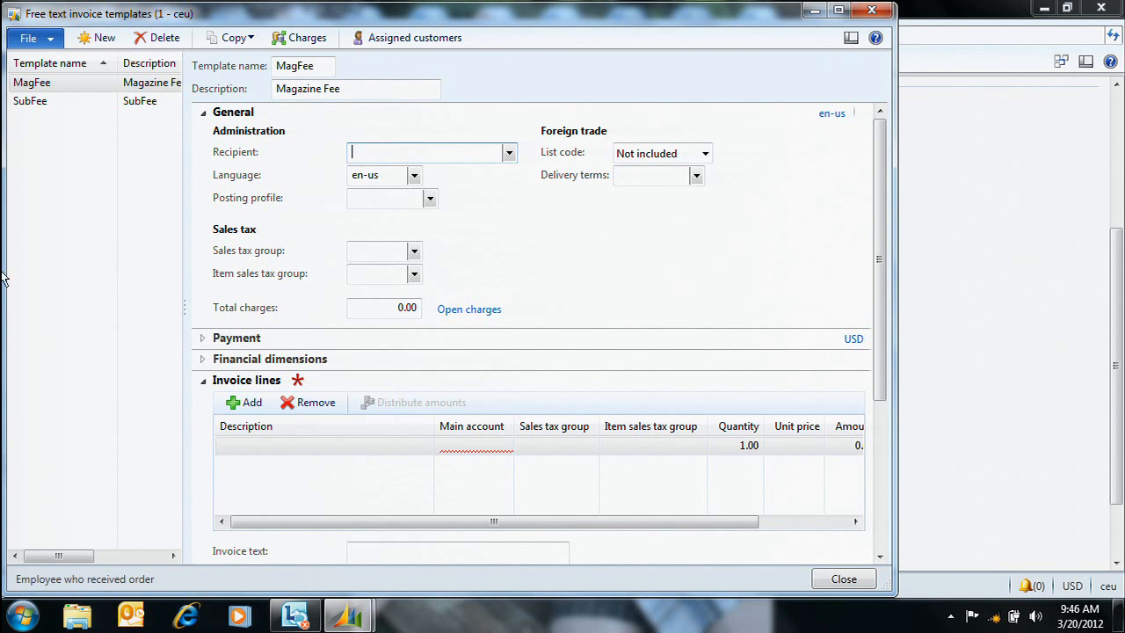
Step: Examine the payment and financial dimension settings of the MagFee template
{"action": "left_click", "coordinate": [201, 341]}
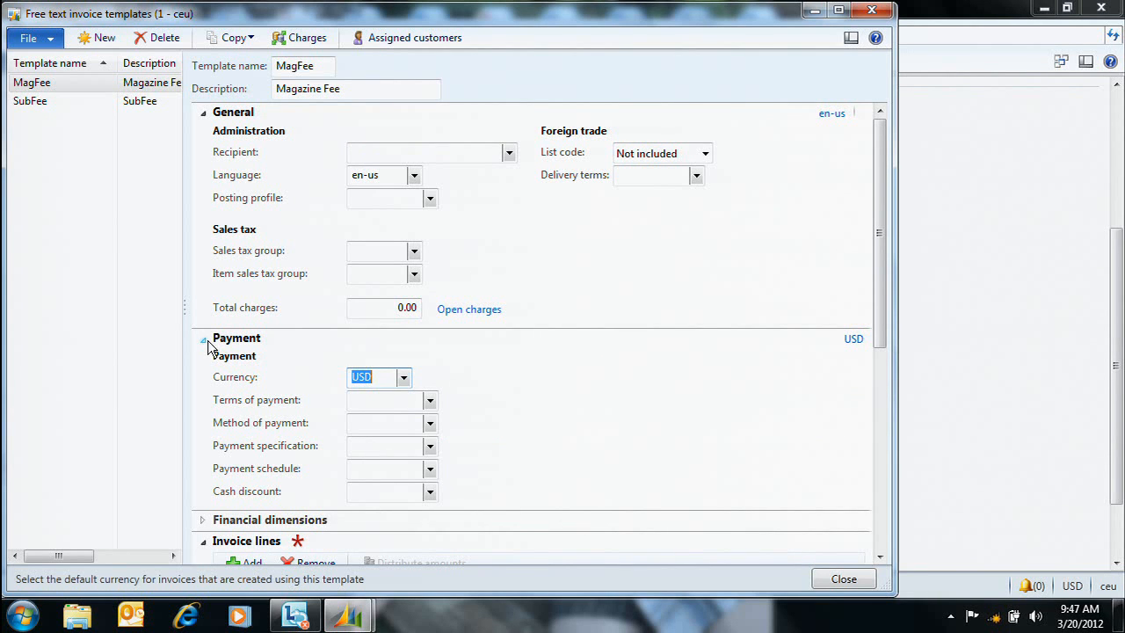
{"action": "left_click", "coordinate": [203, 340]}
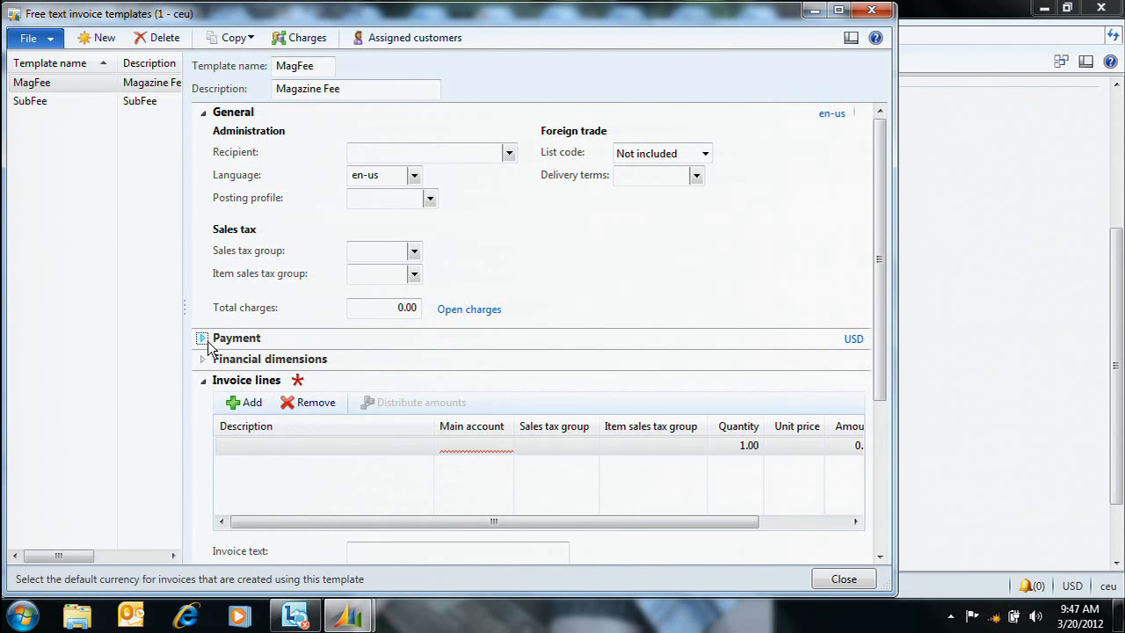
{"action": "left_click", "coordinate": [204, 360]}
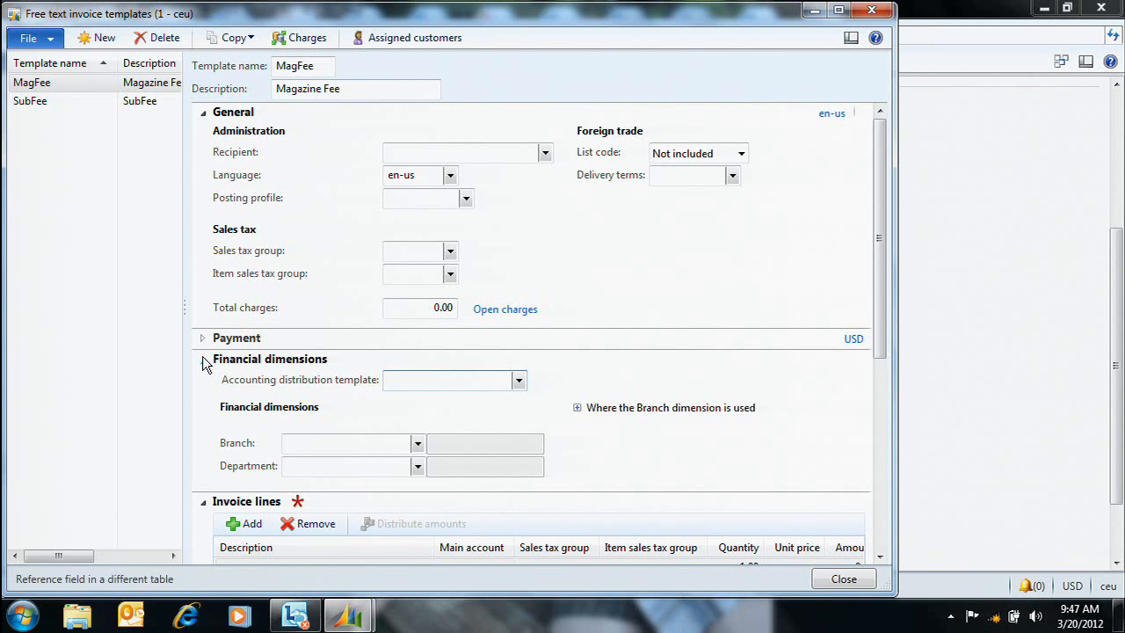
{"action": "left_click", "coordinate": [203, 361]}
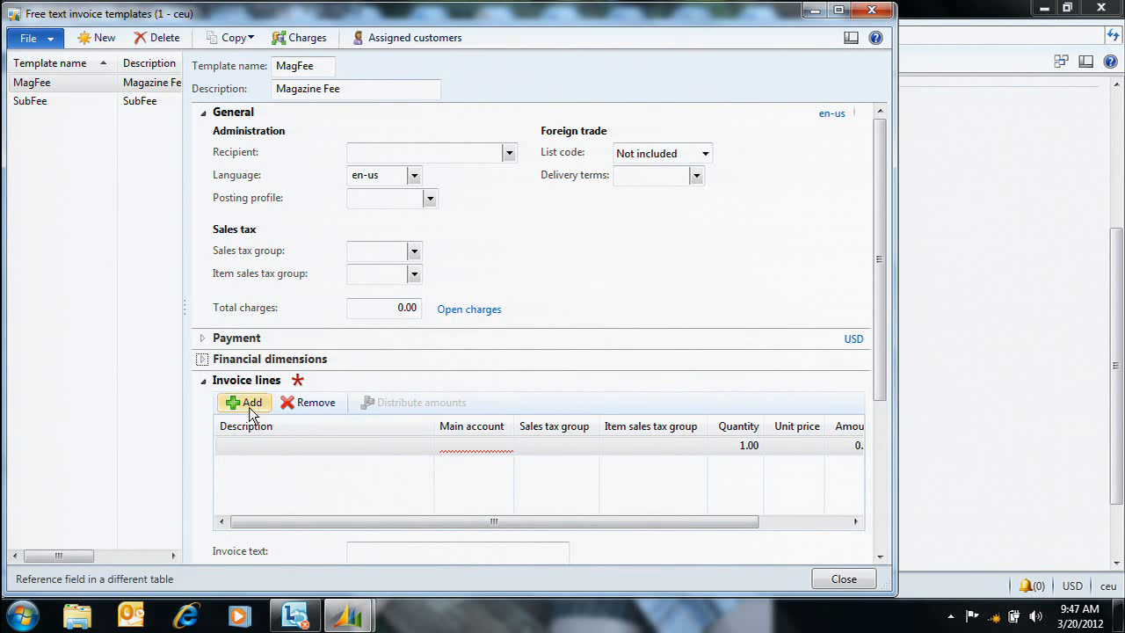
Step: Fill in the template's invoice line with the description Magazine and main account 401200
{"action": "left_click", "coordinate": [346, 446]}
{"action": "type", "text": "Magazine"}
{"action": "key", "text": "Tab"}
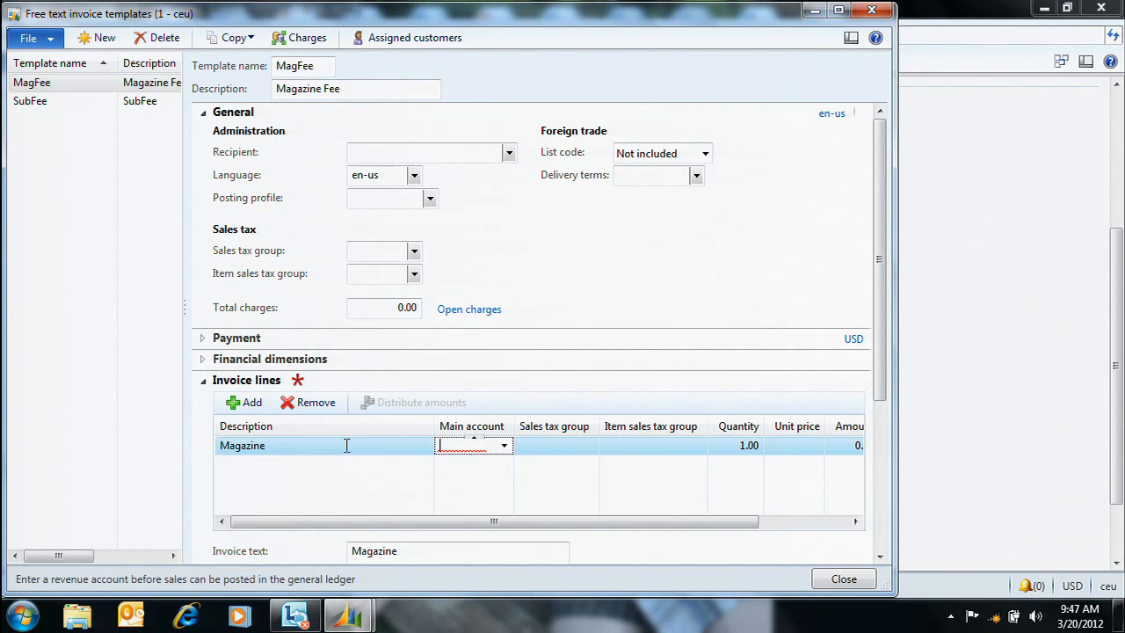
{"action": "type", "text": "401200"}
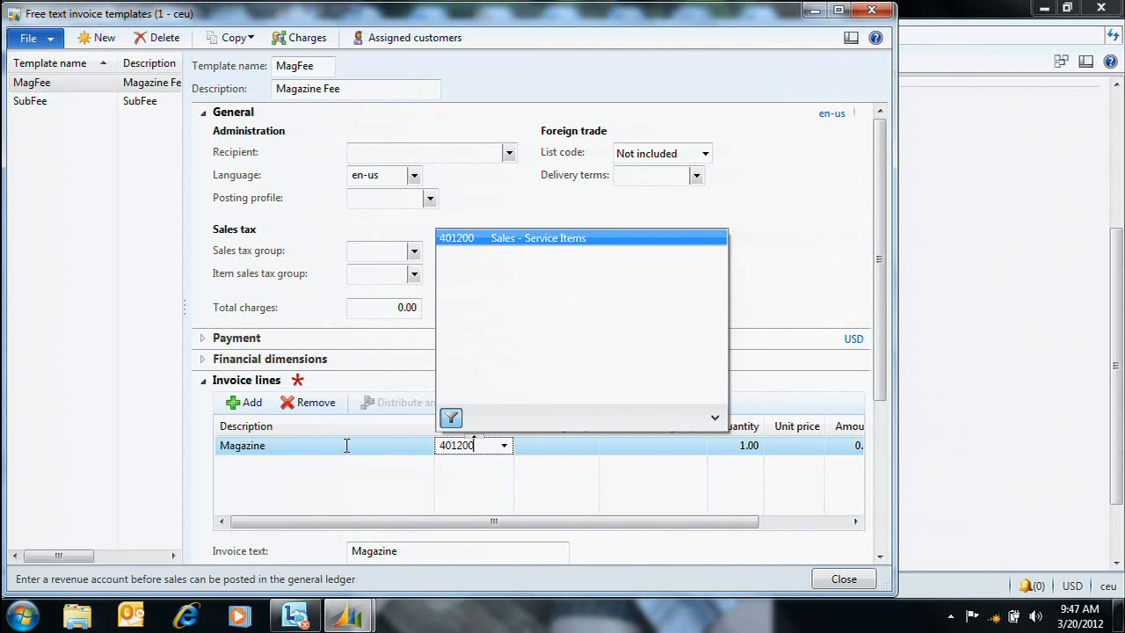
{"action": "key", "text": "Return"}
{"action": "key", "text": "Tab"}
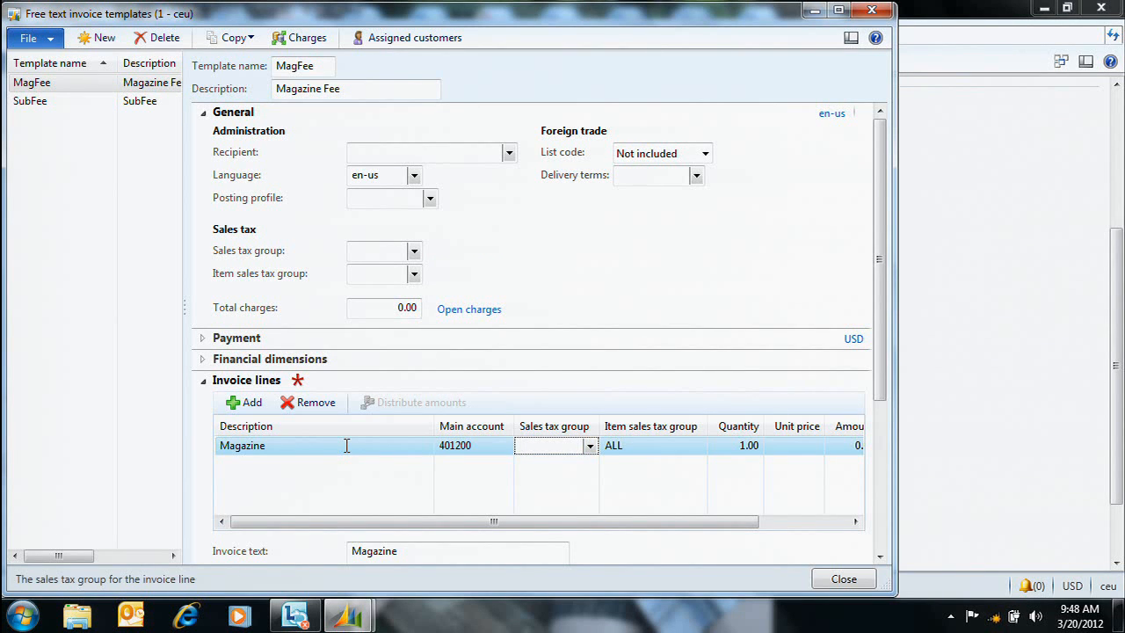
Step: Clear the Magazine line's item sales tax group, set its amount to 15, and close the templates form
{"action": "key", "text": "Tab"}
{"action": "key", "text": "Delete"}
{"action": "key", "text": "Tab"}
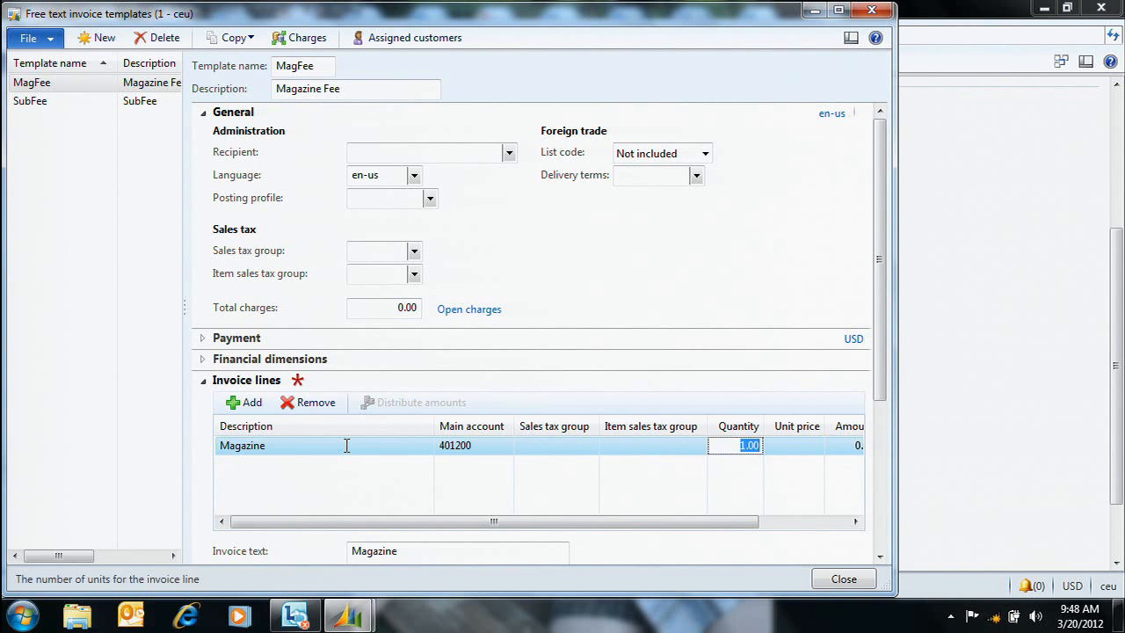
{"action": "key", "text": "Tab"}
{"action": "key", "text": "Tab"}
{"action": "type", "text": "15"}
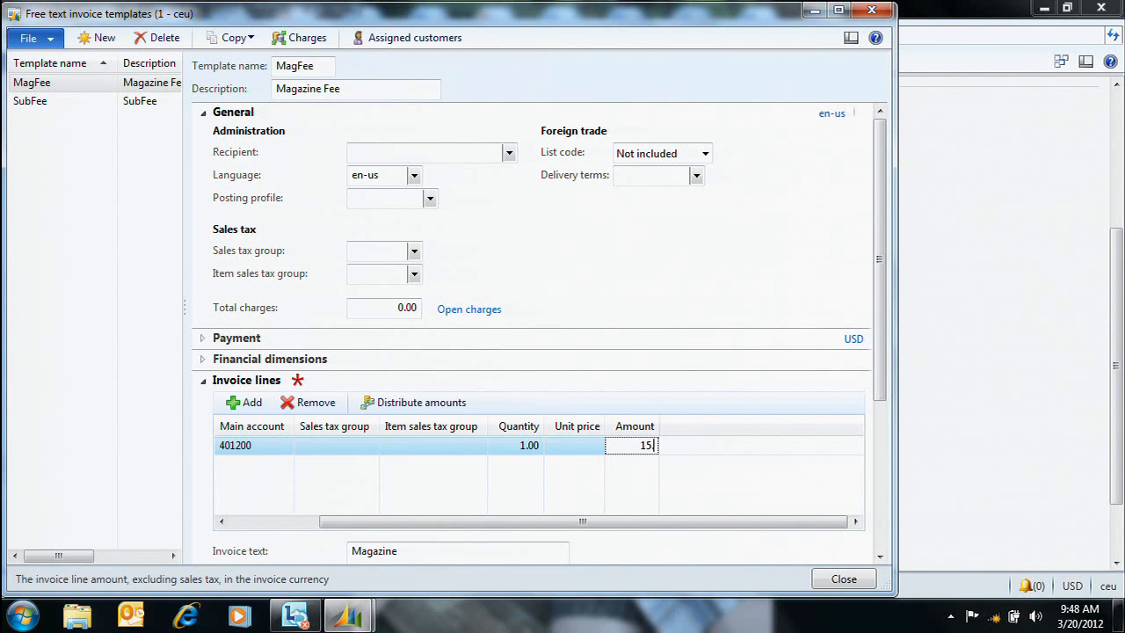
{"action": "key", "text": "Tab"}
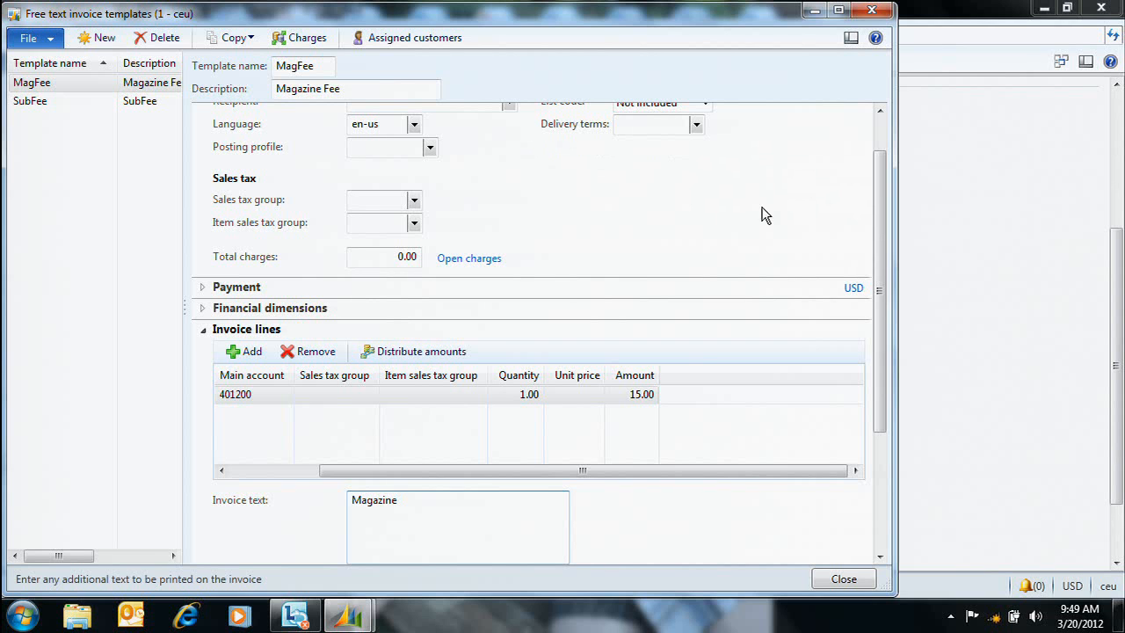
{"action": "left_click", "coordinate": [844, 580]}
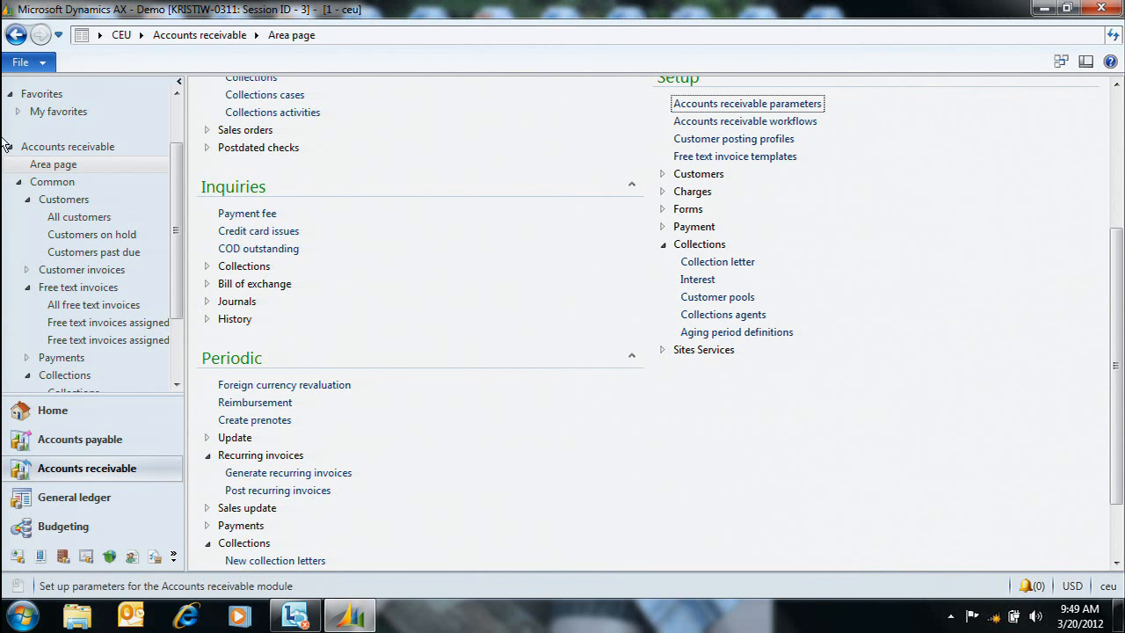
Step: Sort all customers by customer account and open the recurring invoices setup for Forest Wholesales
{"action": "left_click_drag", "start_coordinate": [1120, 406], "coordinate": [1119, 255]}
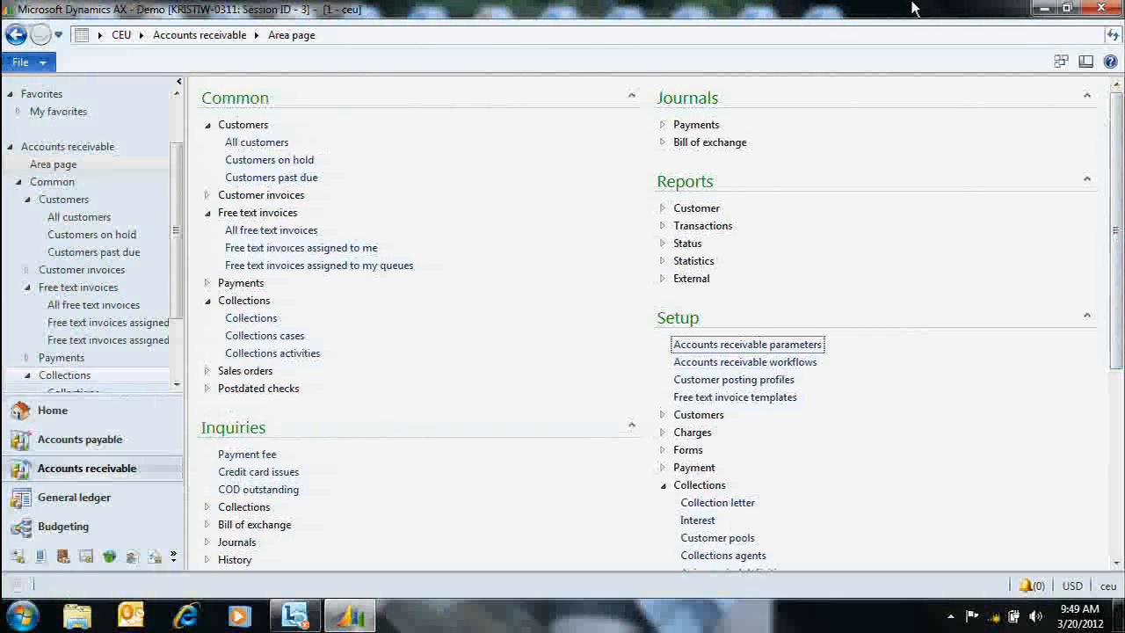
{"action": "left_click", "coordinate": [266, 143]}
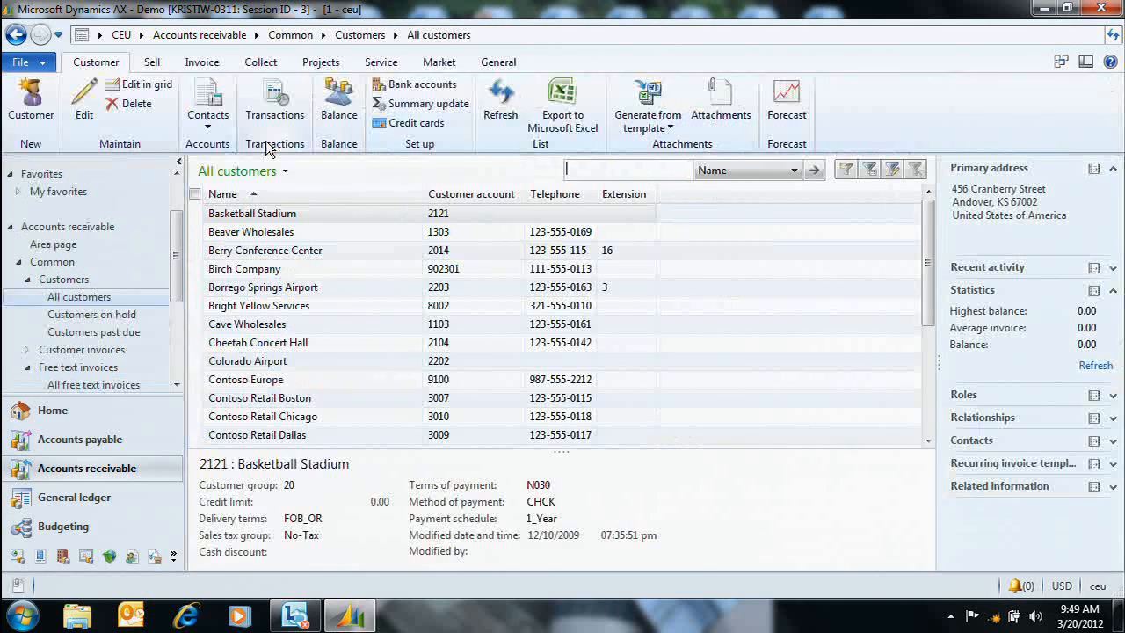
{"action": "left_click", "coordinate": [471, 193]}
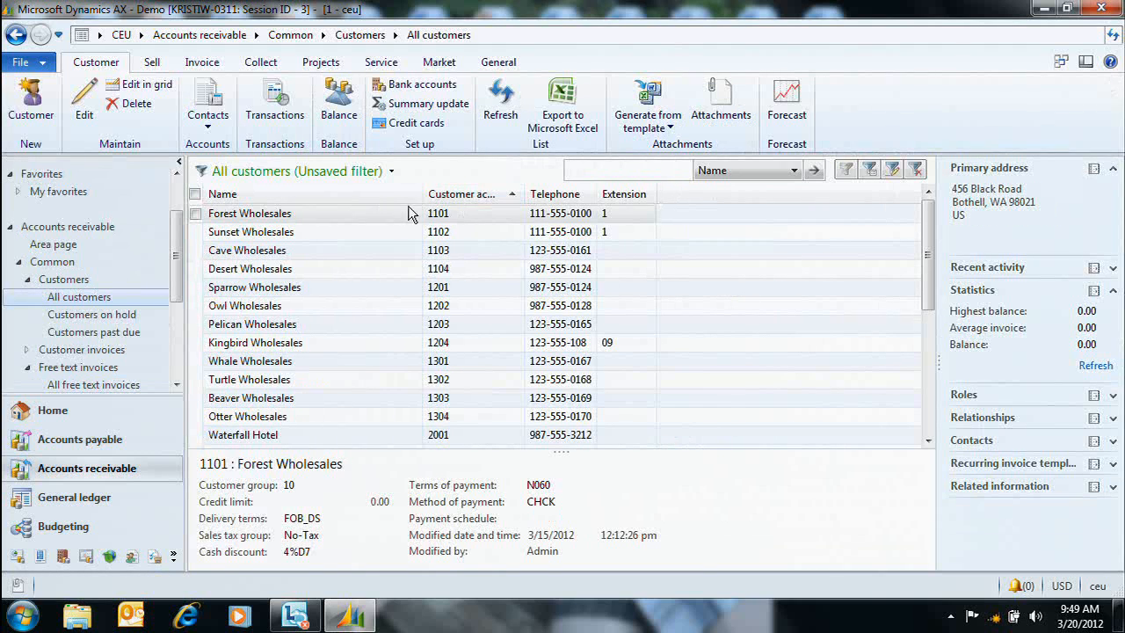
{"action": "left_click", "coordinate": [332, 219]}
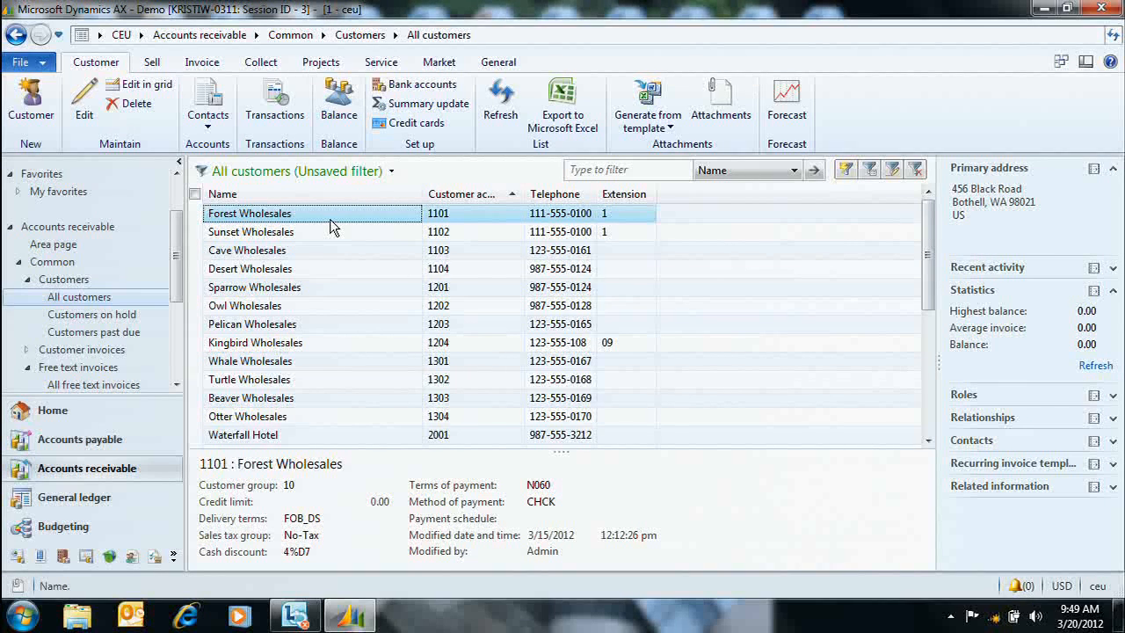
{"action": "left_click", "coordinate": [211, 67]}
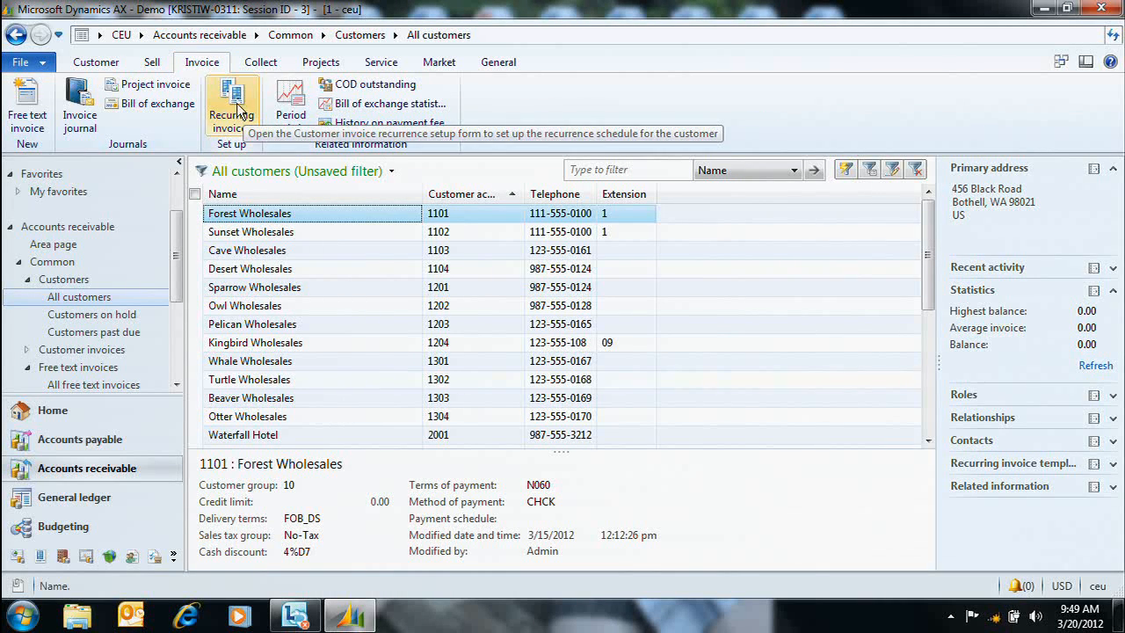
{"action": "left_click", "coordinate": [233, 102]}
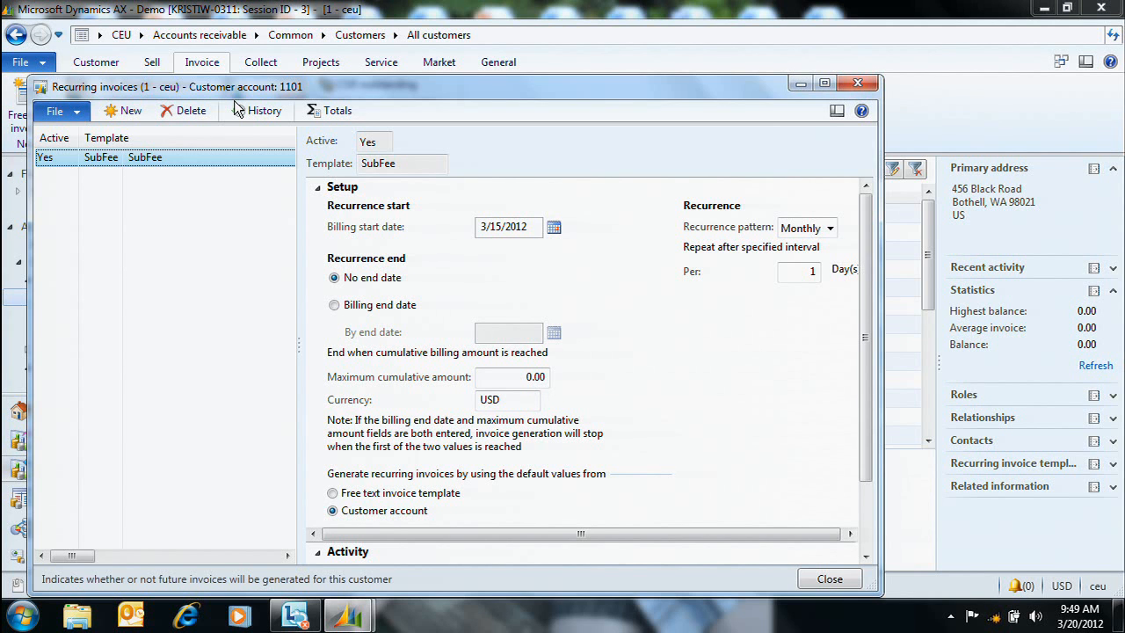
Step: Add a recurring invoice for Forest Wholesales using the MagFee template with billing start date 3/20/2012
{"action": "left_click", "coordinate": [123, 111]}
{"action": "left_click", "coordinate": [439, 165]}
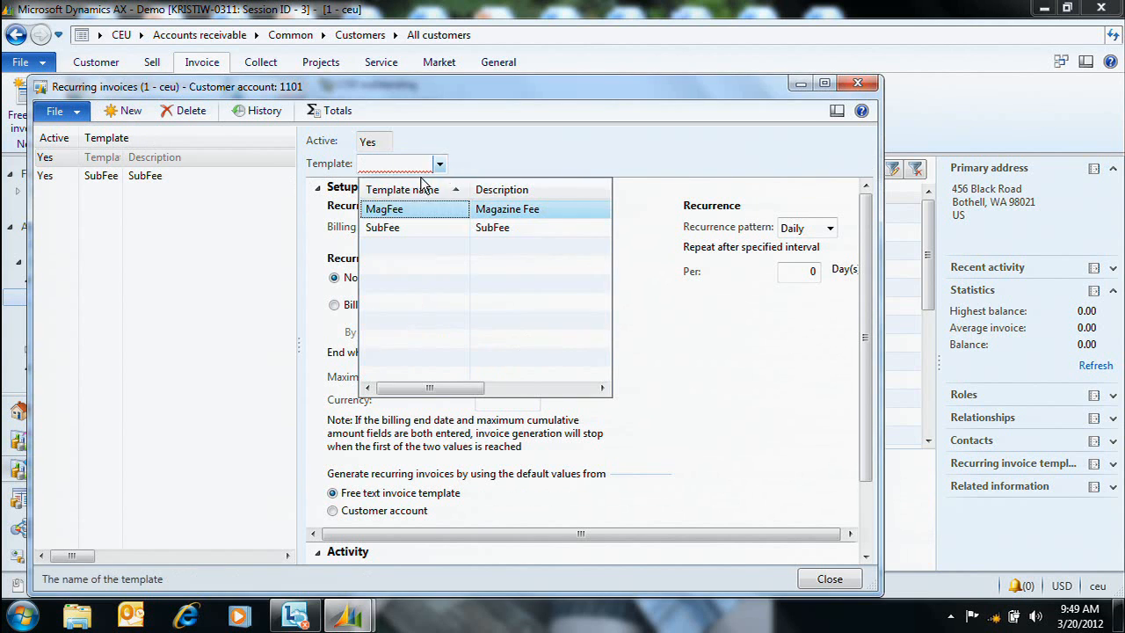
{"action": "left_click", "coordinate": [424, 208]}
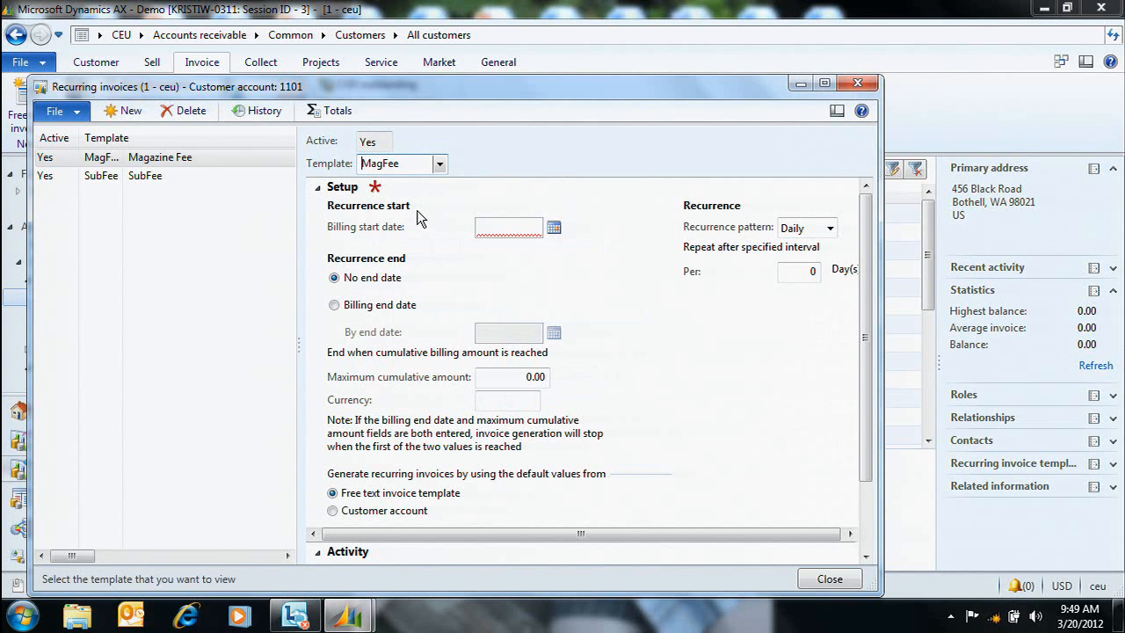
{"action": "key", "text": "Tab"}
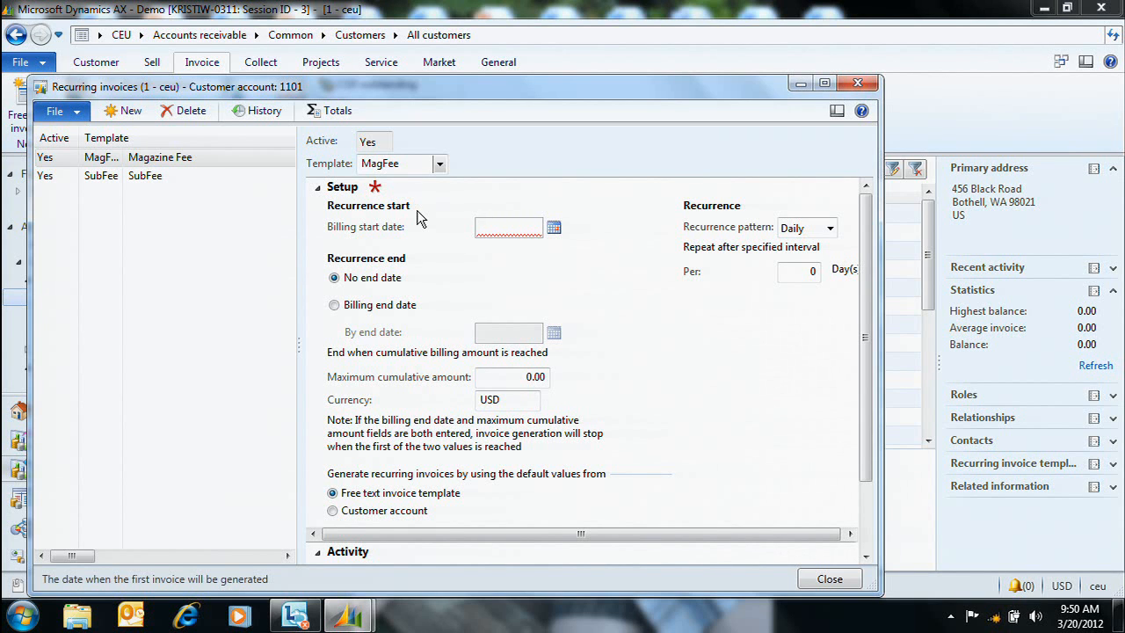
{"action": "type", "text": "t"}
{"action": "key", "text": "Tab"}
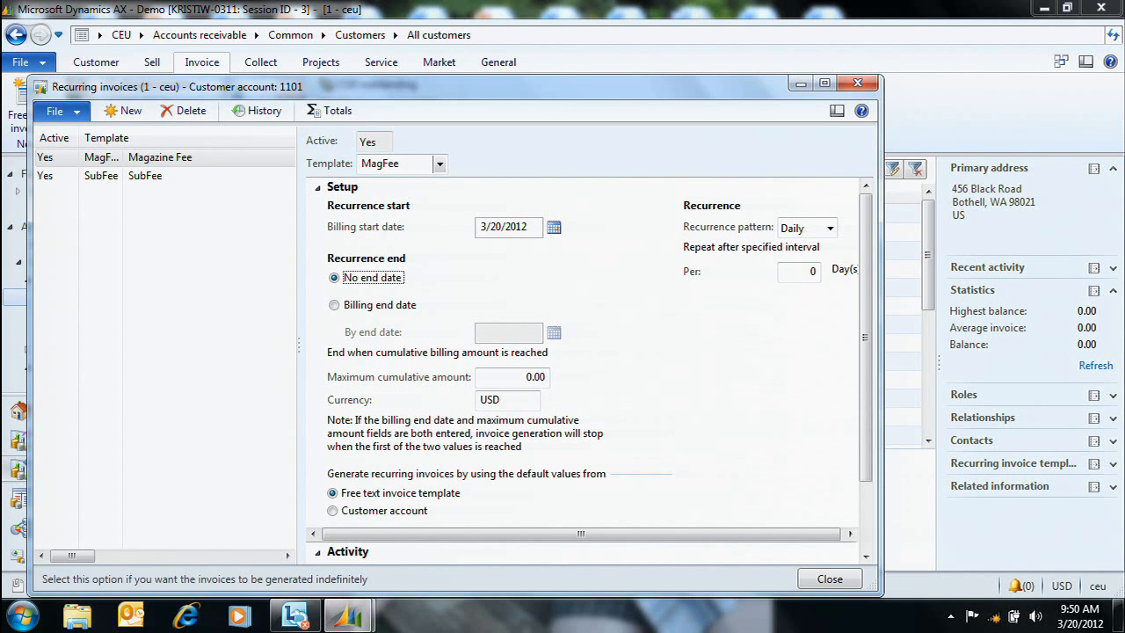
Step: Set the MagFee recurrence pattern to Monthly, repeating every 1 month
{"action": "left_click", "coordinate": [829, 230]}
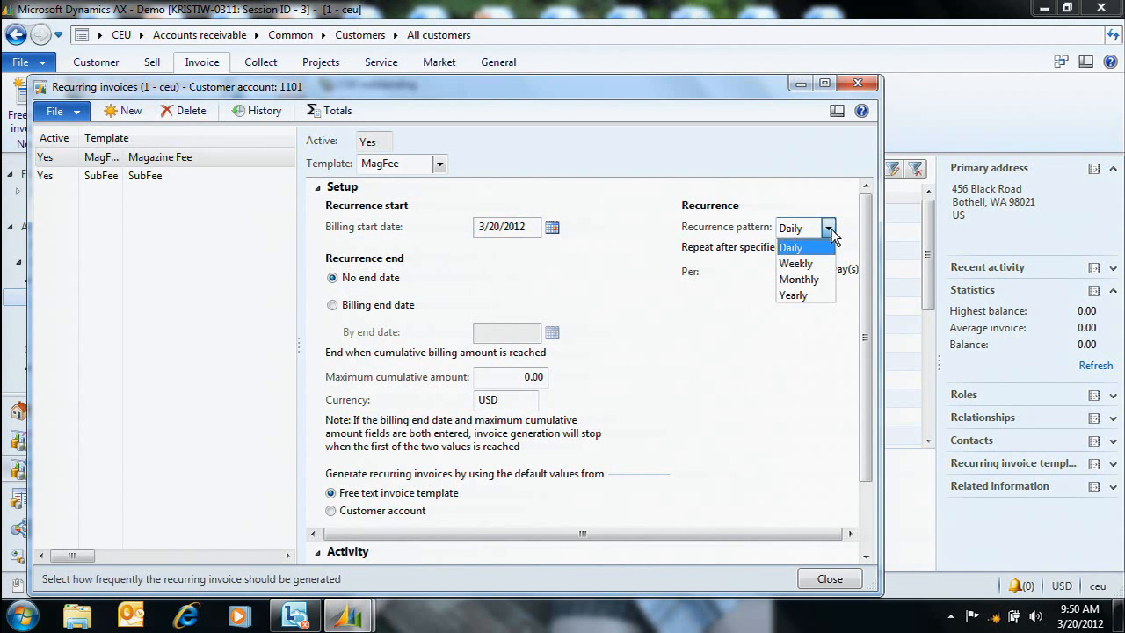
{"action": "left_click", "coordinate": [824, 279]}
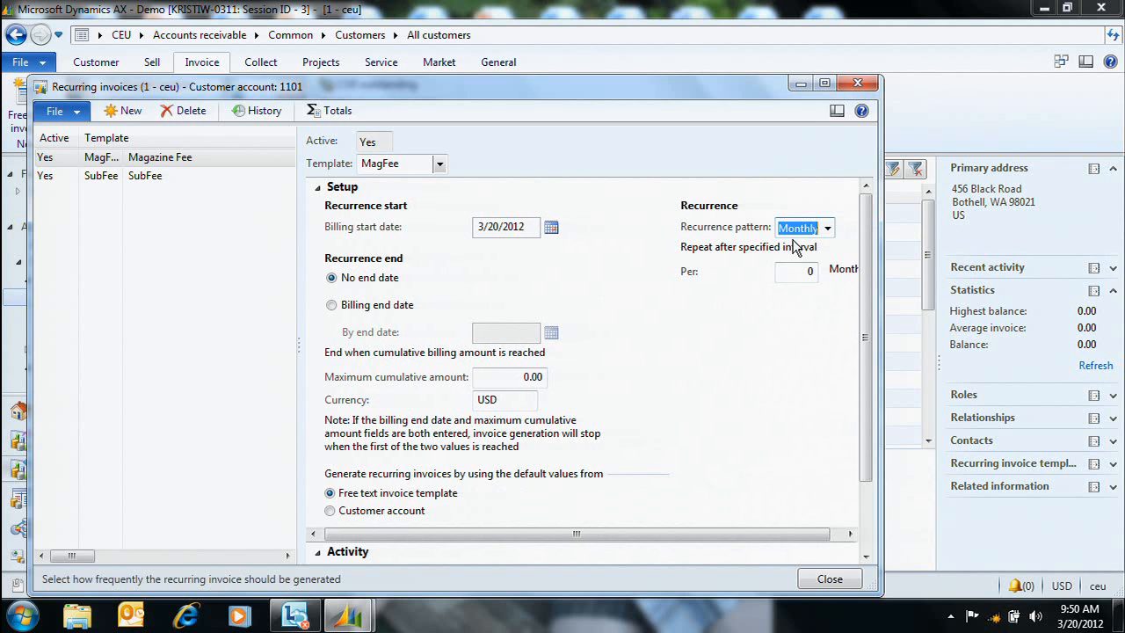
{"action": "left_click_drag", "start_coordinate": [803, 271], "coordinate": [823, 271]}
{"action": "type", "text": "1"}
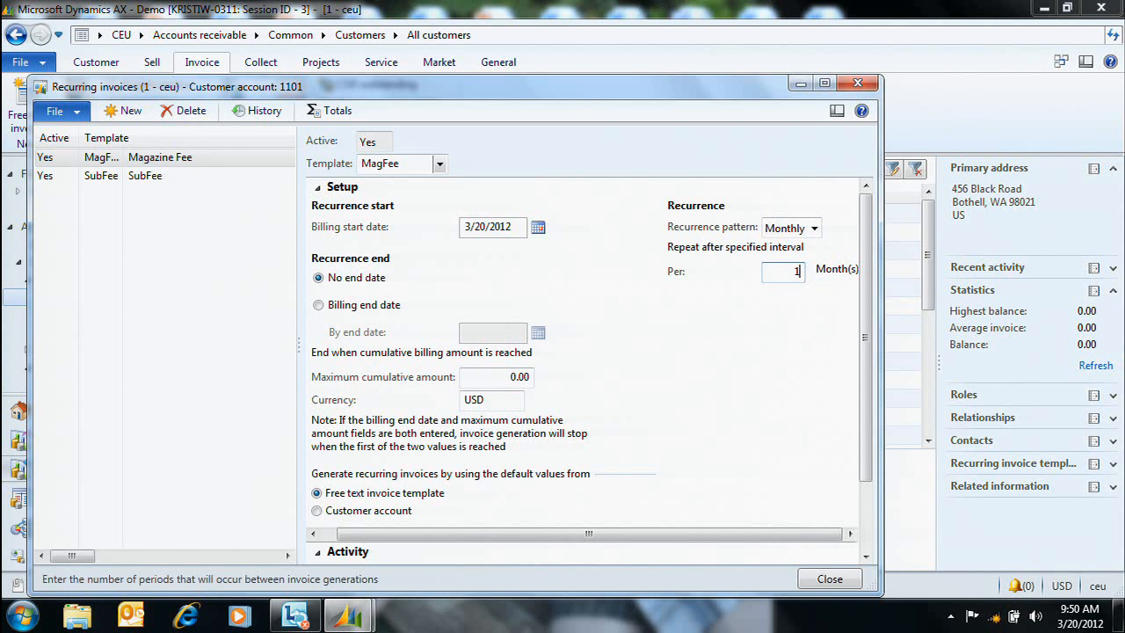
{"action": "key", "text": "Tab"}
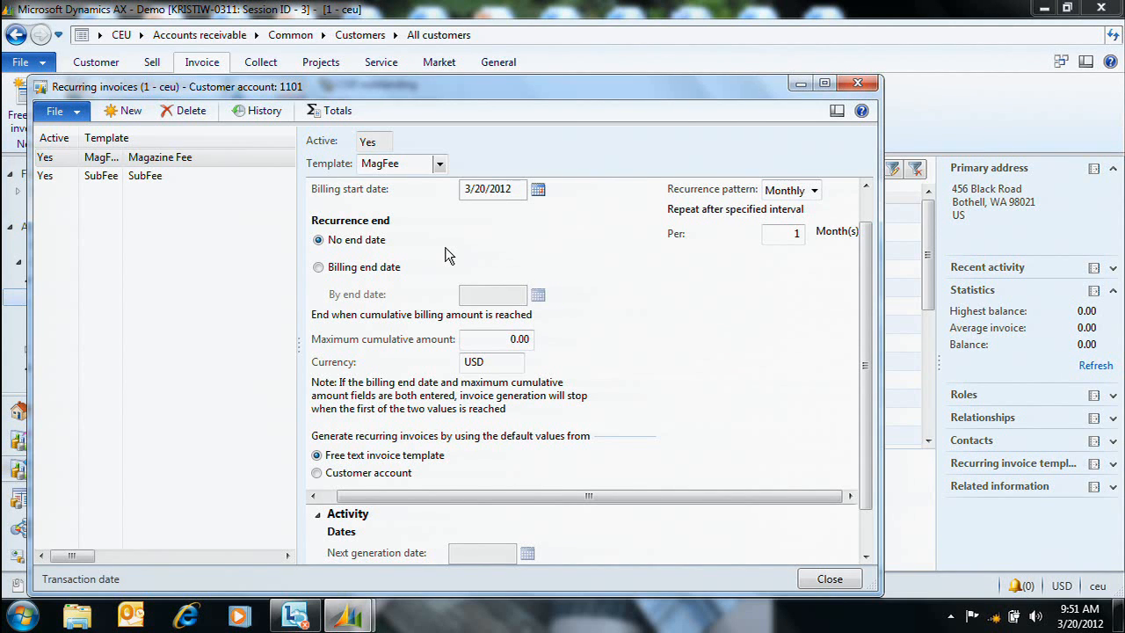
Step: Leave the MagFee recurrence at No end date, take its default values from the customer account, and close the recurring invoices form
{"action": "left_click", "coordinate": [319, 269]}
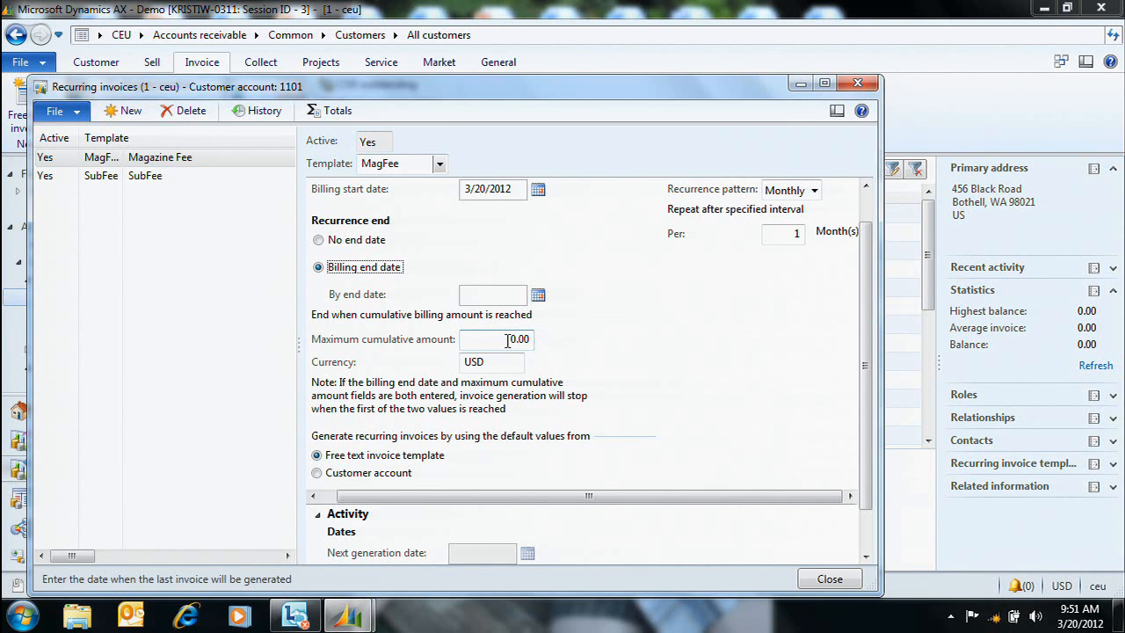
{"action": "left_click", "coordinate": [327, 241]}
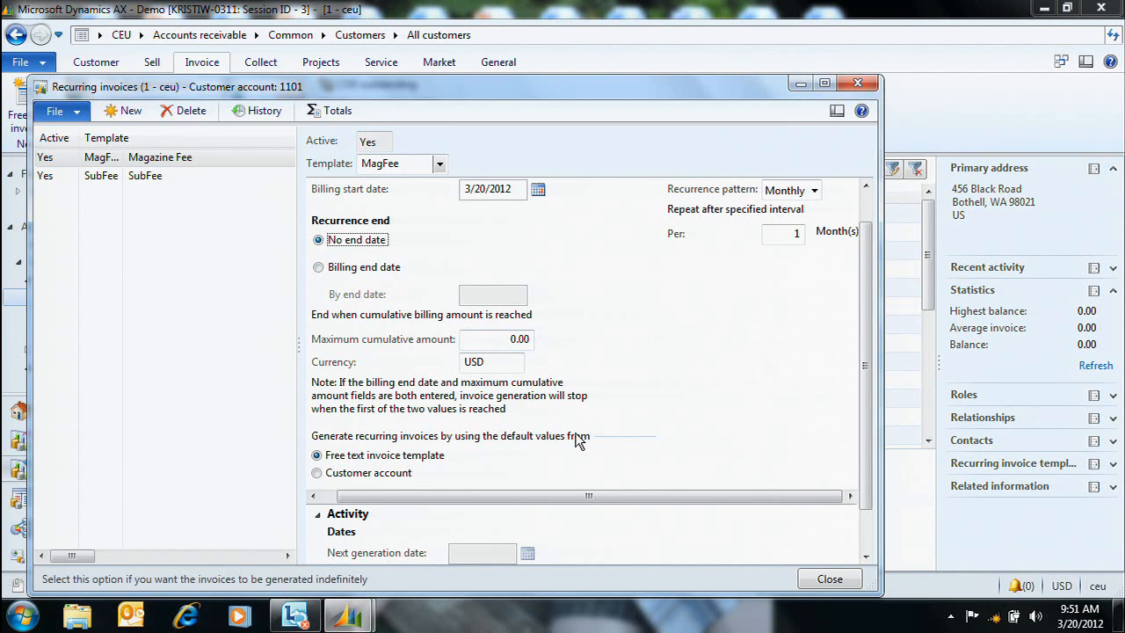
{"action": "scroll", "coordinate": [864, 343], "scroll_direction": "down", "scroll_amount": 1}
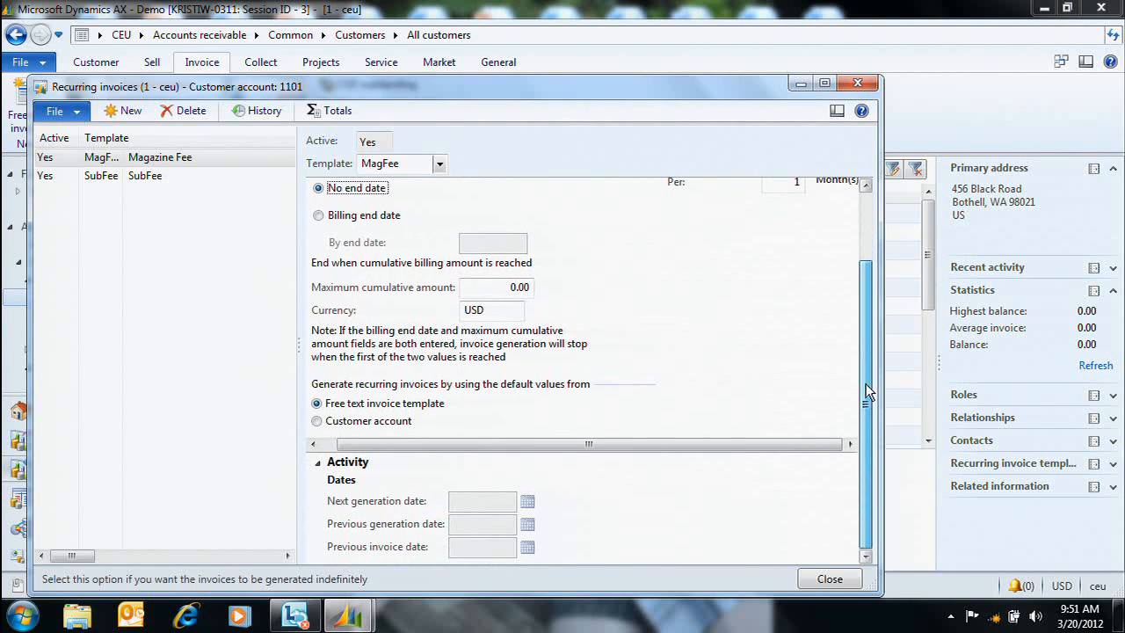
{"action": "left_click", "coordinate": [366, 423]}
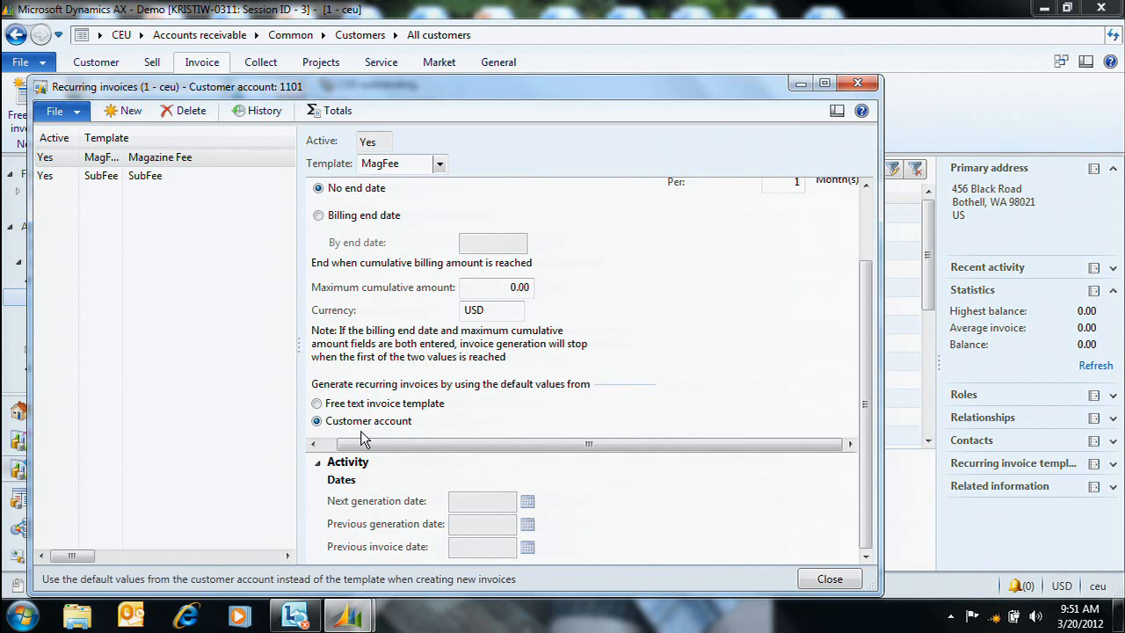
{"action": "left_click_drag", "start_coordinate": [742, 94], "coordinate": [778, 55]}
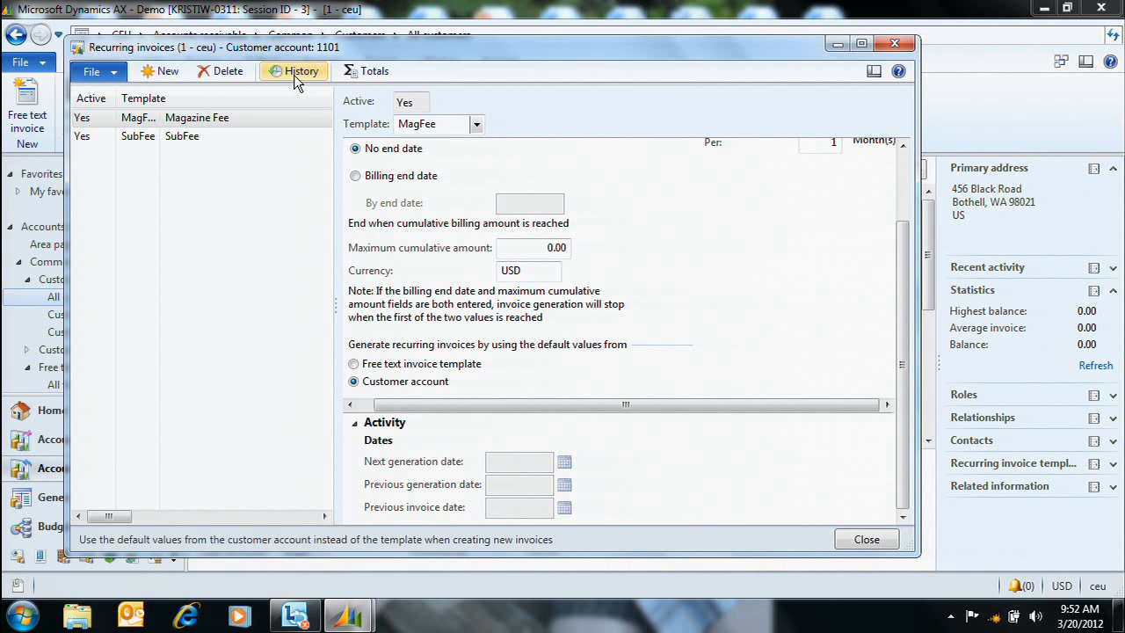
{"action": "left_click", "coordinate": [867, 540]}
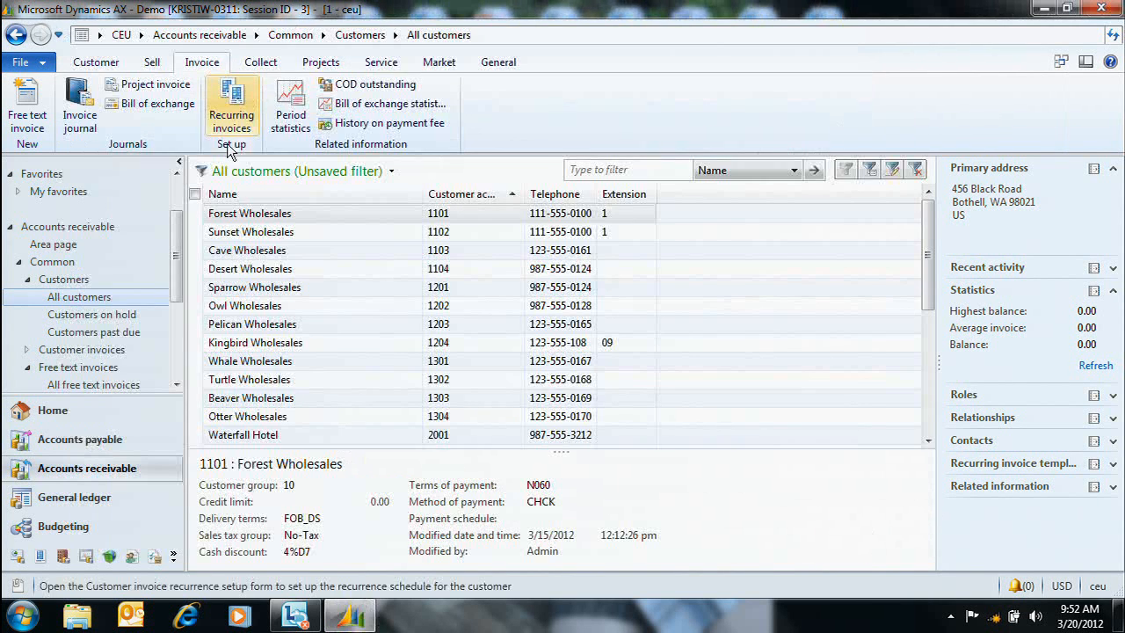
Step: Generate recurring invoices from the MagFee template with invoice date 3/20/2012 and dismiss the message log
{"action": "left_click", "coordinate": [189, 40]}
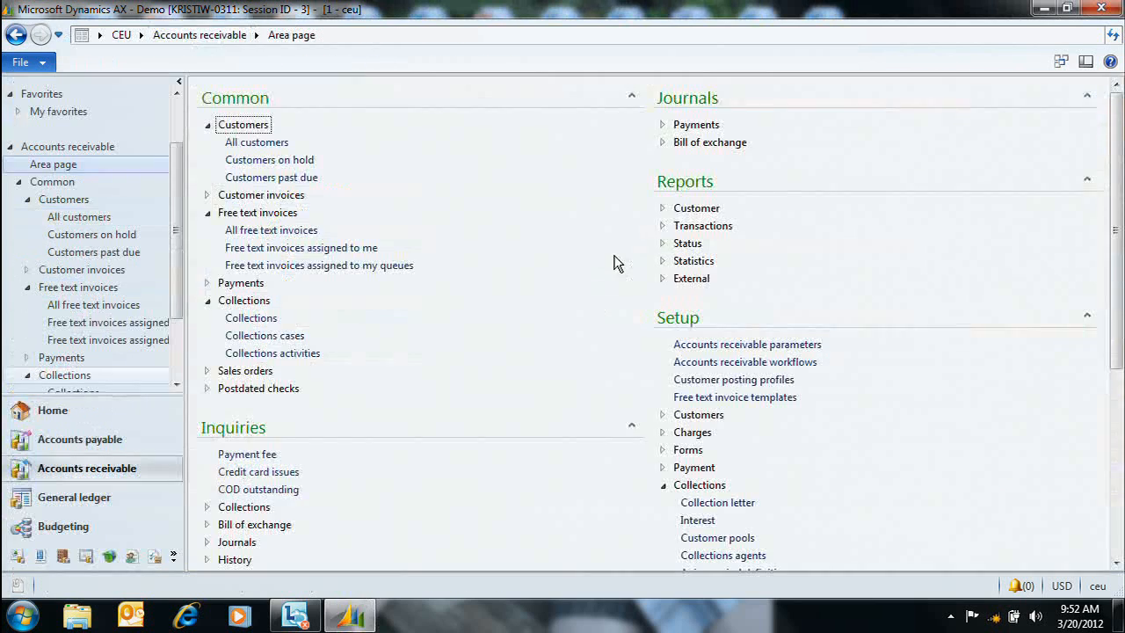
{"action": "left_click_drag", "start_coordinate": [1119, 133], "coordinate": [1119, 323]}
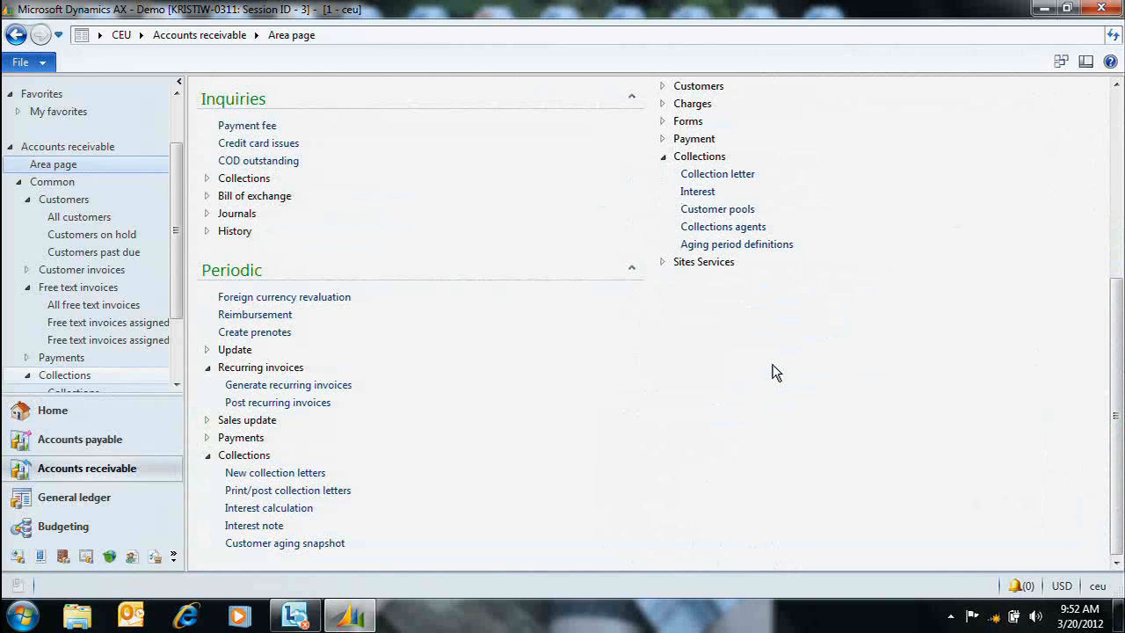
{"action": "left_click", "coordinate": [305, 387]}
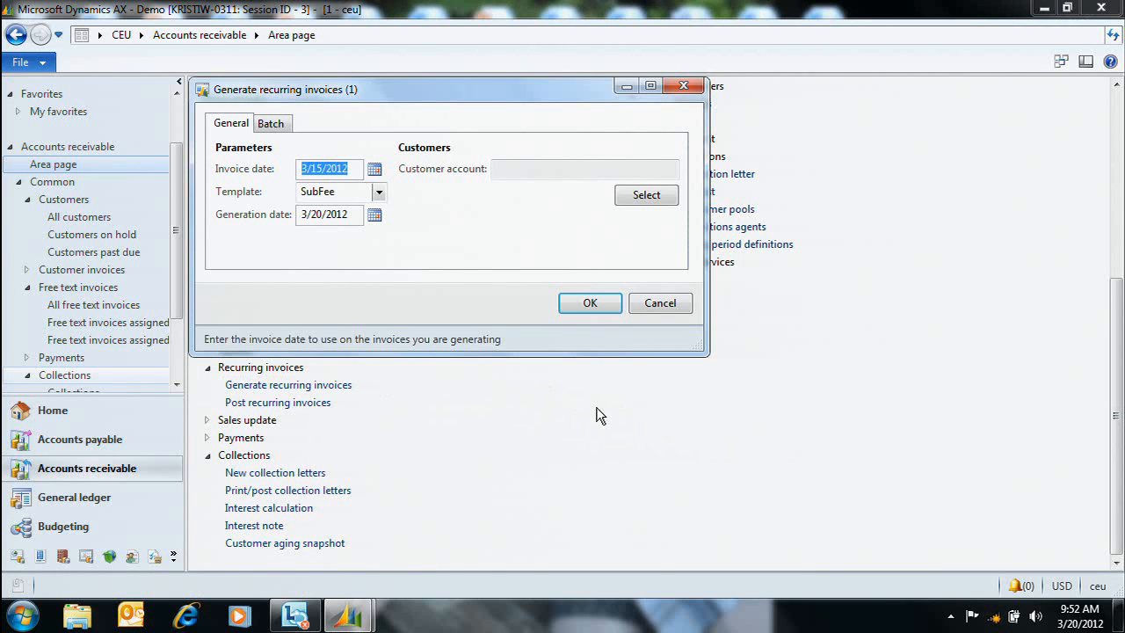
{"action": "type", "text": "t"}
{"action": "key", "text": "Tab"}
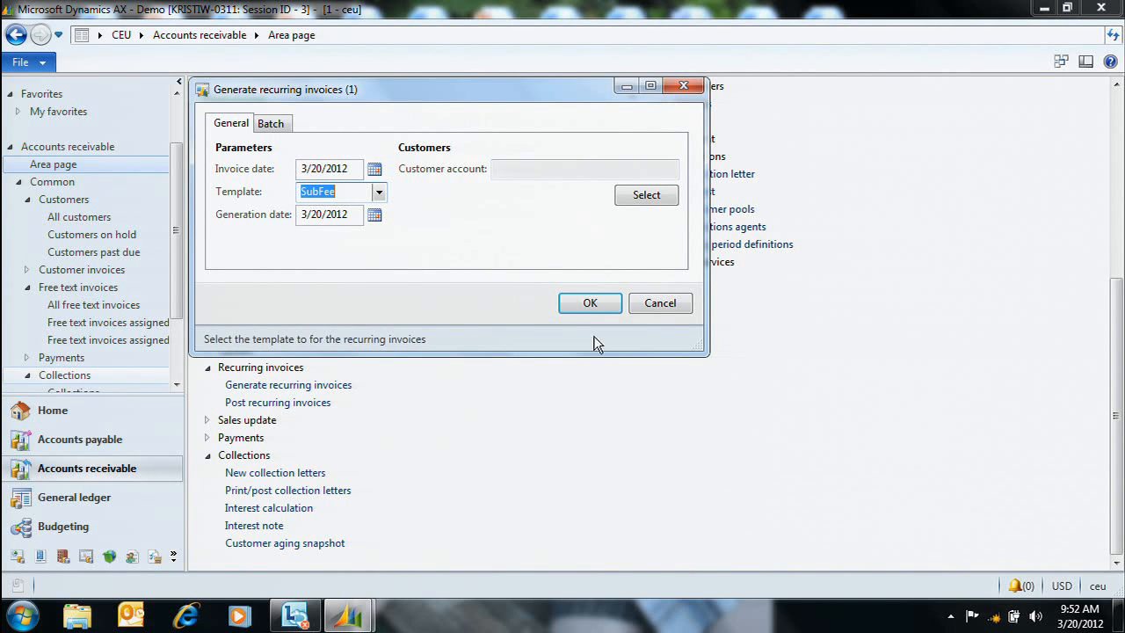
{"action": "left_click", "coordinate": [379, 193]}
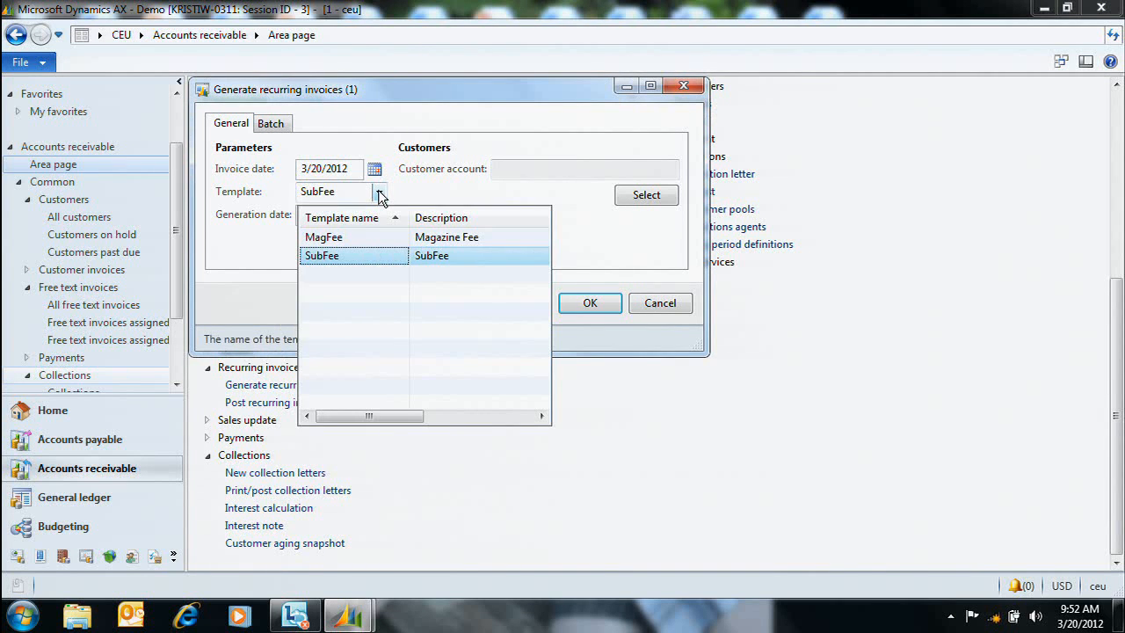
{"action": "left_click", "coordinate": [355, 234]}
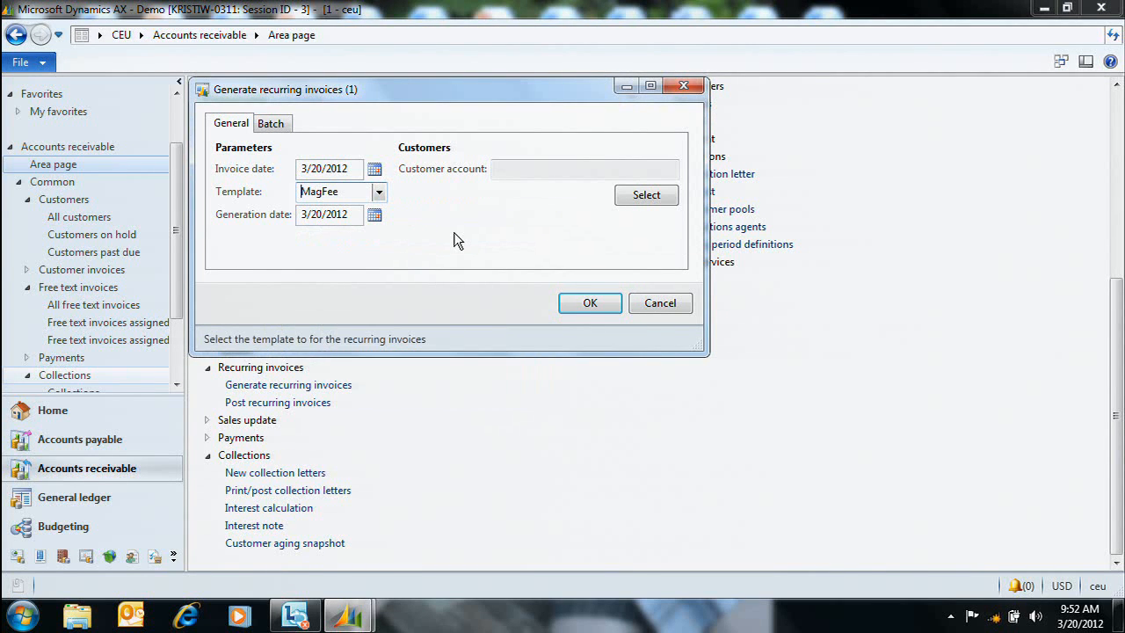
{"action": "left_click", "coordinate": [591, 302]}
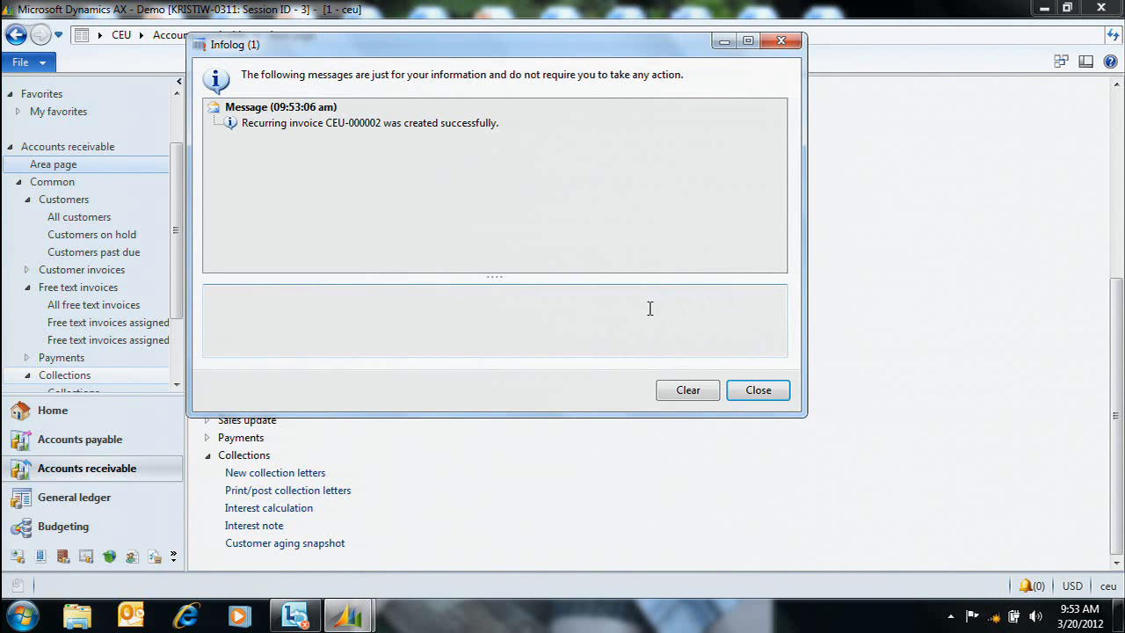
{"action": "left_click", "coordinate": [758, 390]}
Step: In the unposted recurring invoice's lines, open the Forest Wholesales invoice details and set the Magazine line amount to 16.00
{"action": "left_click", "coordinate": [279, 403]}
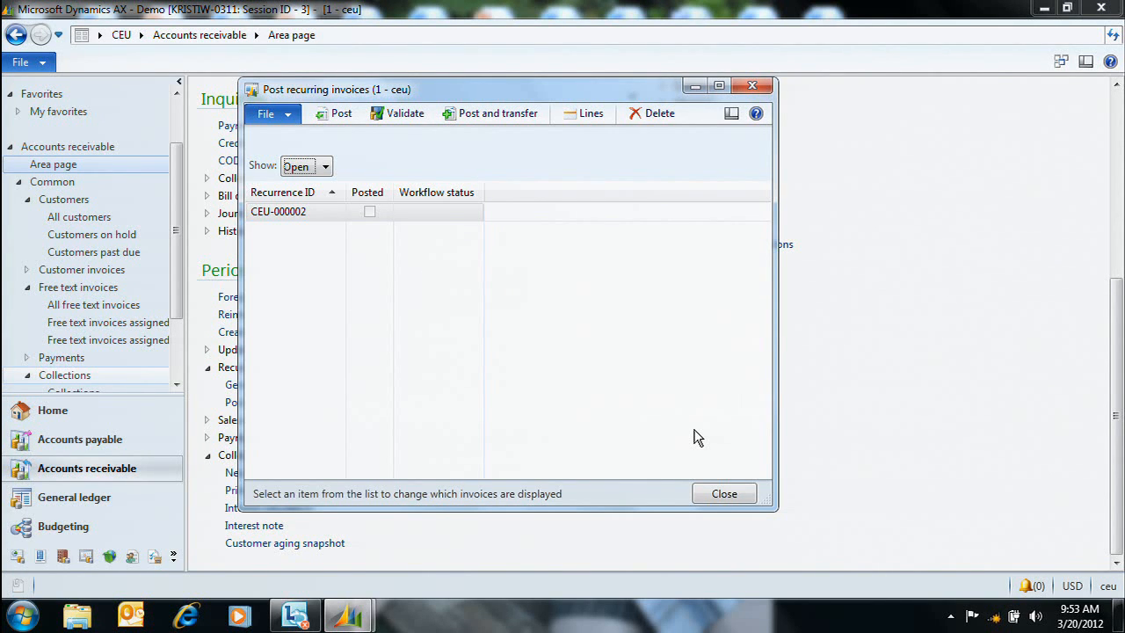
{"action": "left_click", "coordinate": [594, 114]}
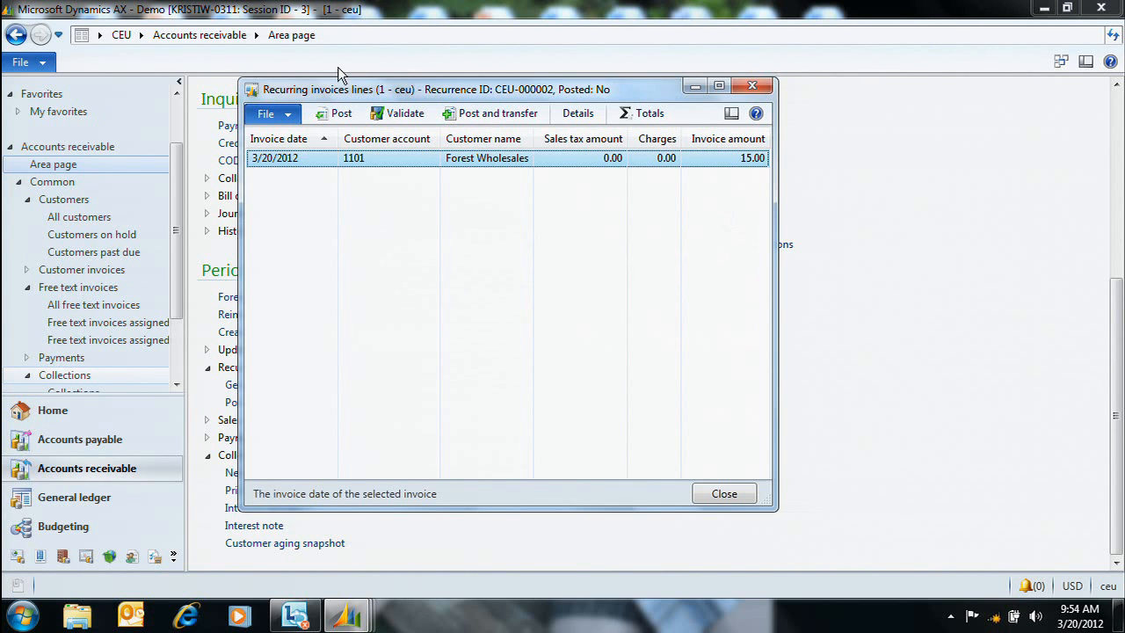
{"action": "left_click", "coordinate": [594, 120]}
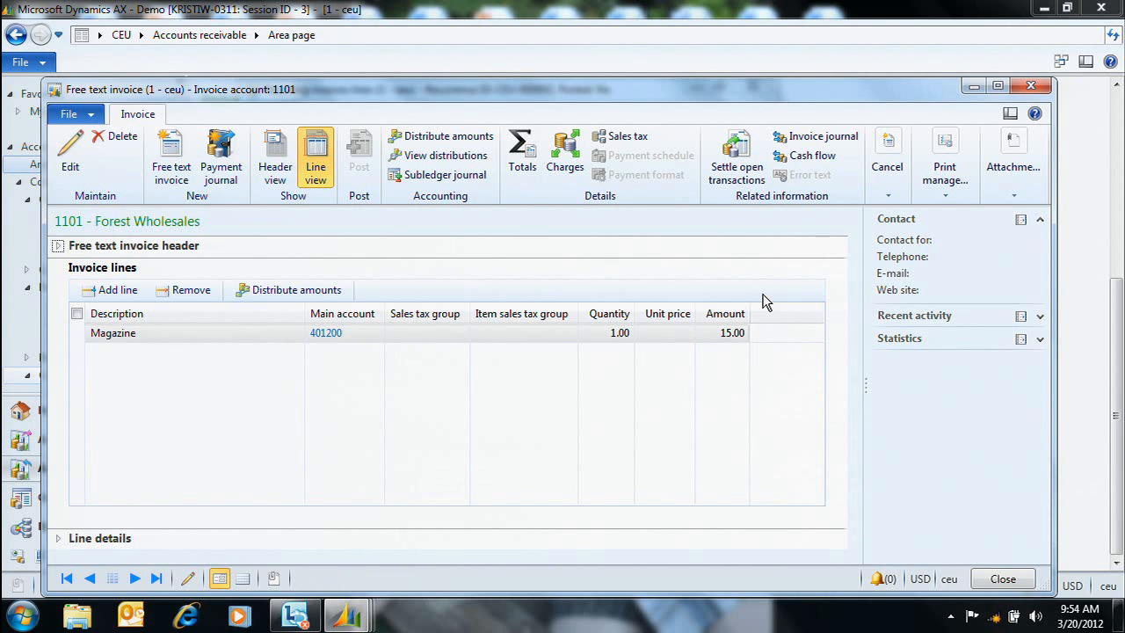
{"action": "left_click", "coordinate": [73, 151]}
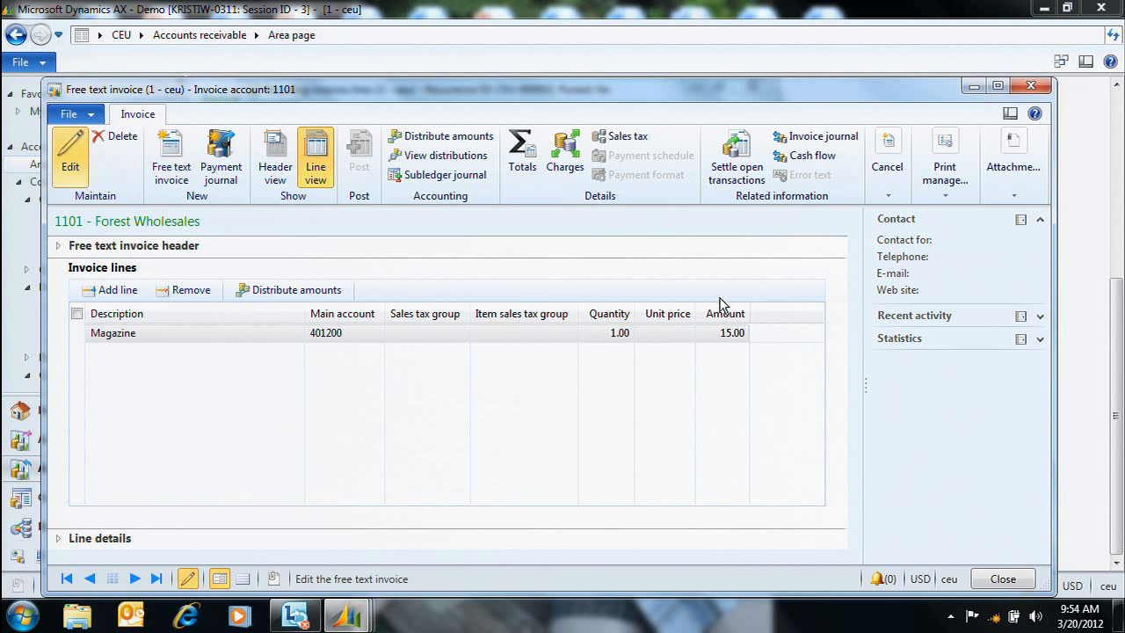
{"action": "left_click", "coordinate": [721, 333]}
{"action": "left_click", "coordinate": [721, 332]}
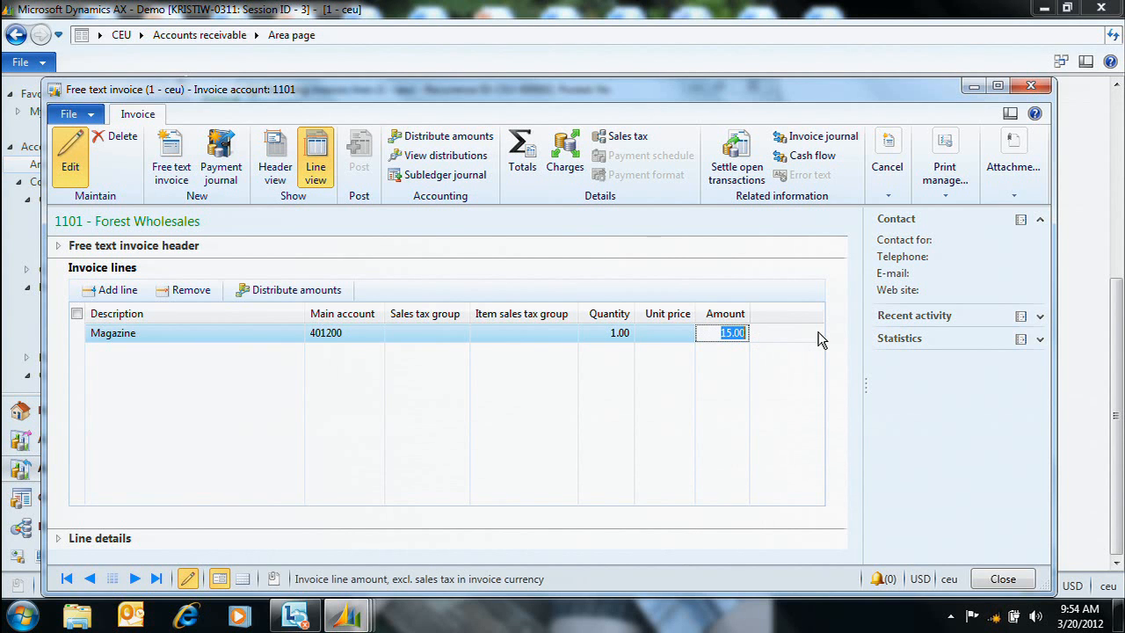
{"action": "type", "text": "16"}
{"action": "key", "text": "Return"}
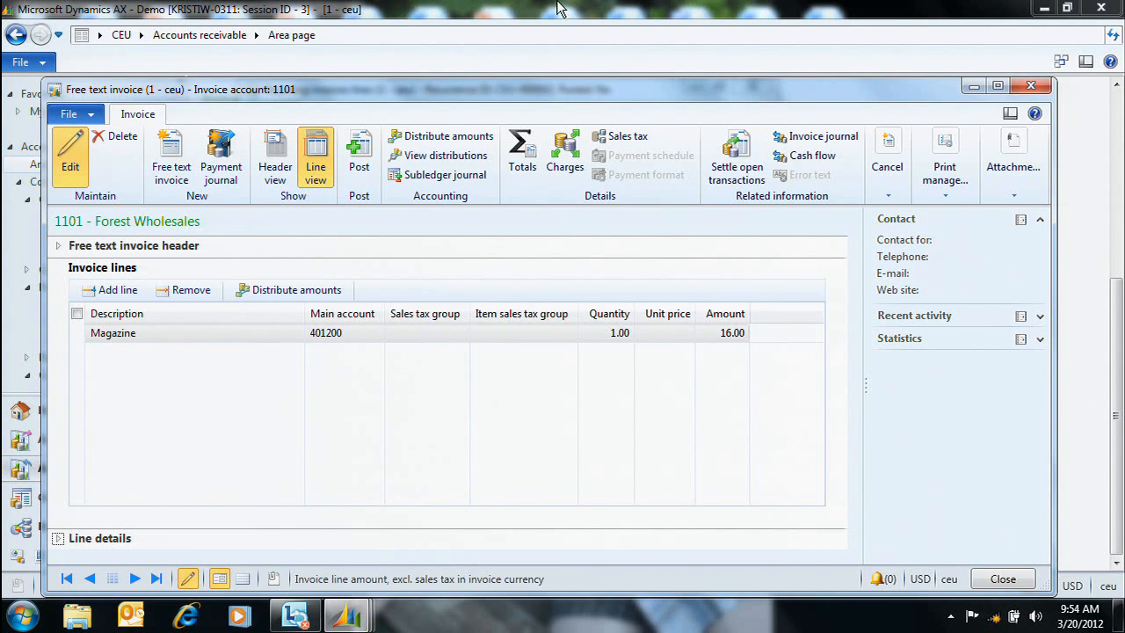
{"action": "left_click", "coordinate": [1002, 579]}
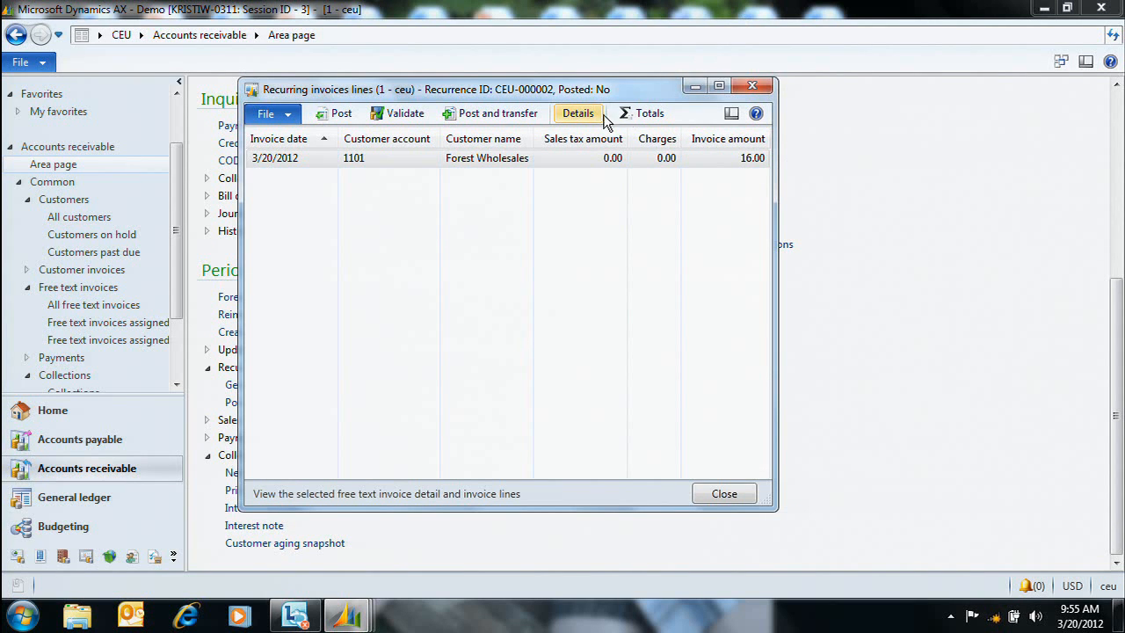
Step: Check the recurring invoice totals, post the Forest Wholesales recurring invoice, and close the posting forms
{"action": "left_click", "coordinate": [647, 117]}
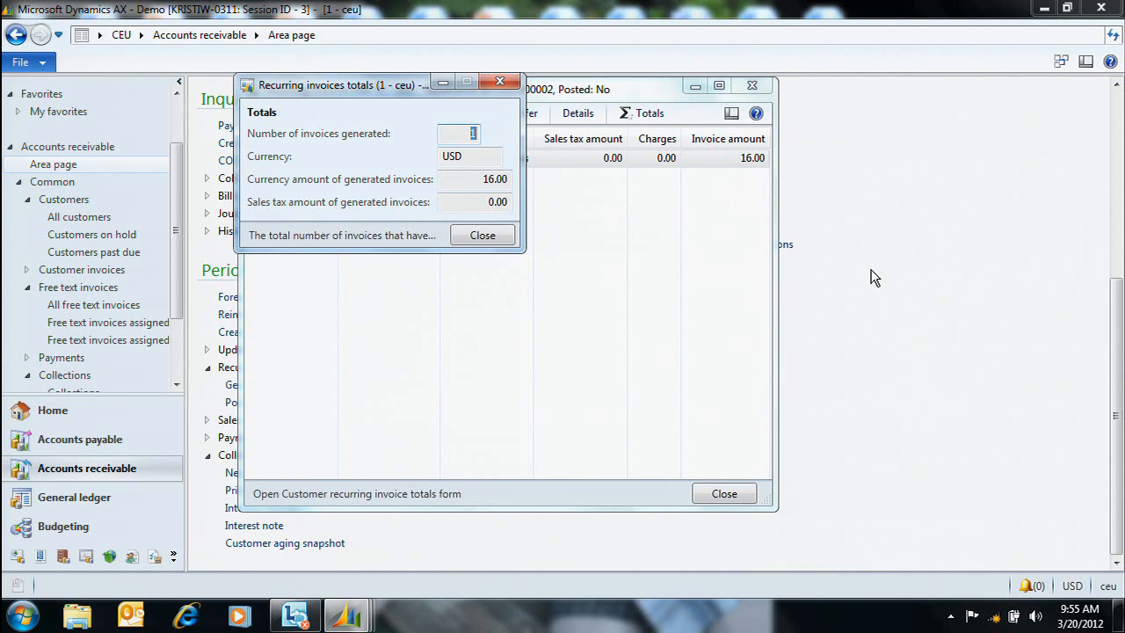
{"action": "left_click", "coordinate": [481, 235]}
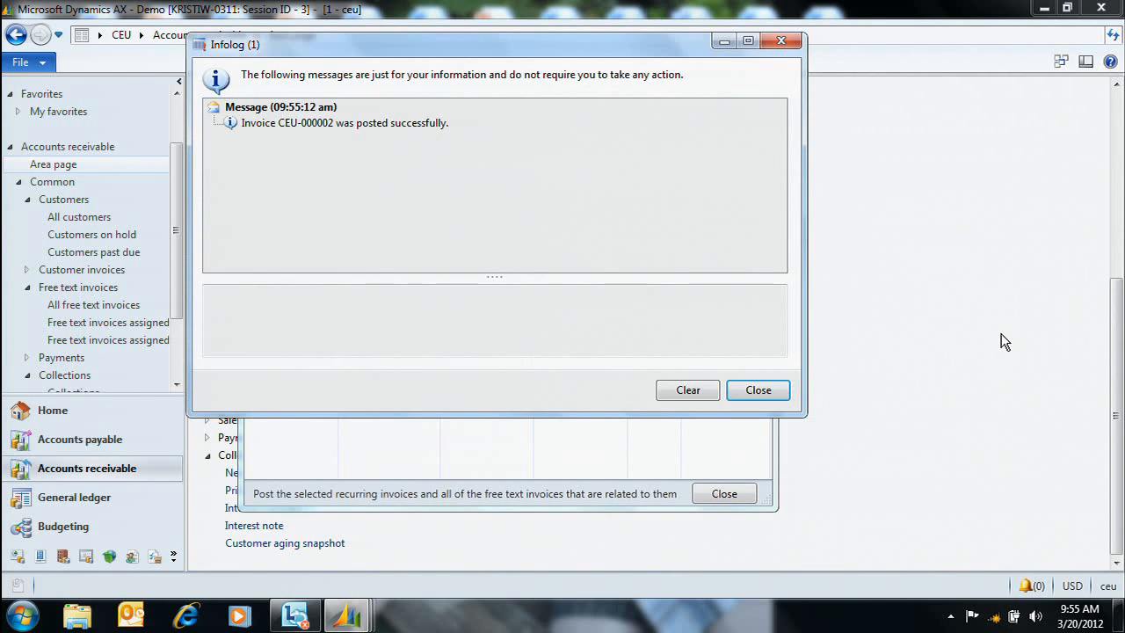
{"action": "left_click", "coordinate": [758, 389]}
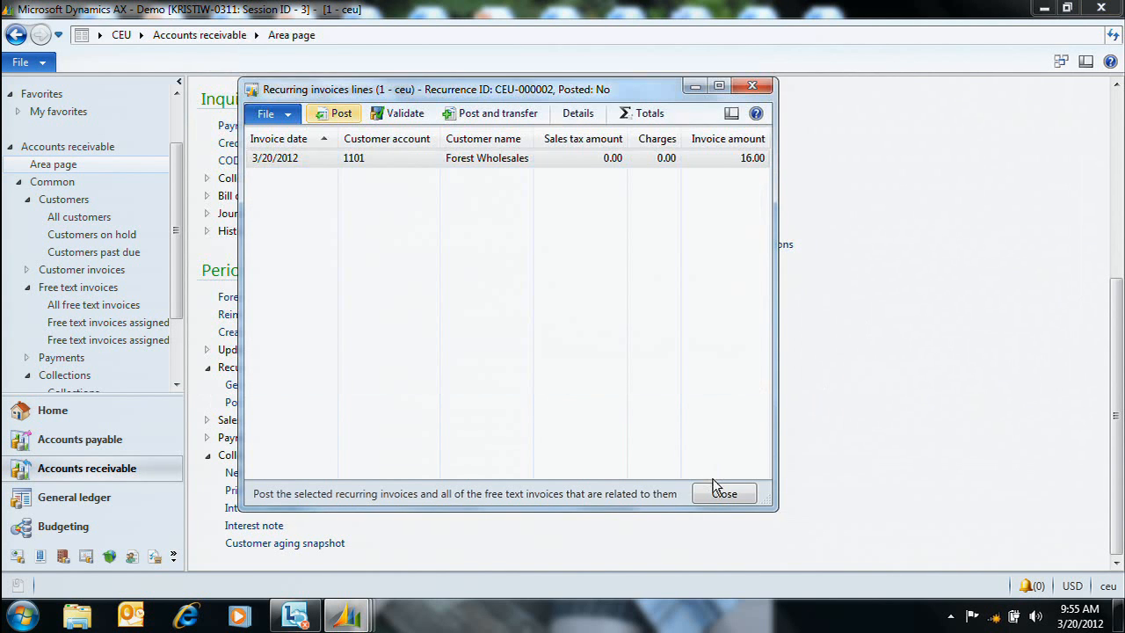
{"action": "left_click", "coordinate": [722, 494]}
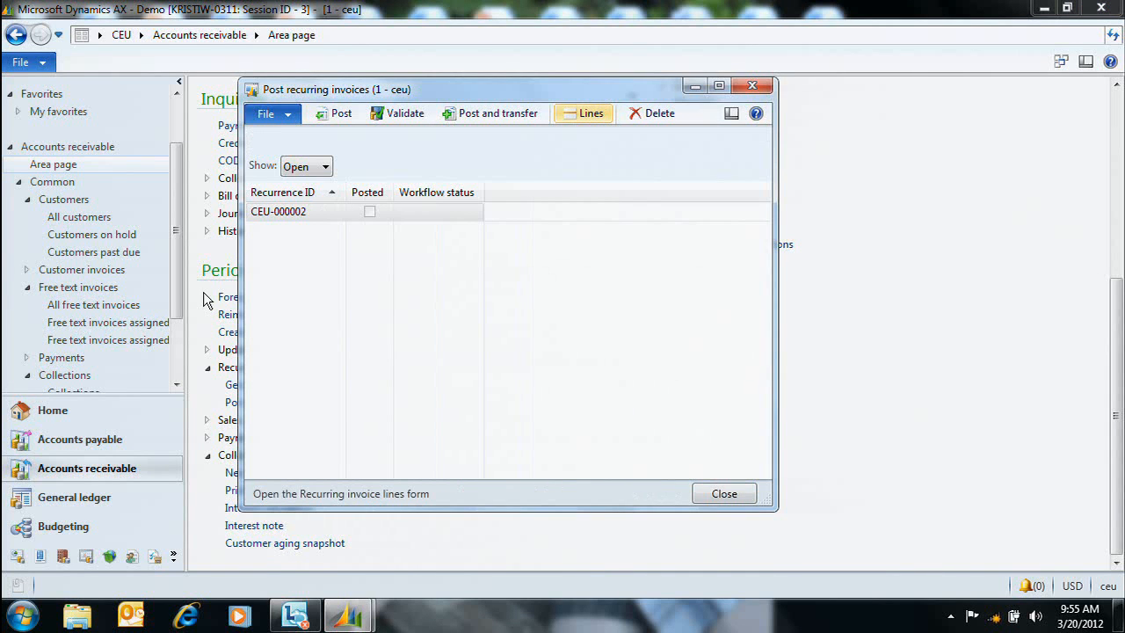
{"action": "left_click", "coordinate": [721, 493]}
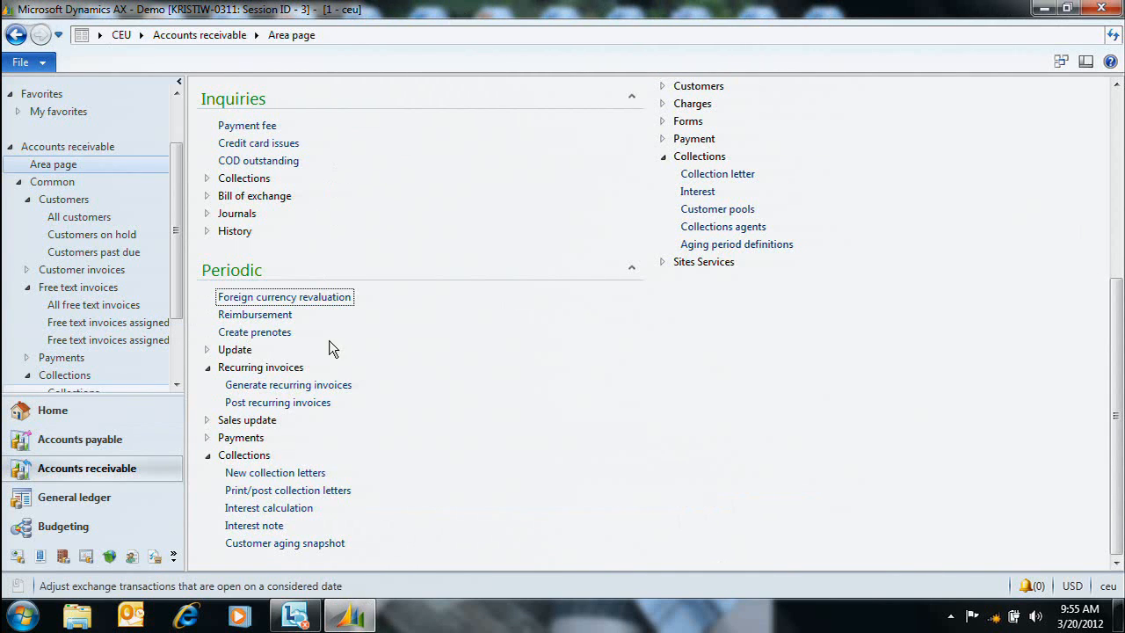
Step: Open the list of all free text invoices and check the Recurrence ID column for the posted invoices
{"action": "left_click", "coordinate": [242, 39]}
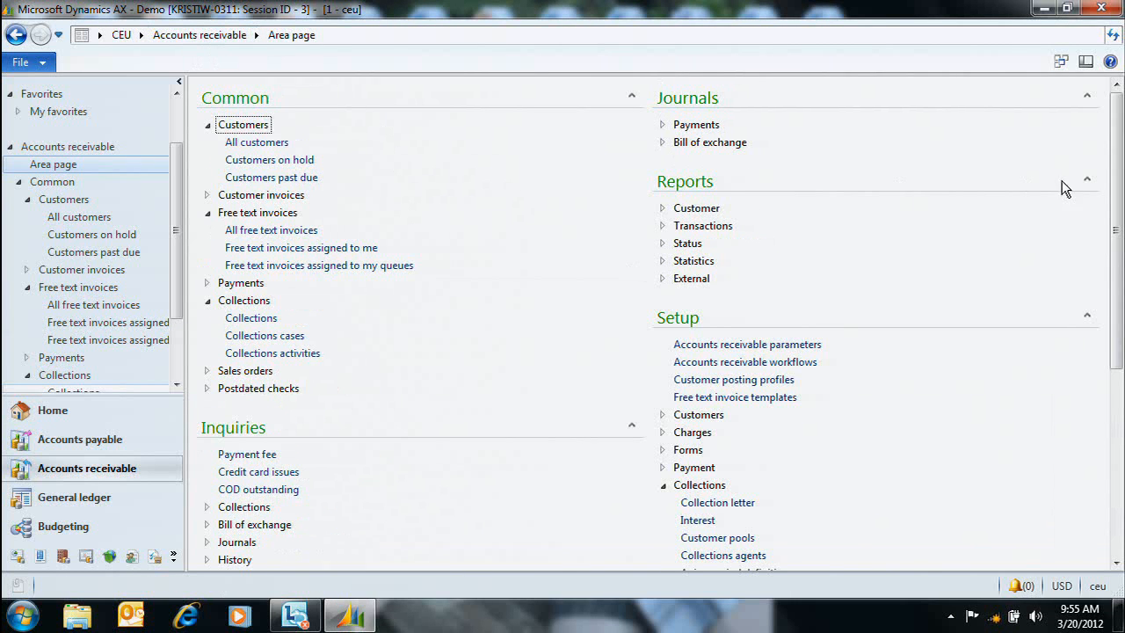
{"action": "left_click", "coordinate": [273, 232]}
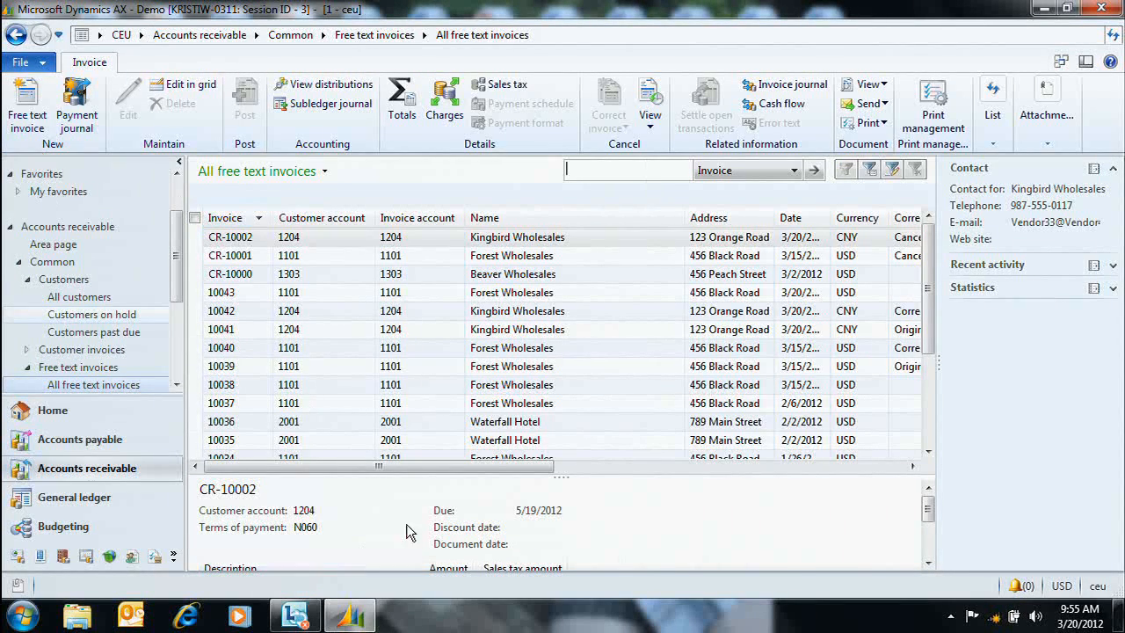
{"action": "left_click_drag", "start_coordinate": [489, 474], "coordinate": [548, 475]}
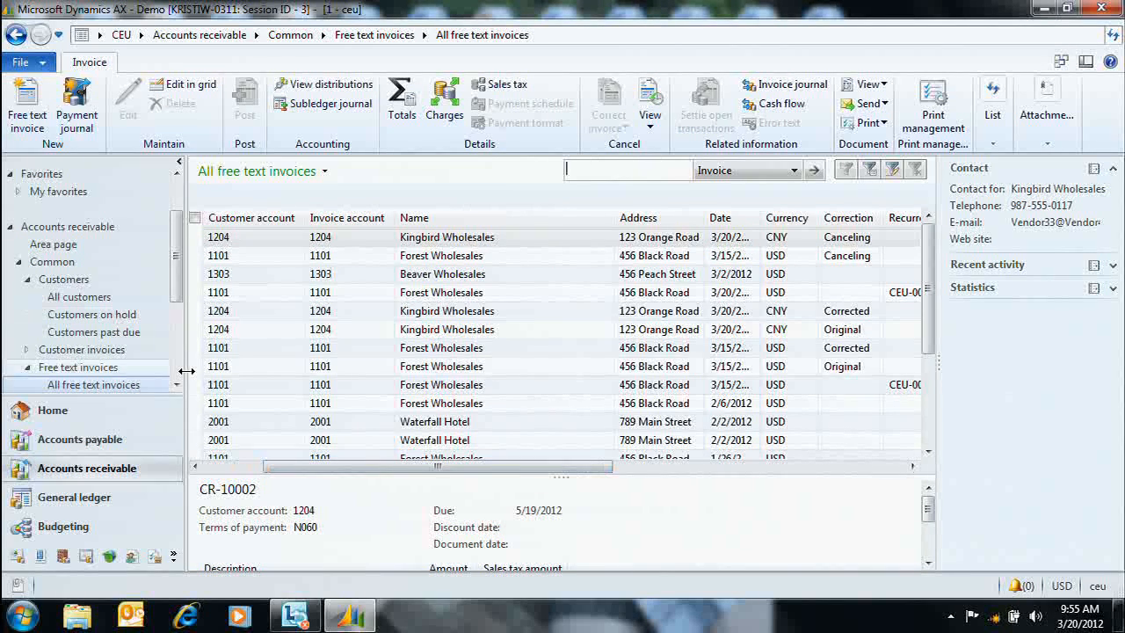
{"action": "left_click_drag", "start_coordinate": [157, 370], "coordinate": [119, 372]}
{"action": "left_click_drag", "start_coordinate": [460, 466], "coordinate": [525, 464]}
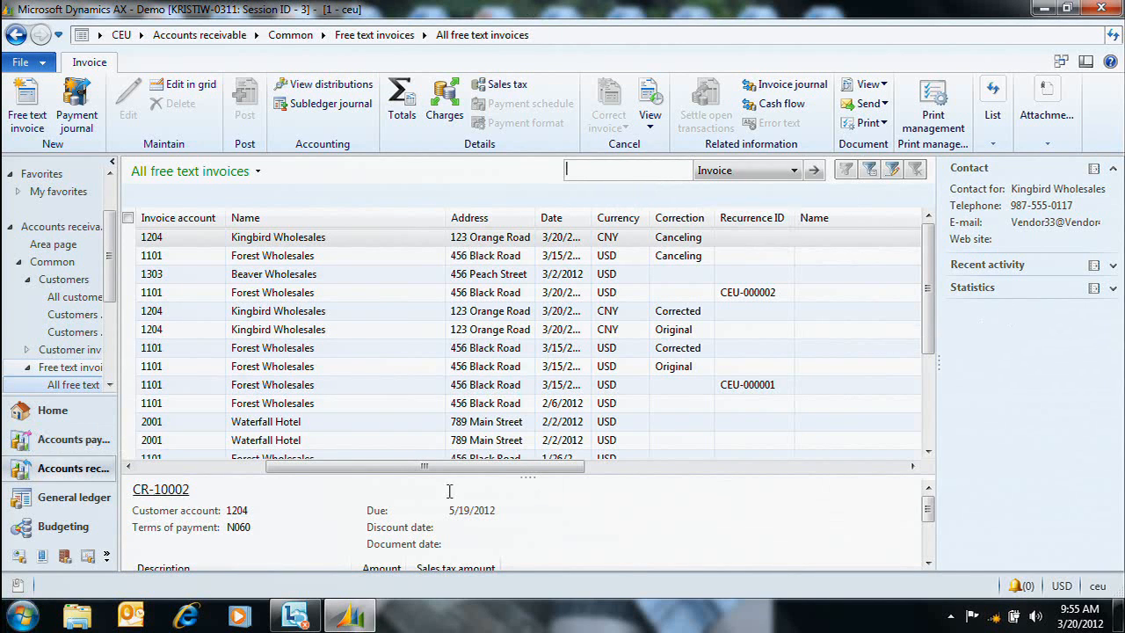
{"action": "left_click_drag", "start_coordinate": [421, 462], "coordinate": [253, 472]}
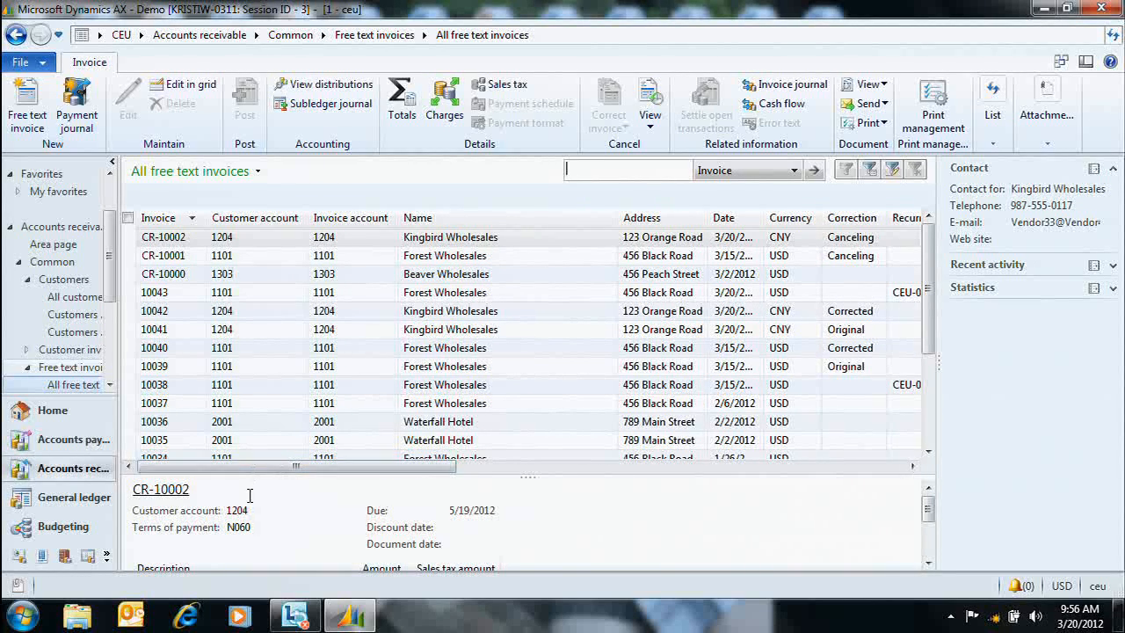
Step: Open the newly posted Forest Wholesales free text invoice and create a corrected invoice from it with reason code ERROR
{"action": "left_click", "coordinate": [189, 291]}
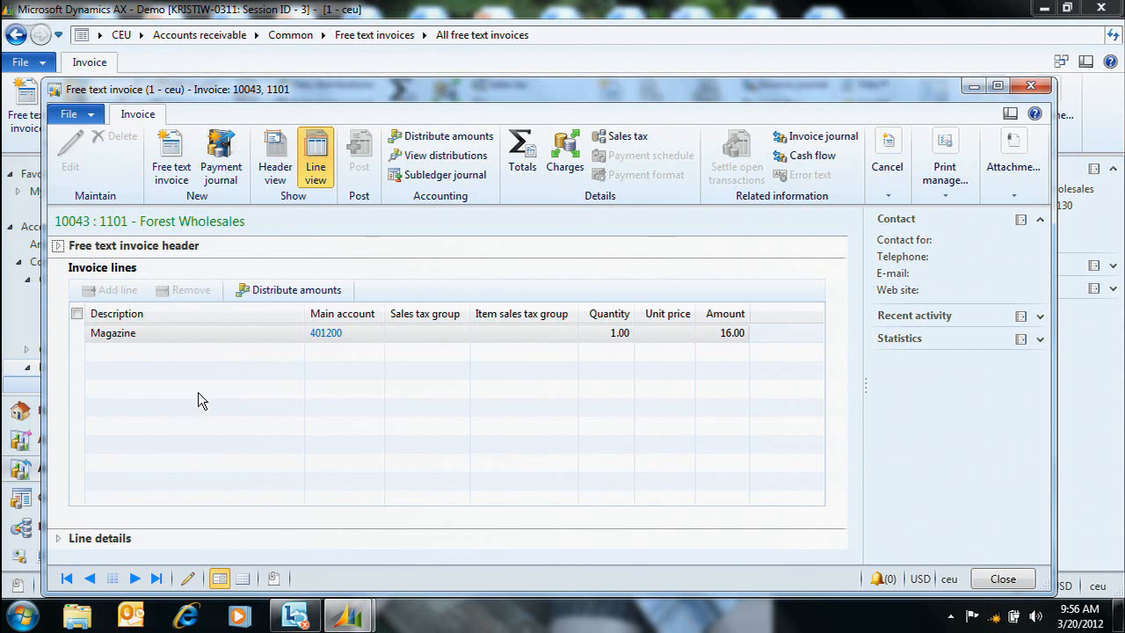
{"action": "left_click", "coordinate": [257, 341]}
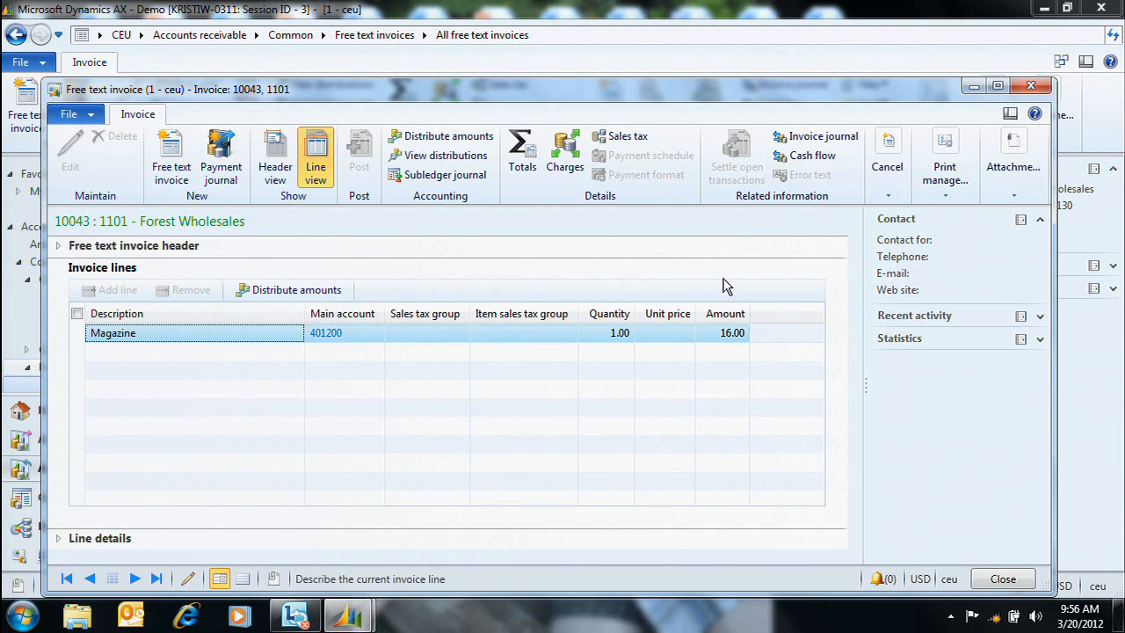
{"action": "left_click", "coordinate": [890, 195]}
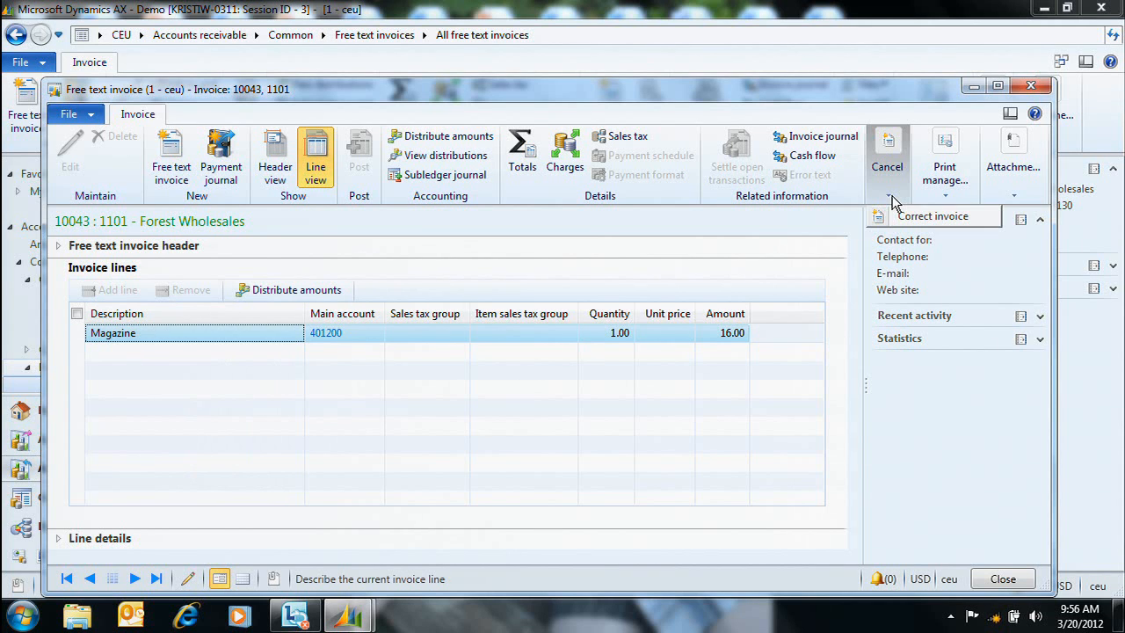
{"action": "left_click", "coordinate": [998, 86]}
{"action": "left_click", "coordinate": [860, 98]}
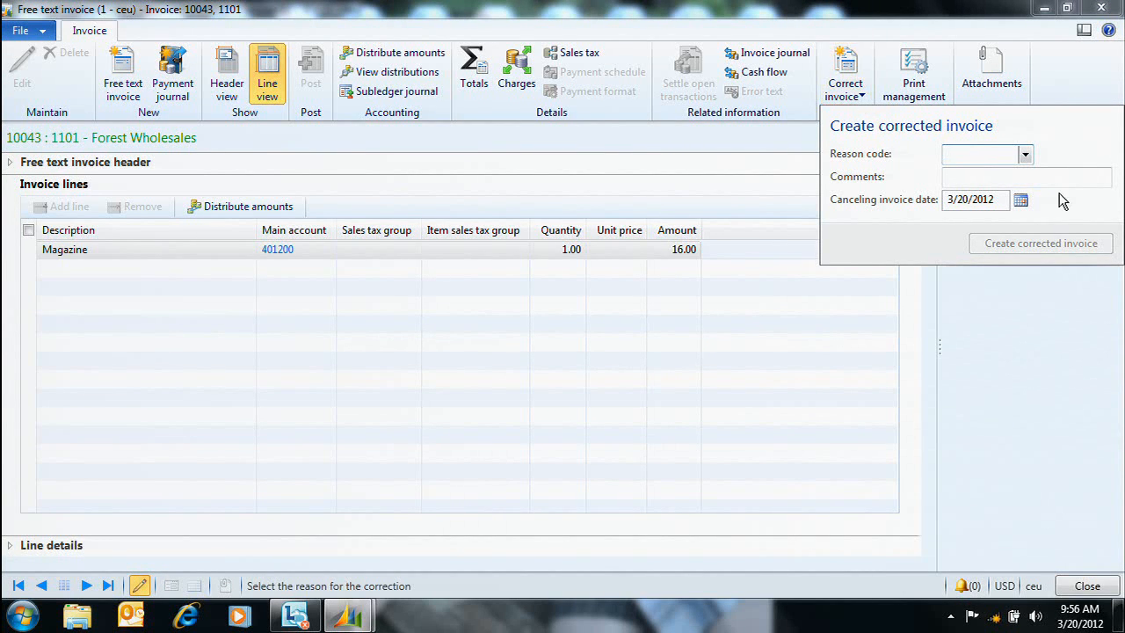
{"action": "left_click", "coordinate": [1026, 156]}
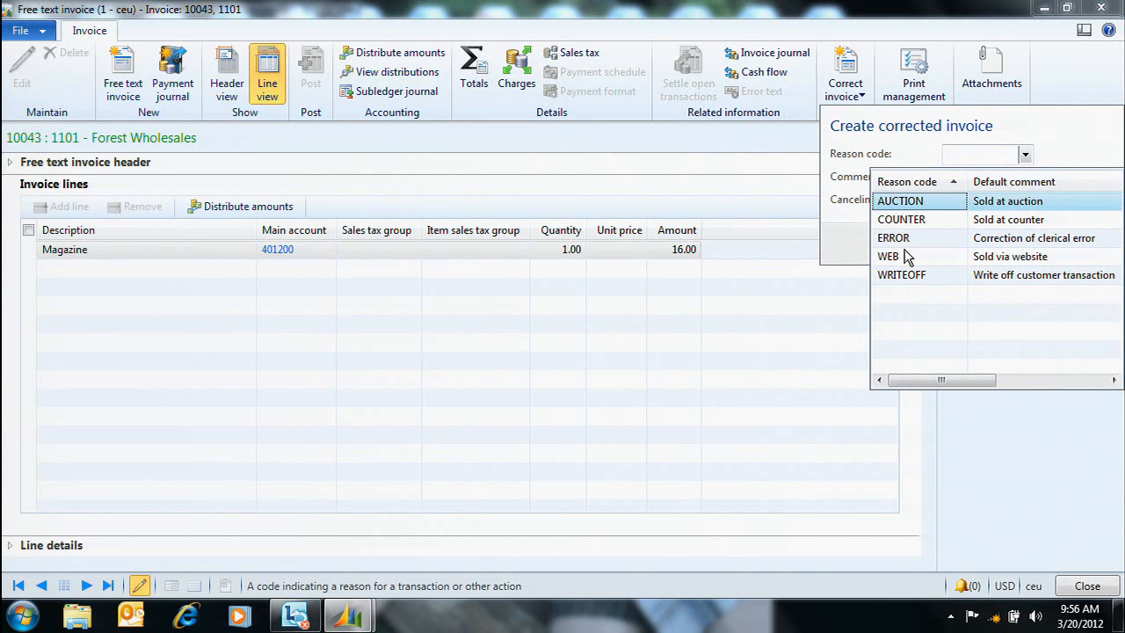
{"action": "left_click", "coordinate": [930, 242]}
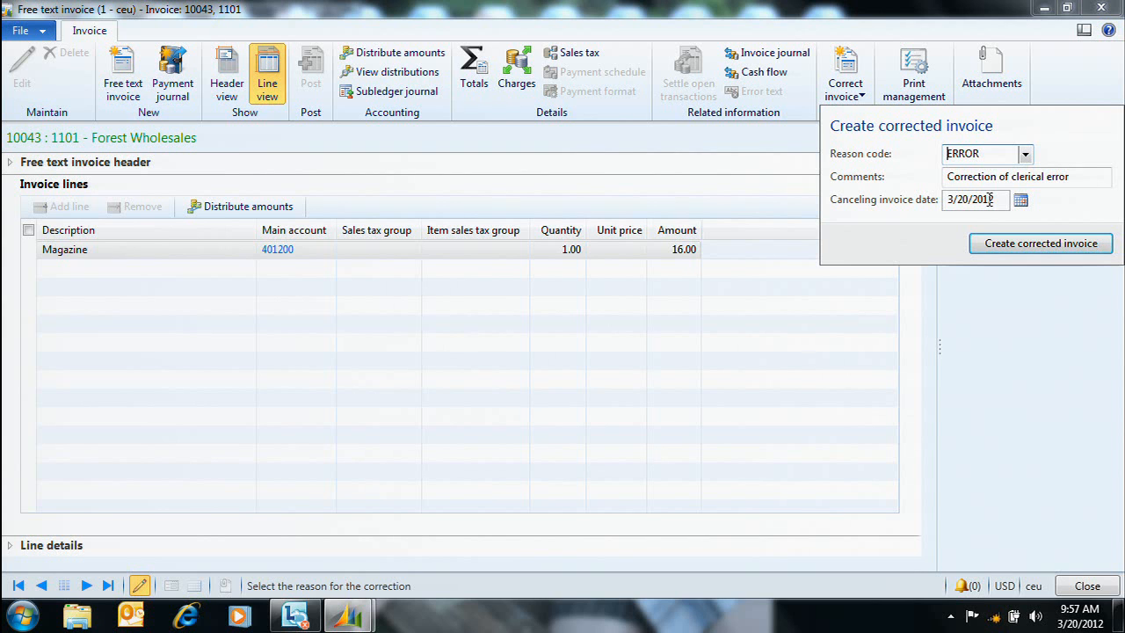
{"action": "left_click", "coordinate": [987, 248]}
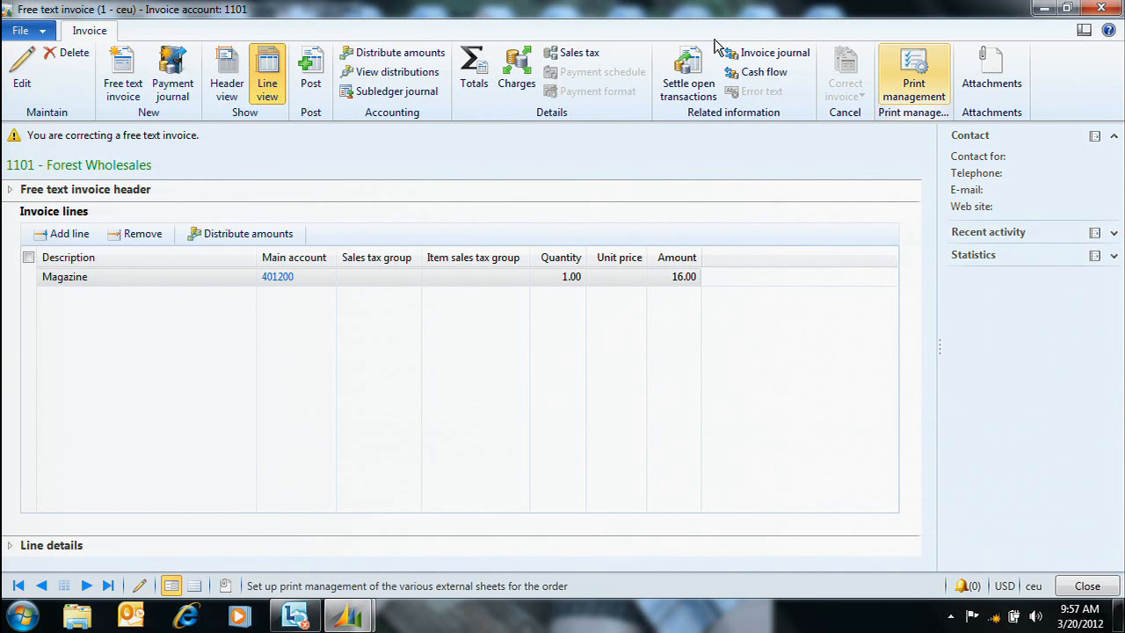
Step: Set the Magazine line amount to 17.00 on the corrected free text invoice
{"action": "left_click", "coordinate": [670, 281]}
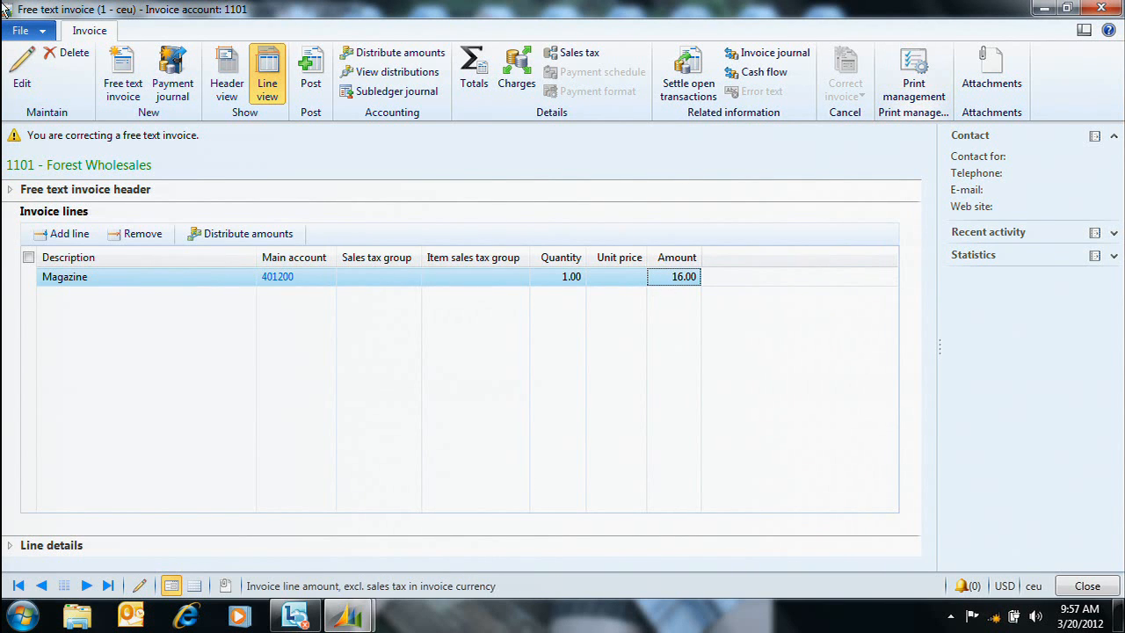
{"action": "left_click", "coordinate": [22, 70]}
{"action": "type", "text": "17."}
{"action": "key", "text": "Tab"}
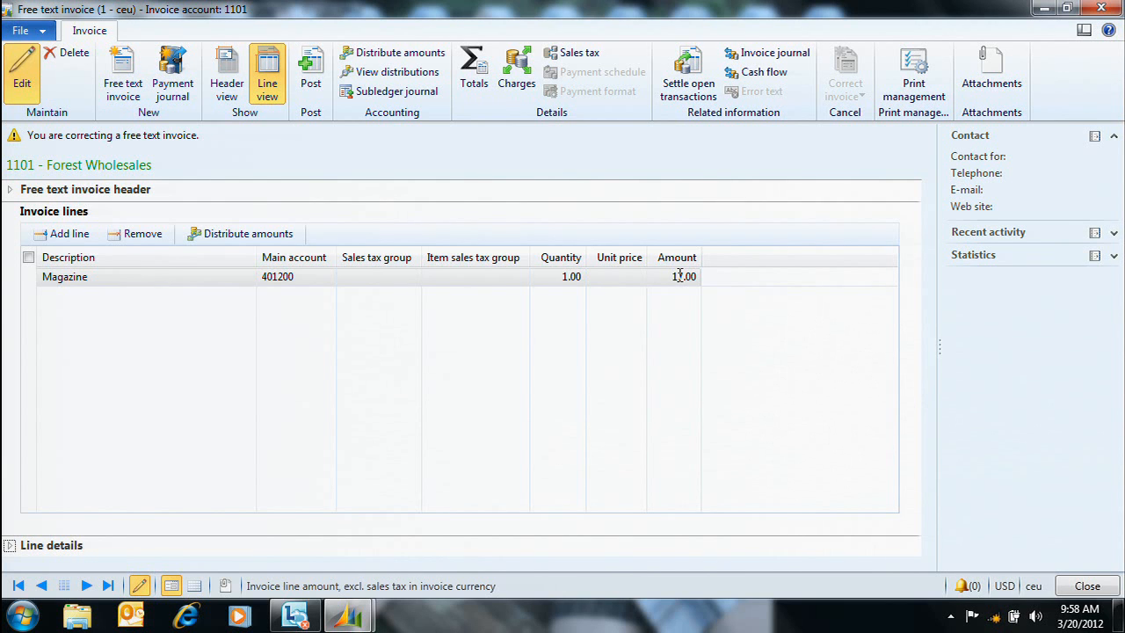
Step: Review the customer and invoice date details in the corrected invoice's header, and collapse the header again
{"action": "left_click", "coordinate": [263, 79]}
{"action": "left_click", "coordinate": [11, 191]}
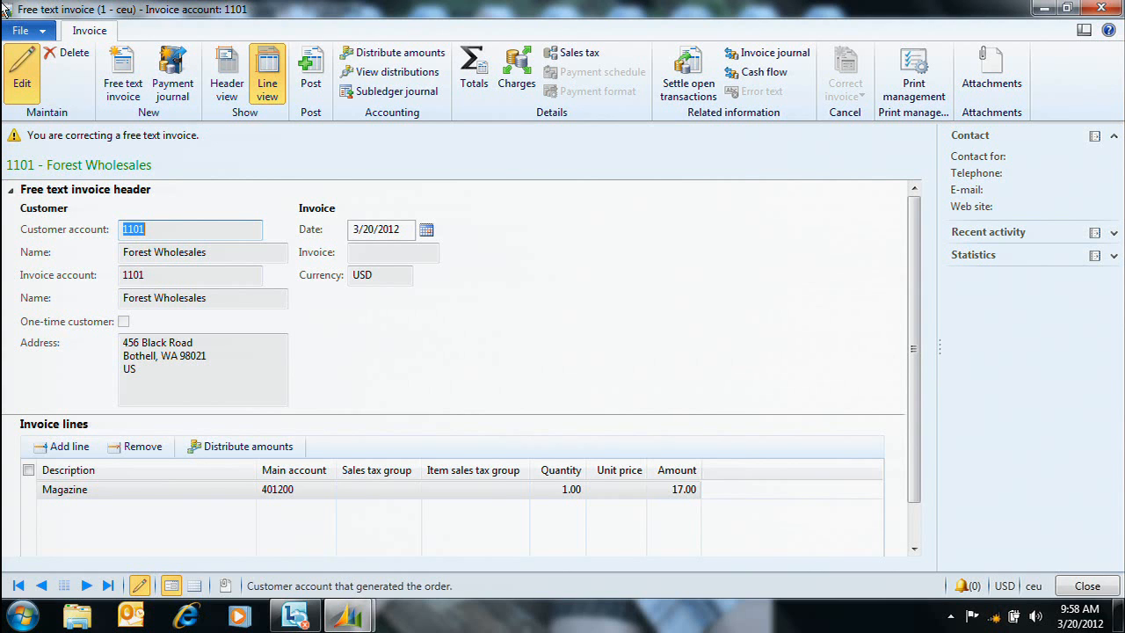
{"action": "left_click", "coordinate": [10, 191]}
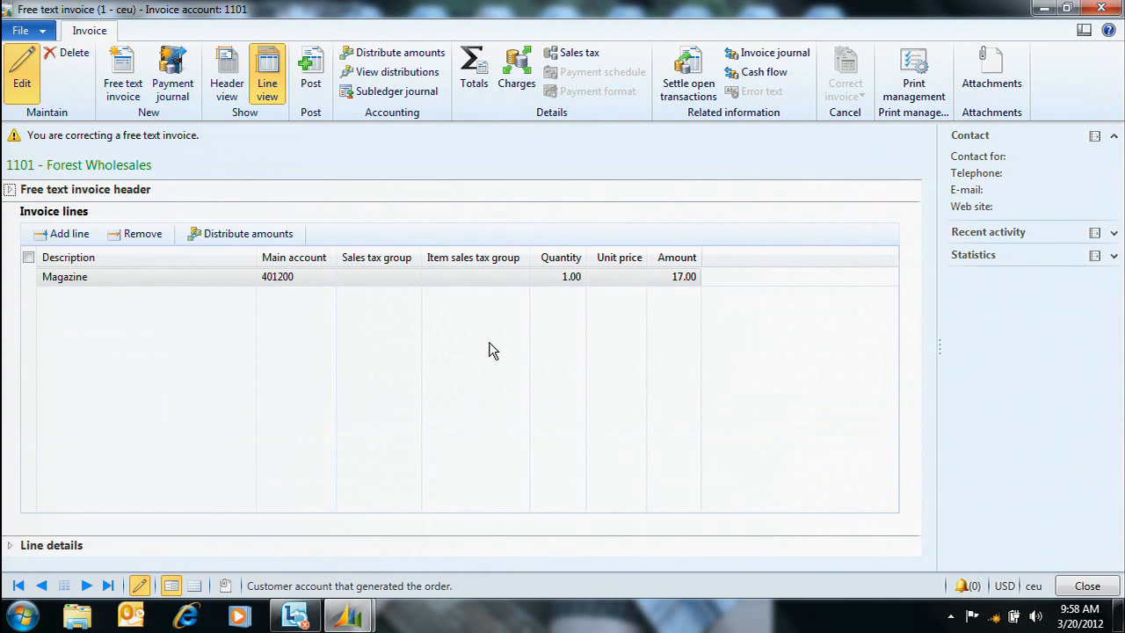
Step: Review the Magazine line's financial dimensions and the corrected invoice's header view, and return to the line view
{"action": "left_click", "coordinate": [12, 547]}
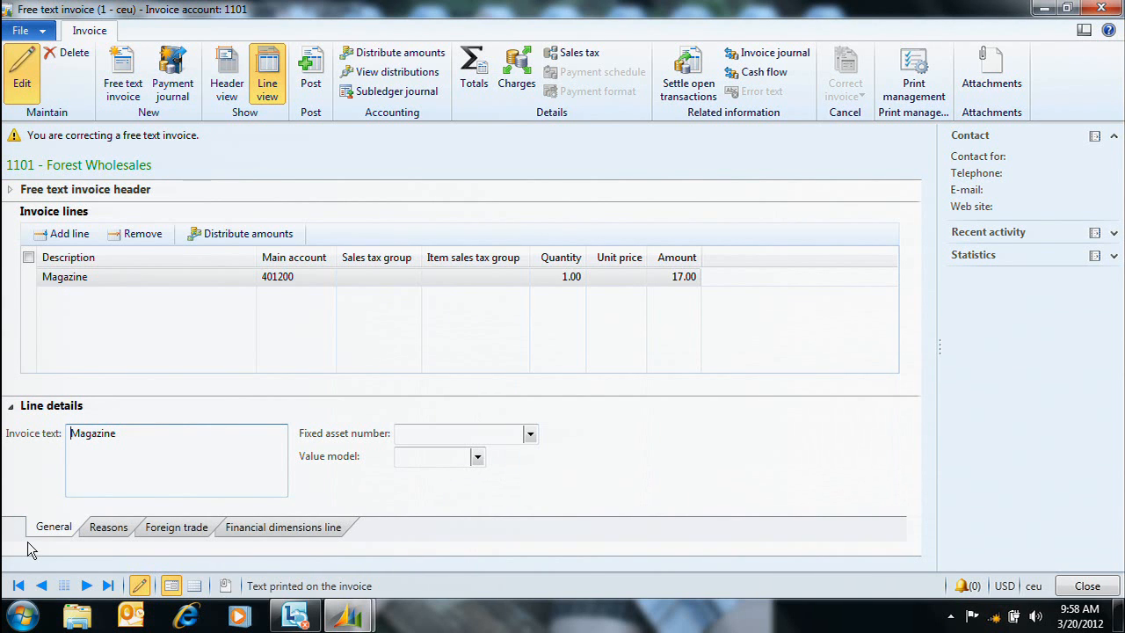
{"action": "left_click", "coordinate": [312, 529]}
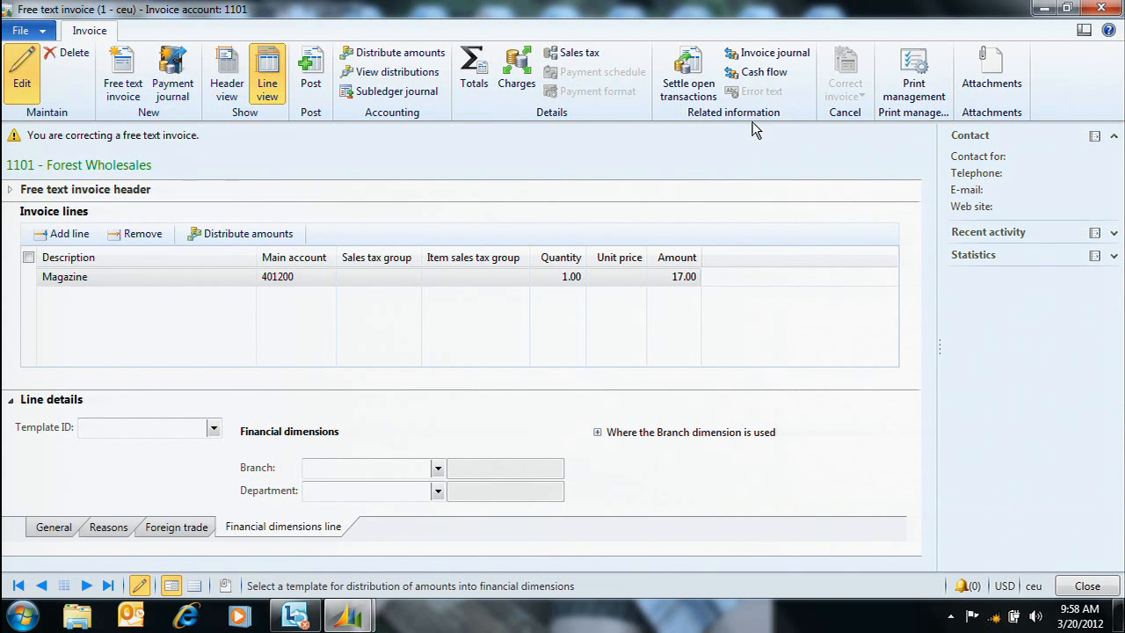
{"action": "left_click", "coordinate": [12, 401]}
{"action": "left_click", "coordinate": [227, 74]}
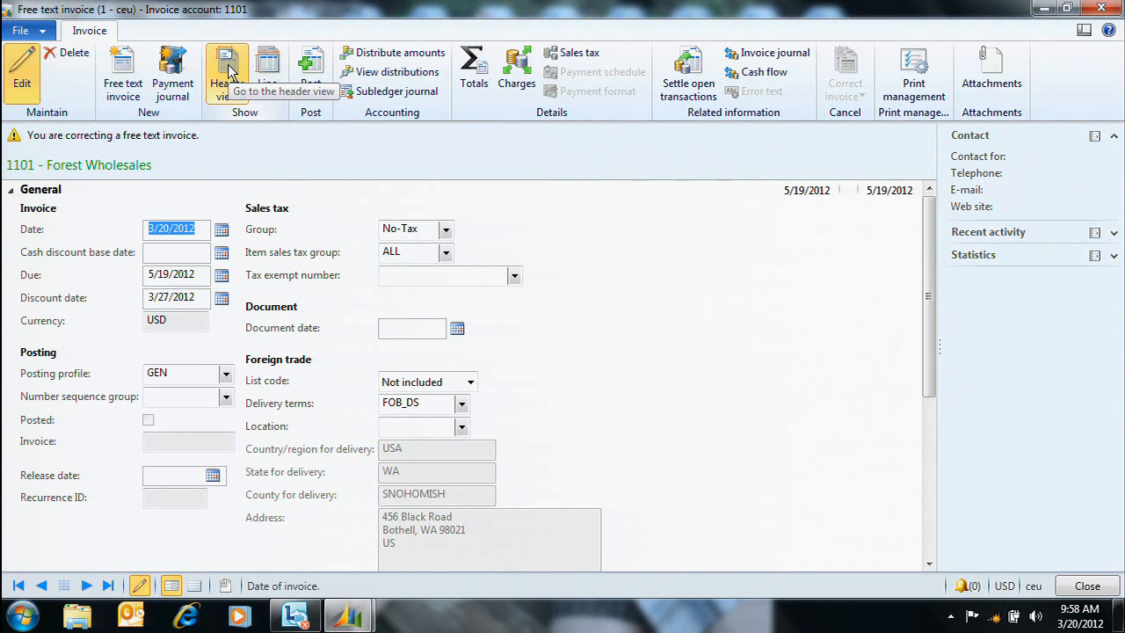
{"action": "left_click", "coordinate": [268, 74]}
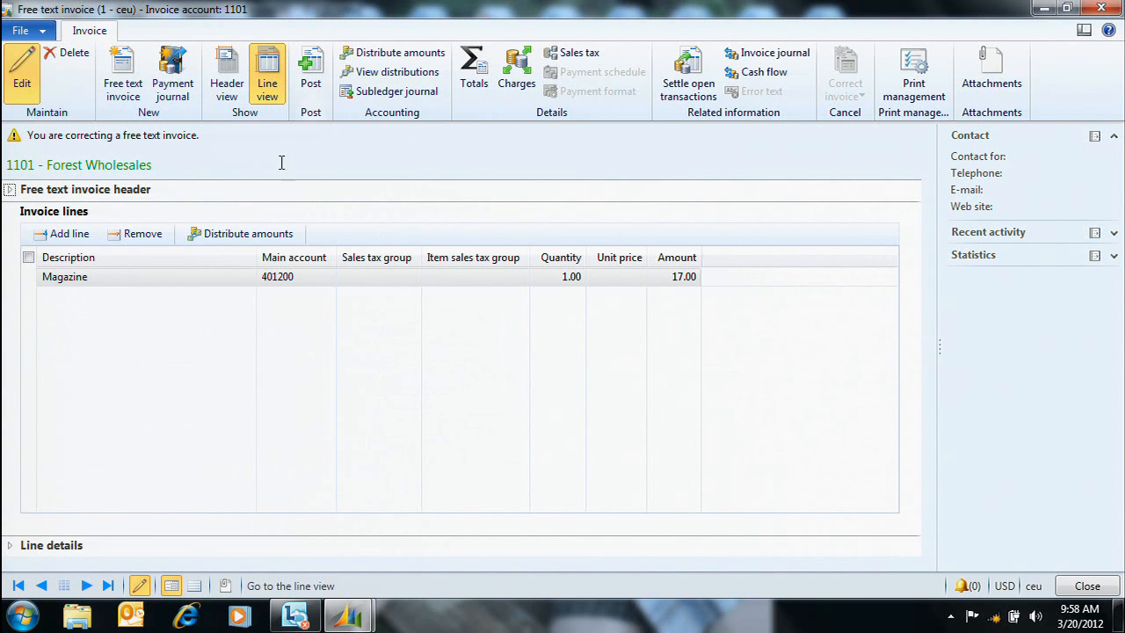
Step: Review the accounting distributions of the Magazine line and the invoice's subledger journal, closing both
{"action": "left_click", "coordinate": [219, 278]}
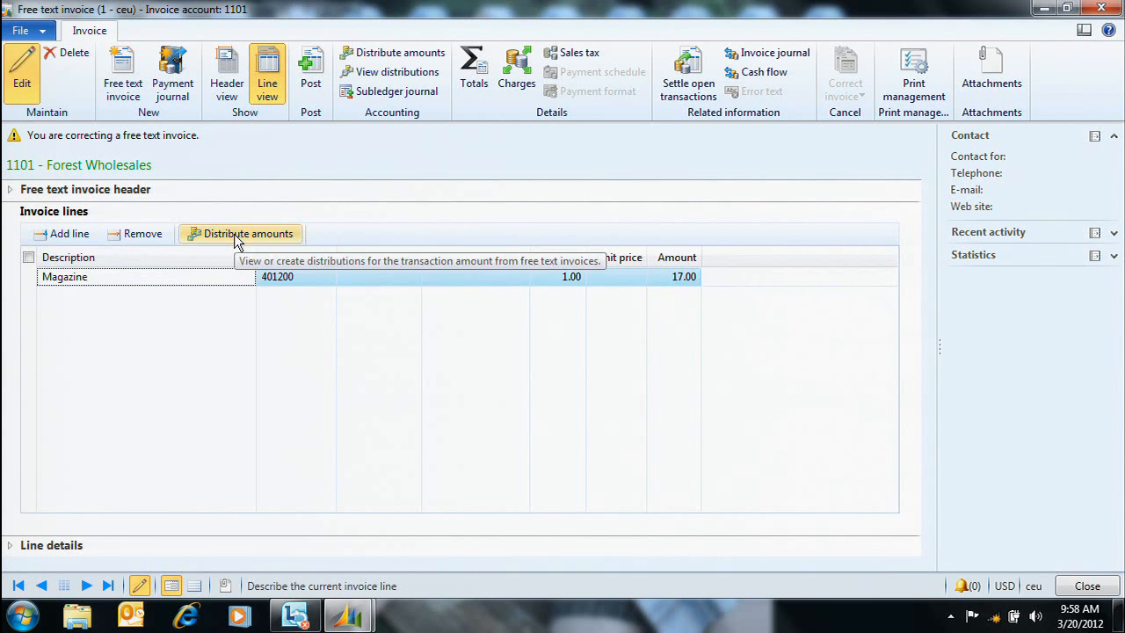
{"action": "left_click", "coordinate": [247, 233]}
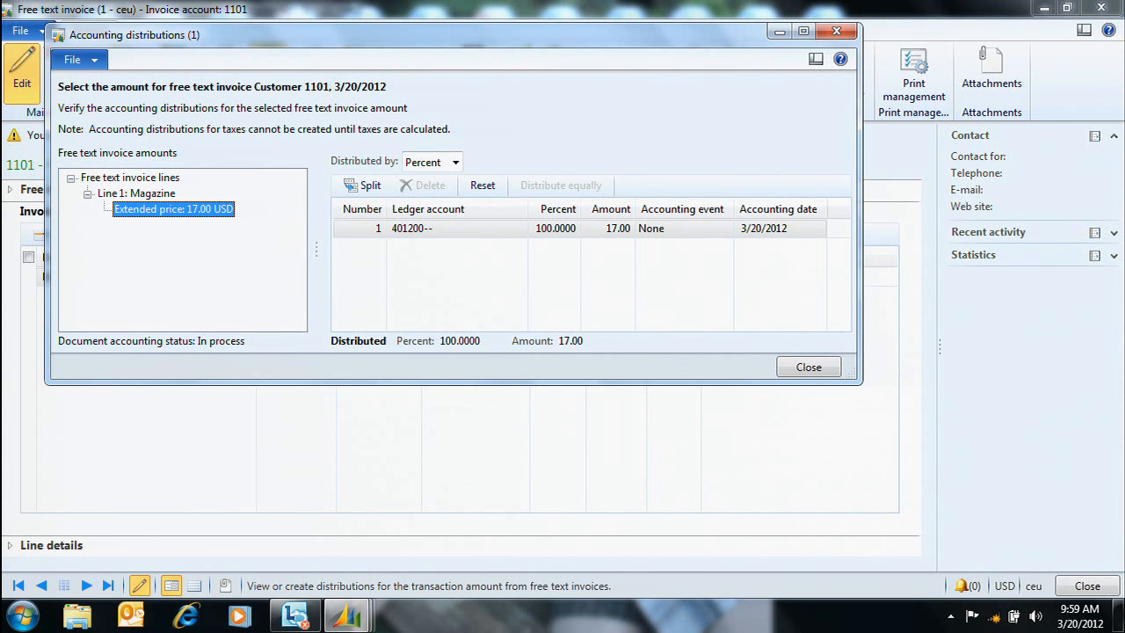
{"action": "left_click", "coordinate": [809, 368]}
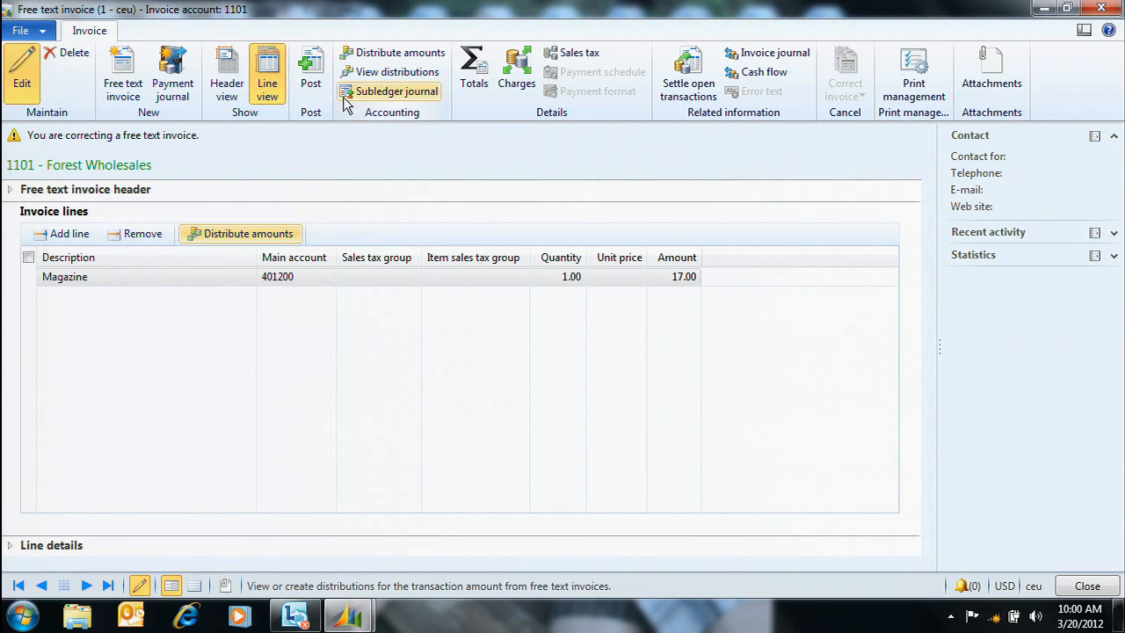
{"action": "left_click", "coordinate": [387, 91]}
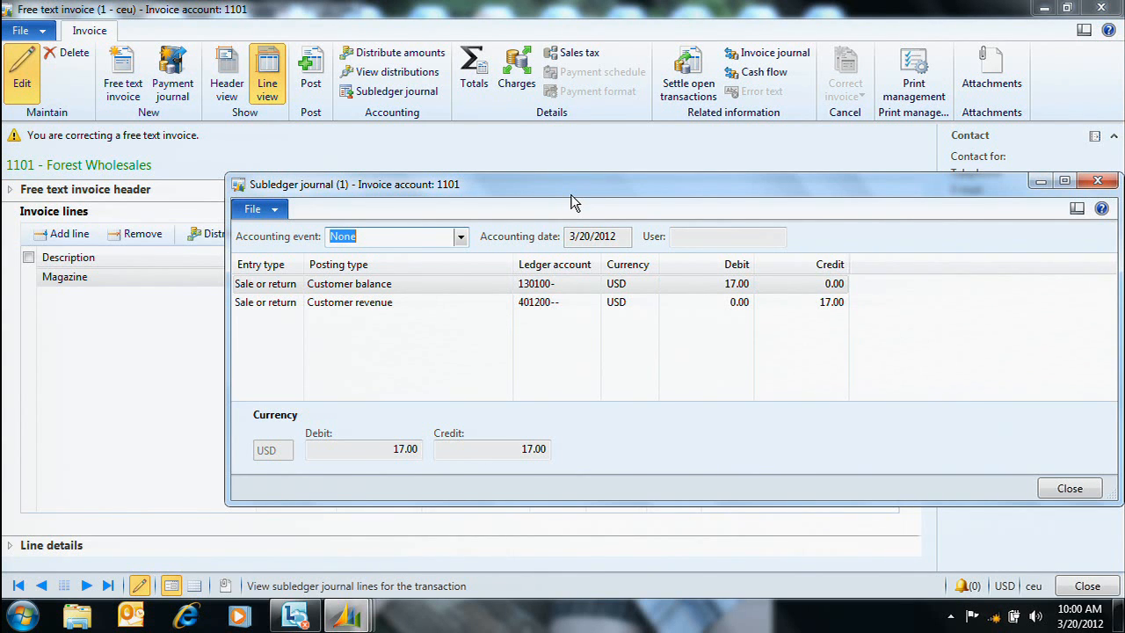
{"action": "left_click", "coordinate": [1089, 490]}
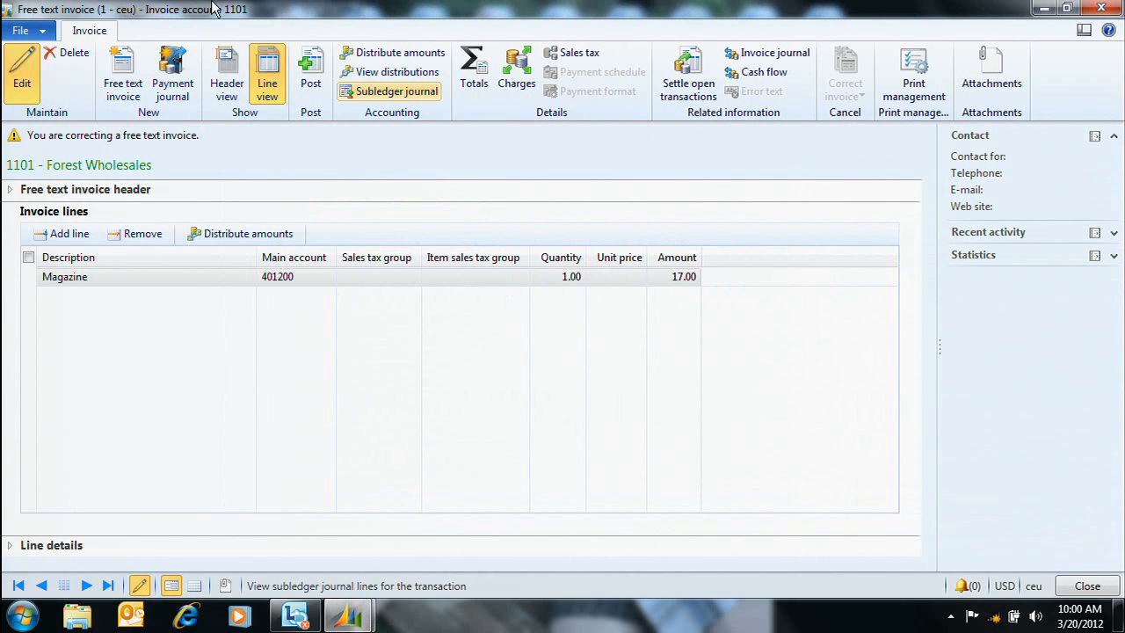
Step: Split the Magazine line's accounting distribution, assigning branch LA to the new 401200 entry and branch MSP to the original one
{"action": "left_click", "coordinate": [259, 233]}
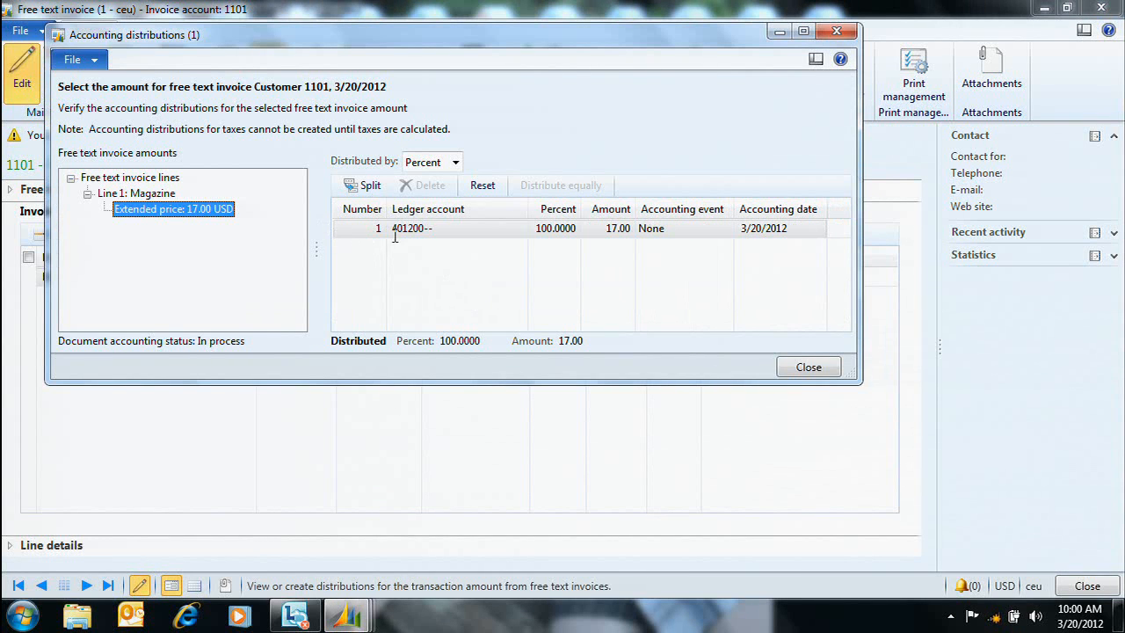
{"action": "left_click", "coordinate": [363, 186]}
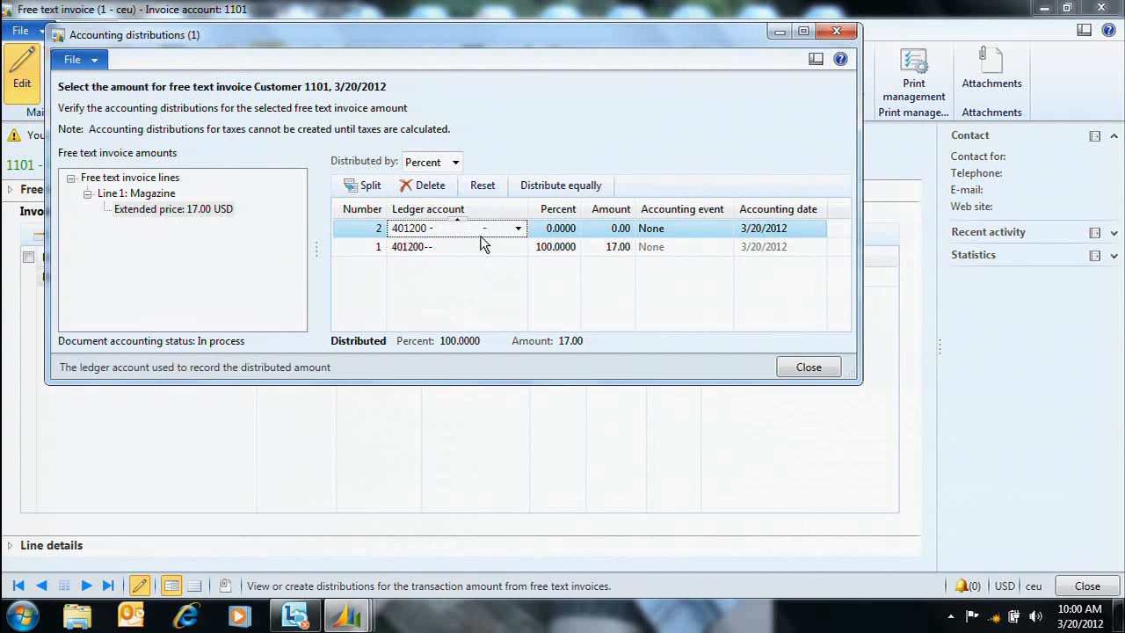
{"action": "left_click", "coordinate": [518, 228]}
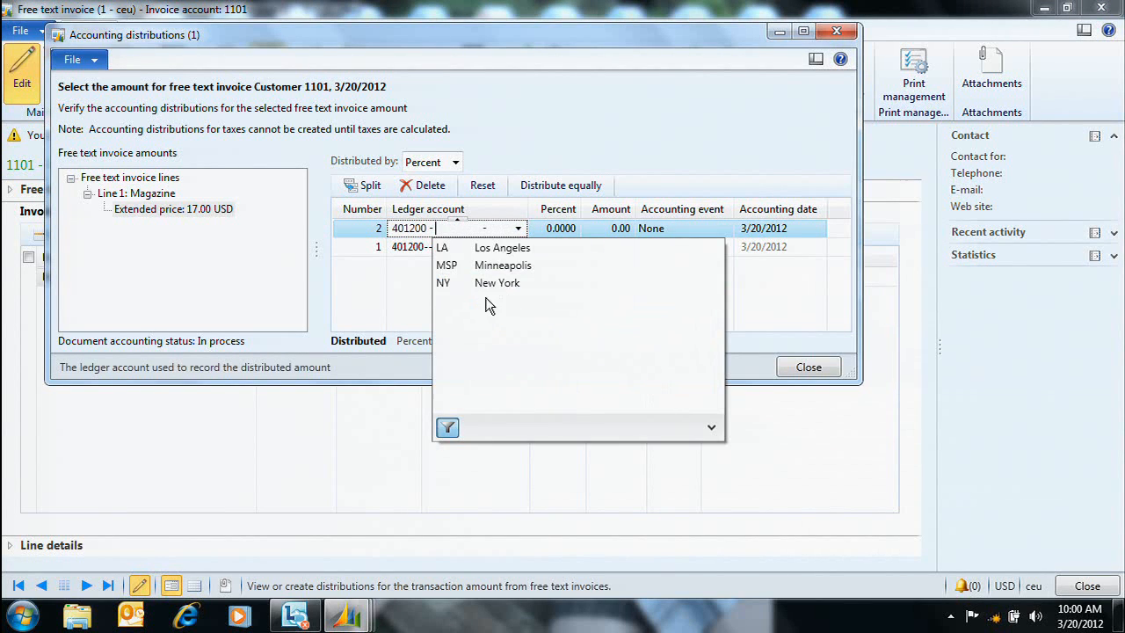
{"action": "left_click", "coordinate": [458, 250]}
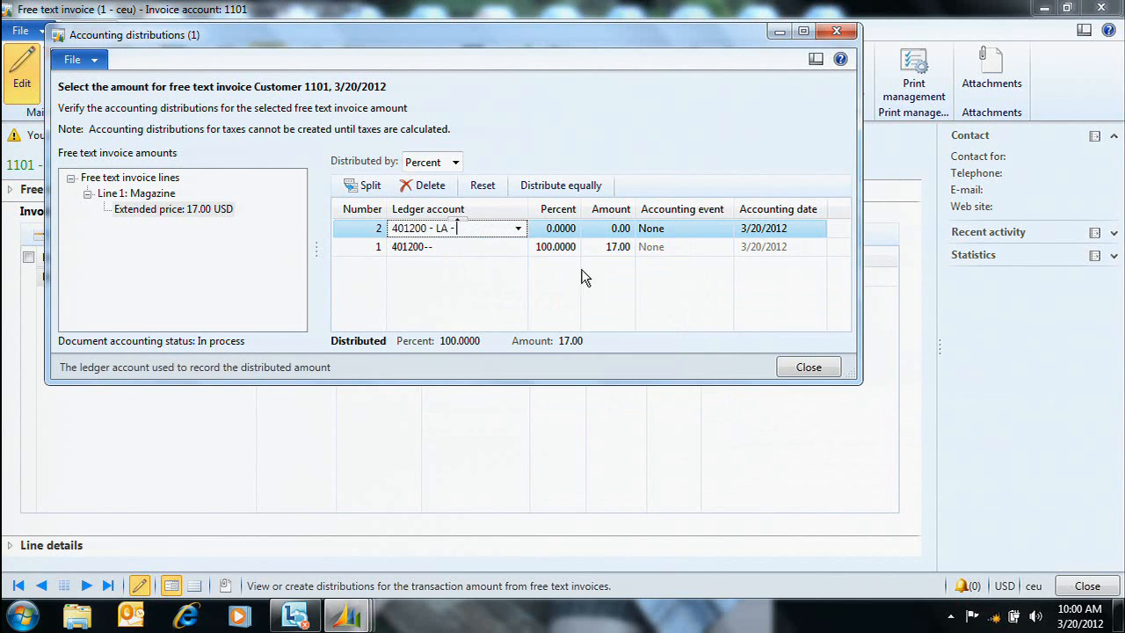
{"action": "left_click", "coordinate": [410, 248]}
{"action": "key", "text": "Tab"}
{"action": "left_click", "coordinate": [520, 248]}
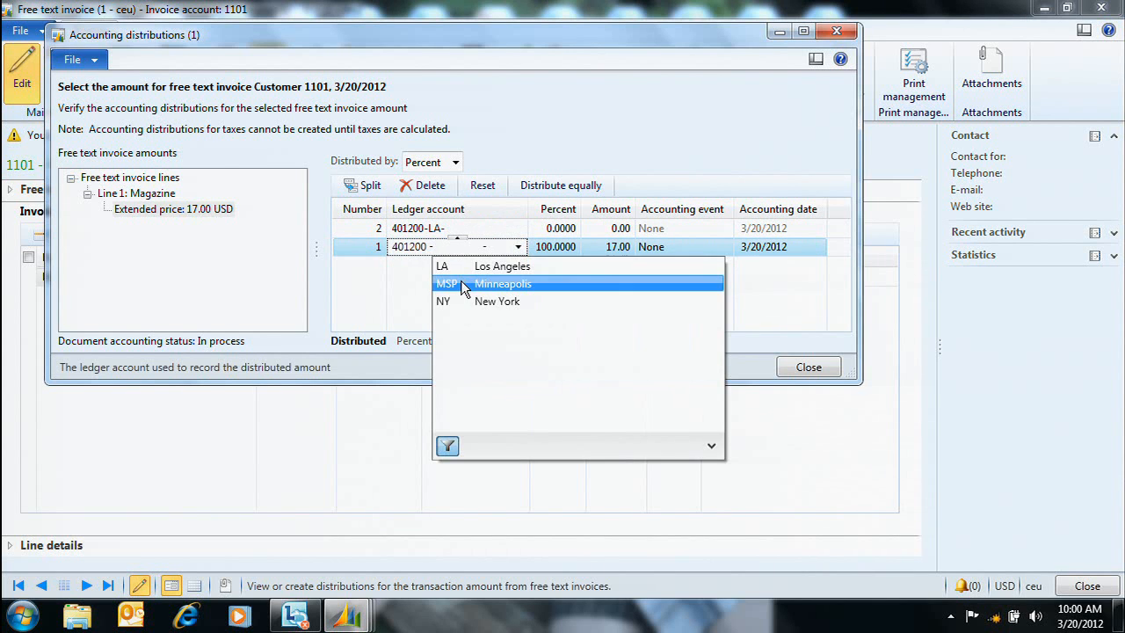
{"action": "left_click", "coordinate": [463, 284]}
{"action": "key", "text": "Tab"}
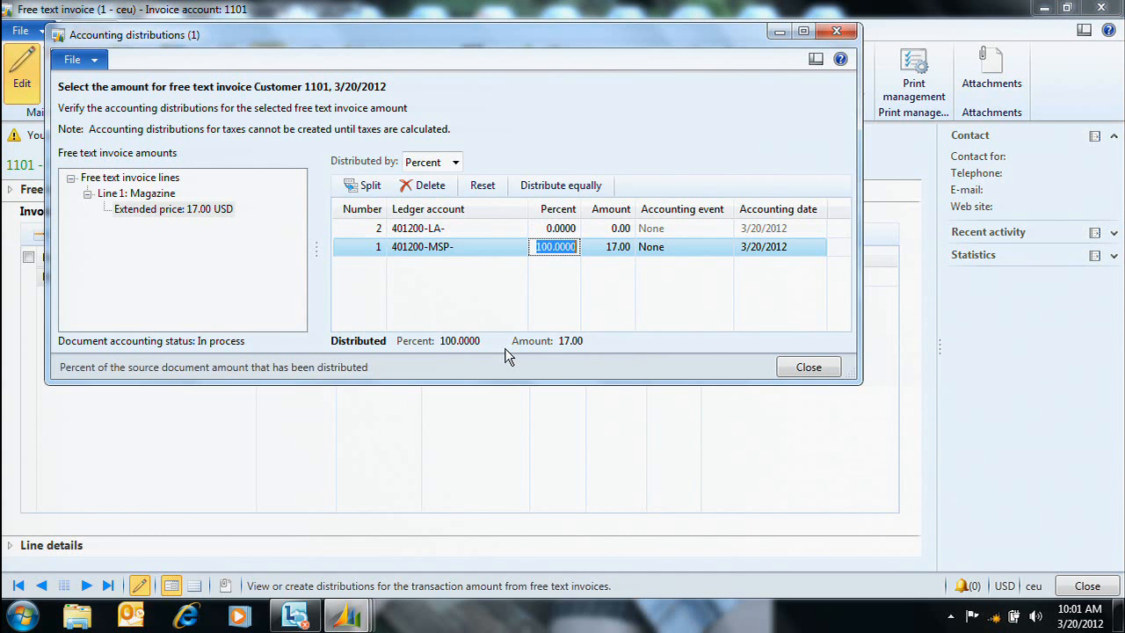
Step: Distribute 40 percent to the MSP entry and 60 percent to the LA entry, and review the invoice's subledger journal
{"action": "type", "text": "40"}
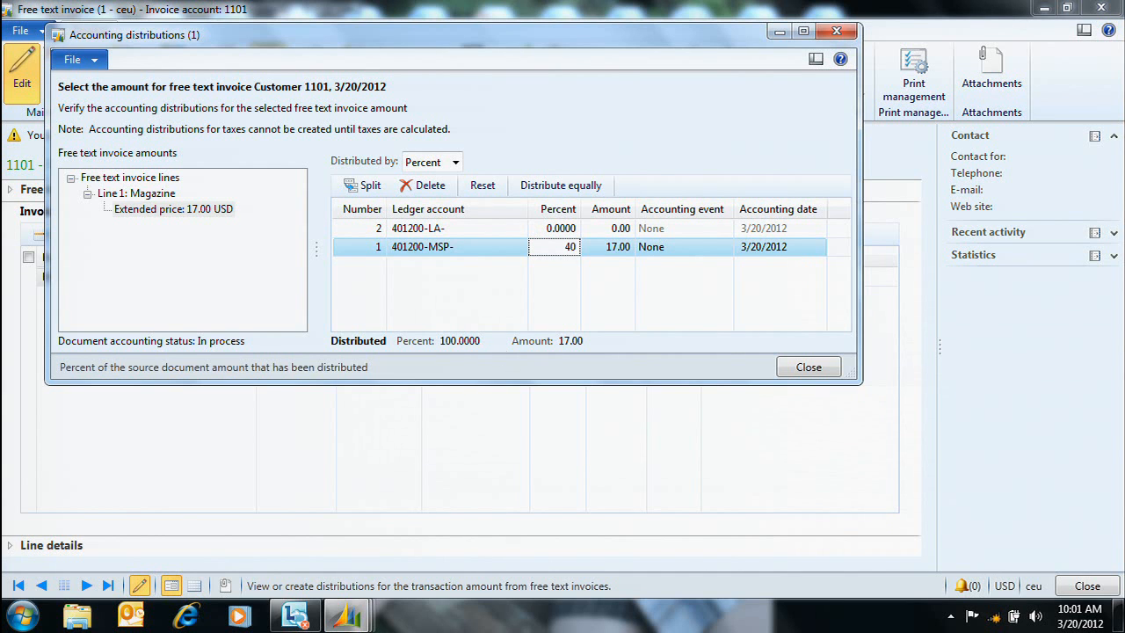
{"action": "key", "text": "Tab"}
{"action": "left_click", "coordinate": [560, 228]}
{"action": "type", "text": "6"}
{"action": "key", "text": "Tab"}
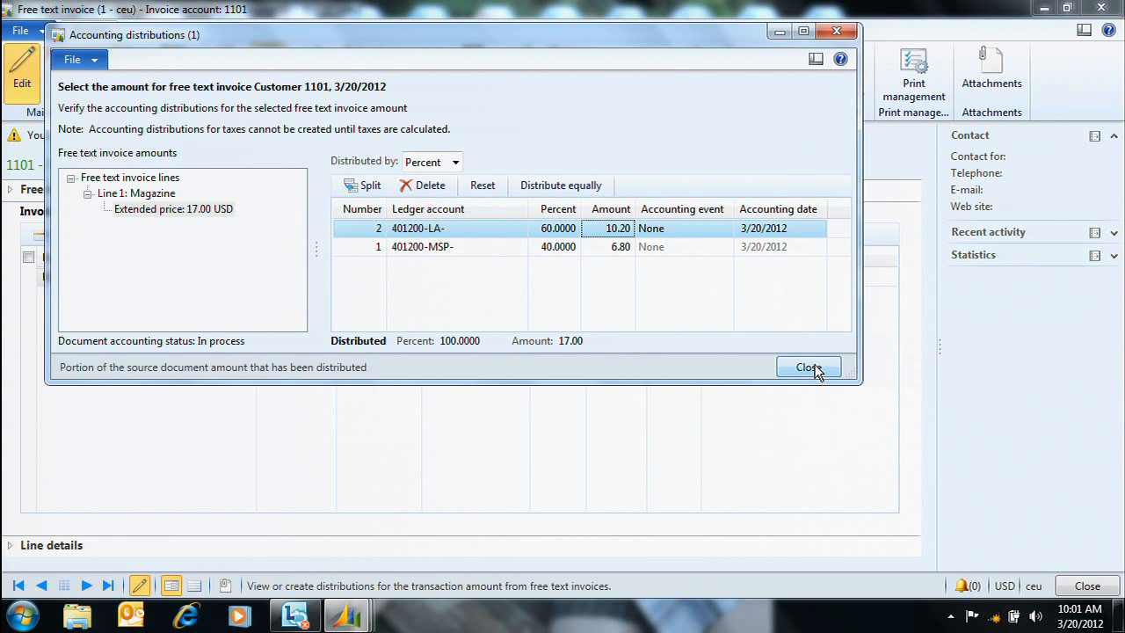
{"action": "left_click", "coordinate": [811, 369]}
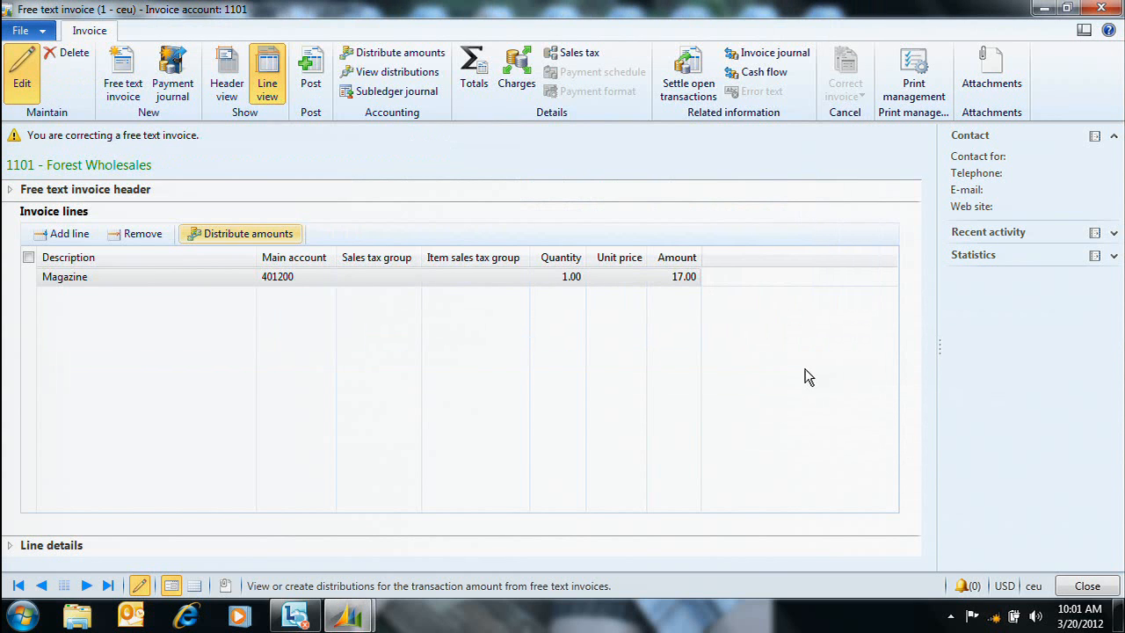
{"action": "left_click", "coordinate": [365, 93]}
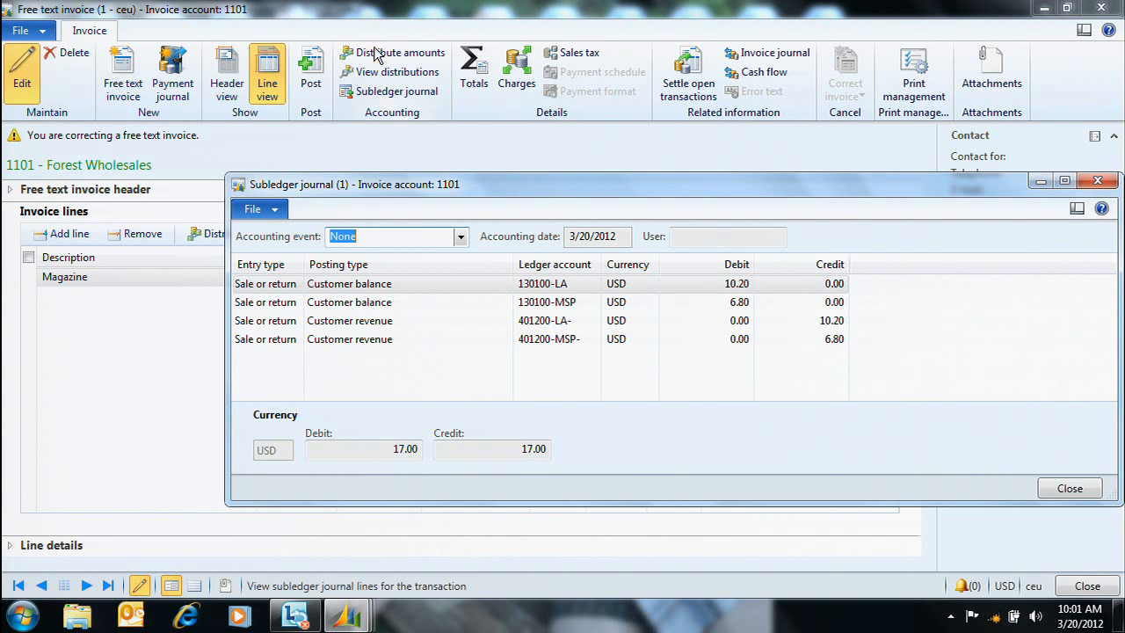
{"action": "left_click", "coordinate": [1070, 487]}
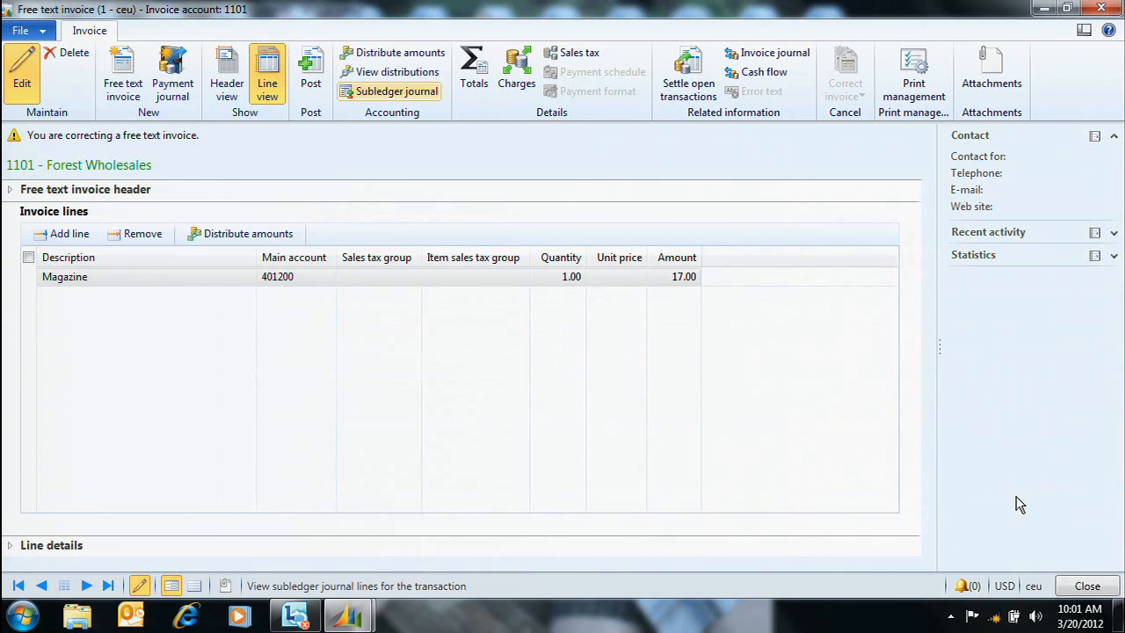
Step: Set the values used for the summary account to Source document in the General ledger parameters, and close the form
{"action": "mouse_move", "coordinate": [356, 606]}
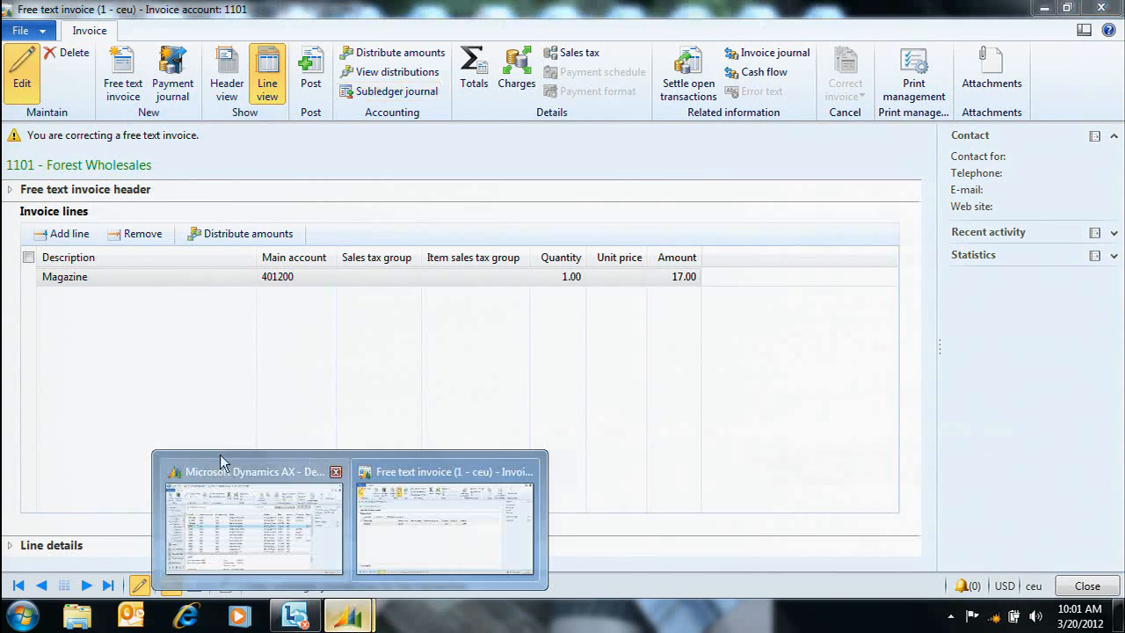
{"action": "left_click", "coordinate": [233, 535]}
{"action": "left_click", "coordinate": [79, 496]}
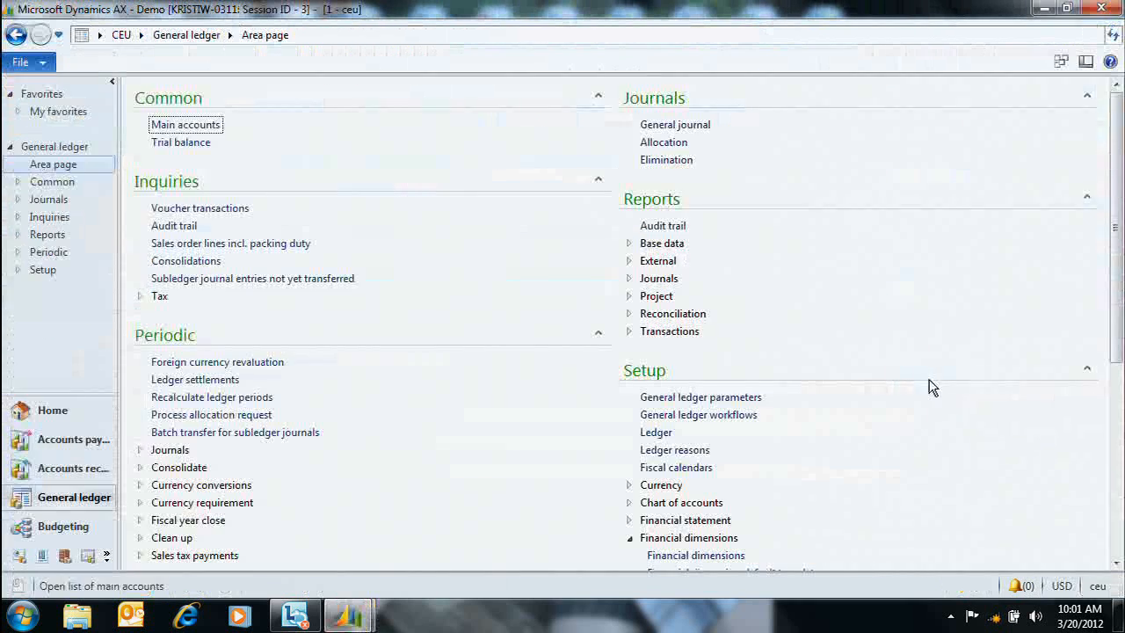
{"action": "left_click", "coordinate": [700, 399]}
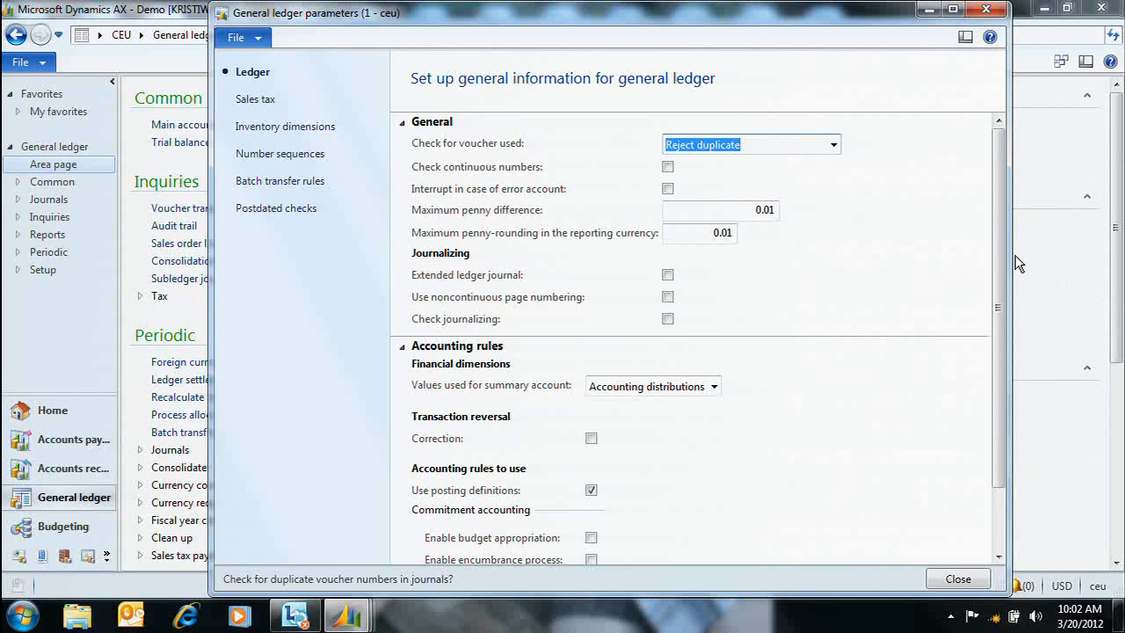
{"action": "scroll", "coordinate": [1001, 263], "scroll_direction": "down", "scroll_amount": 2}
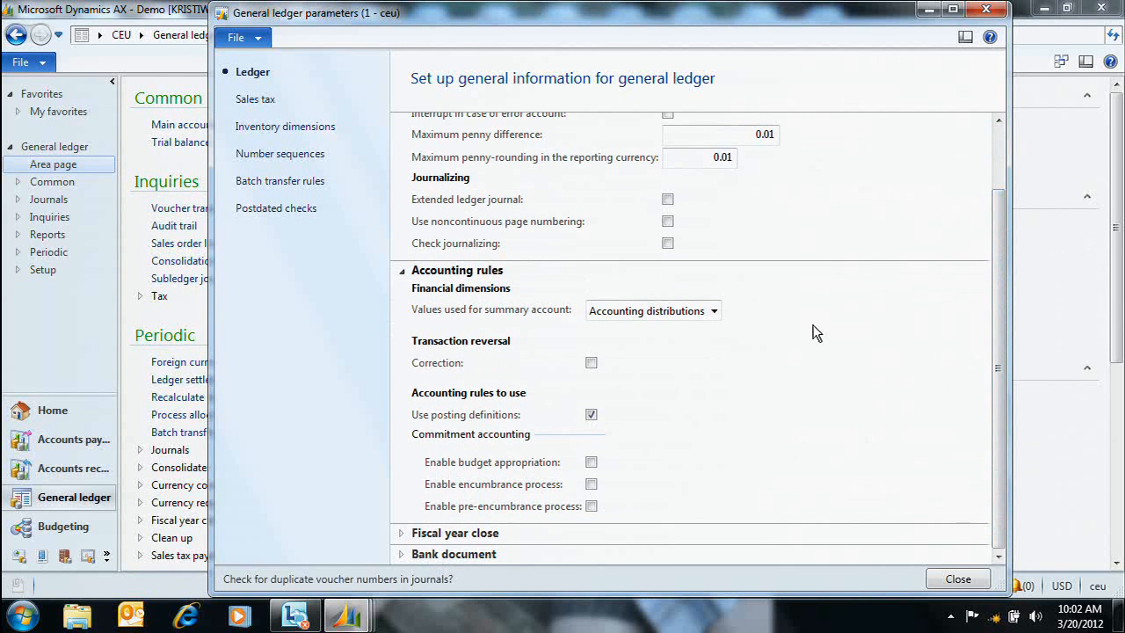
{"action": "left_click", "coordinate": [714, 311]}
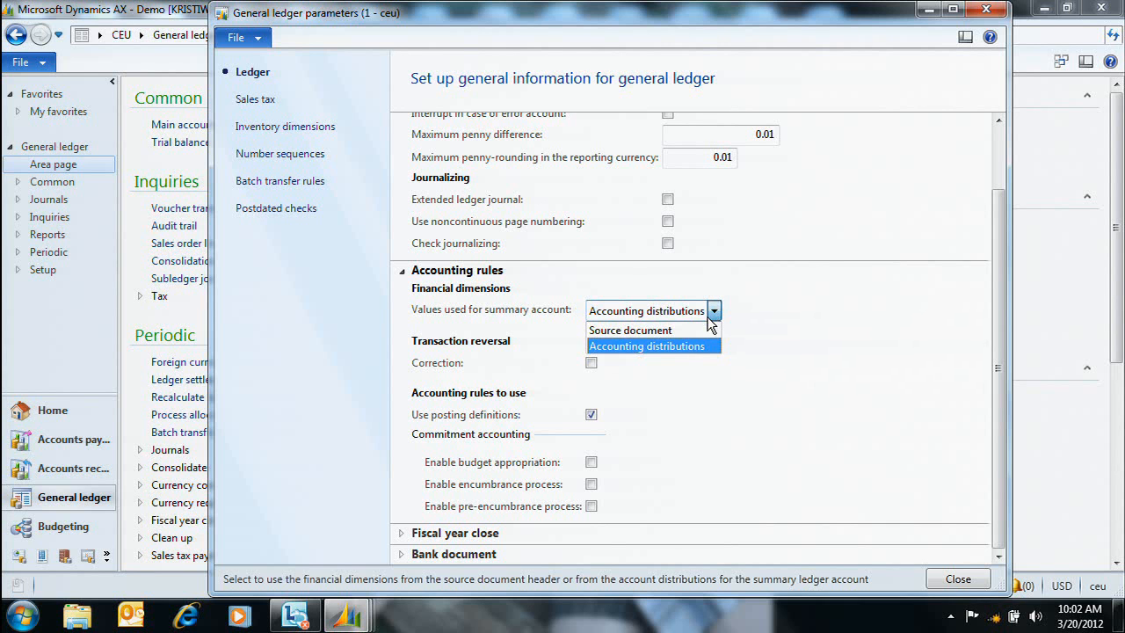
{"action": "left_click", "coordinate": [698, 330]}
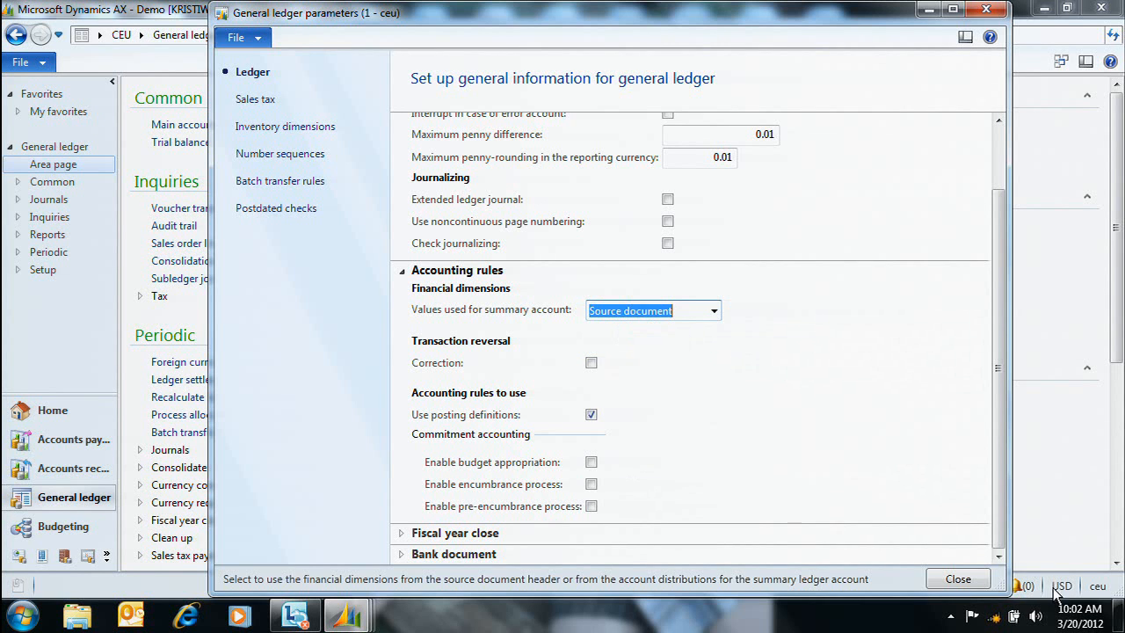
{"action": "left_click", "coordinate": [977, 582]}
Step: Return to the corrected free text invoice and review how its subledger journal uses the branch dimensions
{"action": "mouse_move", "coordinate": [315, 623]}
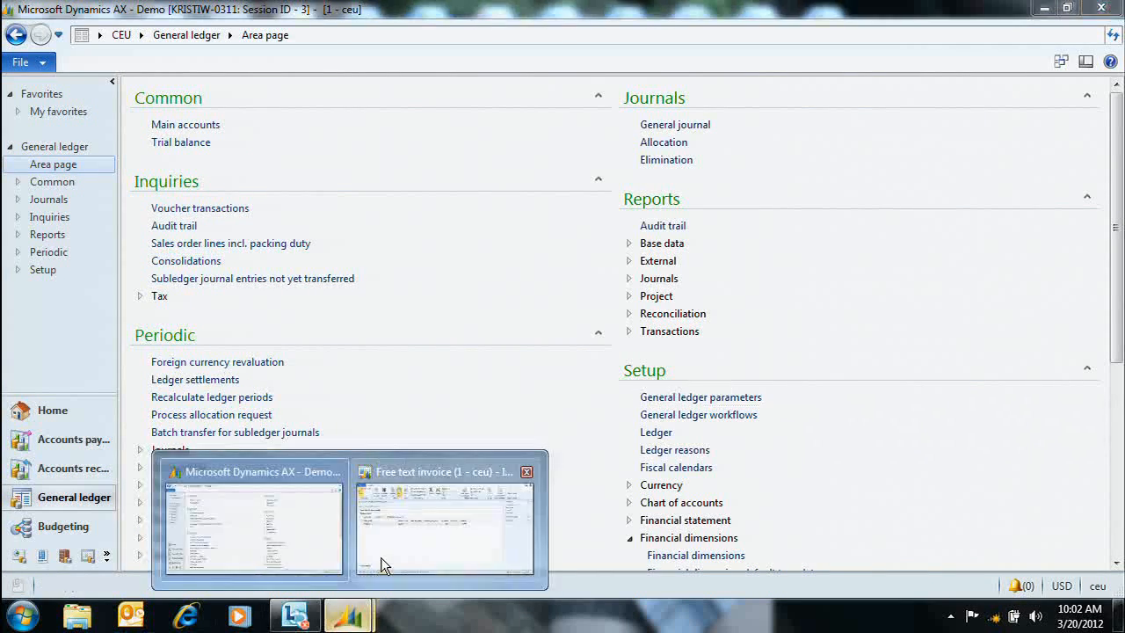
{"action": "left_click", "coordinate": [431, 524]}
{"action": "left_click", "coordinate": [395, 91]}
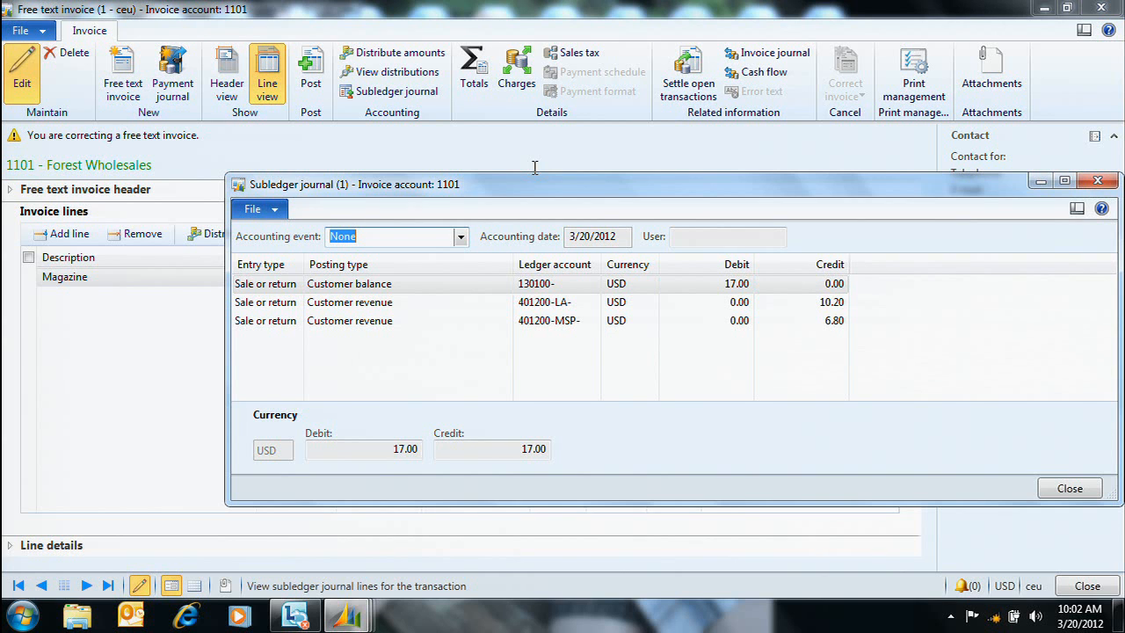
{"action": "left_click", "coordinate": [1079, 489]}
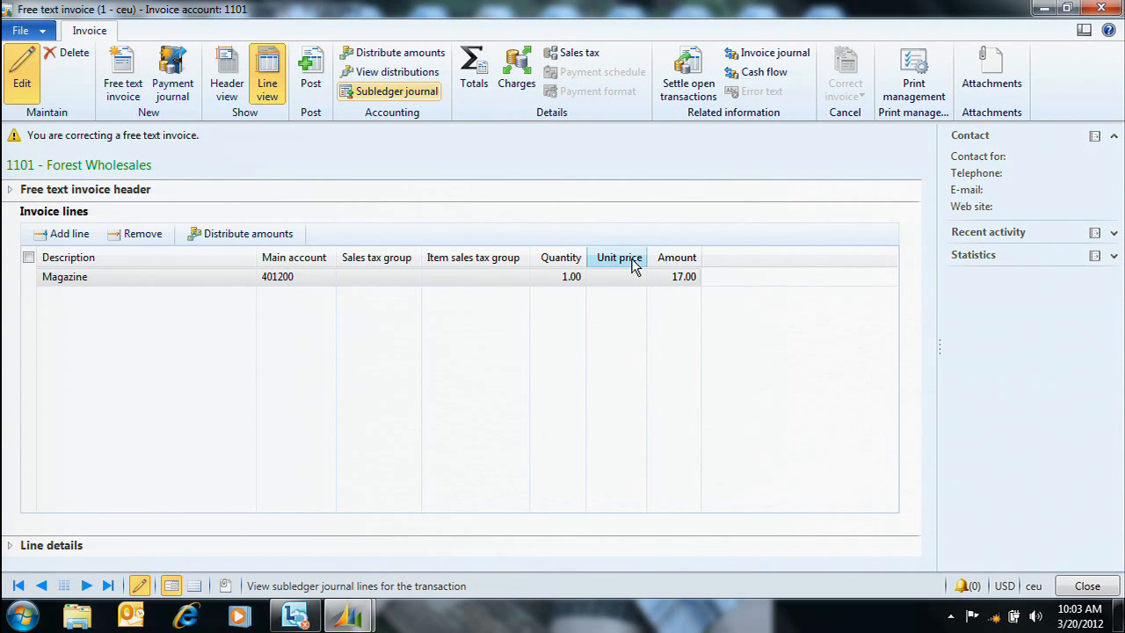
Step: Post the corrected Forest Wholesales invoice, dismiss the posting messages and close the invoice
{"action": "left_click", "coordinate": [322, 65]}
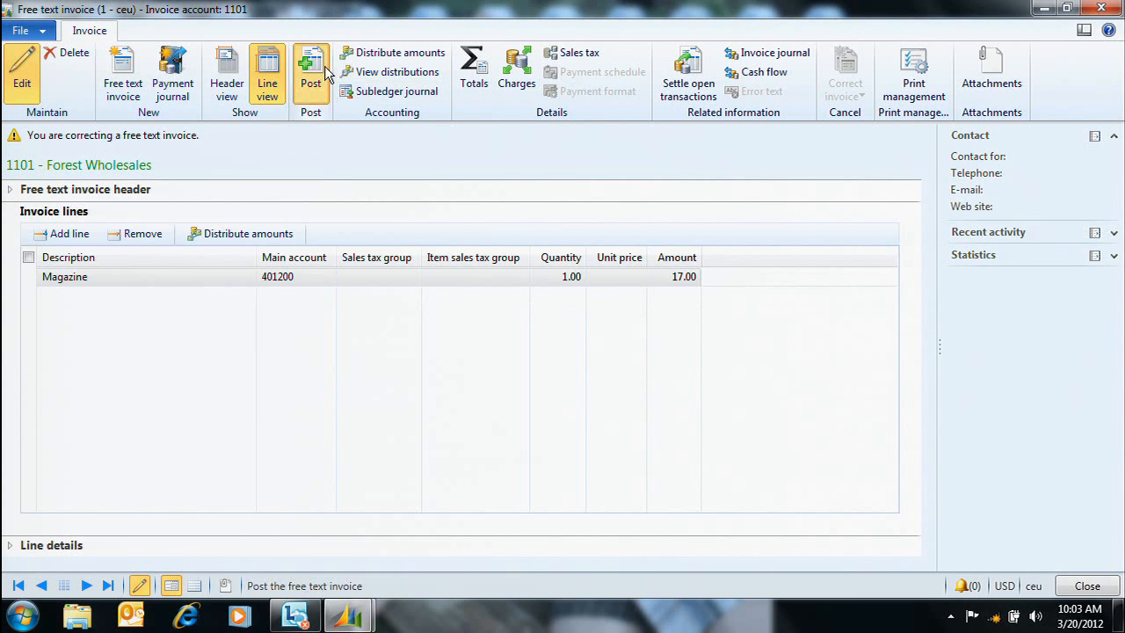
{"action": "left_click", "coordinate": [806, 457]}
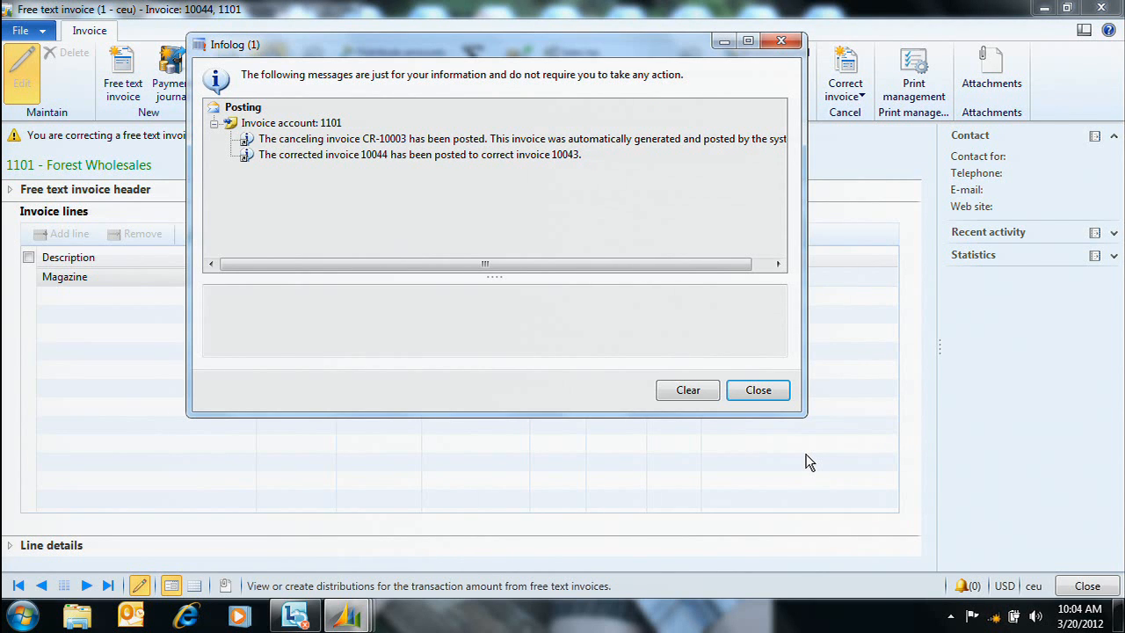
{"action": "left_click", "coordinate": [778, 395]}
{"action": "left_click", "coordinate": [1104, 7]}
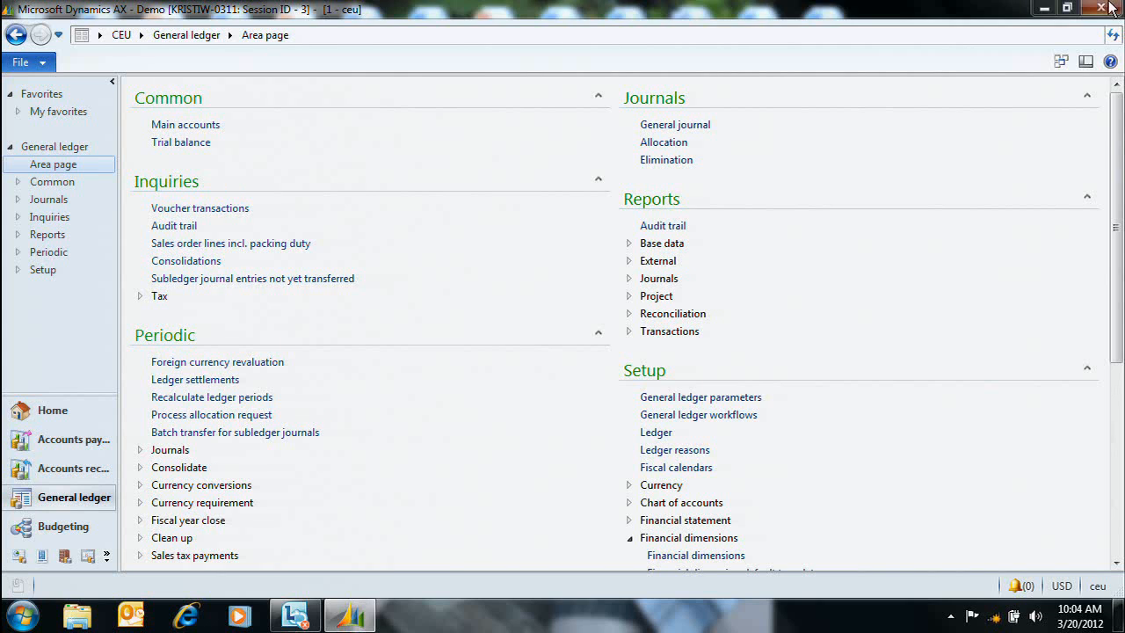
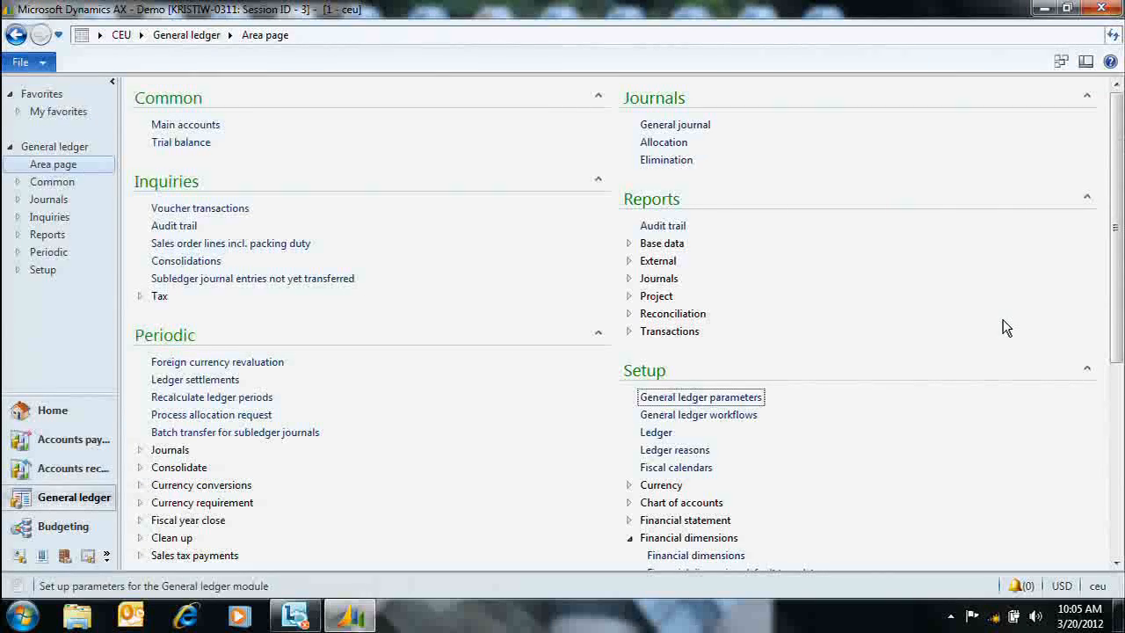
Step: Go to the Accounts receivable area page and widen the navigation pane so the full names fit
{"action": "left_click", "coordinate": [74, 468]}
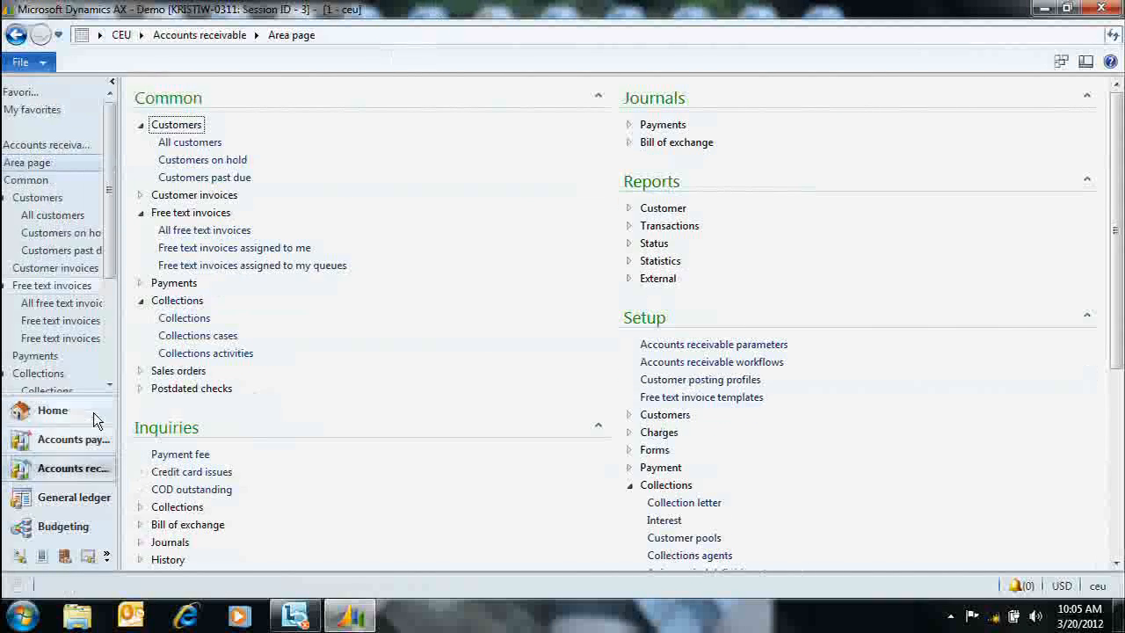
{"action": "left_click_drag", "start_coordinate": [115, 356], "coordinate": [168, 353]}
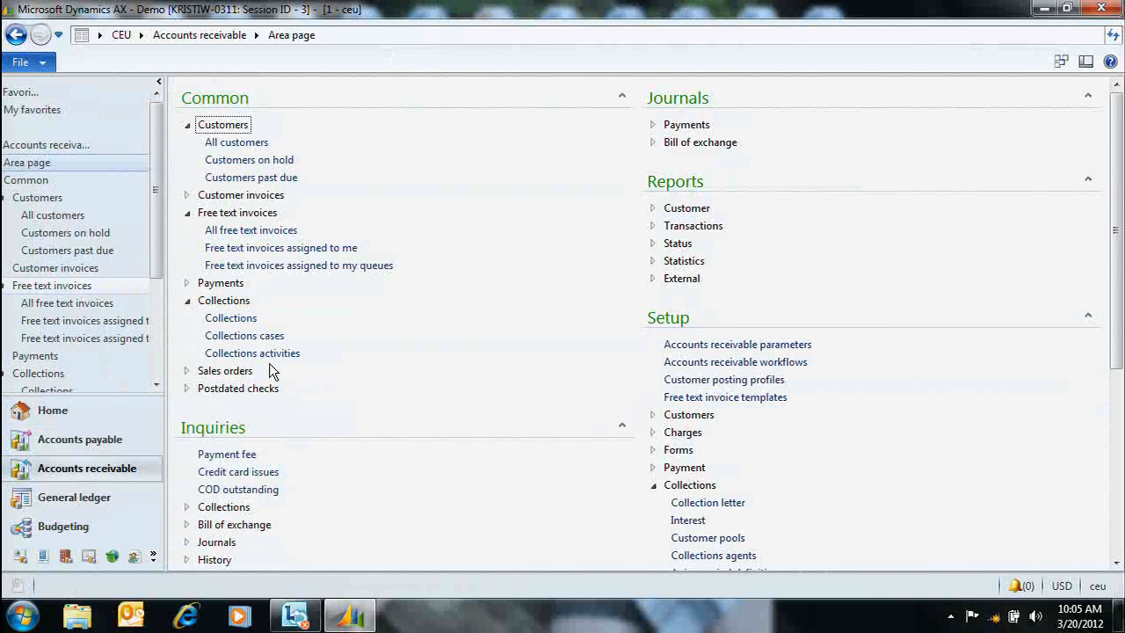
Step: Review the collections interest setup for code 15D-2%, including the period frequency options and fee settings, and close the form
{"action": "left_click_drag", "start_coordinate": [1118, 194], "coordinate": [1040, 379]}
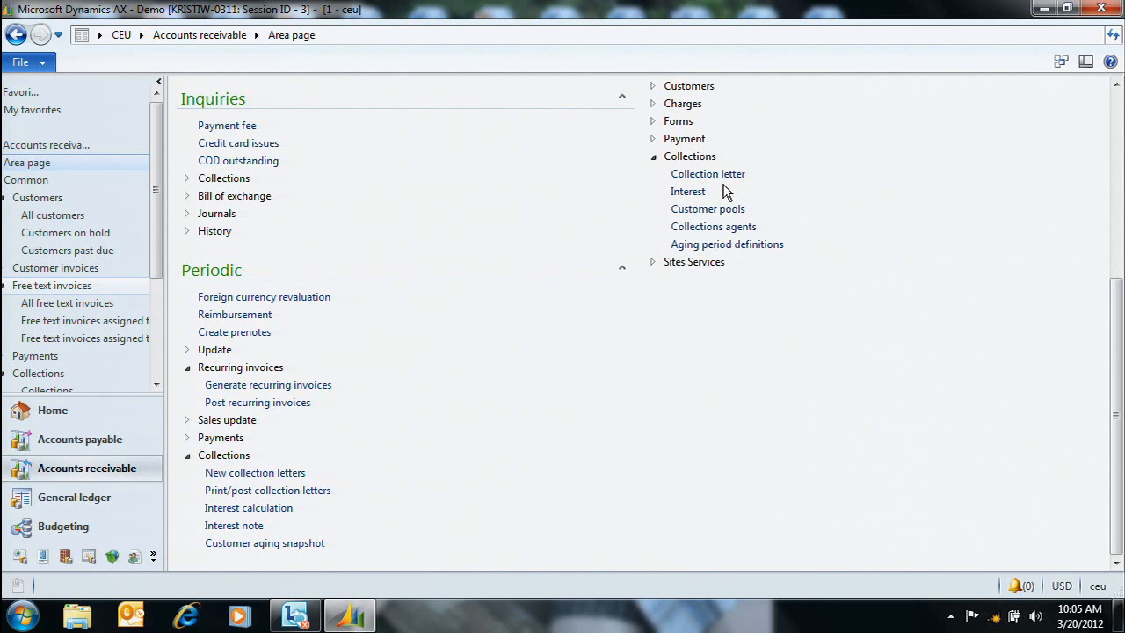
{"action": "left_click", "coordinate": [690, 192]}
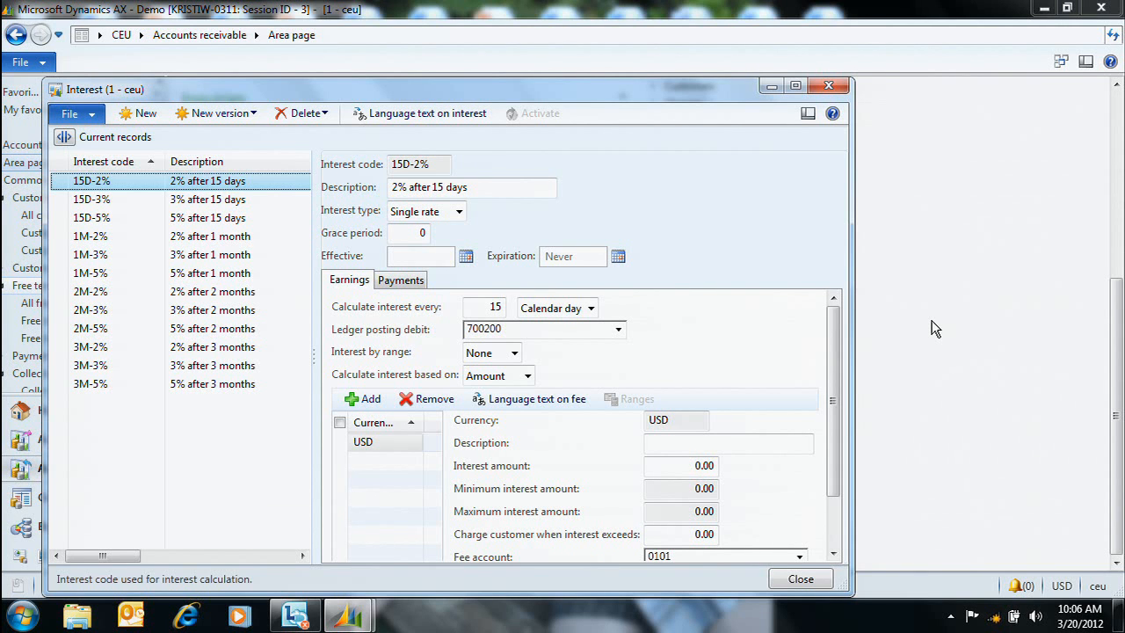
{"action": "left_click", "coordinate": [592, 309]}
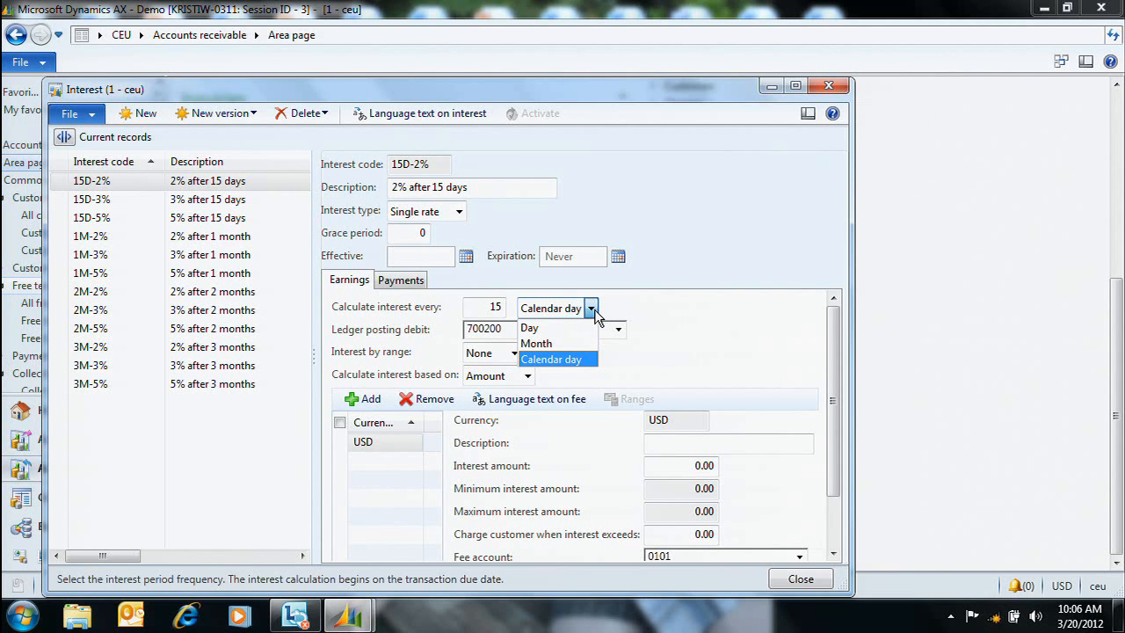
{"action": "left_click", "coordinate": [773, 328]}
{"action": "scroll", "coordinate": [836, 378], "scroll_direction": "down", "scroll_amount": 2}
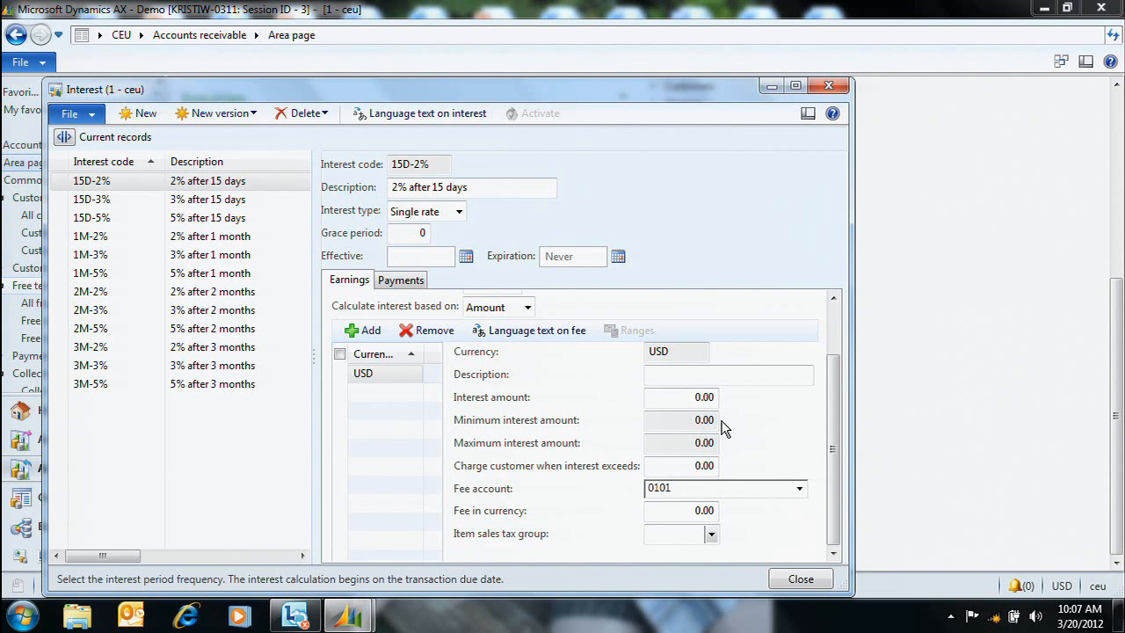
{"action": "left_click", "coordinate": [811, 579]}
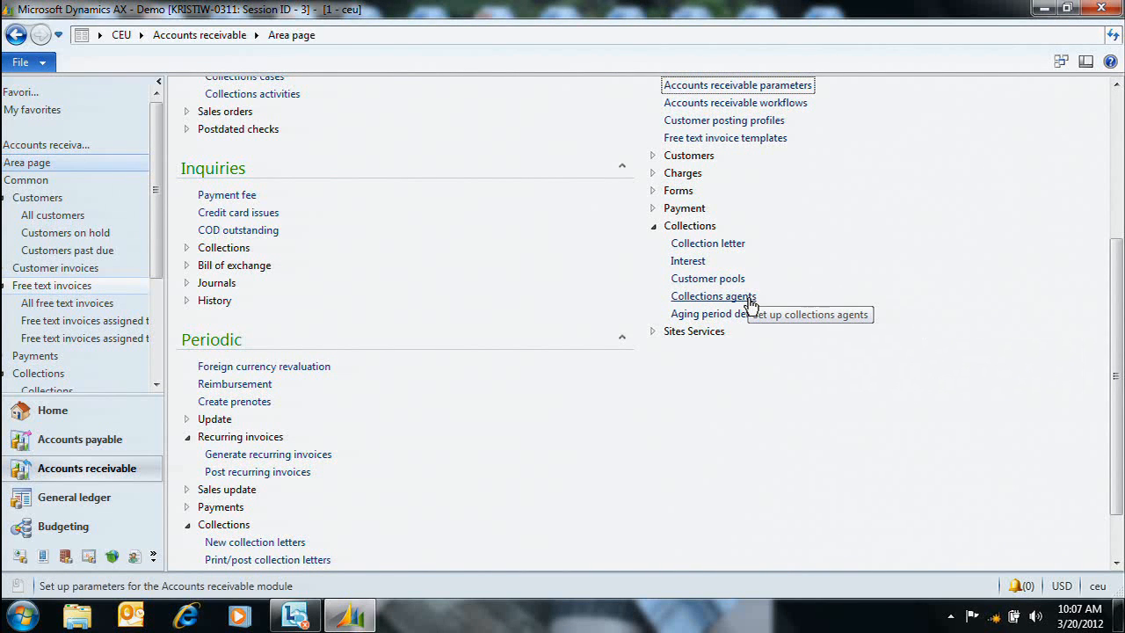
Step: Review the criteria of the East, Large and Over 180 customer pools, and close the customer pools form
{"action": "left_click", "coordinate": [719, 281]}
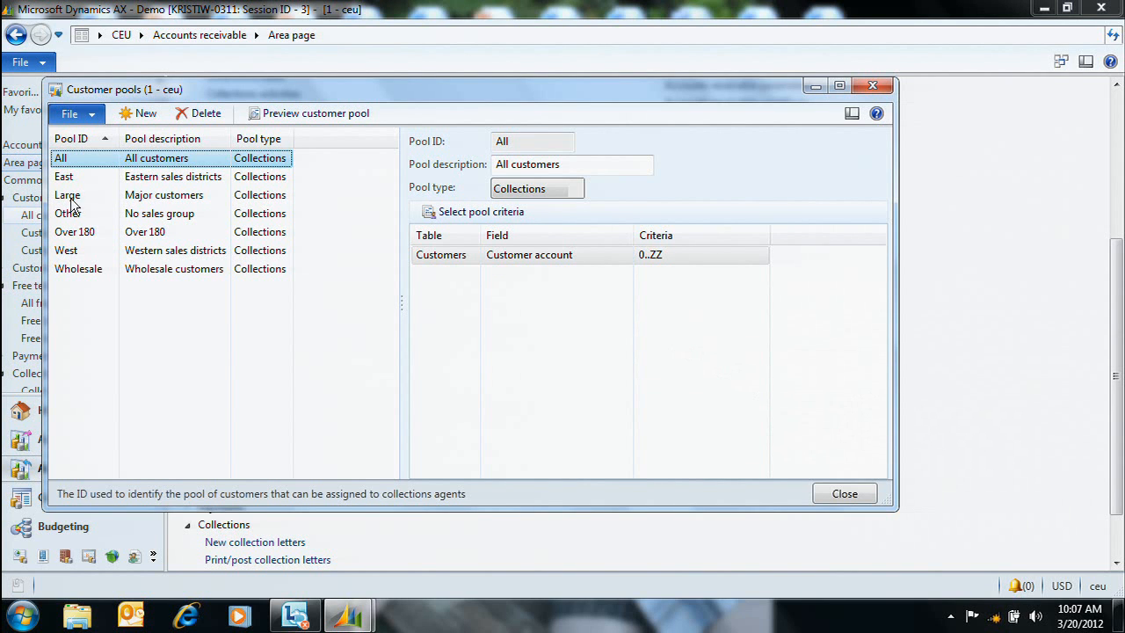
{"action": "left_click", "coordinate": [85, 175]}
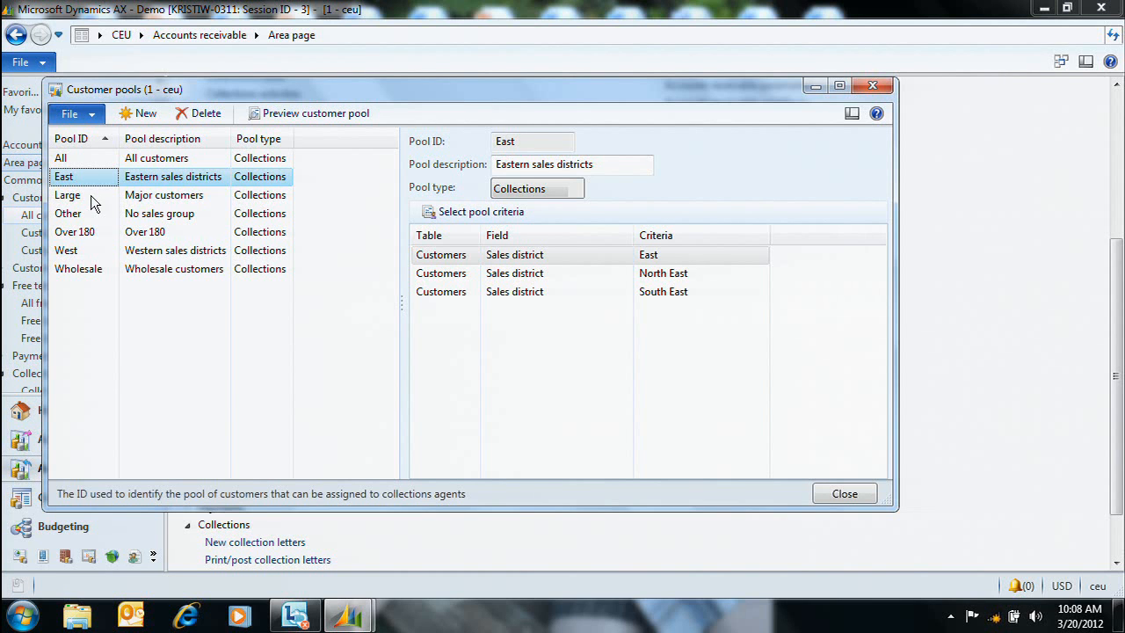
{"action": "left_click", "coordinate": [90, 195]}
{"action": "left_click", "coordinate": [90, 234]}
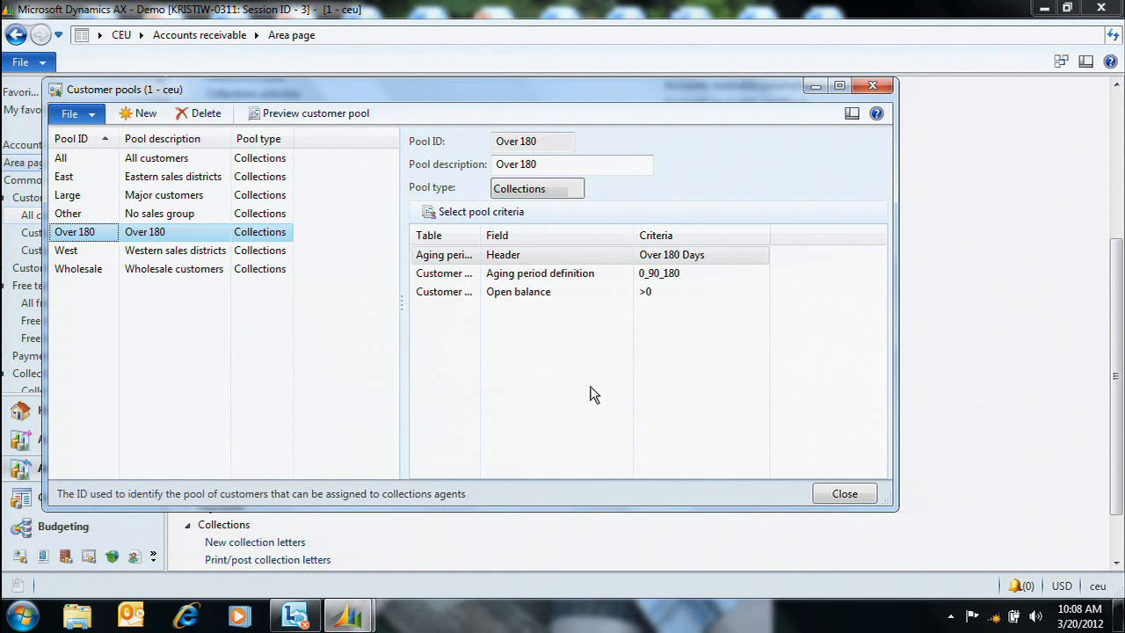
{"action": "left_click", "coordinate": [845, 493]}
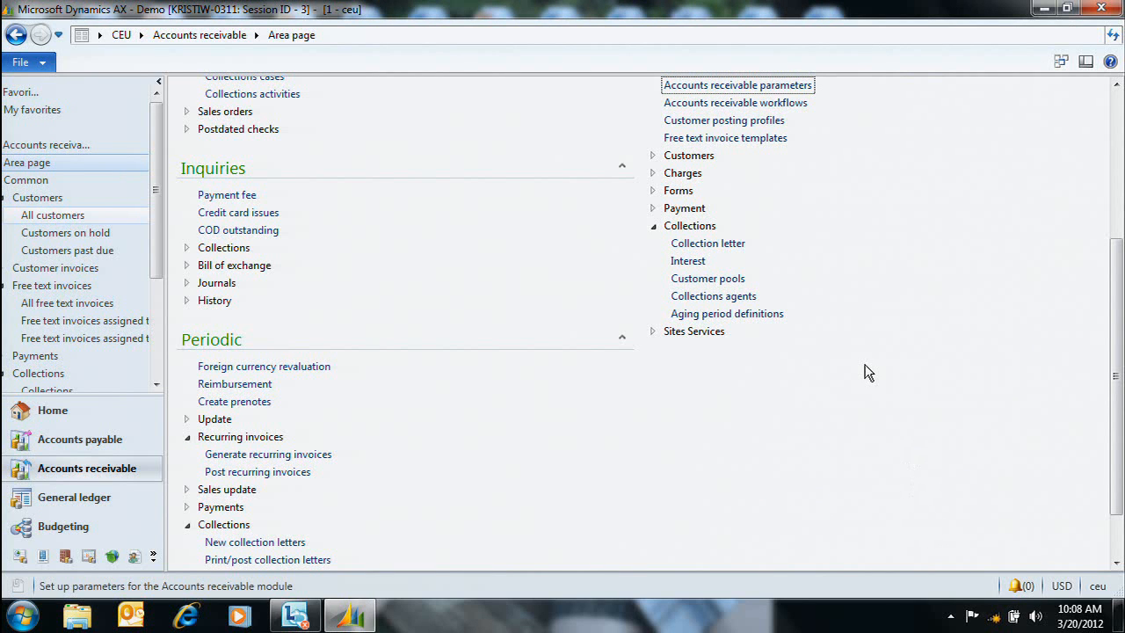
Step: Make the East pool the default for the first listed collections agent, and close the form
{"action": "left_click", "coordinate": [719, 301]}
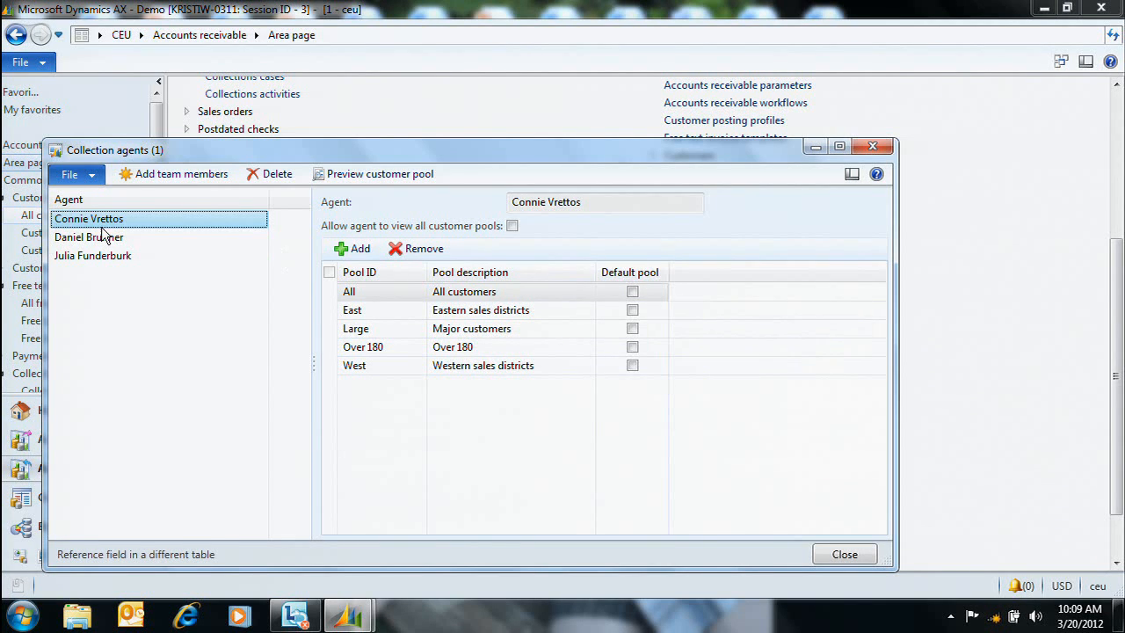
{"action": "left_click", "coordinate": [639, 315]}
{"action": "left_click", "coordinate": [636, 313]}
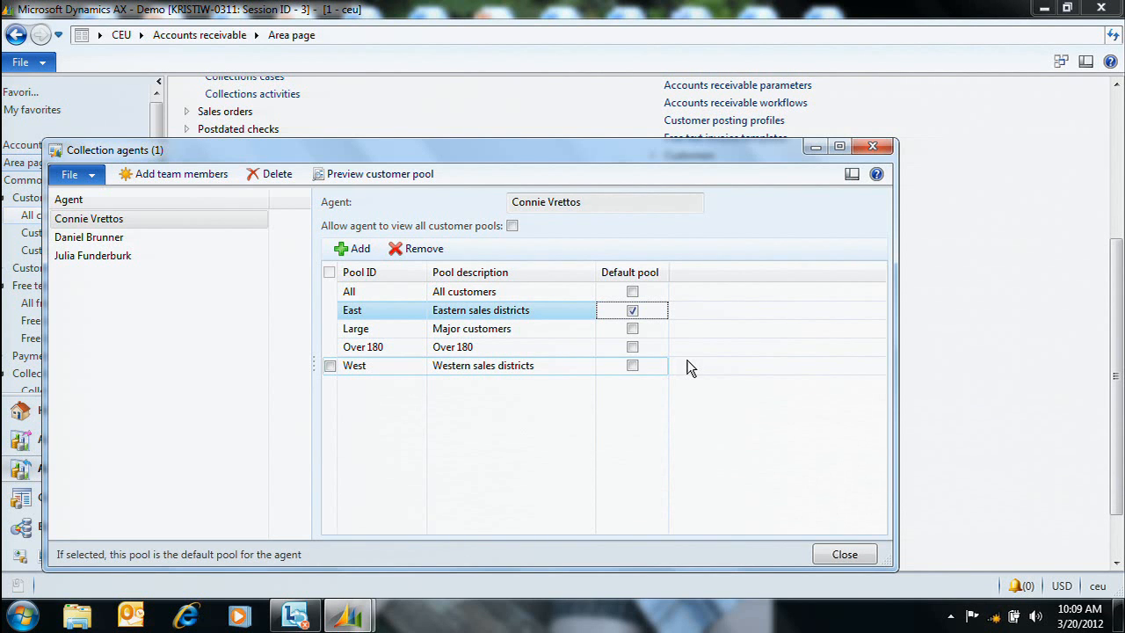
{"action": "left_click", "coordinate": [844, 554]}
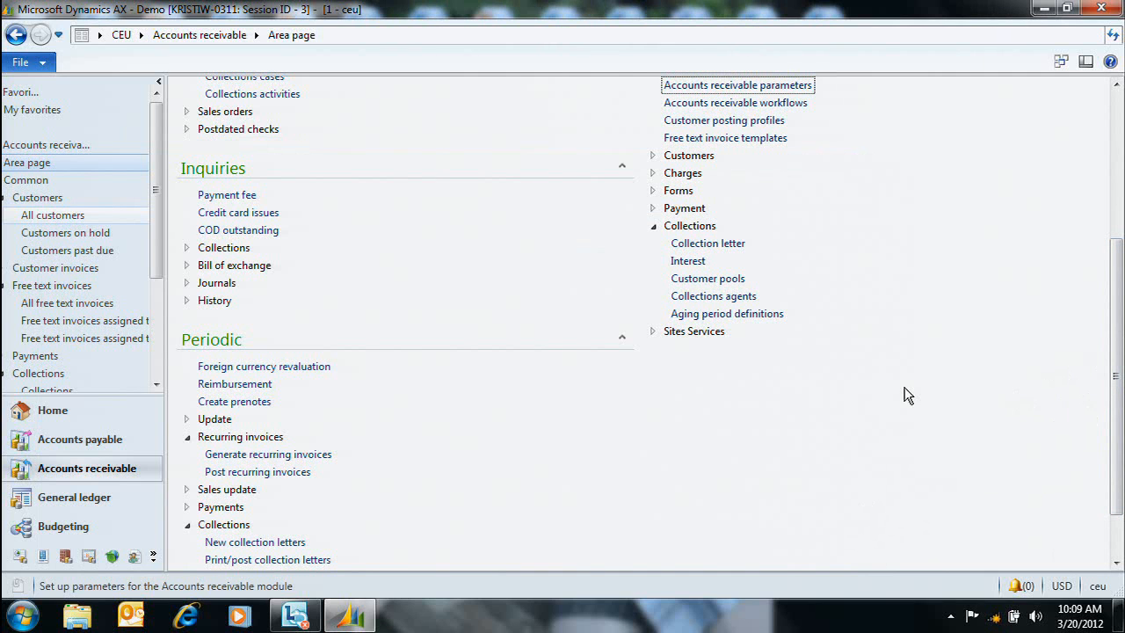
Step: Examine the 0_90_180 aging period definition and the customer aging snapshot options without creating a snapshot
{"action": "left_click", "coordinate": [735, 315]}
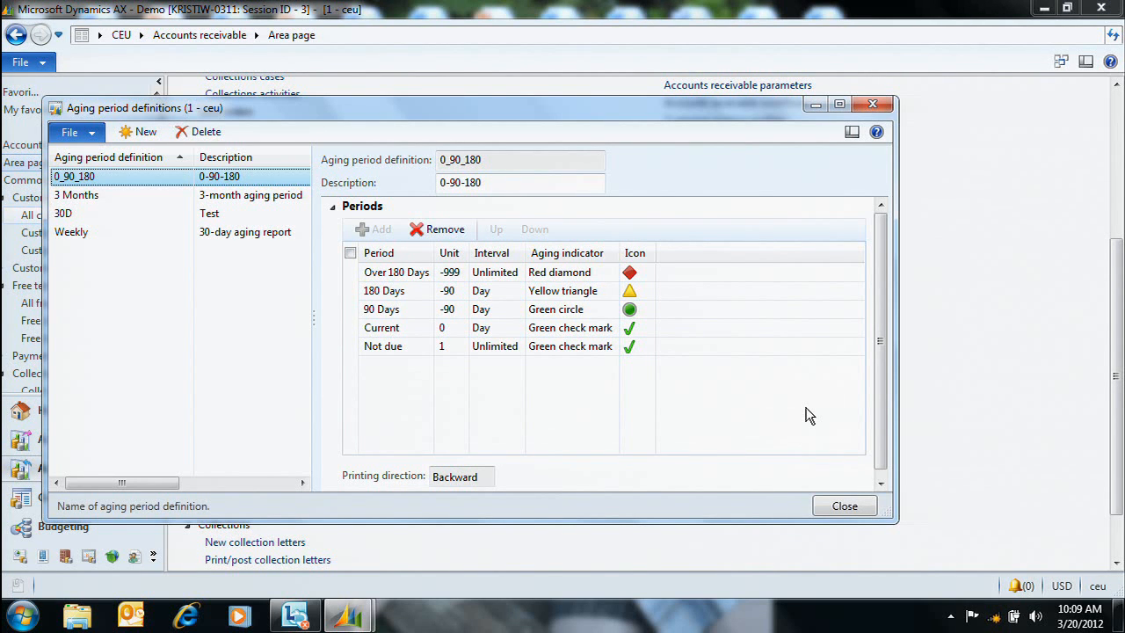
{"action": "left_click", "coordinate": [844, 506]}
{"action": "left_click_drag", "start_coordinate": [1122, 350], "coordinate": [1122, 391]}
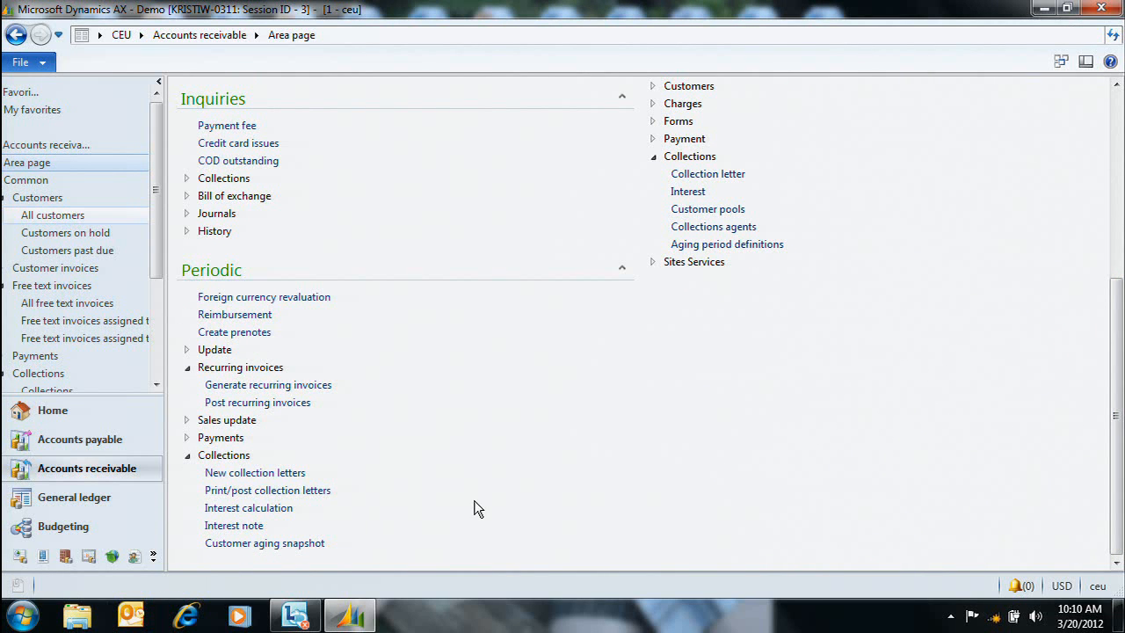
{"action": "left_click", "coordinate": [281, 545]}
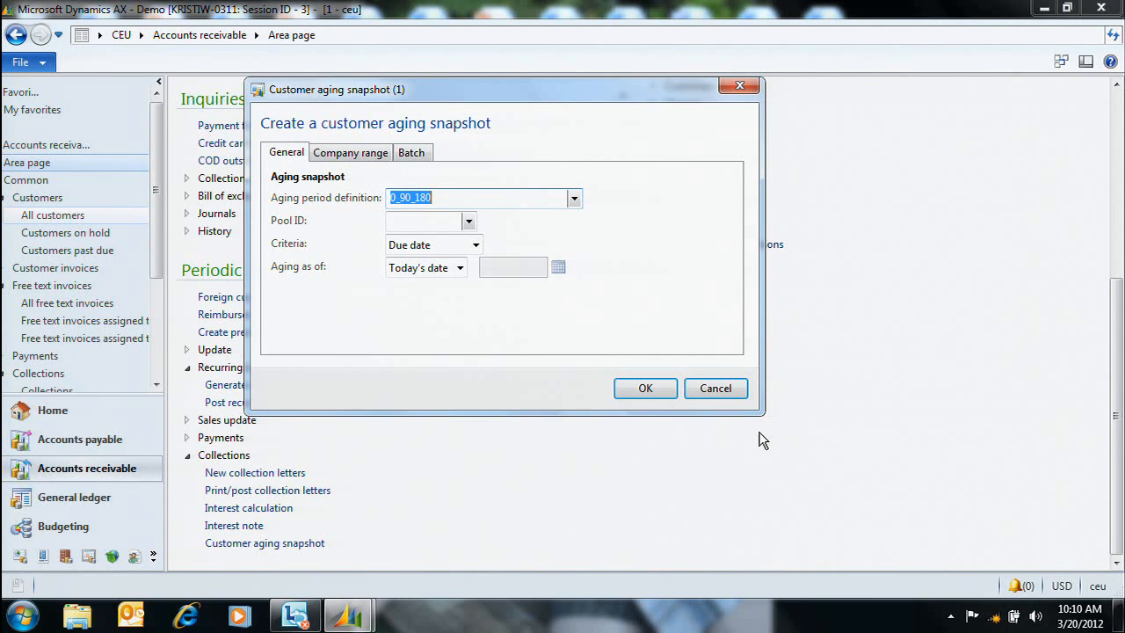
{"action": "left_click", "coordinate": [726, 388]}
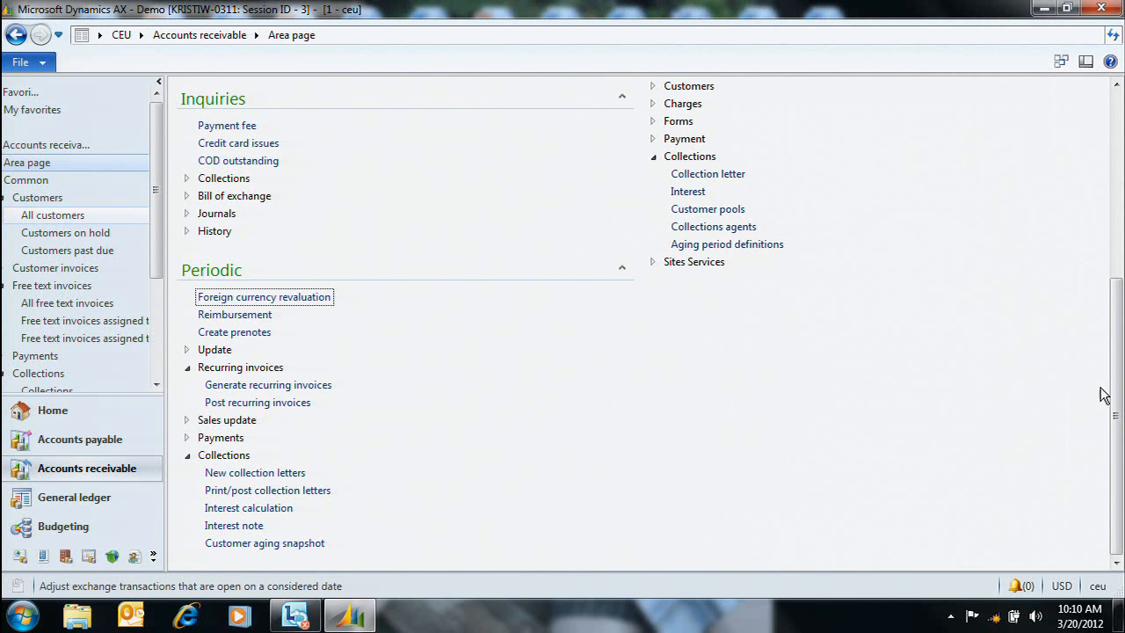
Step: Go to the Collections list, show the All customer pool and sort the list by customer account
{"action": "scroll", "coordinate": [1093, 332], "scroll_direction": "up", "scroll_amount": 3}
{"action": "scroll", "coordinate": [1011, 264], "scroll_direction": "down", "scroll_amount": 3}
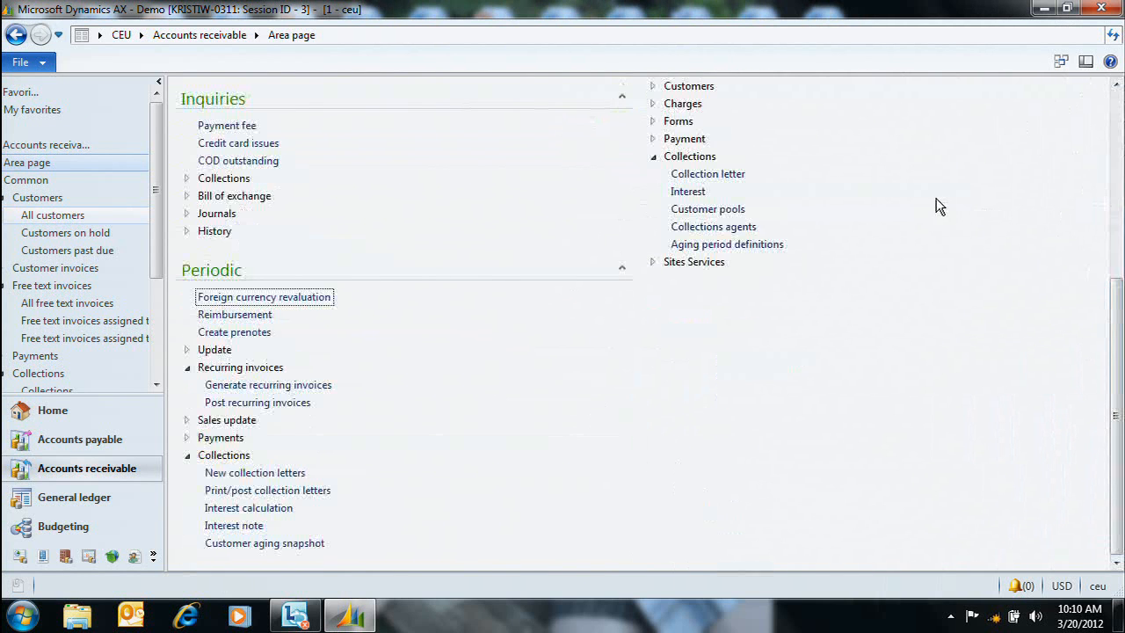
{"action": "left_click", "coordinate": [1120, 106]}
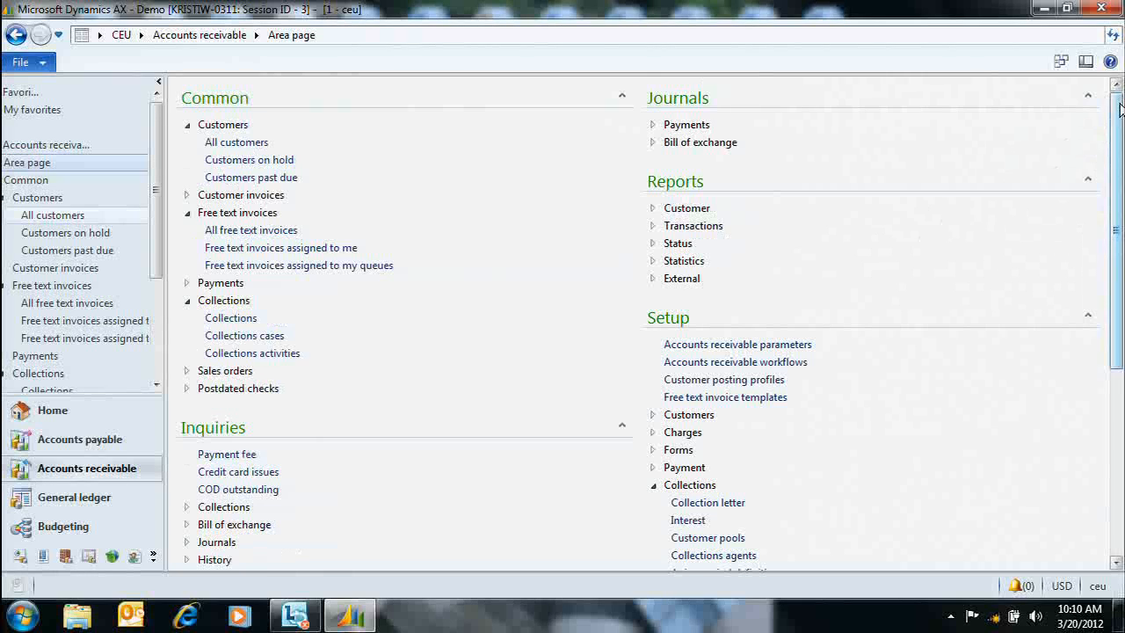
{"action": "left_click", "coordinate": [236, 319]}
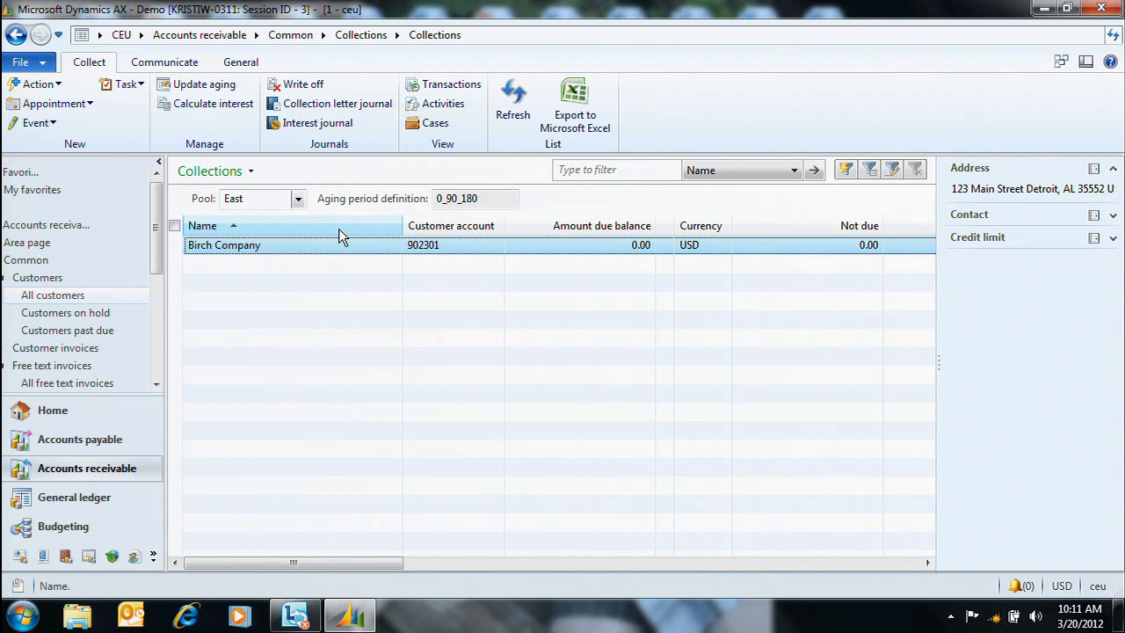
{"action": "left_click", "coordinate": [298, 201]}
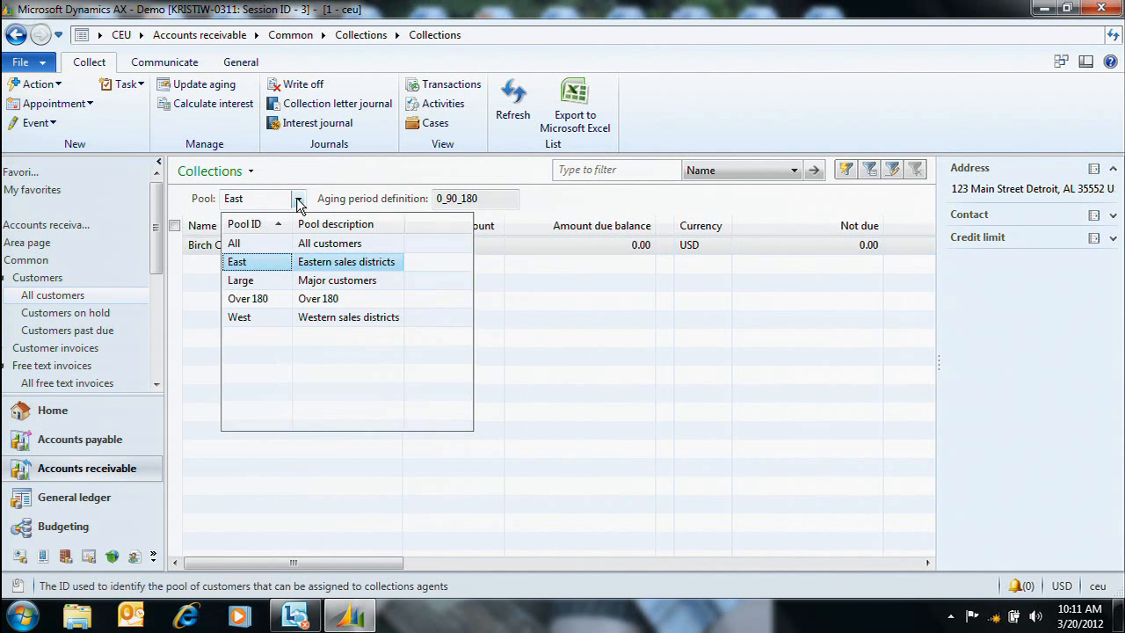
{"action": "left_click", "coordinate": [254, 244]}
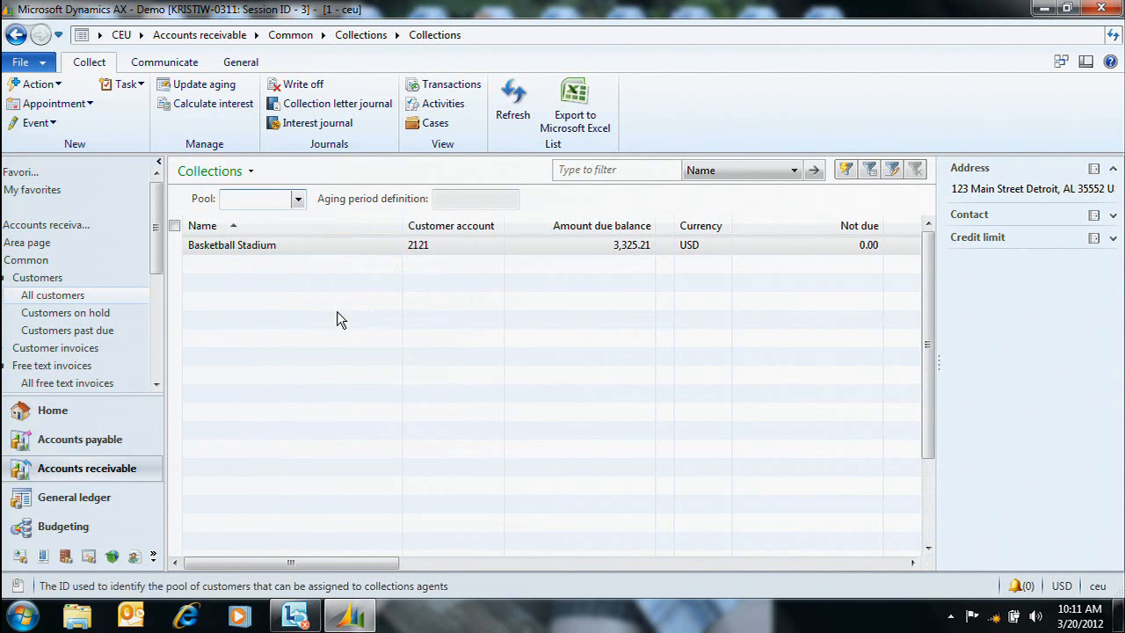
{"action": "left_click", "coordinate": [451, 227]}
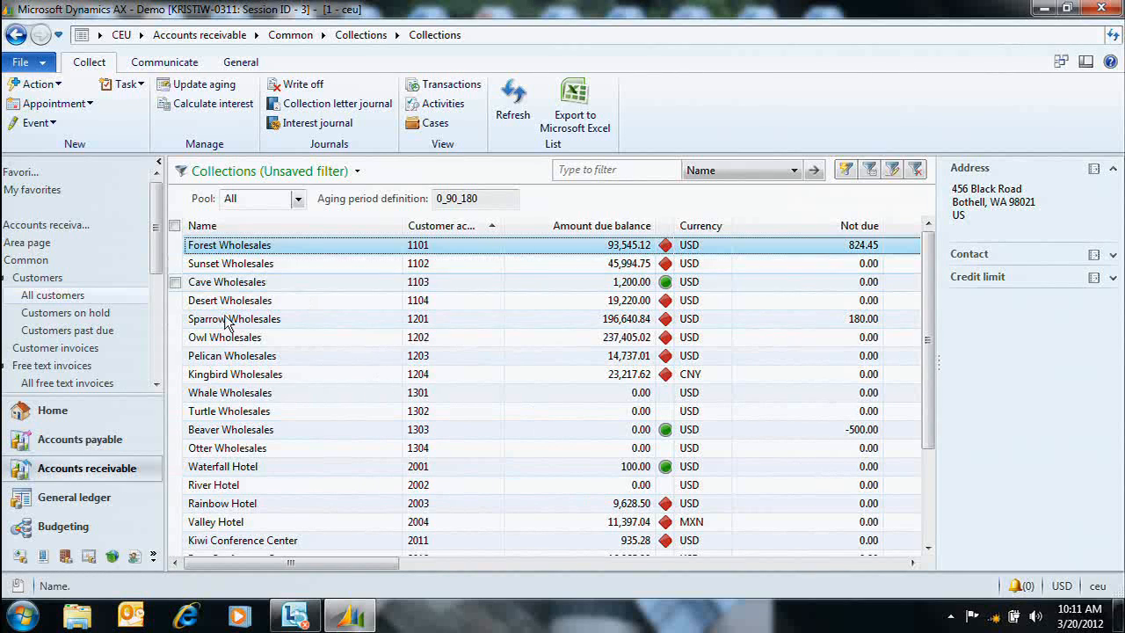
Step: Open the collections form for Sparrow Wholesales, expand its activities and enlarge that section
{"action": "left_click", "coordinate": [299, 319]}
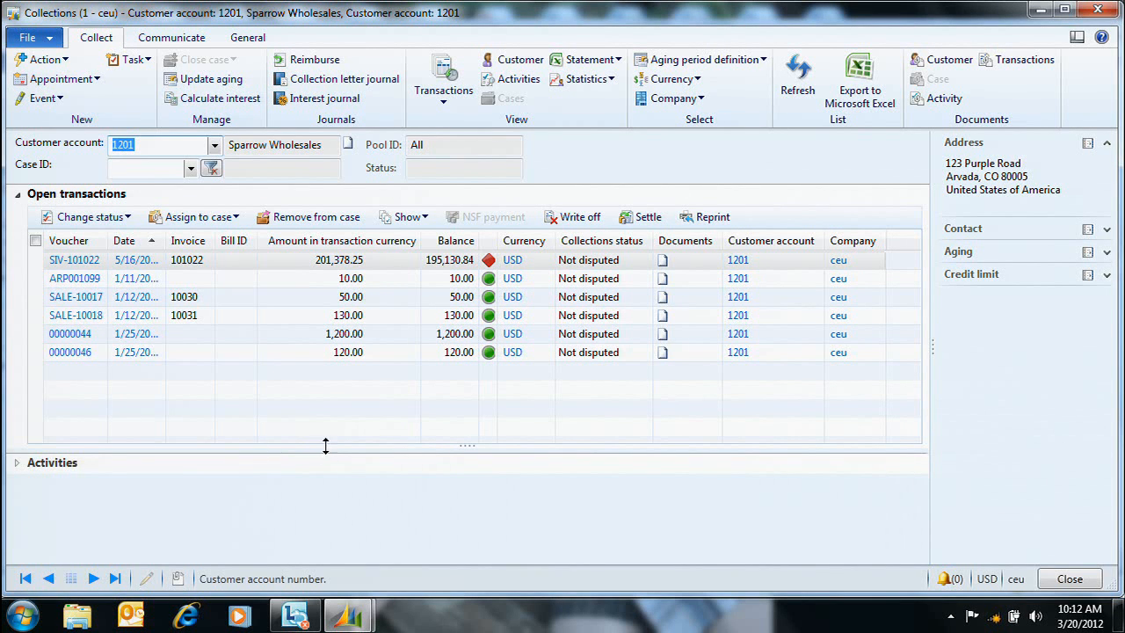
{"action": "left_click", "coordinate": [16, 462]}
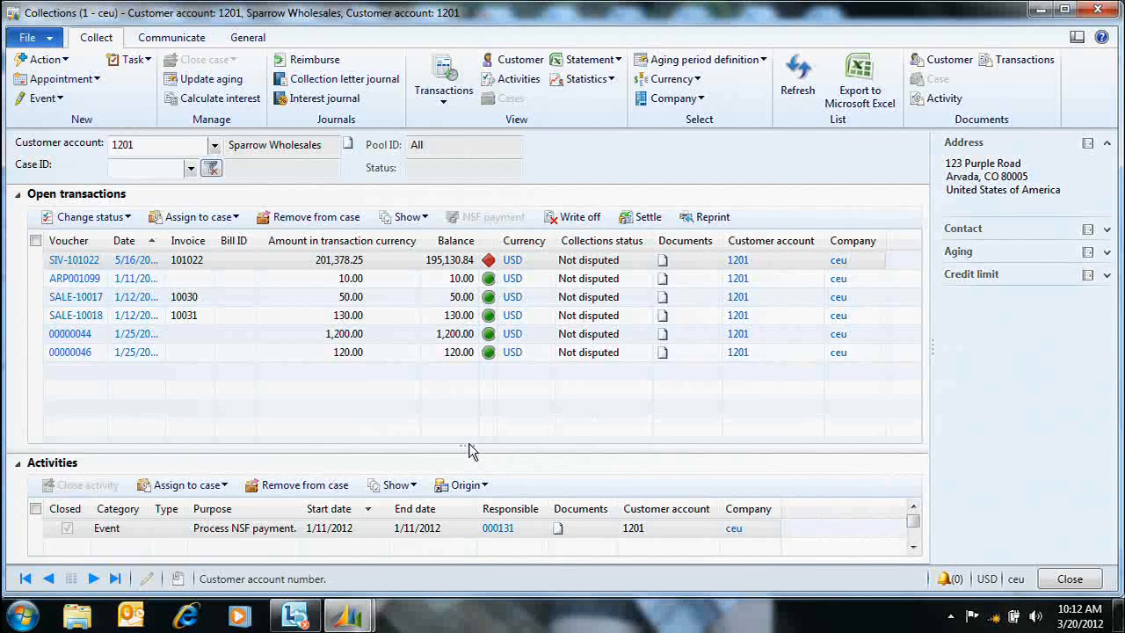
{"action": "left_click_drag", "start_coordinate": [468, 446], "coordinate": [469, 397]}
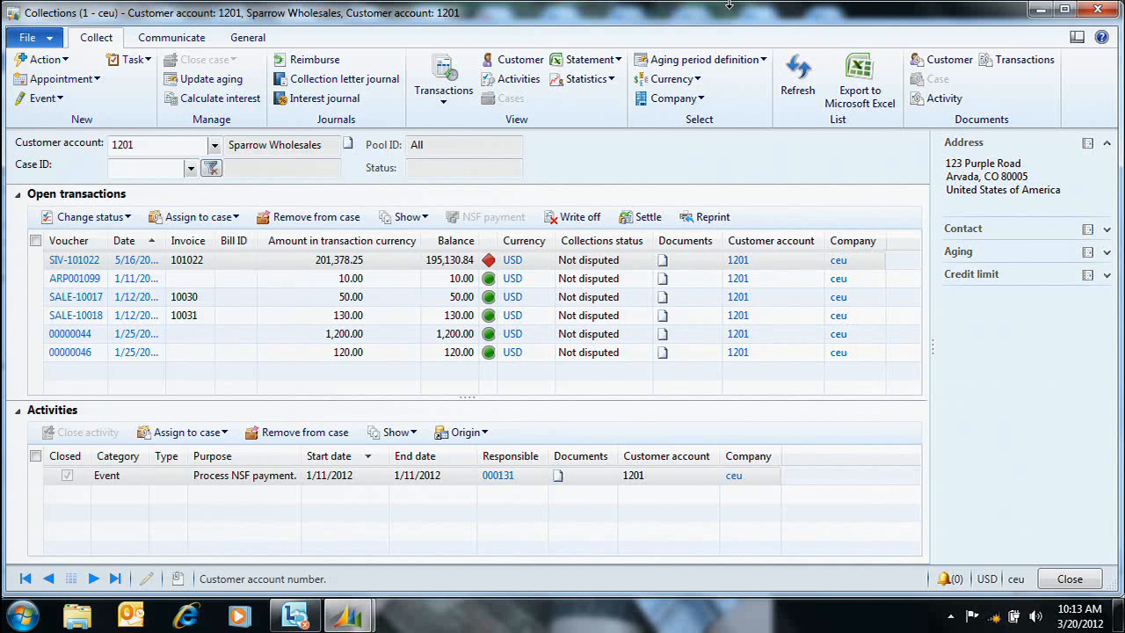
Step: Dismiss the blank completed-action entry and expand the contact details for Sparrow Wholesales
{"action": "left_click", "coordinate": [37, 59]}
{"action": "left_click", "coordinate": [270, 141]}
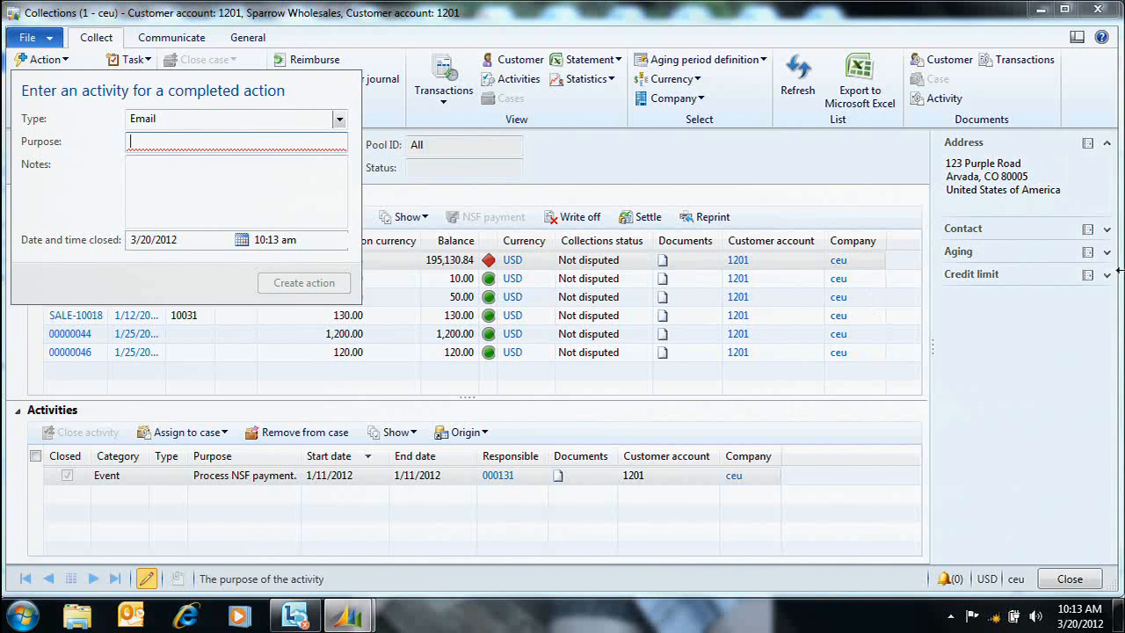
{"action": "left_click", "coordinate": [1107, 231]}
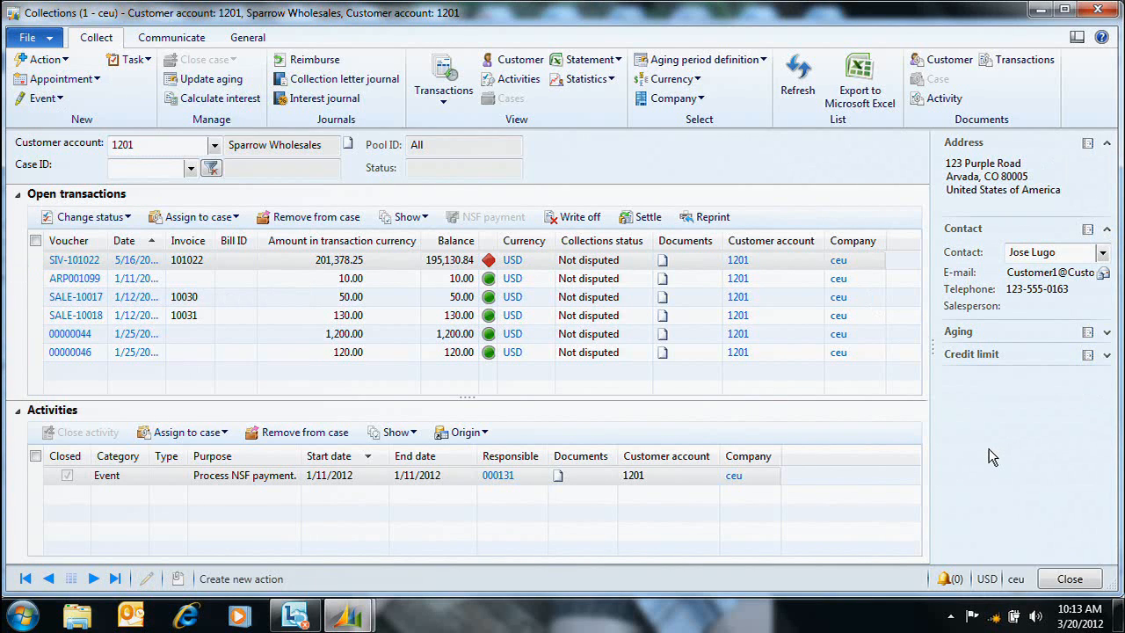
Step: Create a completed Email action for Sparrow Wholesales, with sending the contact an email as its purpose and a note asking for payment ASAP
{"action": "left_click", "coordinate": [61, 59]}
{"action": "left_click", "coordinate": [187, 143]}
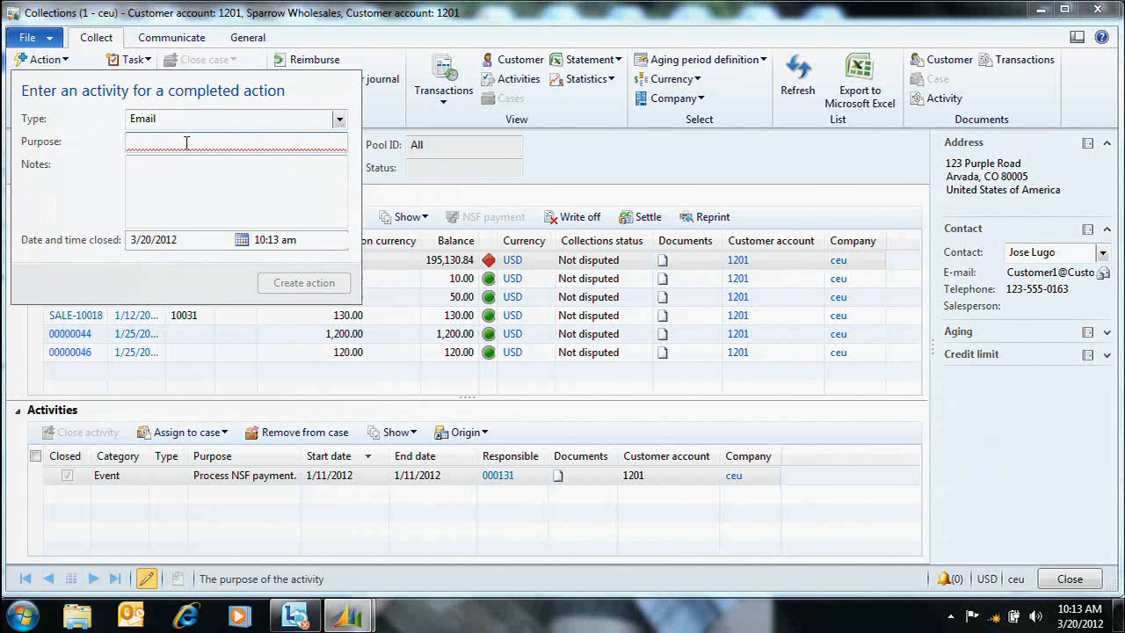
{"action": "type", "text": "Send Jose an email"}
{"action": "key", "text": "Tab"}
{"action": "type", "text": "Jose - Please send "}
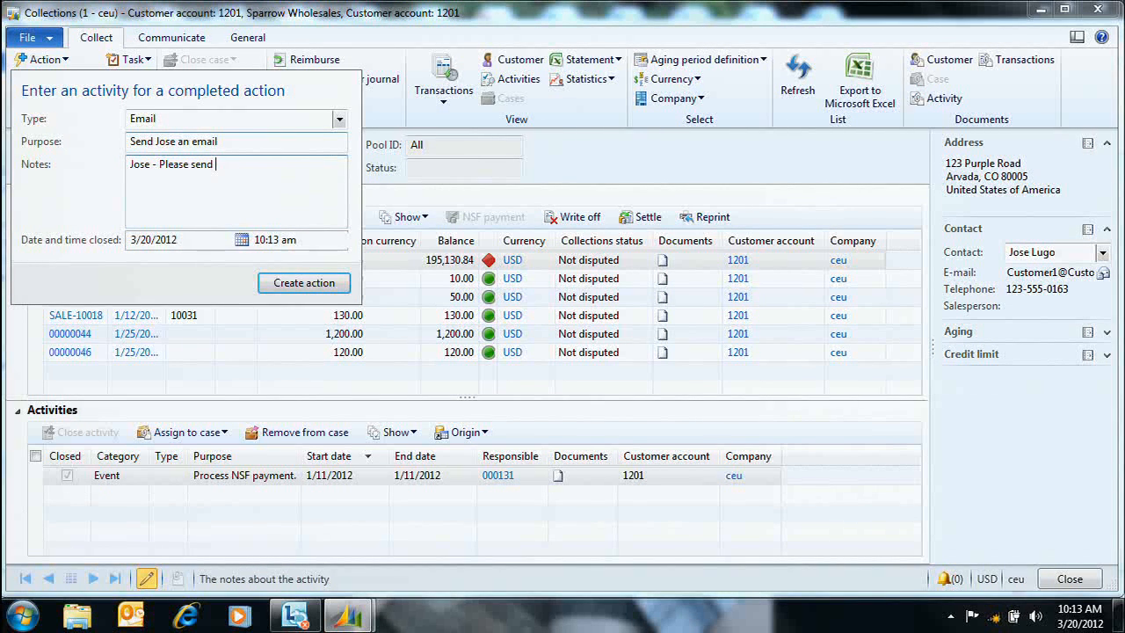
{"action": "type", "text": "payment ASAP."}
{"action": "left_click", "coordinate": [304, 282]}
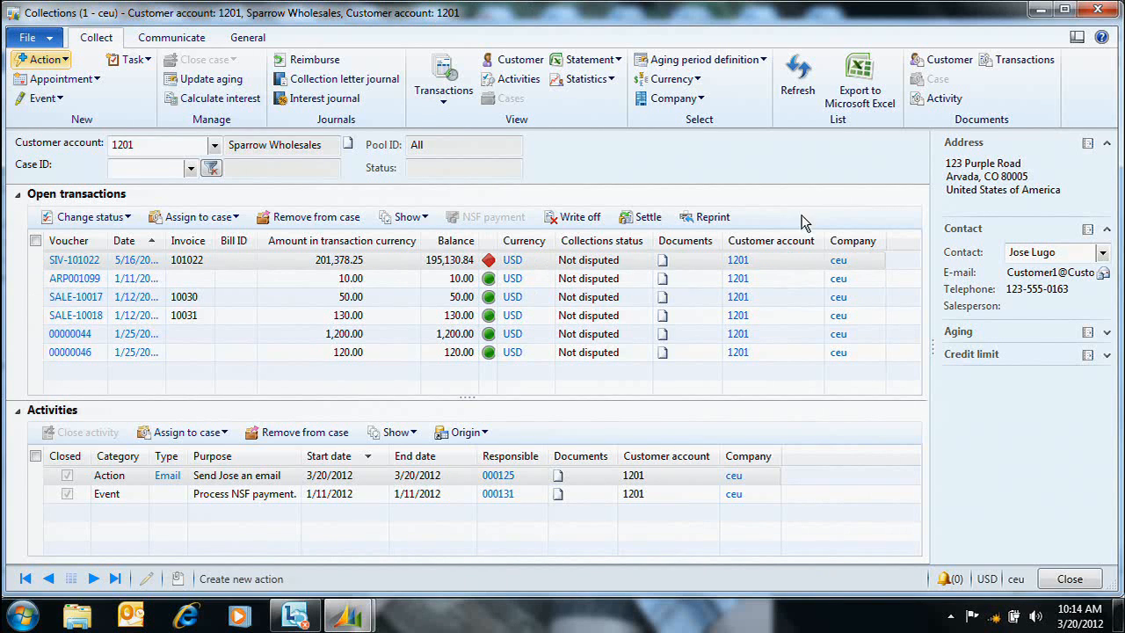
Step: Check the activity display options, show activities of all origins, and limit the list to Collections activities again
{"action": "left_click", "coordinate": [421, 433]}
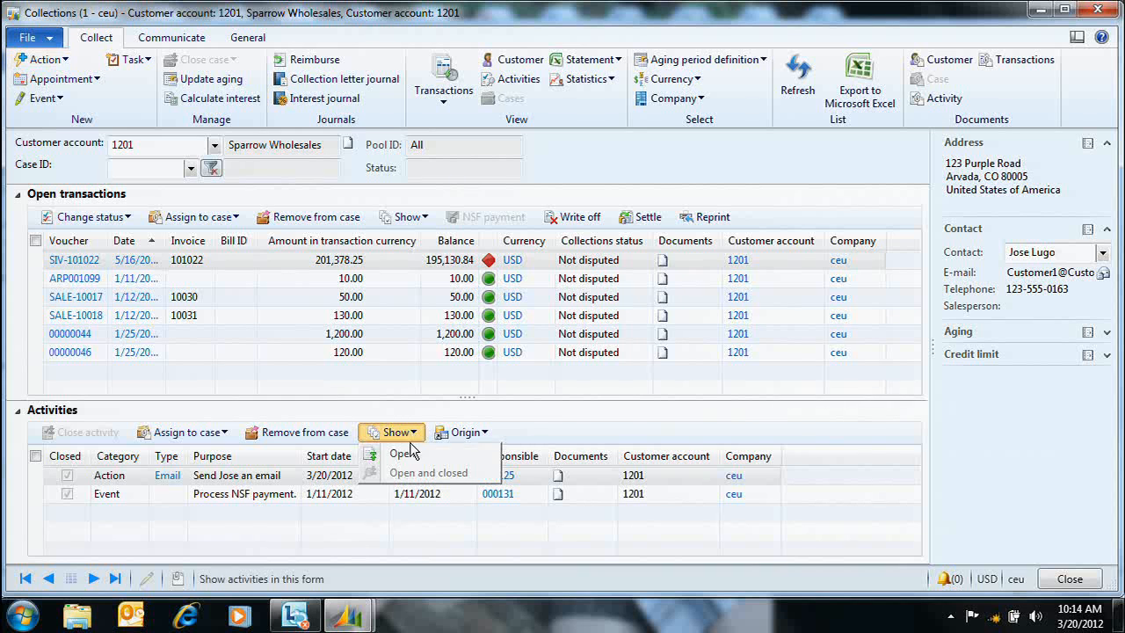
{"action": "left_click", "coordinate": [484, 433]}
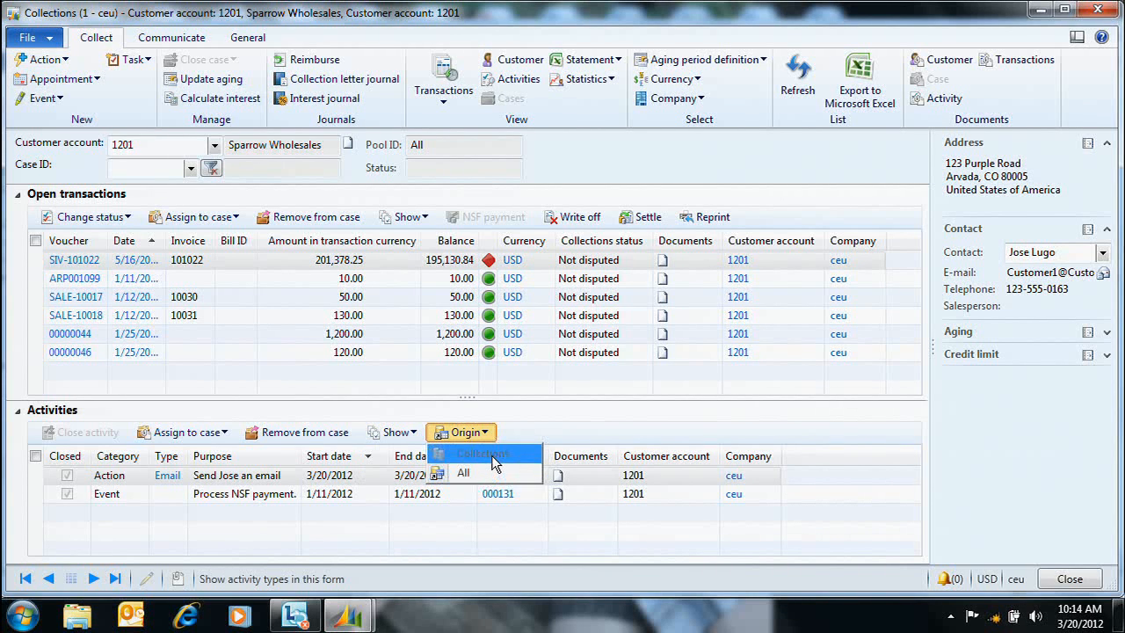
{"action": "left_click", "coordinate": [488, 472]}
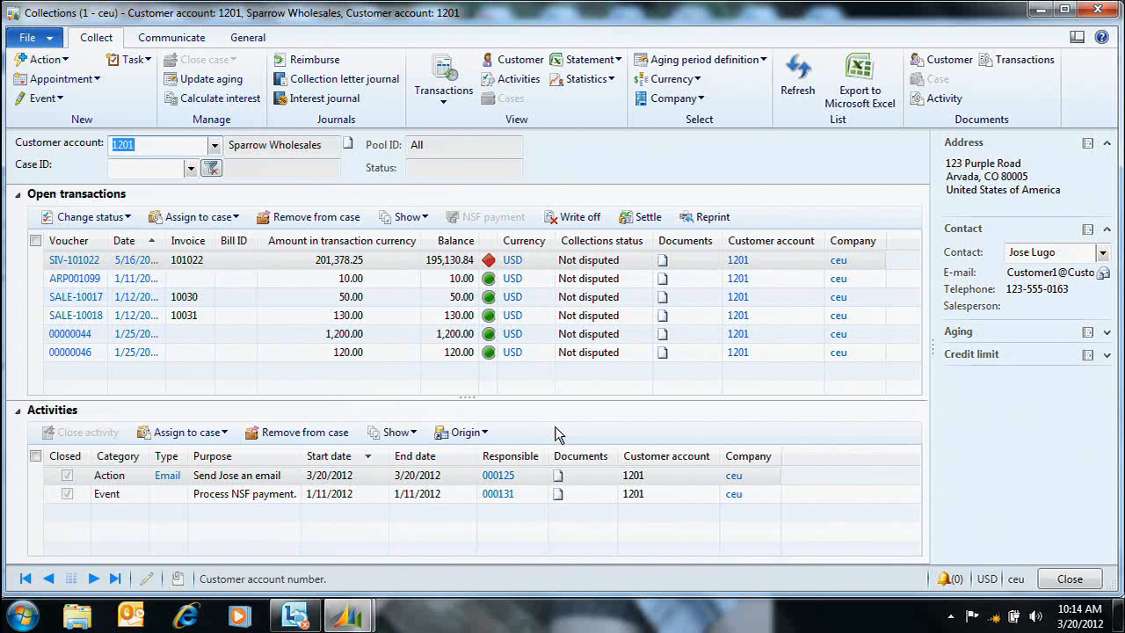
{"action": "left_click", "coordinate": [463, 432]}
{"action": "left_click", "coordinate": [484, 455]}
Step: Assign Sparrow Wholesales' 201,378.25 USD open transaction to a new case with the description "collection" and the category Collect
{"action": "left_click", "coordinate": [37, 258]}
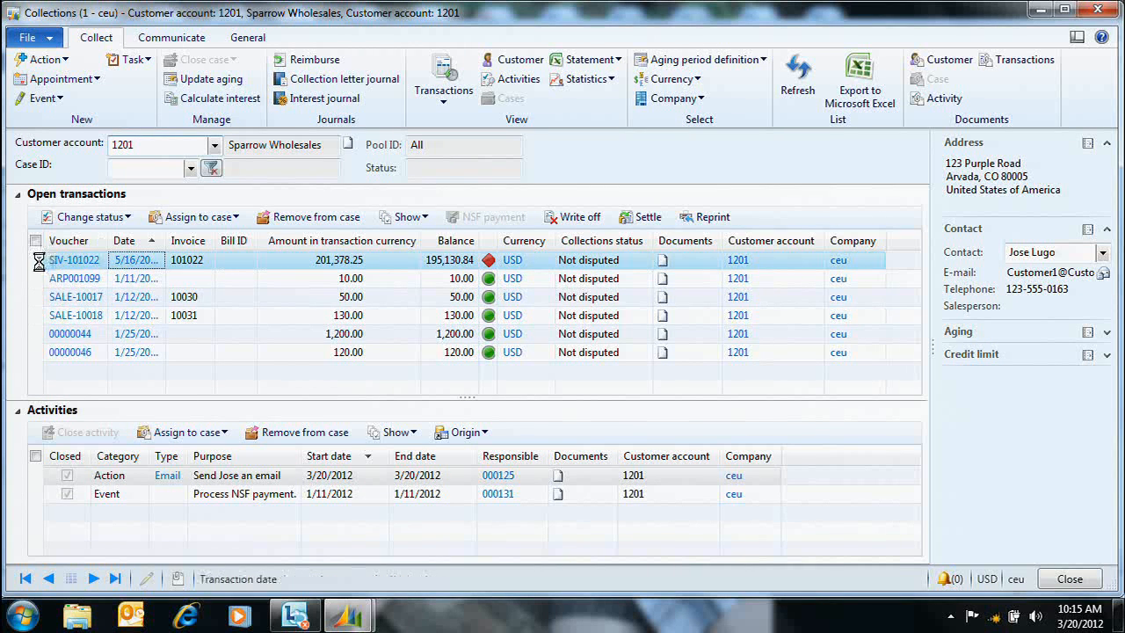
{"action": "left_click", "coordinate": [1036, 11]}
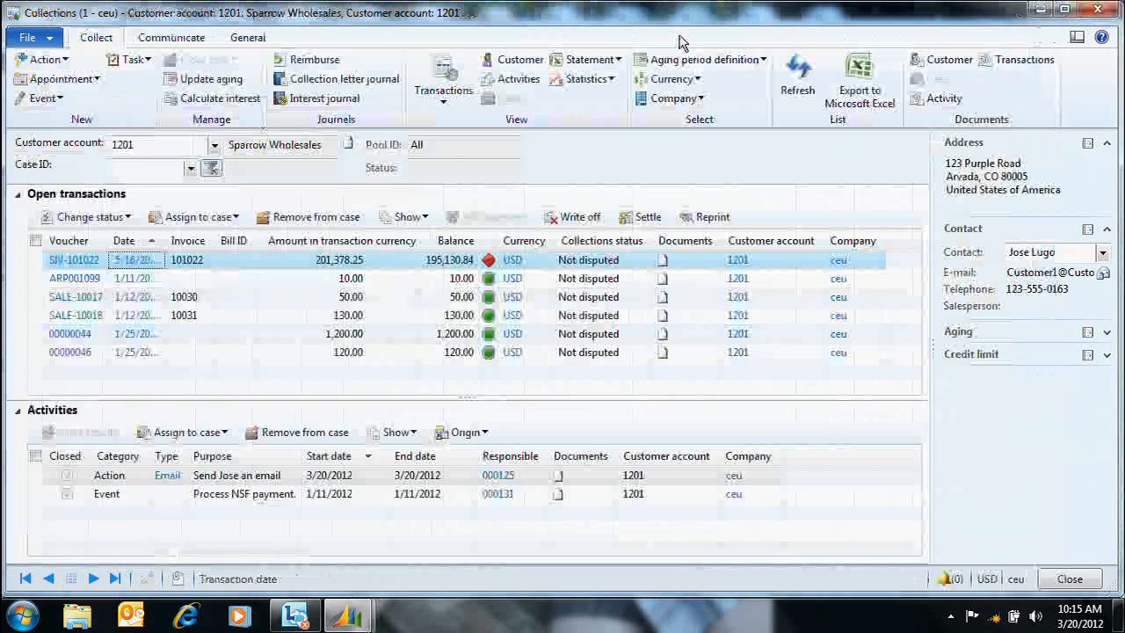
{"action": "left_click", "coordinate": [36, 260]}
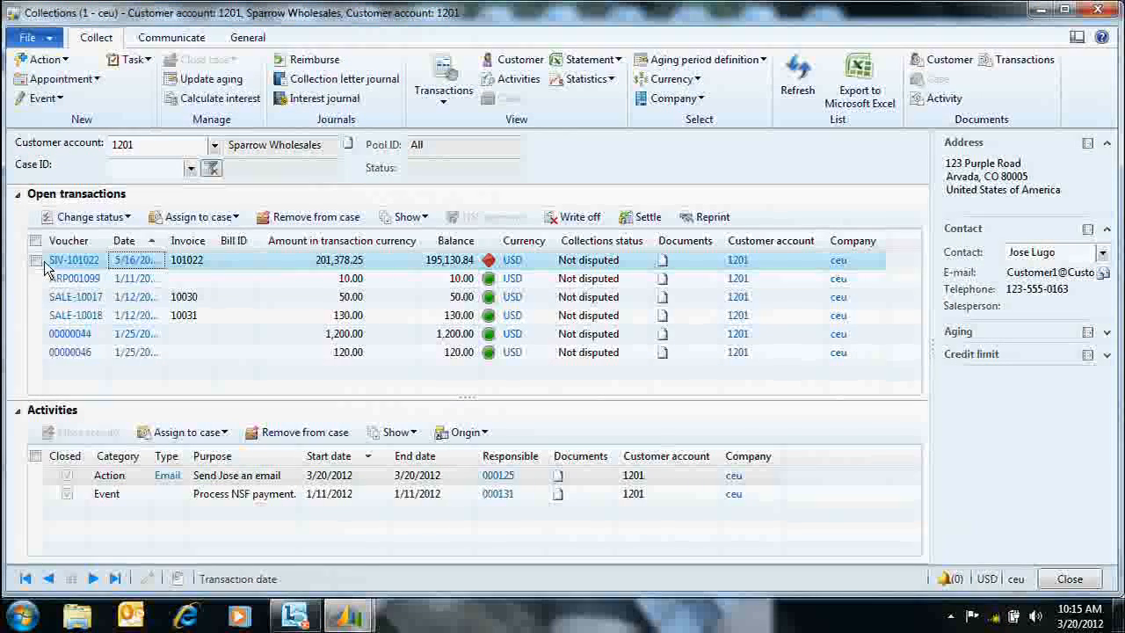
{"action": "mouse_move", "coordinate": [82, 352]}
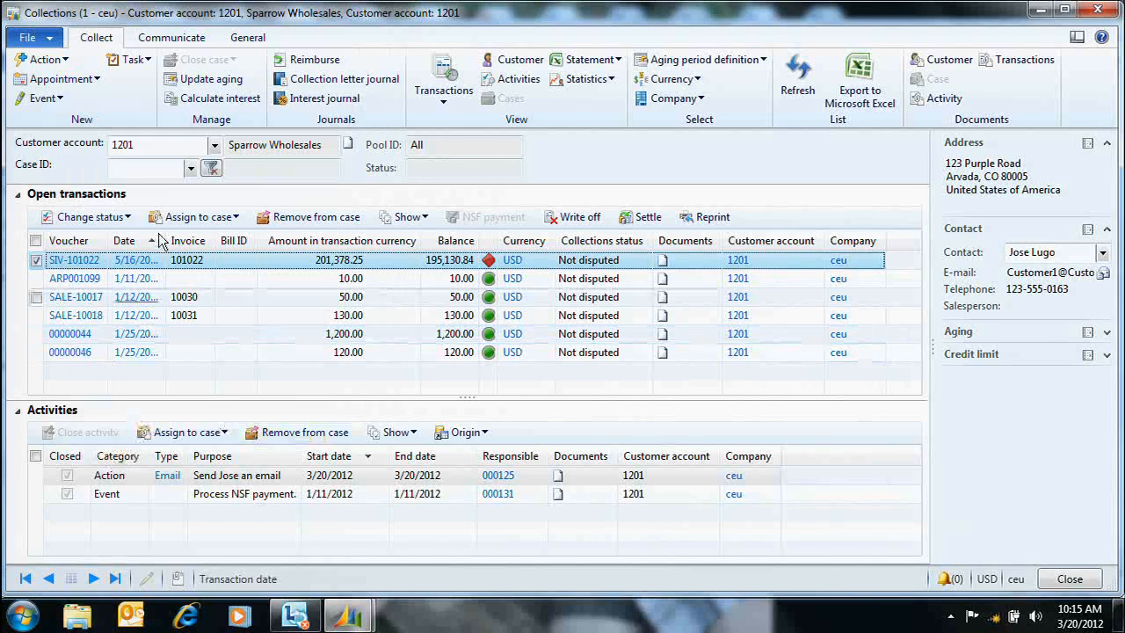
{"action": "left_click", "coordinate": [195, 217]}
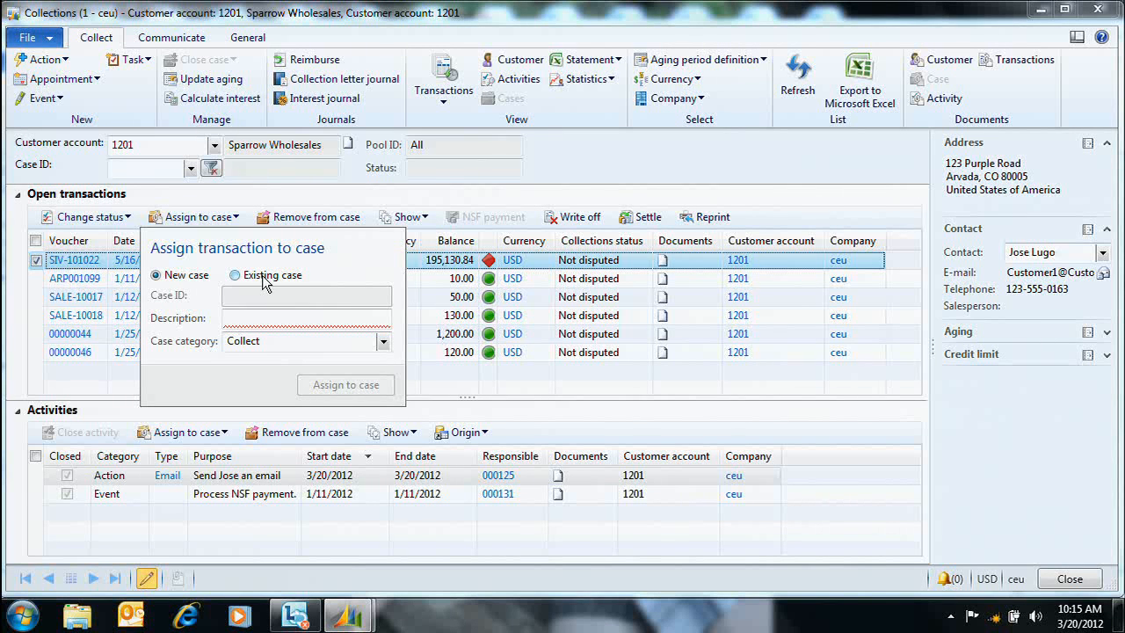
{"action": "left_click", "coordinate": [322, 319]}
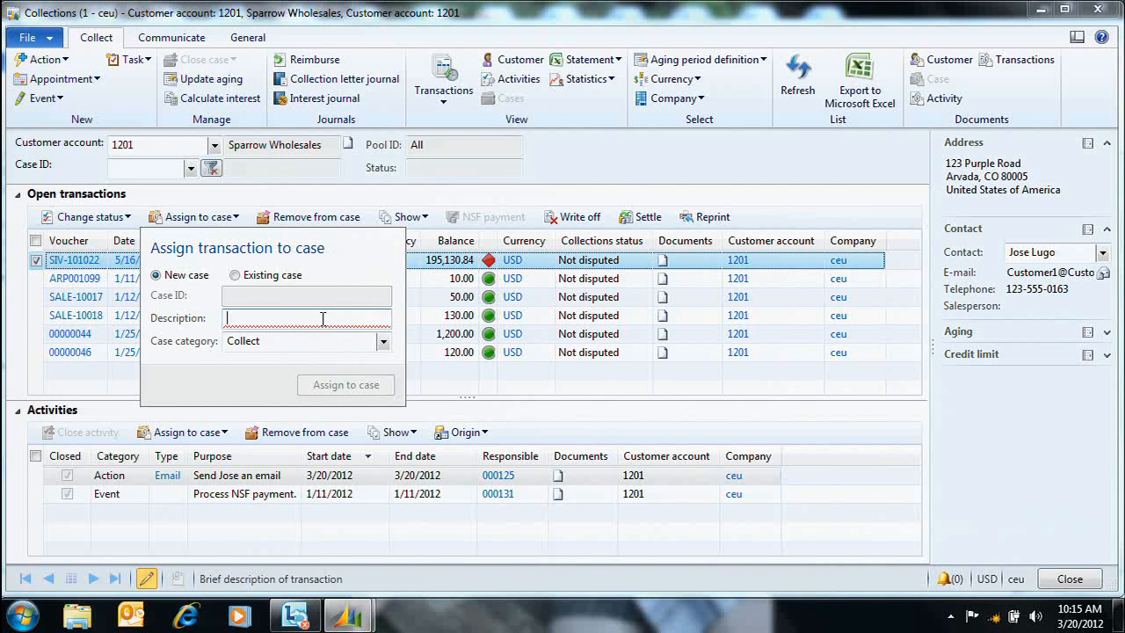
{"action": "type", "text": "colle"}
{"action": "type", "text": "n"}
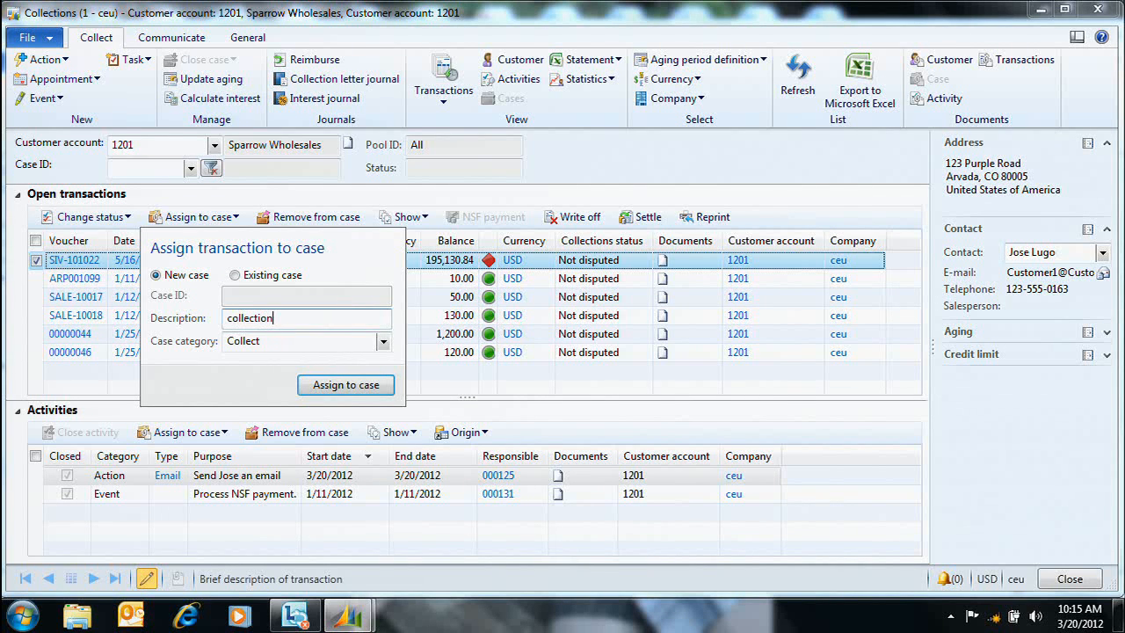
{"action": "key", "text": "Tab"}
{"action": "left_click", "coordinate": [346, 384]}
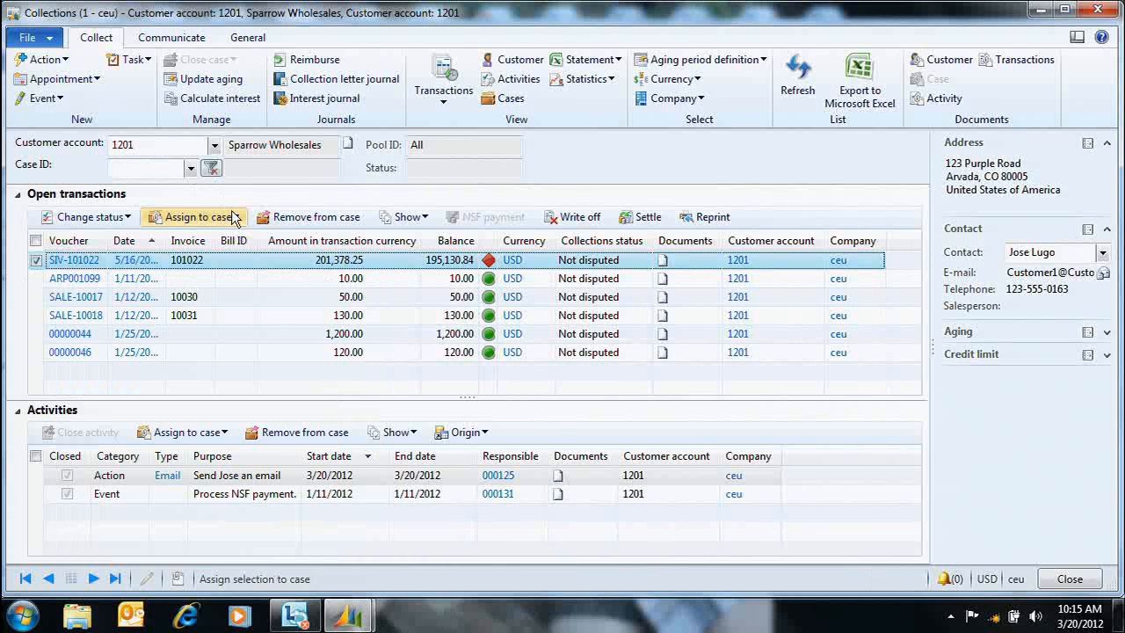
Step: Limit the collections form to the "collection" case, and check the transaction and aging period definition options
{"action": "left_click", "coordinate": [189, 168]}
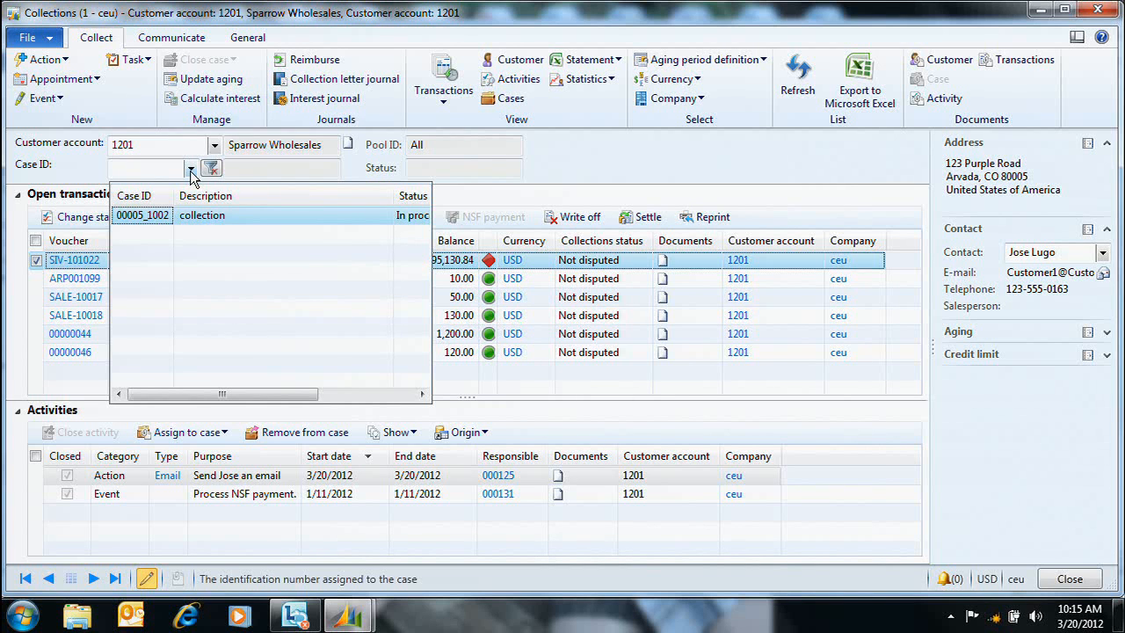
{"action": "left_click", "coordinate": [229, 215]}
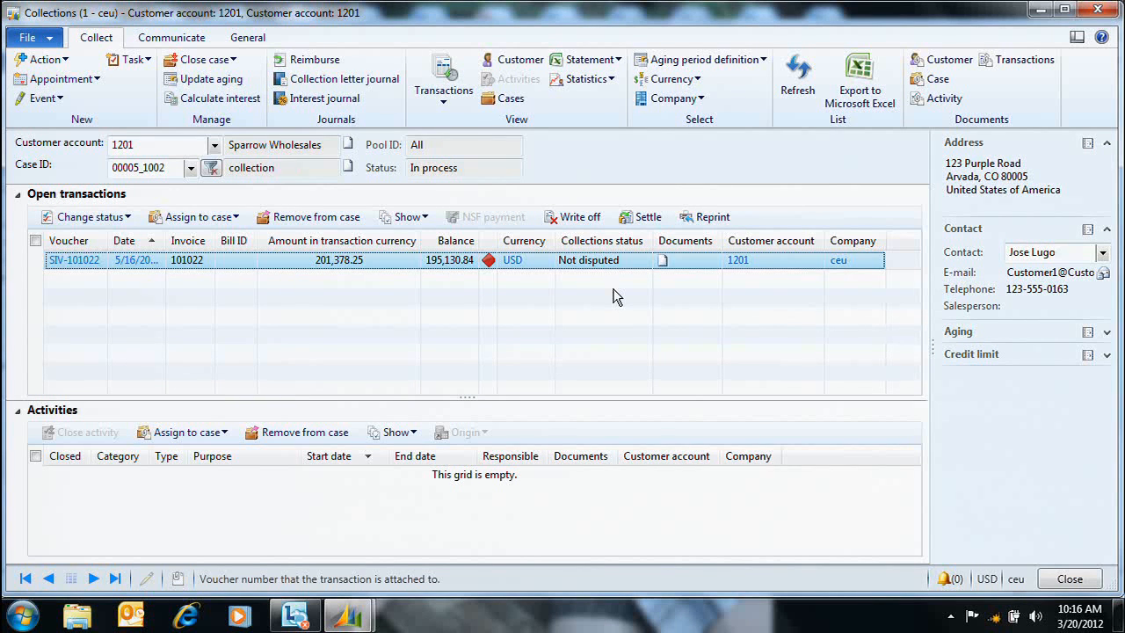
{"action": "left_click", "coordinate": [458, 101]}
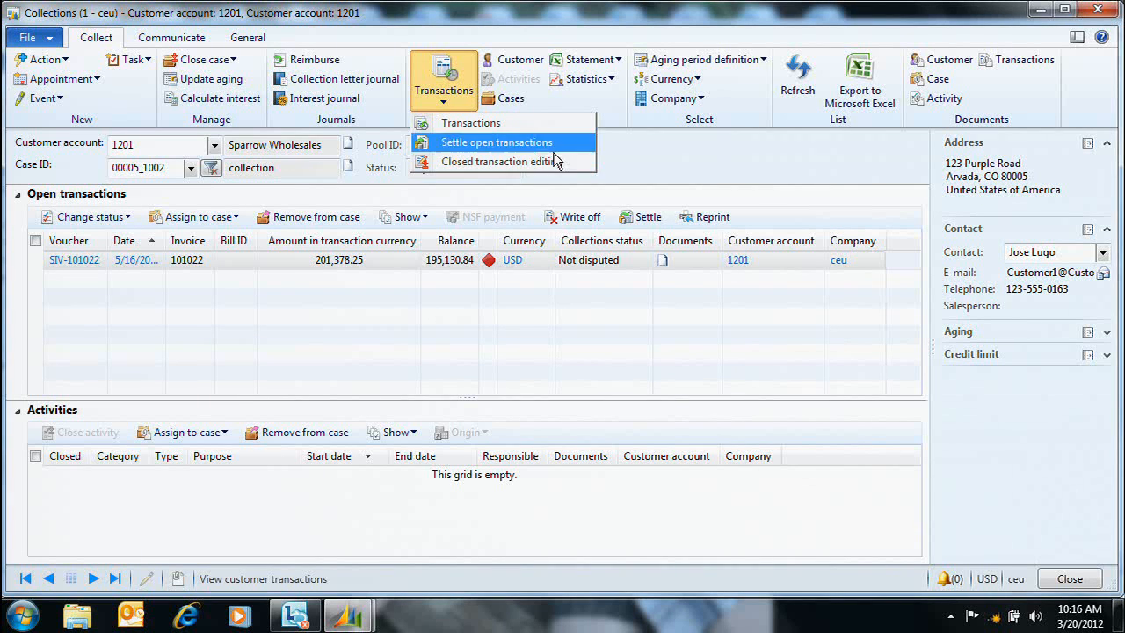
{"action": "left_click", "coordinate": [750, 157]}
{"action": "left_click", "coordinate": [763, 63]}
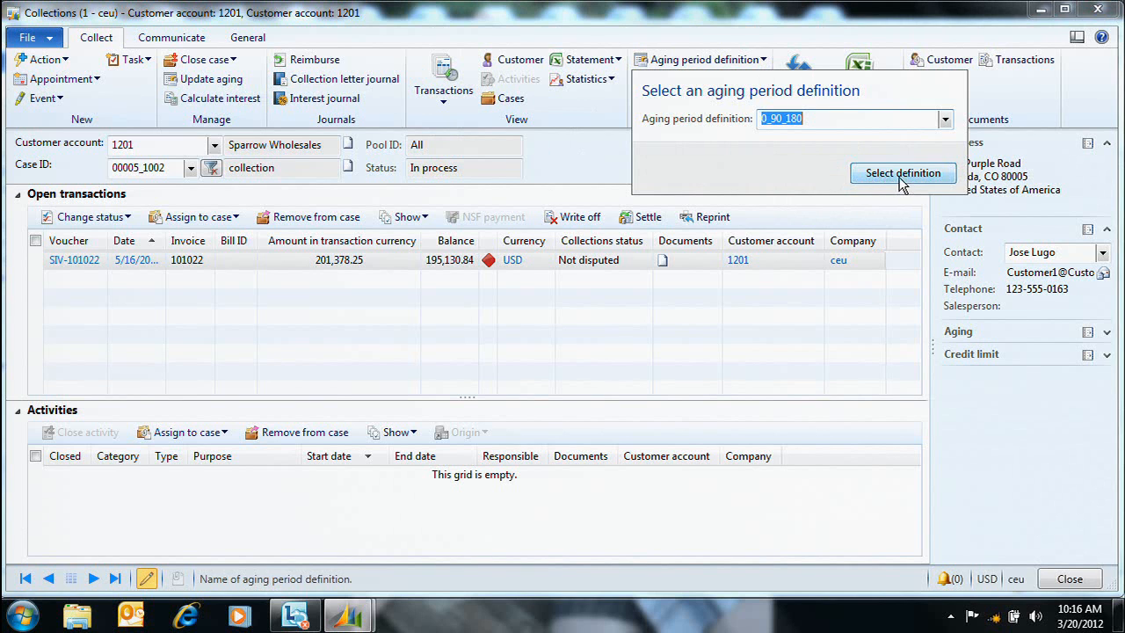
{"action": "left_click", "coordinate": [563, 171]}
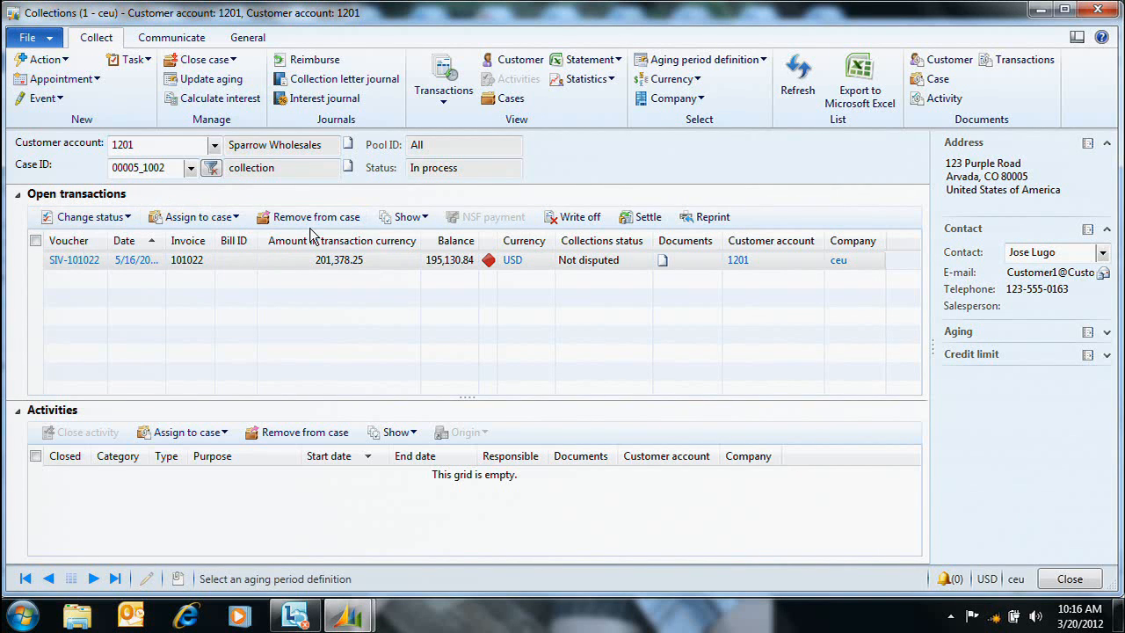
Step: Write off the case's open transaction with the date 3/20/2012 and the reason code WRITEOFF, after reviewing the available reason codes
{"action": "left_click", "coordinate": [393, 263]}
{"action": "mouse_move", "coordinate": [284, 269]}
{"action": "left_click", "coordinate": [583, 218]}
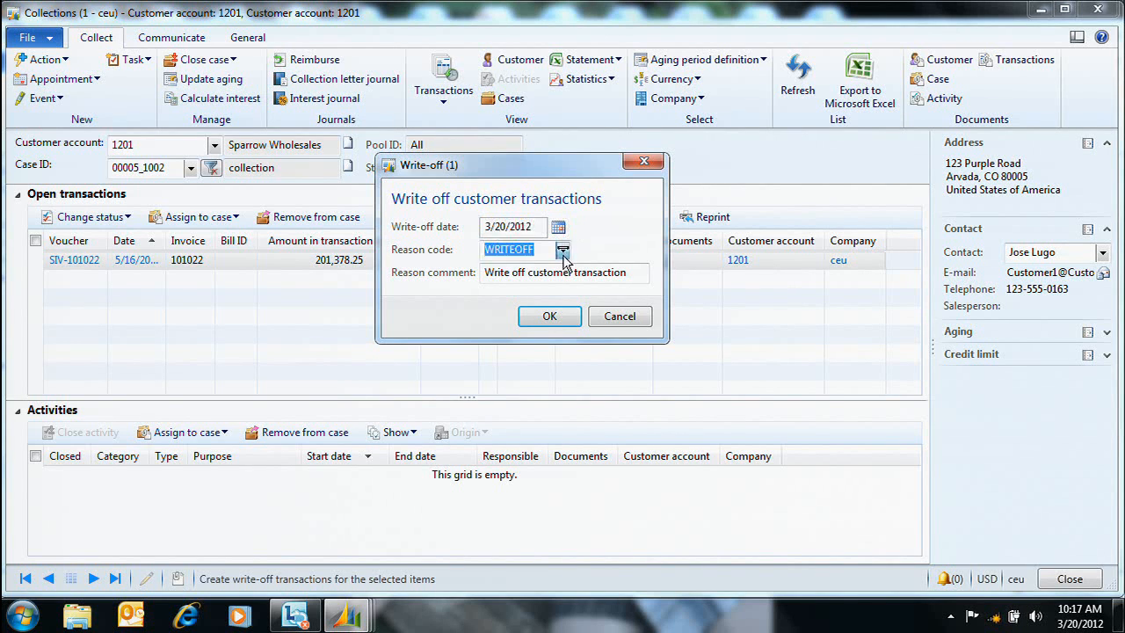
{"action": "left_click", "coordinate": [562, 250]}
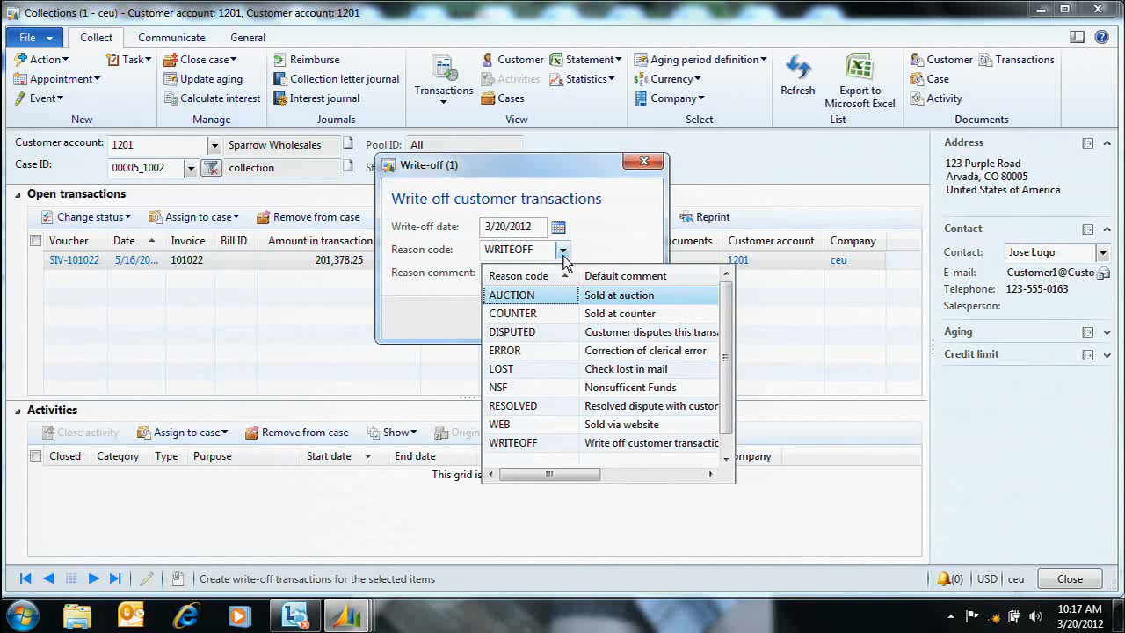
{"action": "left_click", "coordinate": [562, 253]}
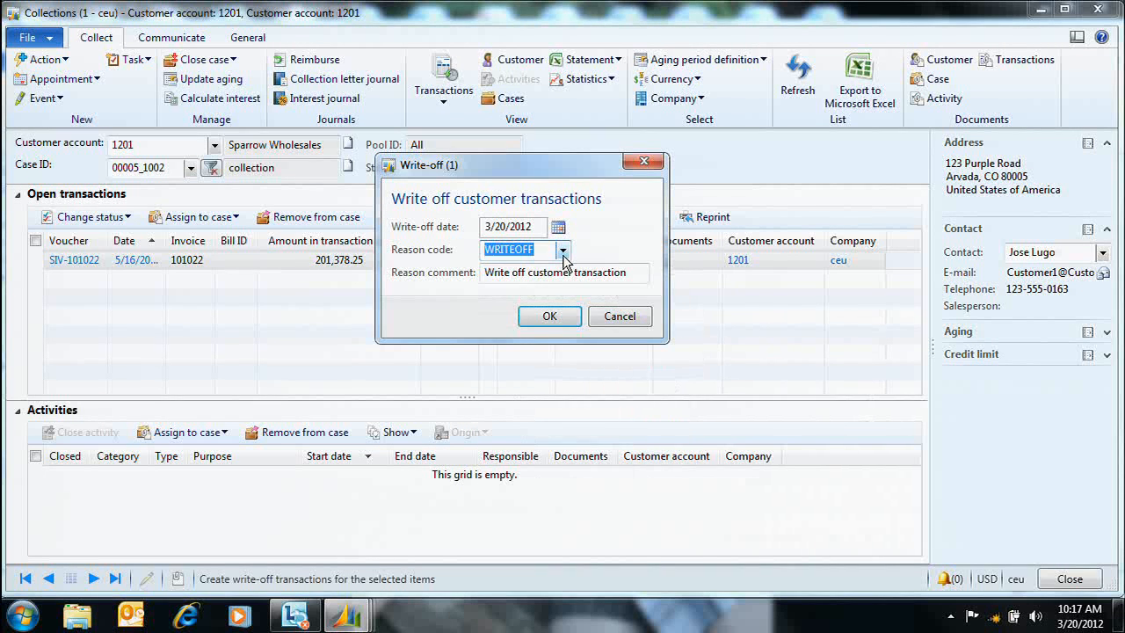
{"action": "left_click", "coordinate": [551, 314]}
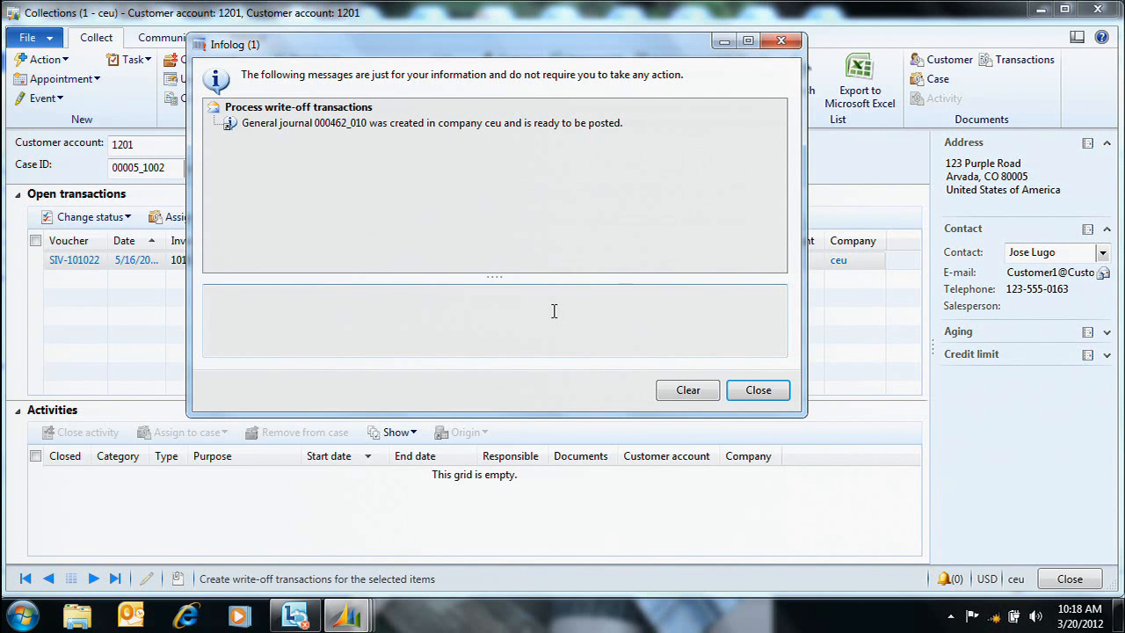
{"action": "left_click", "coordinate": [757, 389]}
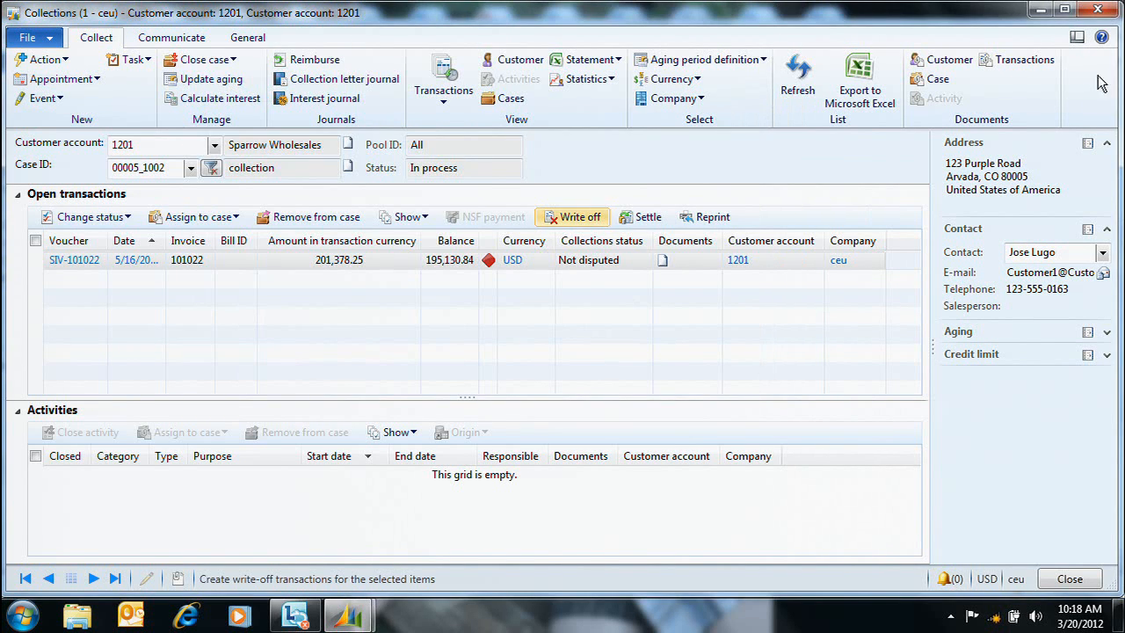
Step: Close the collections form and open the general journals in General ledger
{"action": "left_click", "coordinate": [1098, 9]}
{"action": "left_click", "coordinate": [83, 496]}
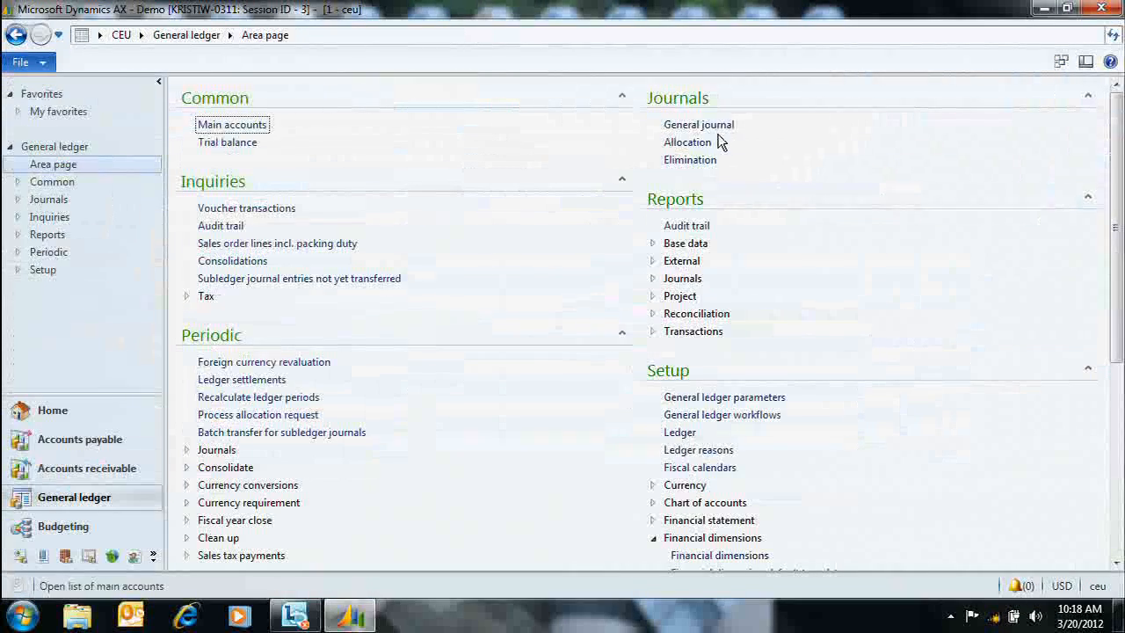
{"action": "left_click", "coordinate": [717, 125]}
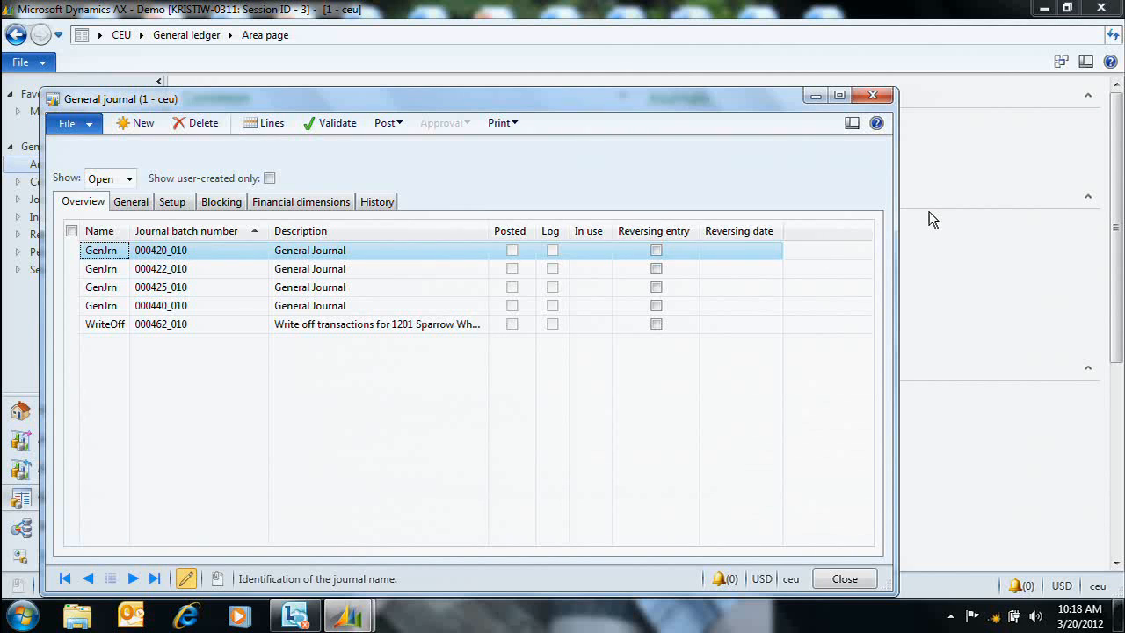
Step: Examine the voucher lines of the write-off journal for Sparrow Wholesales, and close the voucher form
{"action": "left_click", "coordinate": [441, 325]}
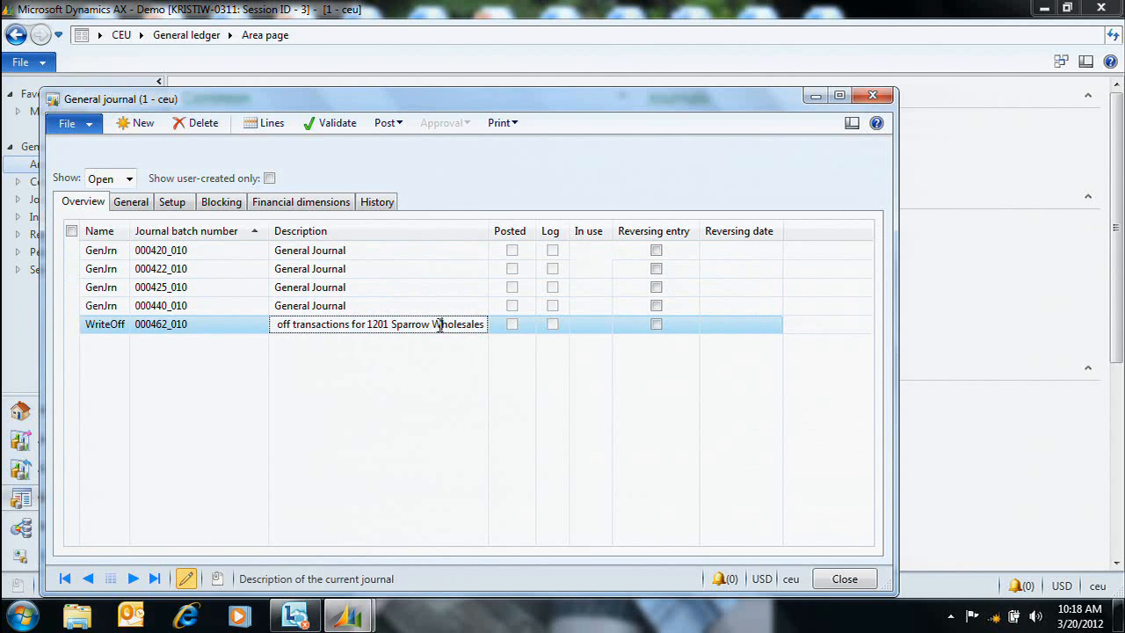
{"action": "left_click", "coordinate": [263, 123]}
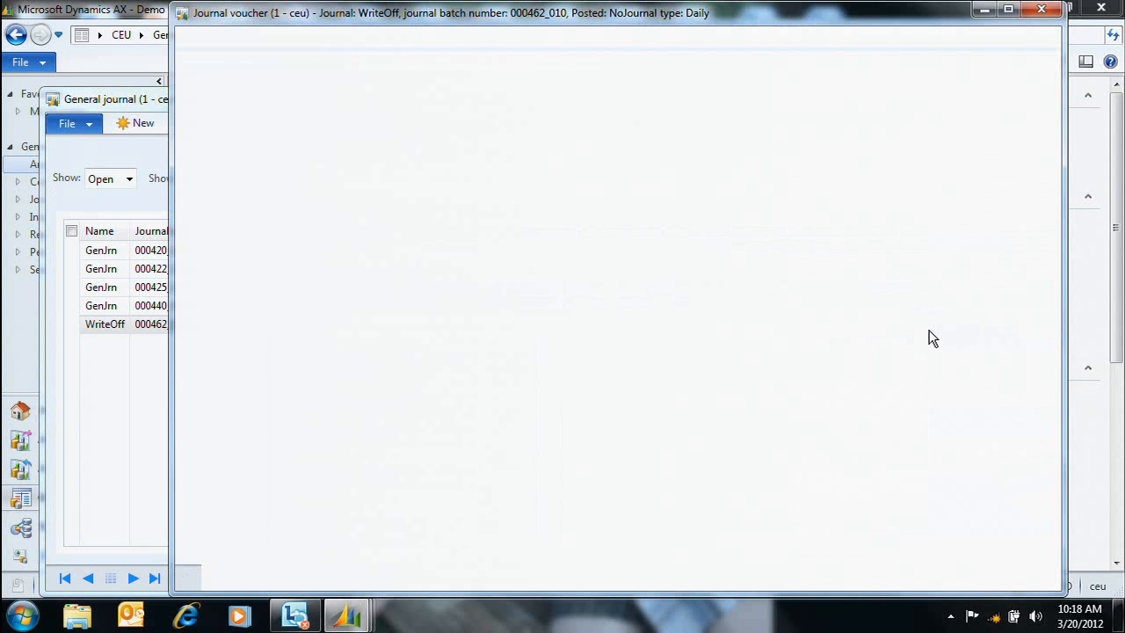
{"action": "key", "text": "Delete"}
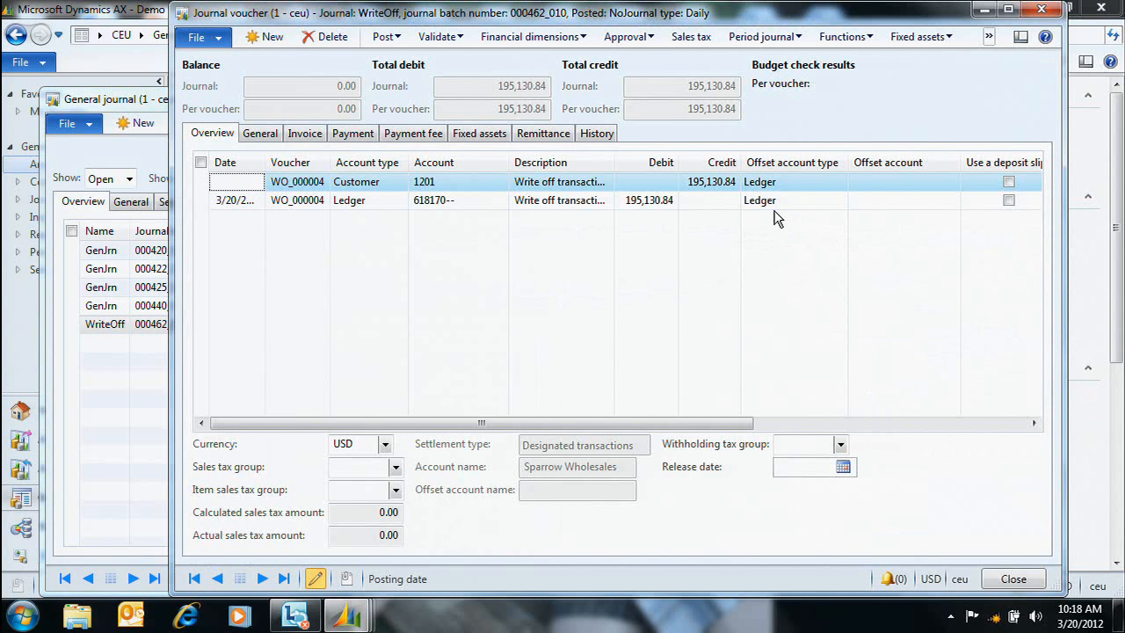
{"action": "key", "text": "ctrl+z"}
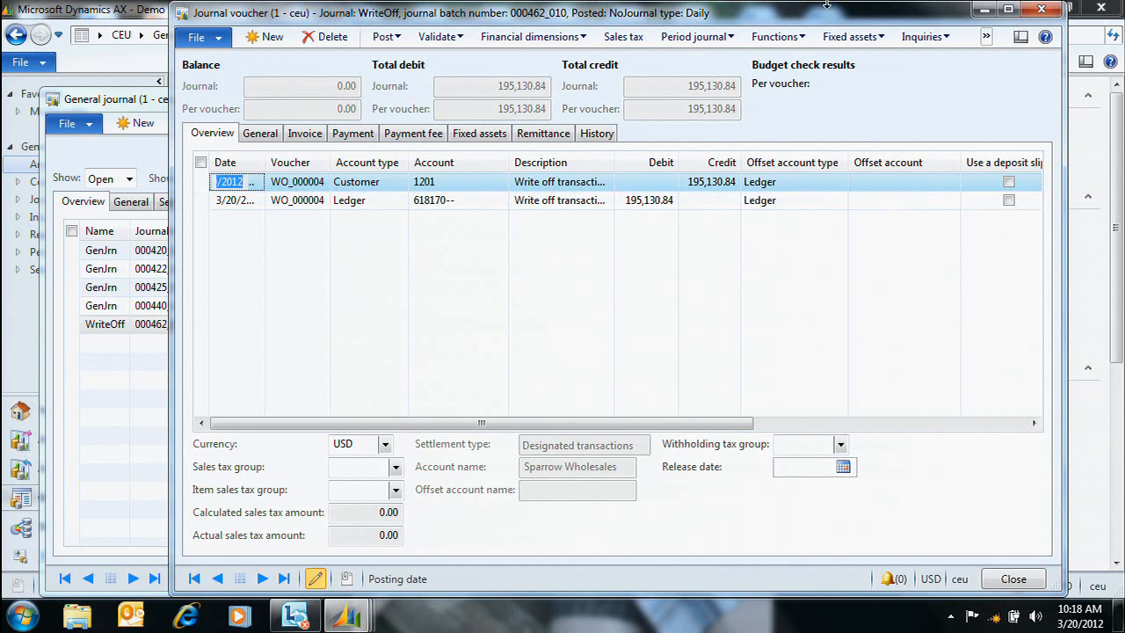
{"action": "left_click", "coordinate": [1043, 9]}
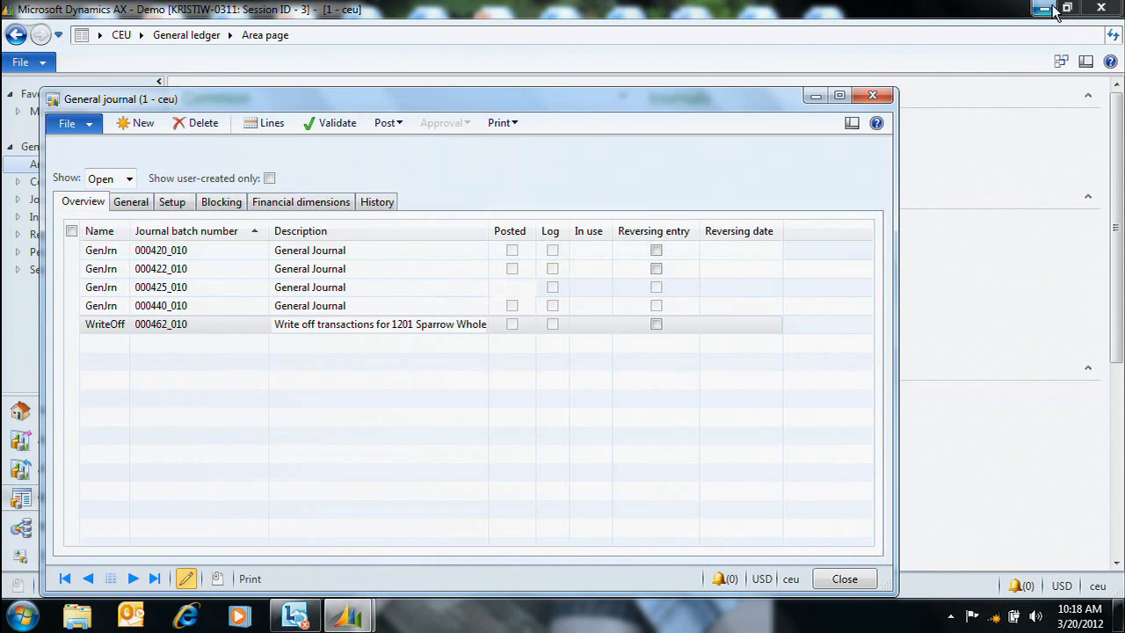